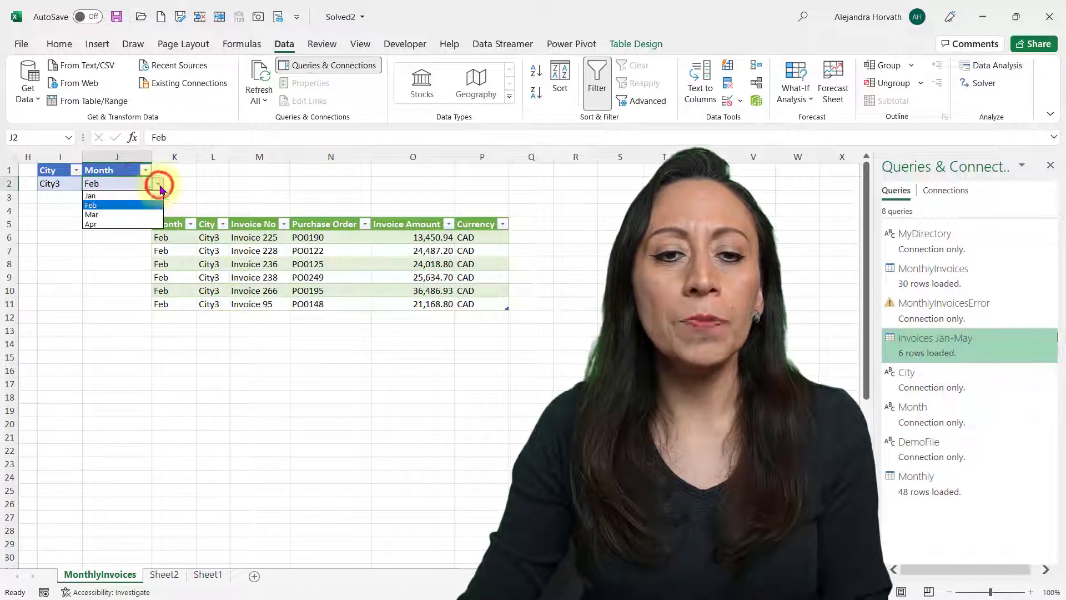
- Set the Month criterion to Jan and refresh the Invoices Jan-May table
{"action": "left_click", "coordinate": [146, 195]}
{"action": "left_click", "coordinate": [363, 263]}
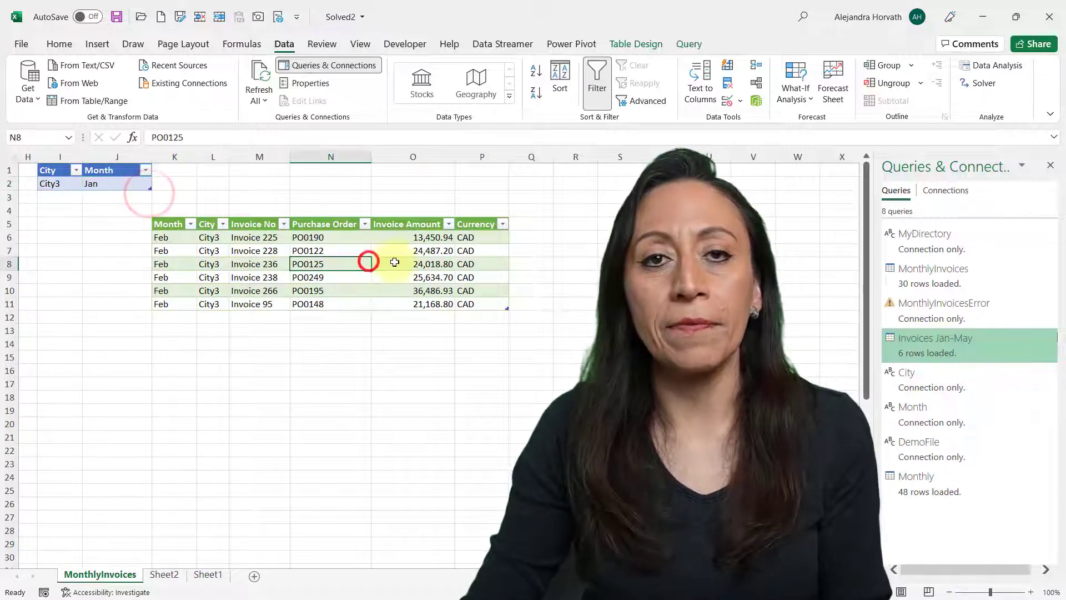
{"action": "right_click", "coordinate": [394, 260]}
{"action": "left_click", "coordinate": [451, 299]}
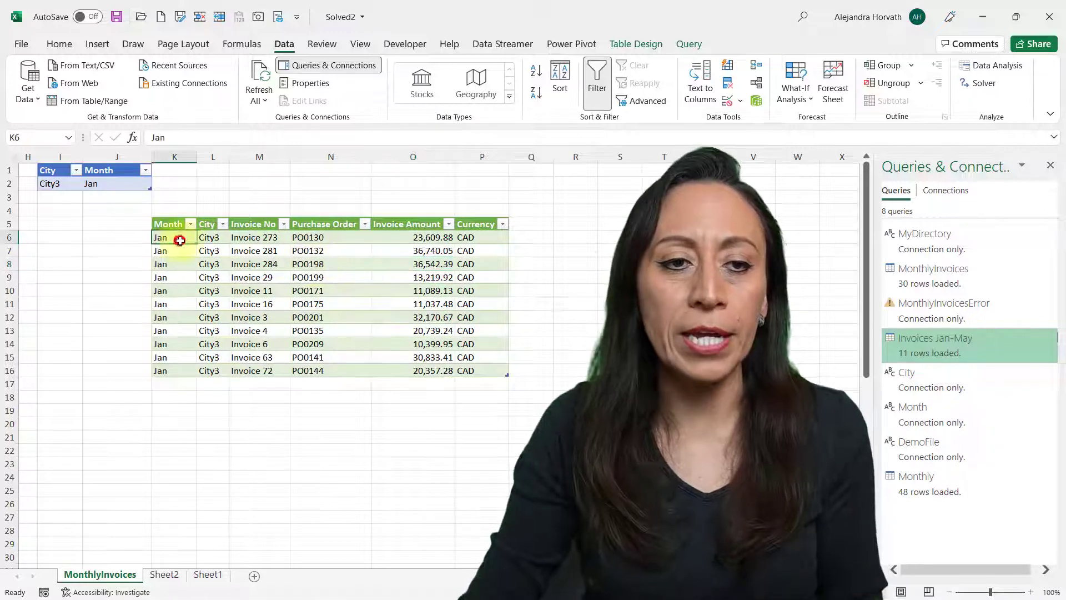
{"action": "left_click", "coordinate": [186, 276]}
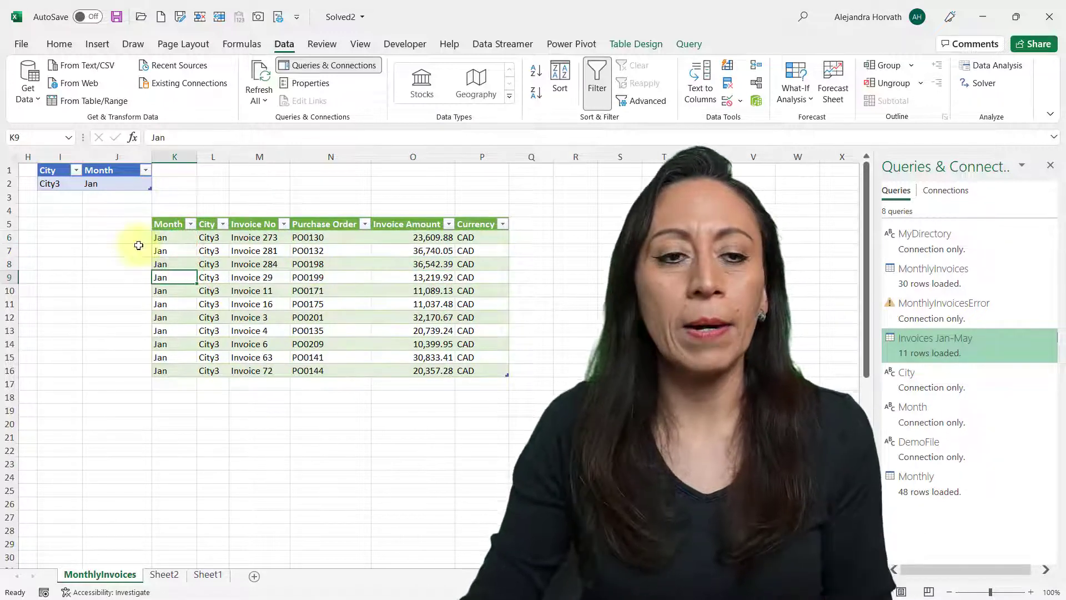
- Set the City criterion to City5 and refresh the Invoices Jan-May table
{"action": "left_click", "coordinate": [53, 184]}
{"action": "left_click", "coordinate": [89, 186]}
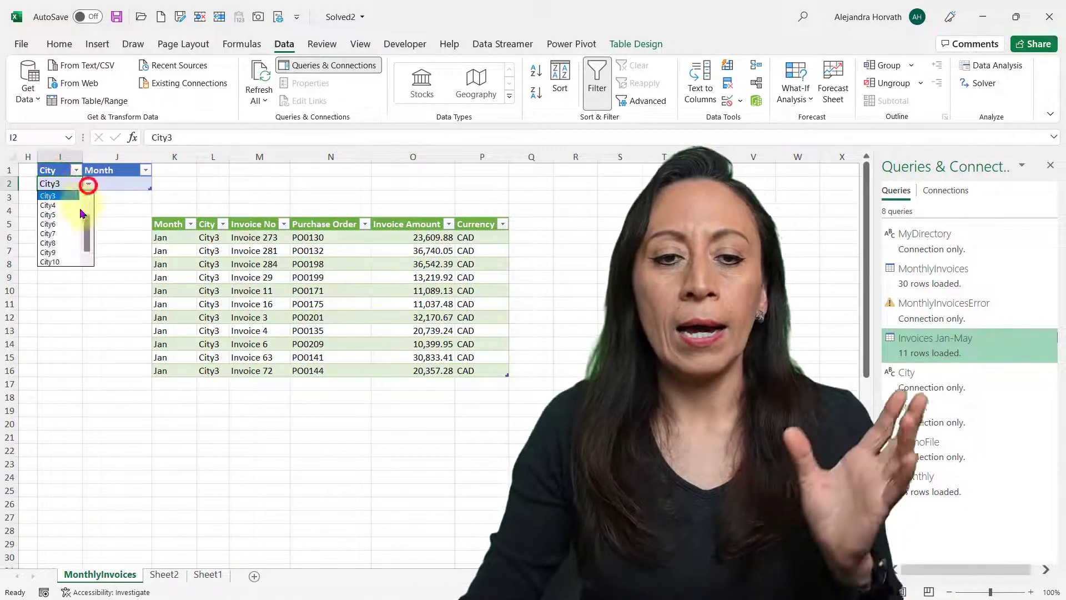
{"action": "left_click", "coordinate": [71, 209]}
{"action": "right_click", "coordinate": [333, 293]}
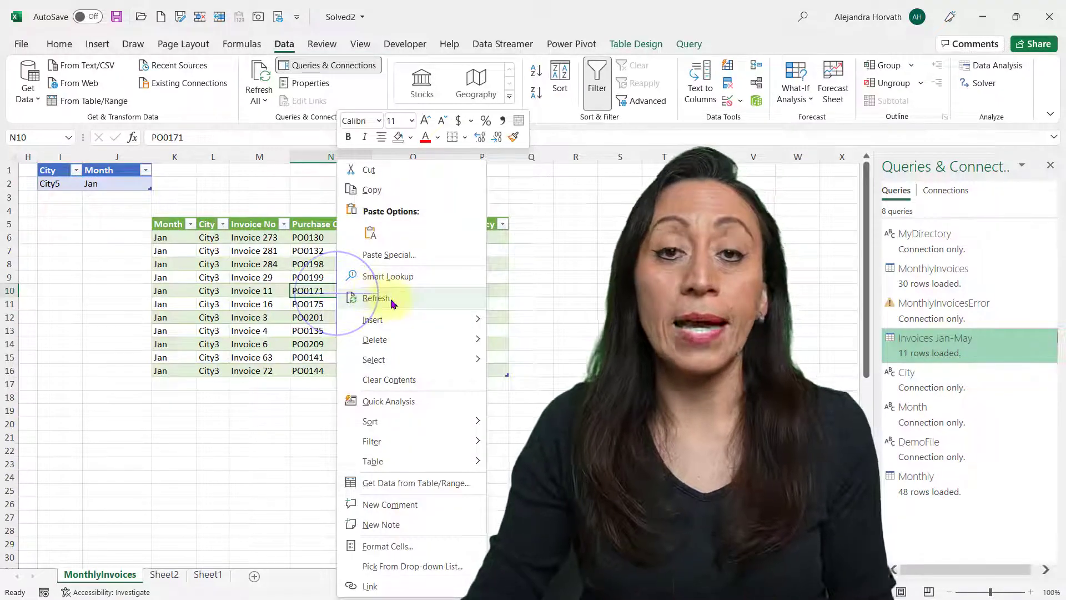
{"action": "left_click", "coordinate": [373, 298]}
{"action": "left_click", "coordinate": [245, 238]}
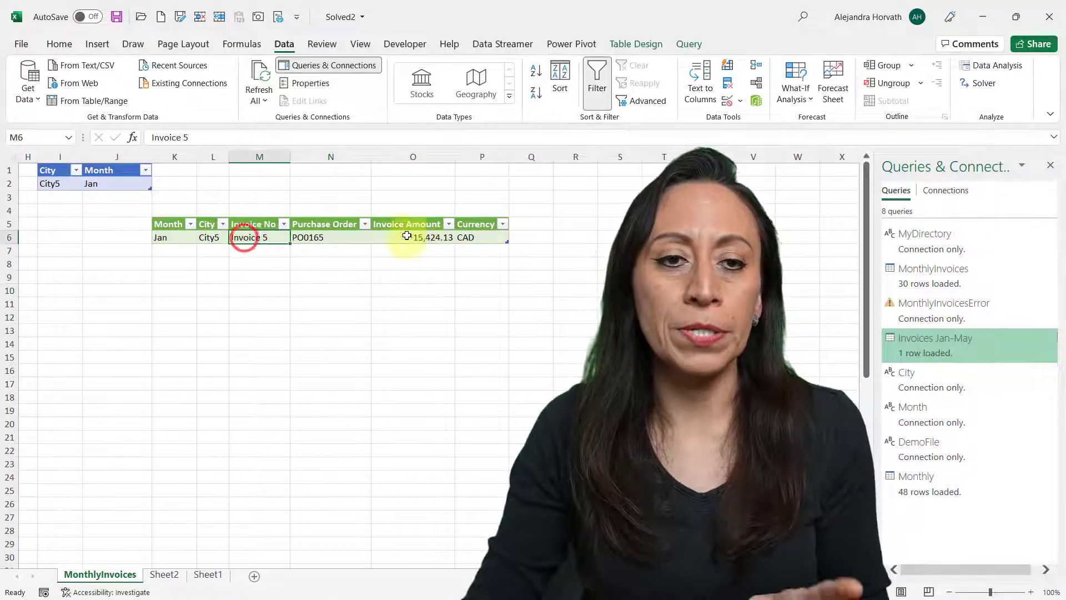
{"action": "left_click", "coordinate": [211, 238]}
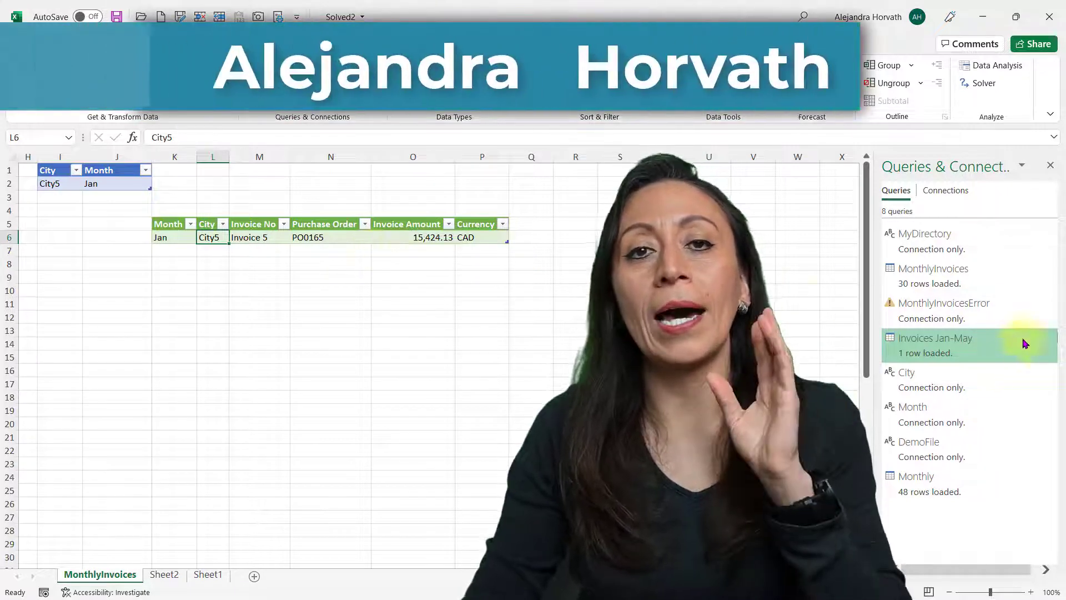
- Open the MonthlyInvoicesError query in Power Query Editor to read its error message, and close the editor
{"action": "left_click", "coordinate": [951, 307]}
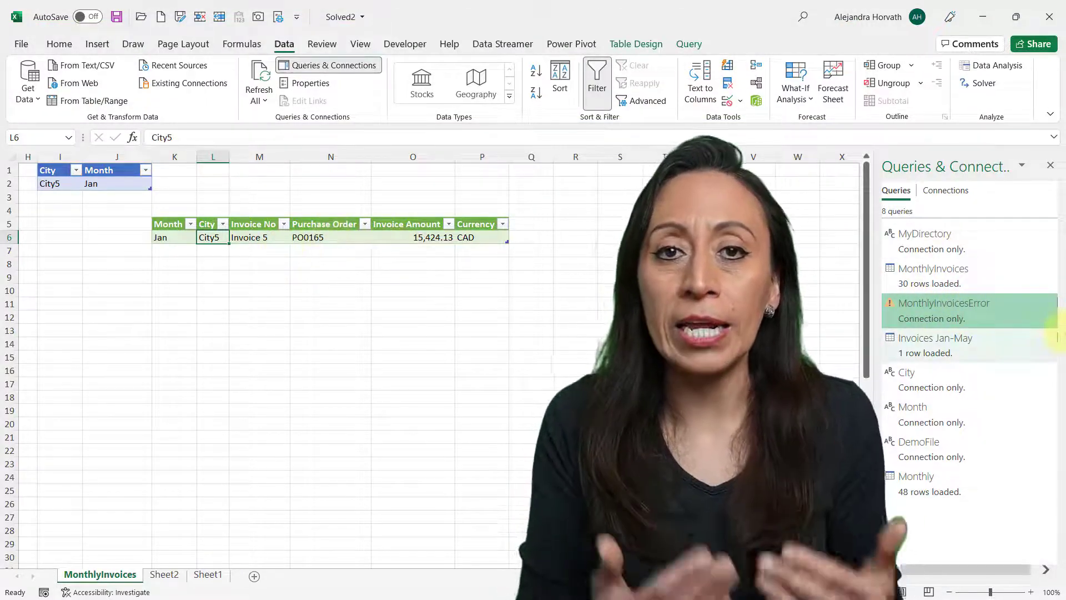
{"action": "double_click", "coordinate": [963, 305]}
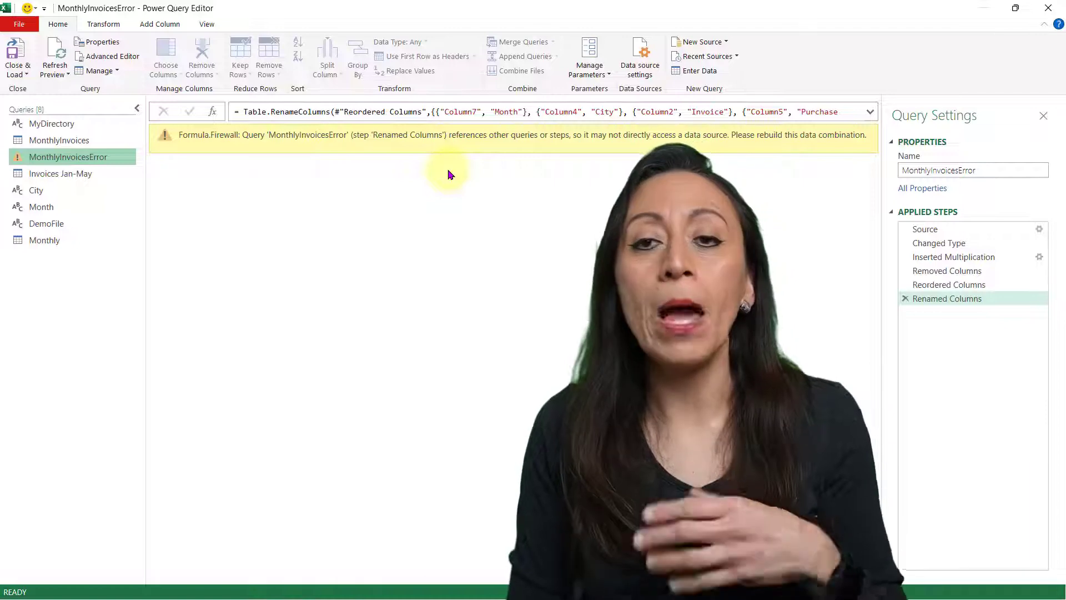
{"action": "left_click", "coordinate": [1049, 8]}
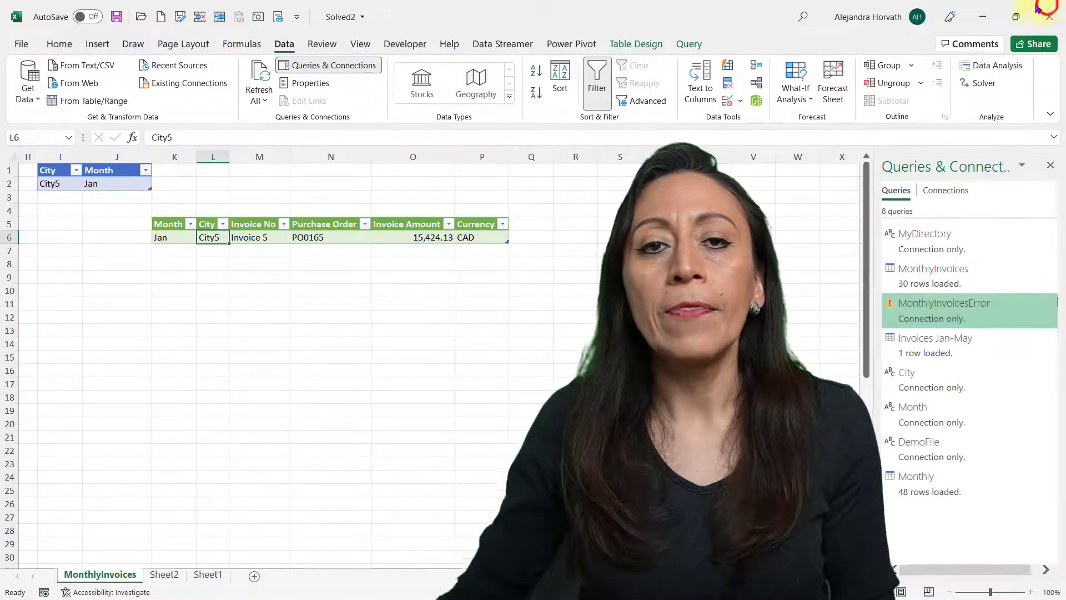
- Select the City criterion cell I2 above the invoice table
{"action": "left_click", "coordinate": [78, 184]}
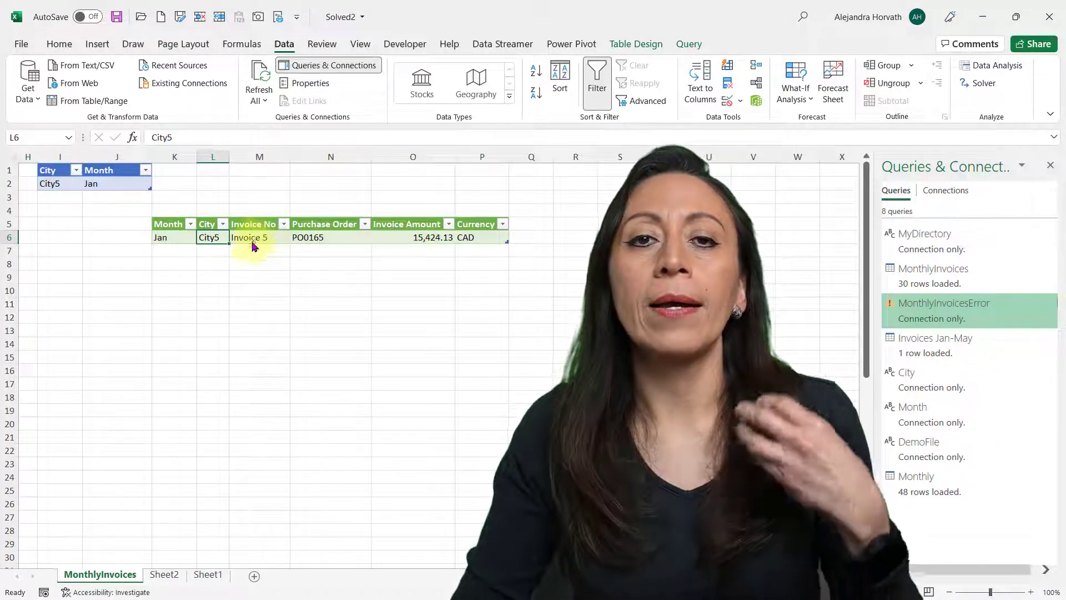
{"action": "key", "text": "Up"}
{"action": "key", "text": "Up"}
{"action": "key", "text": "Up"}
{"action": "key", "text": "Up"}
{"action": "key", "text": "Left"}
{"action": "key", "text": "Left"}
{"action": "key", "text": "Left"}
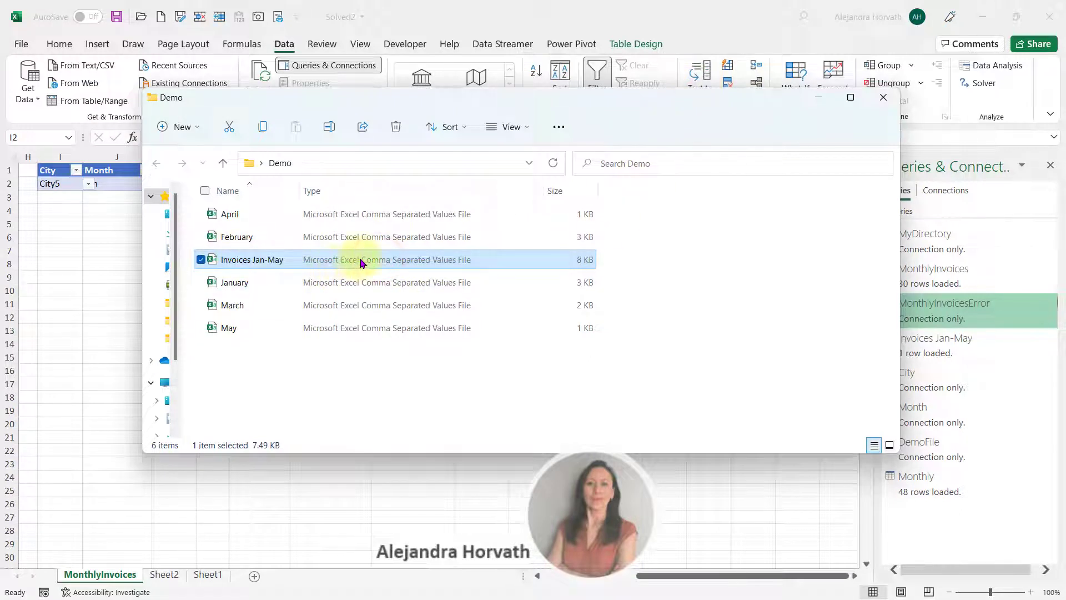
- Open the Invoices Jan-May CSV file from the Demo folder in File Explorer
{"action": "left_click", "coordinate": [336, 161]}
{"action": "left_click", "coordinate": [490, 257]}
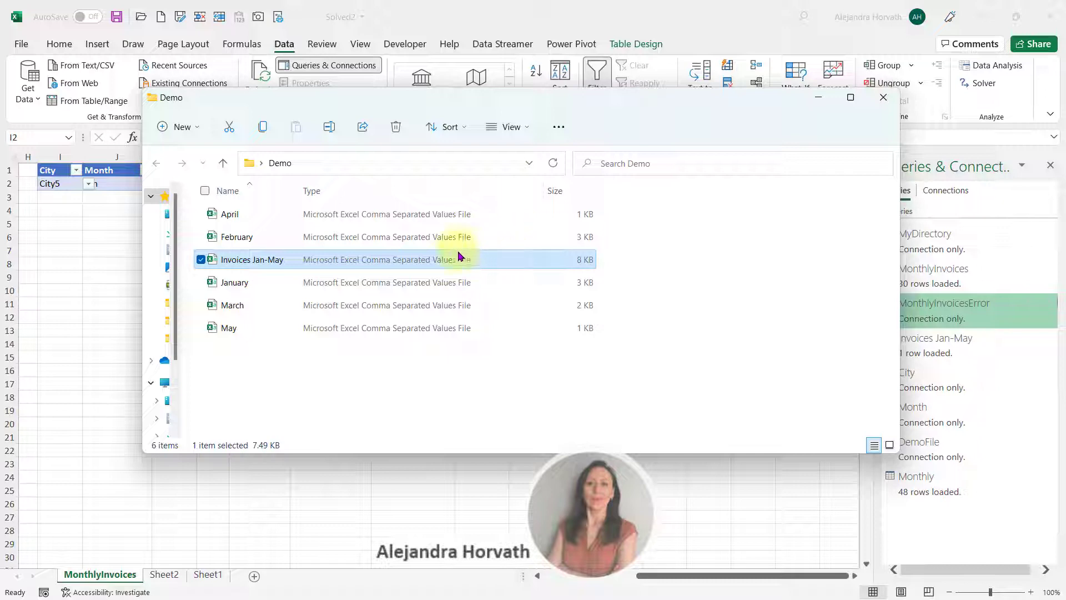
{"action": "left_click_drag", "start_coordinate": [427, 103], "coordinate": [560, 113]}
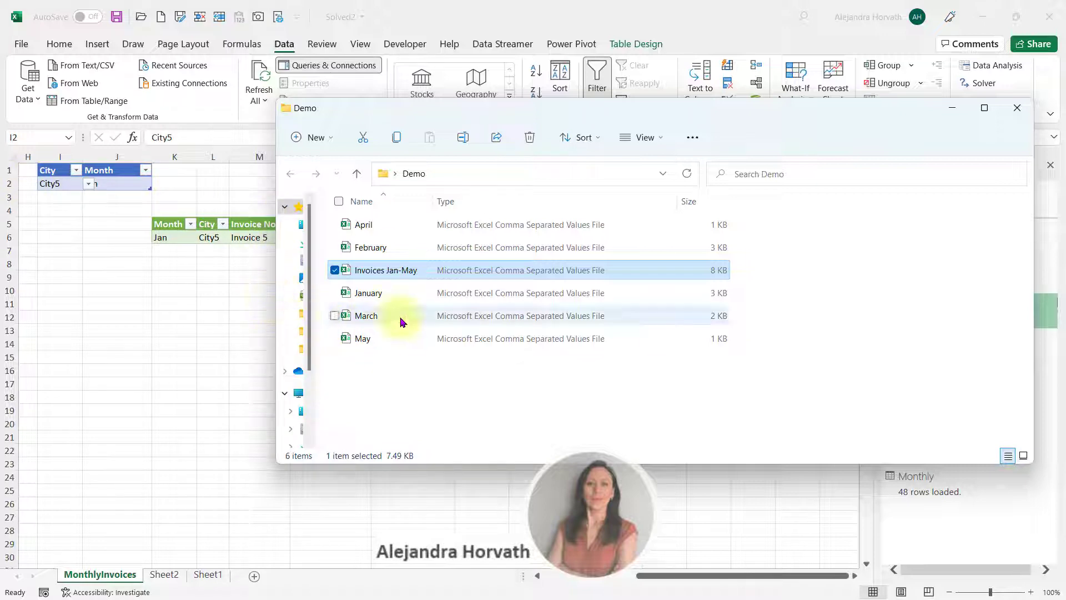
{"action": "left_click", "coordinate": [453, 276]}
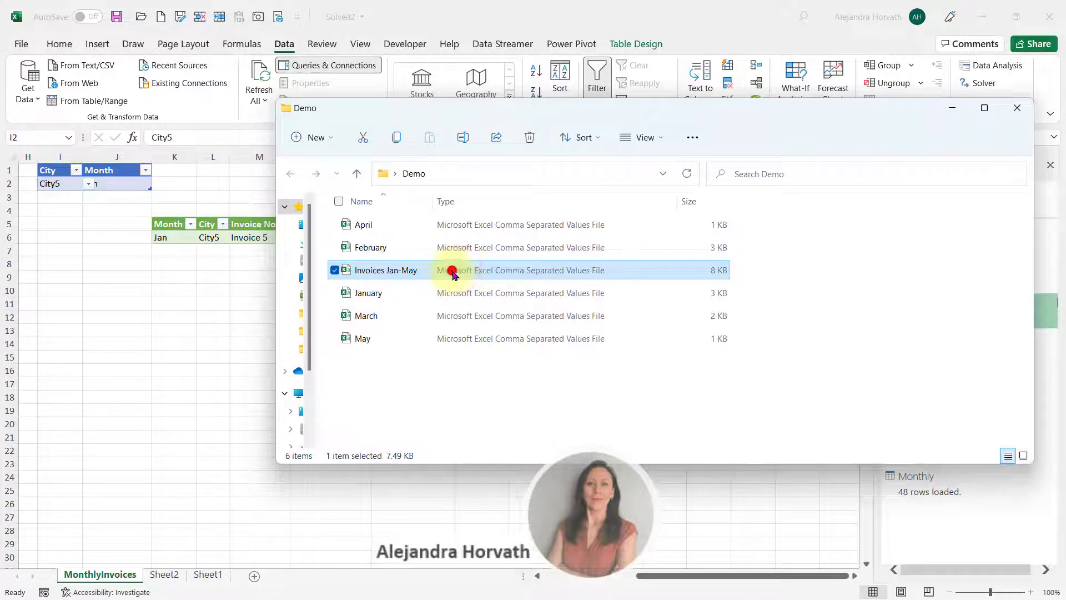
{"action": "left_click", "coordinate": [452, 272]}
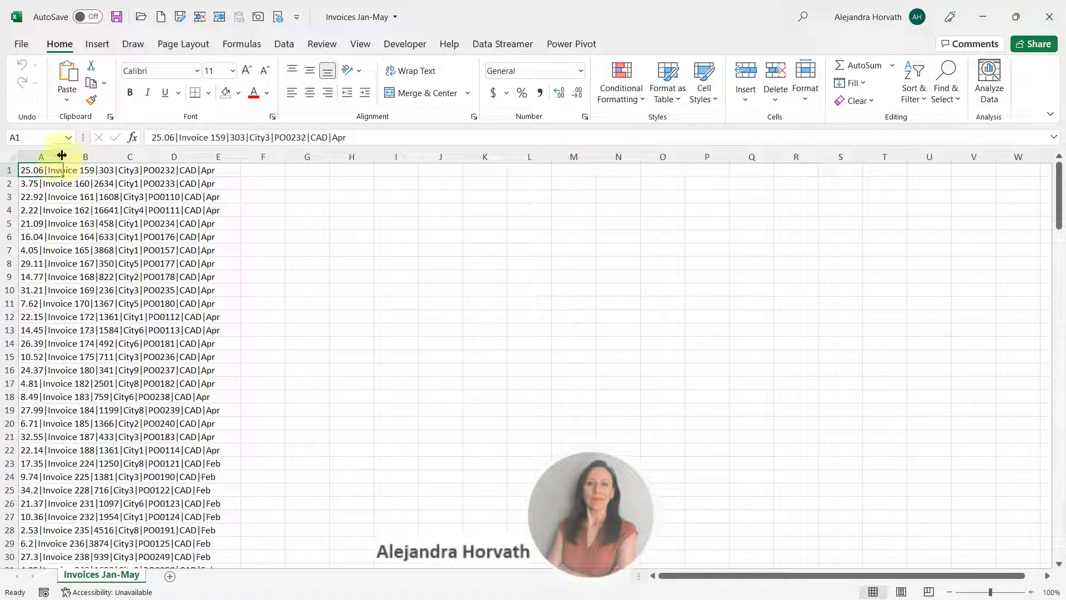
- Widen column A to examine the pipe-delimited invoice fields down to the last rows, and close the CSV without saving
{"action": "left_click_drag", "start_coordinate": [62, 156], "coordinate": [279, 169]}
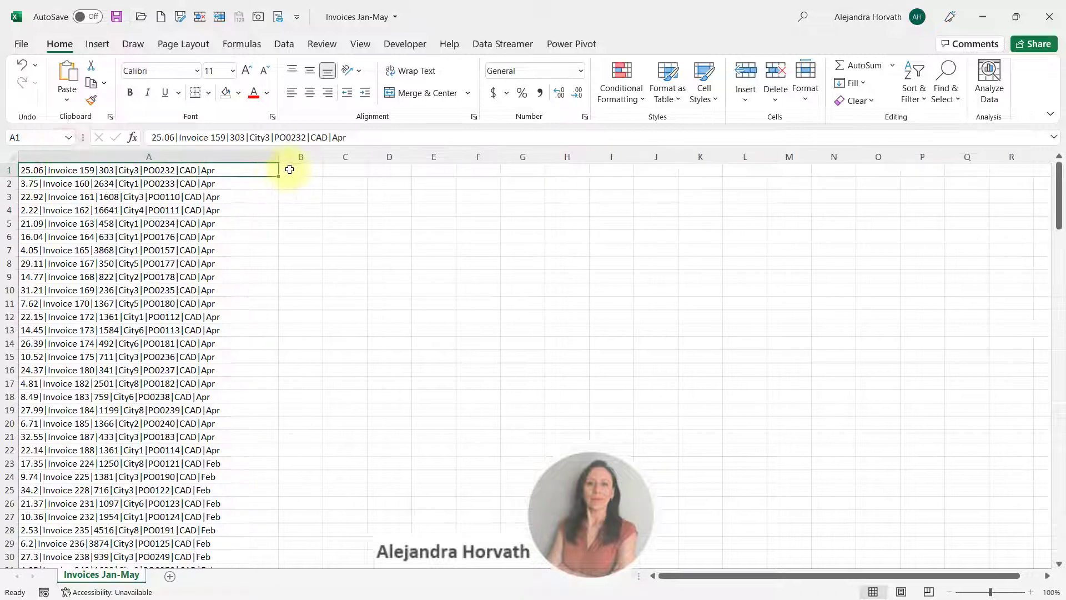
{"action": "scroll", "coordinate": [107, 276], "scroll_direction": "up", "scroll_amount": 3, "text": "ctrl"}
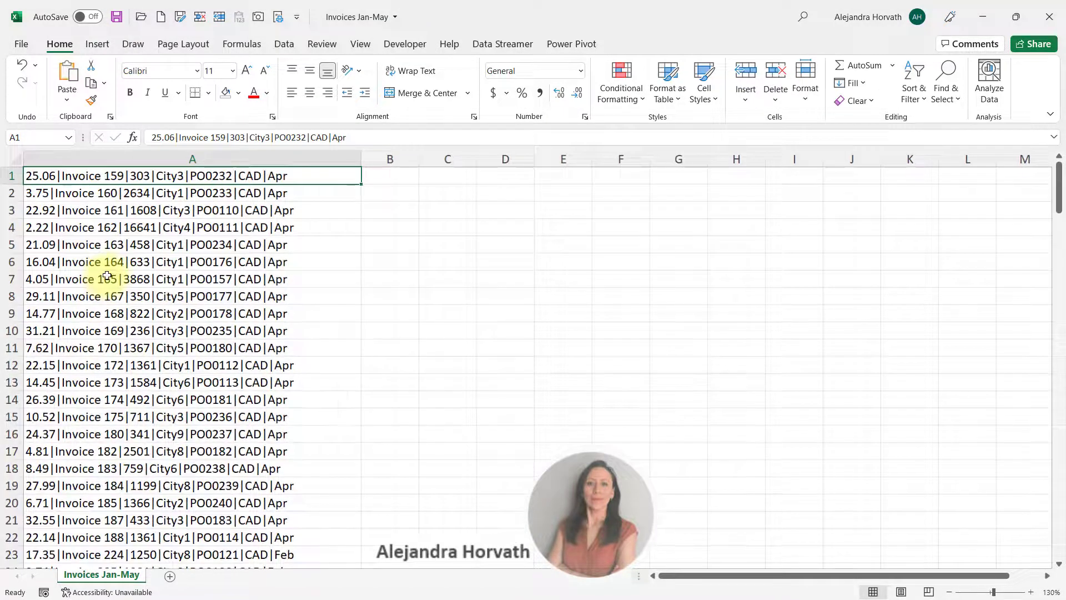
{"action": "scroll", "coordinate": [193, 160], "scroll_direction": "up", "scroll_amount": 1, "text": "ctrl"}
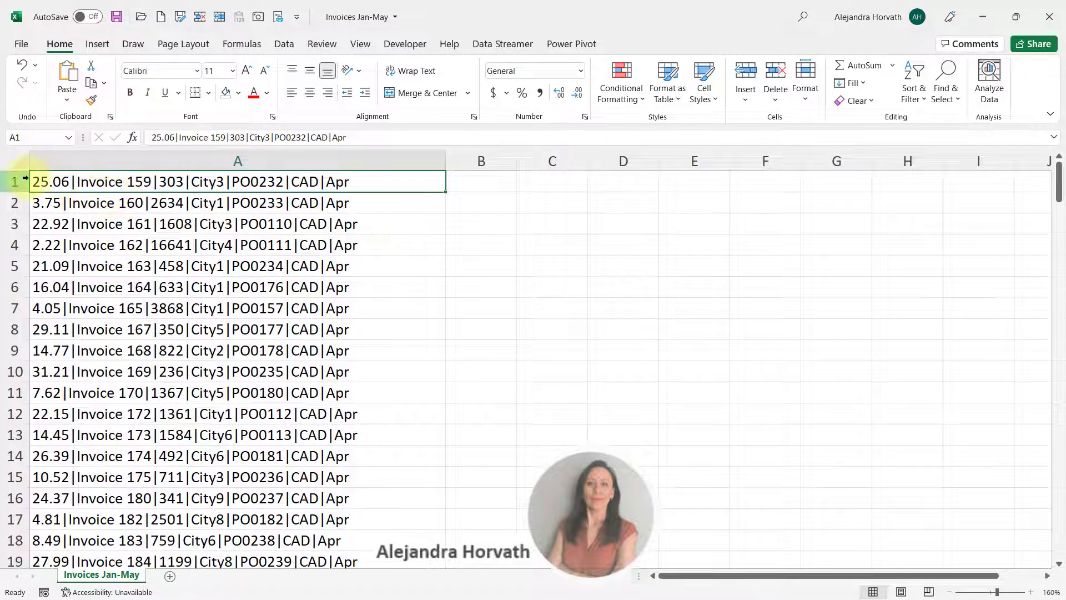
{"action": "left_click", "coordinate": [58, 185]}
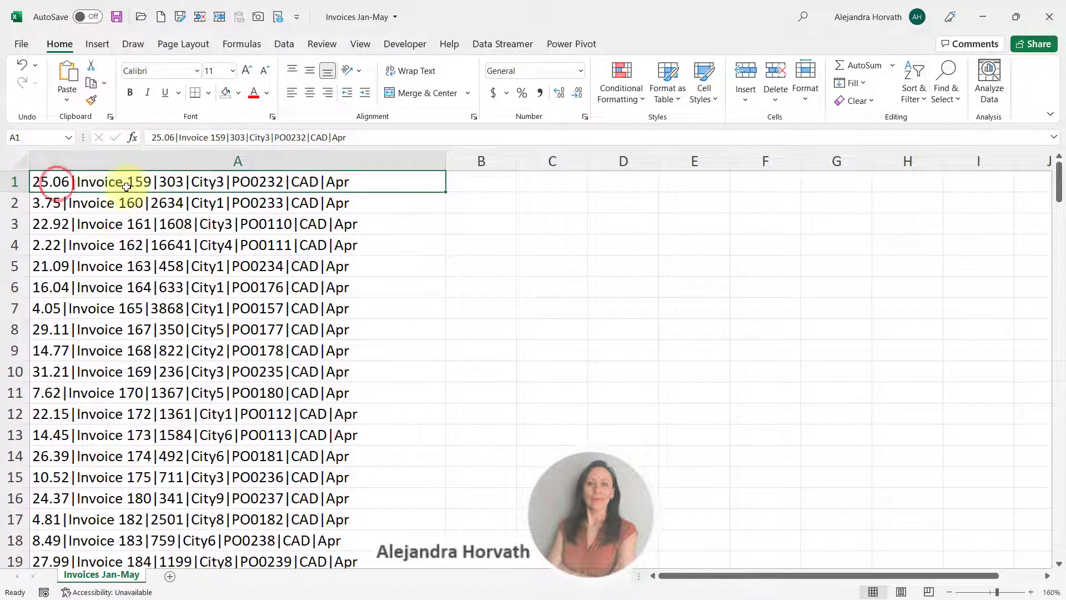
{"action": "left_click", "coordinate": [127, 186]}
{"action": "left_click", "coordinate": [174, 182]}
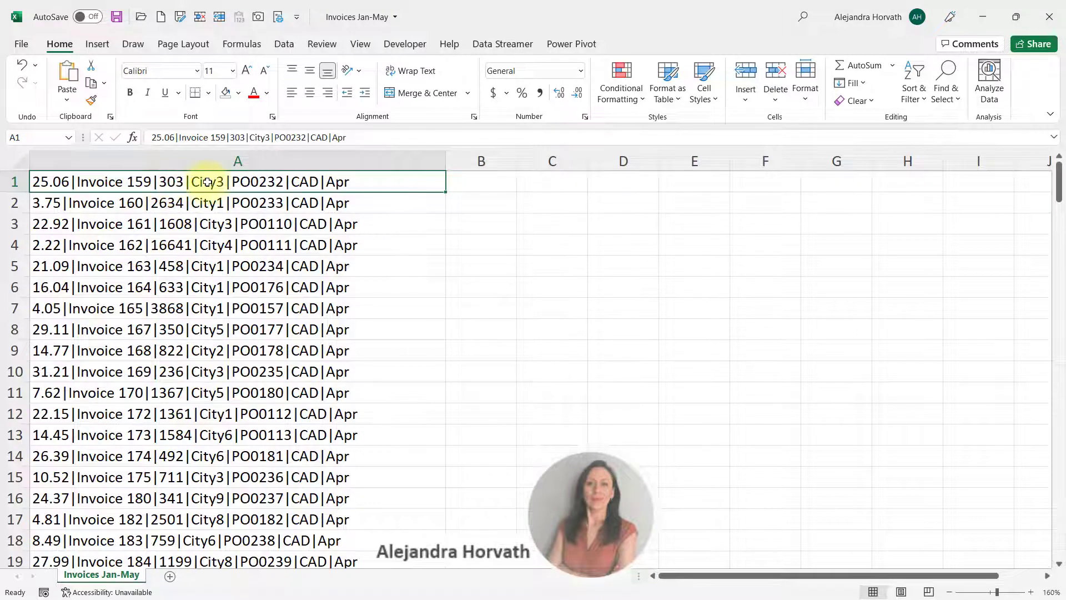
{"action": "left_click", "coordinate": [279, 183]}
{"action": "left_click", "coordinate": [305, 183]}
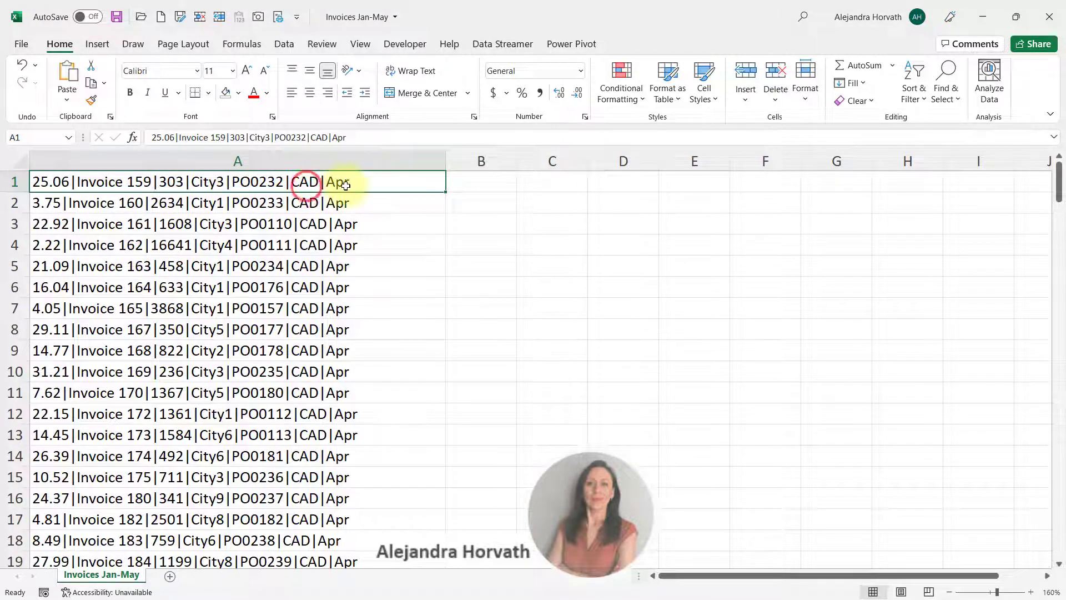
{"action": "scroll", "coordinate": [492, 249], "scroll_direction": "down", "scroll_amount": 20}
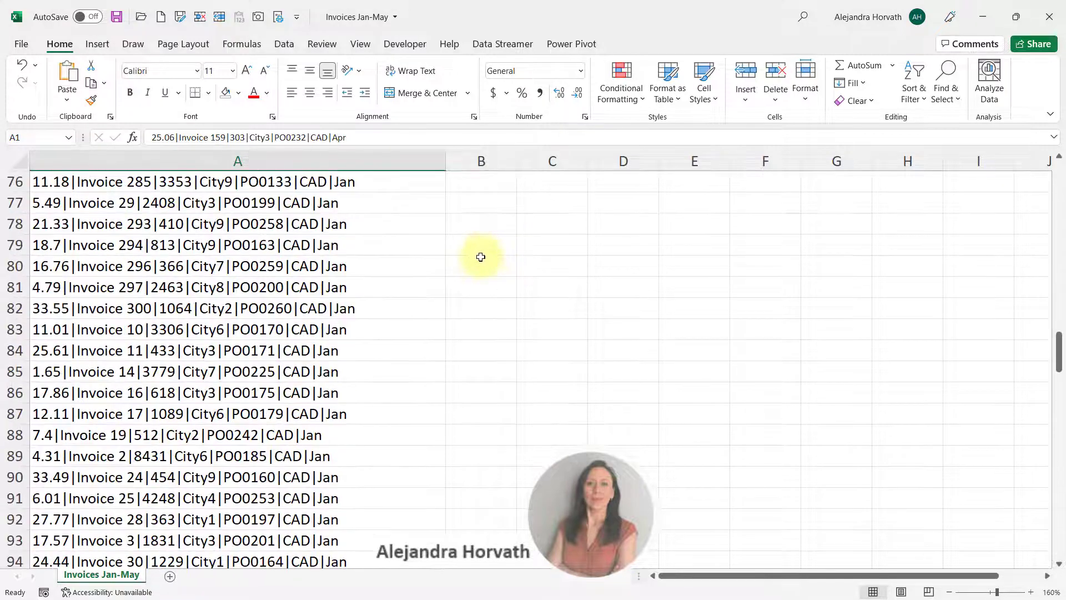
{"action": "scroll", "coordinate": [481, 257], "scroll_direction": "down", "scroll_amount": 20}
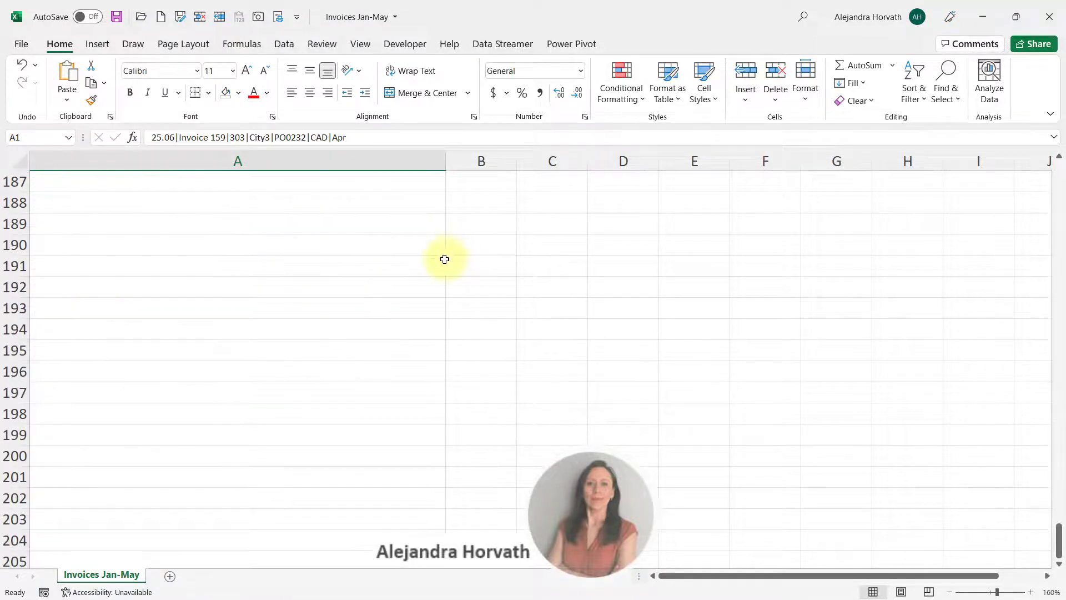
{"action": "scroll", "coordinate": [445, 259], "scroll_direction": "up", "scroll_amount": 12}
{"action": "left_click", "coordinate": [1049, 17]}
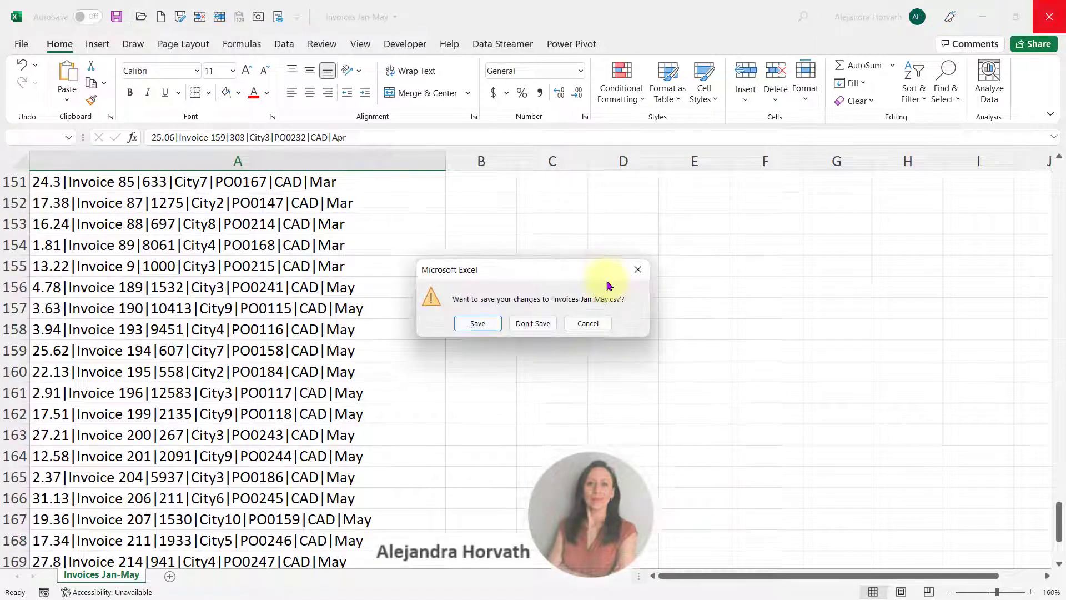
{"action": "left_click", "coordinate": [535, 323]}
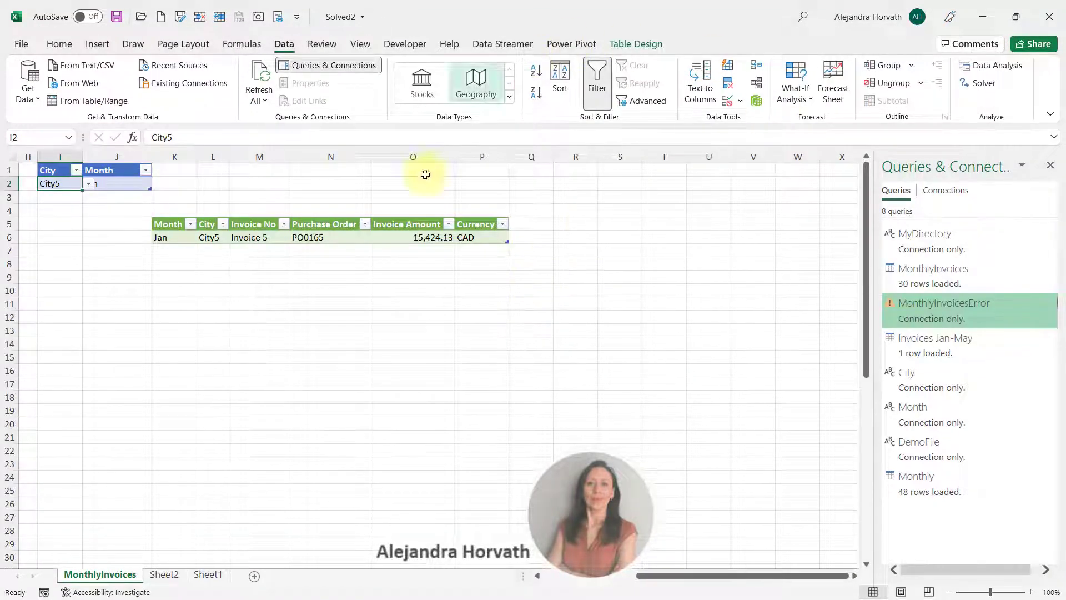
- Switch to the Demo workbook and inspect the City and Month headers with their empty cells on Sheet1
{"action": "left_click", "coordinate": [1050, 17]}
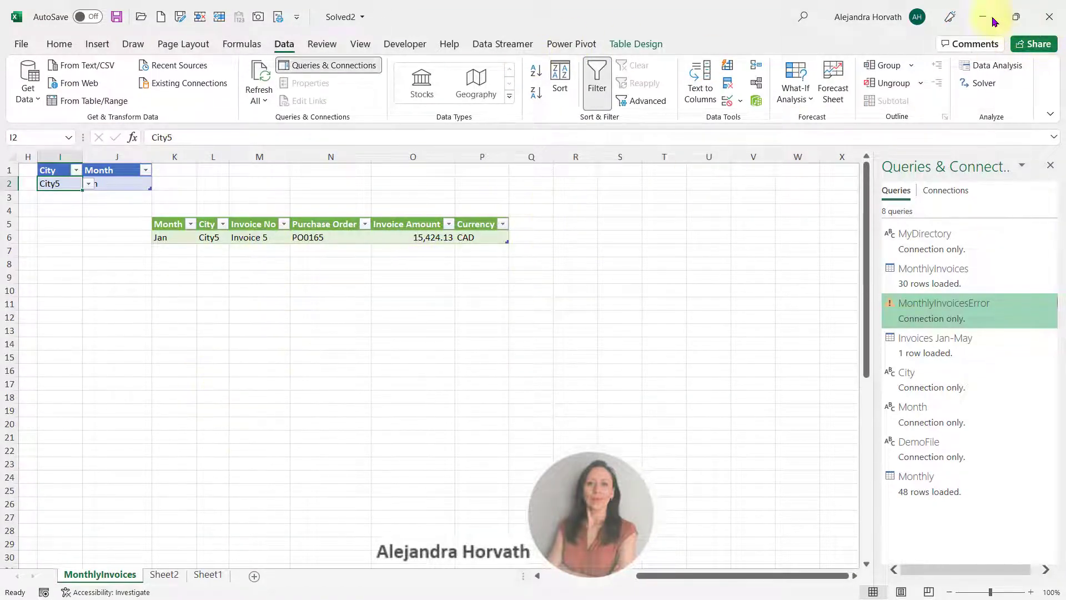
{"action": "left_click", "coordinate": [949, 113]}
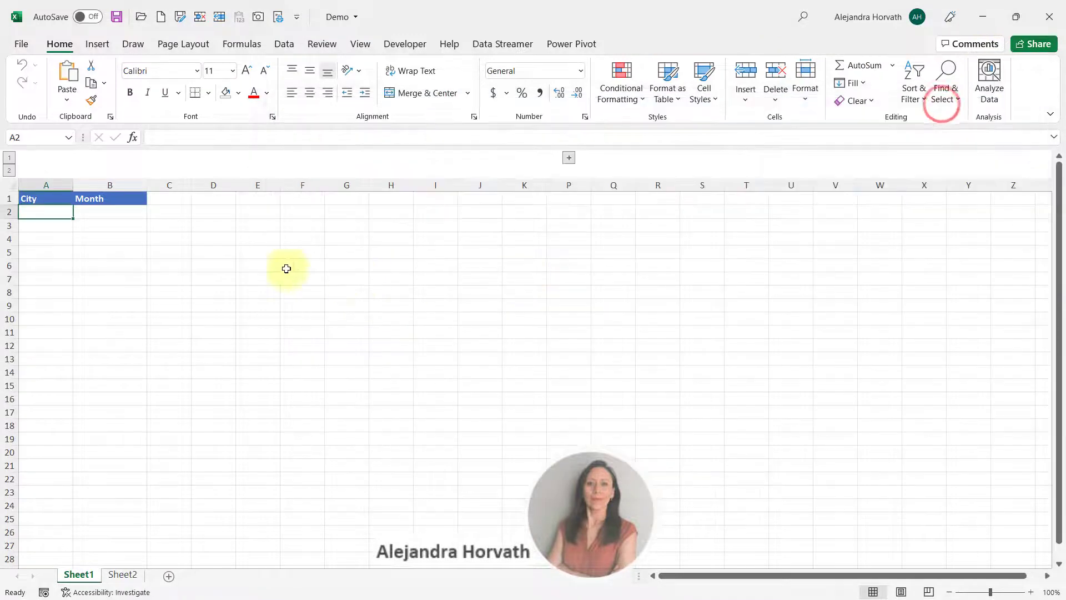
{"action": "key", "text": "Down"}
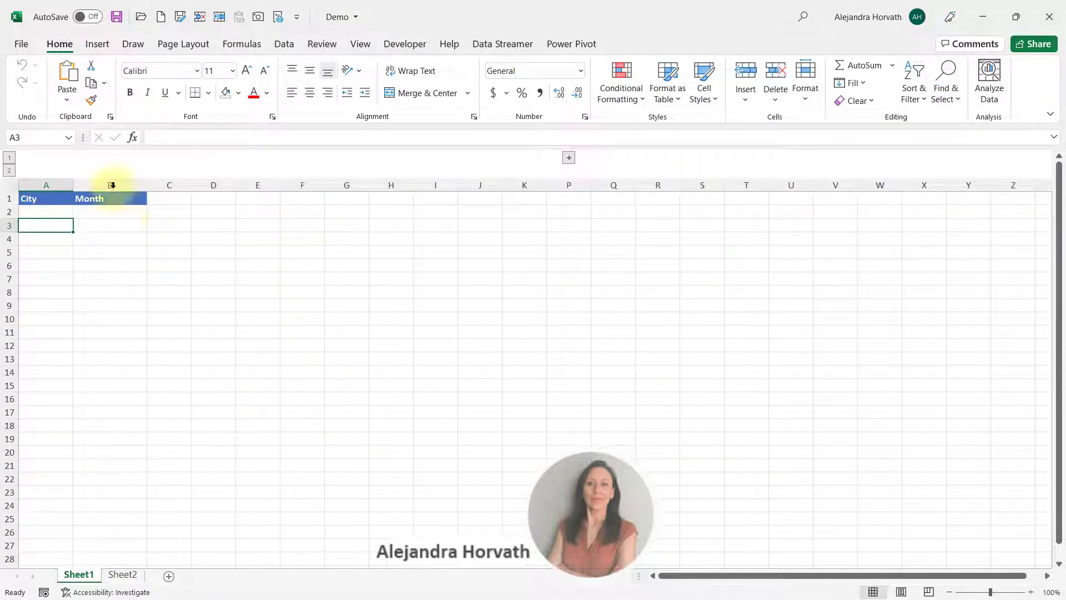
{"action": "left_click", "coordinate": [61, 200]}
{"action": "left_click", "coordinate": [114, 204]}
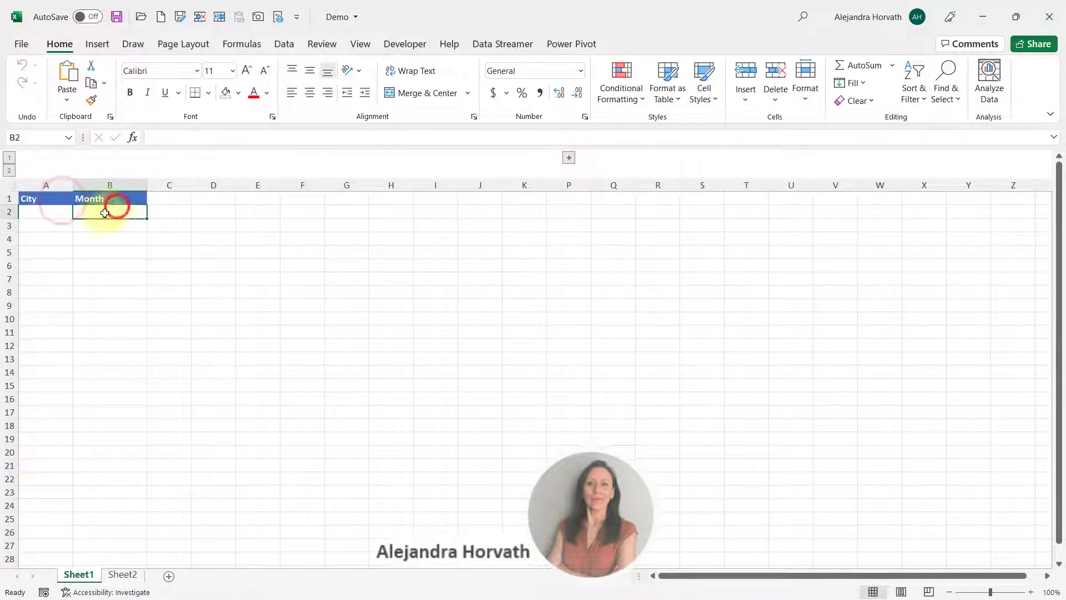
- Review the Month and City lists on Sheet2 and return to the empty City cell A2 on Sheet1
{"action": "left_click", "coordinate": [121, 573]}
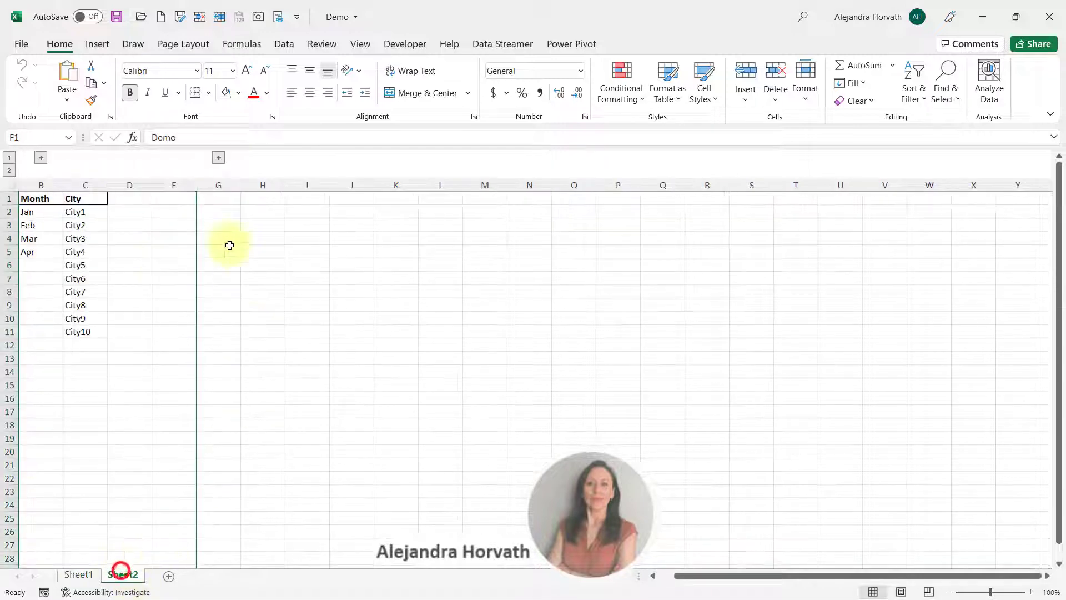
{"action": "left_click", "coordinate": [148, 288]}
{"action": "left_click", "coordinate": [83, 575]}
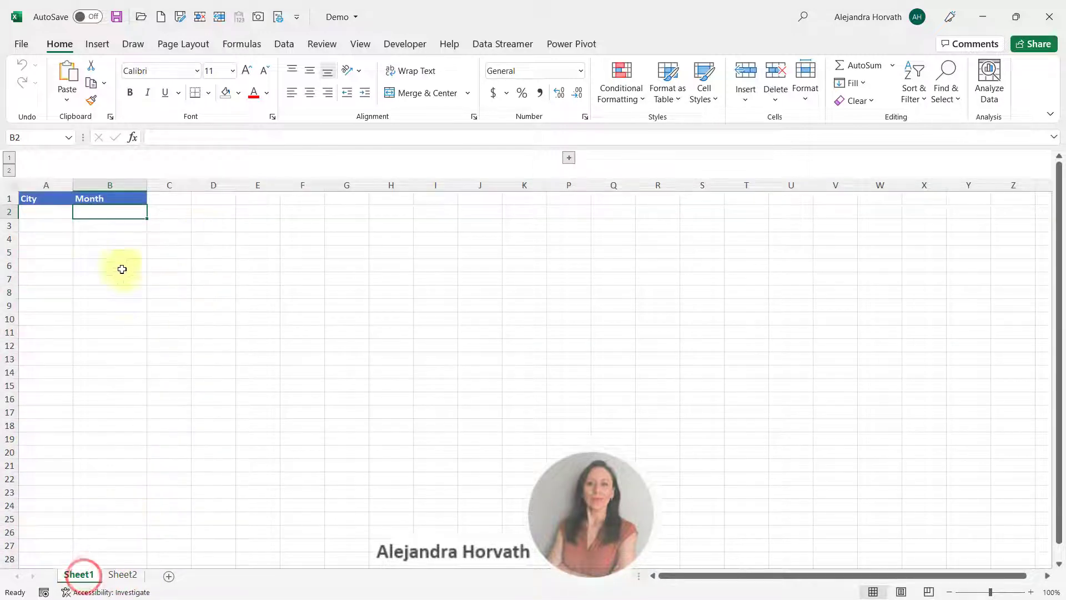
{"action": "left_click", "coordinate": [39, 210]}
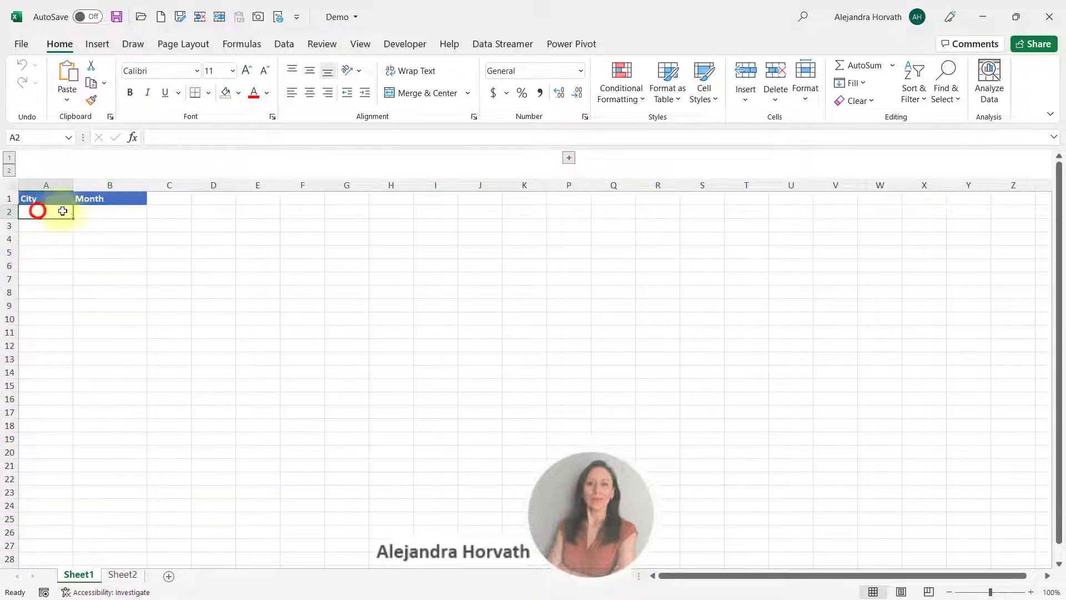
{"action": "left_click", "coordinate": [63, 198]}
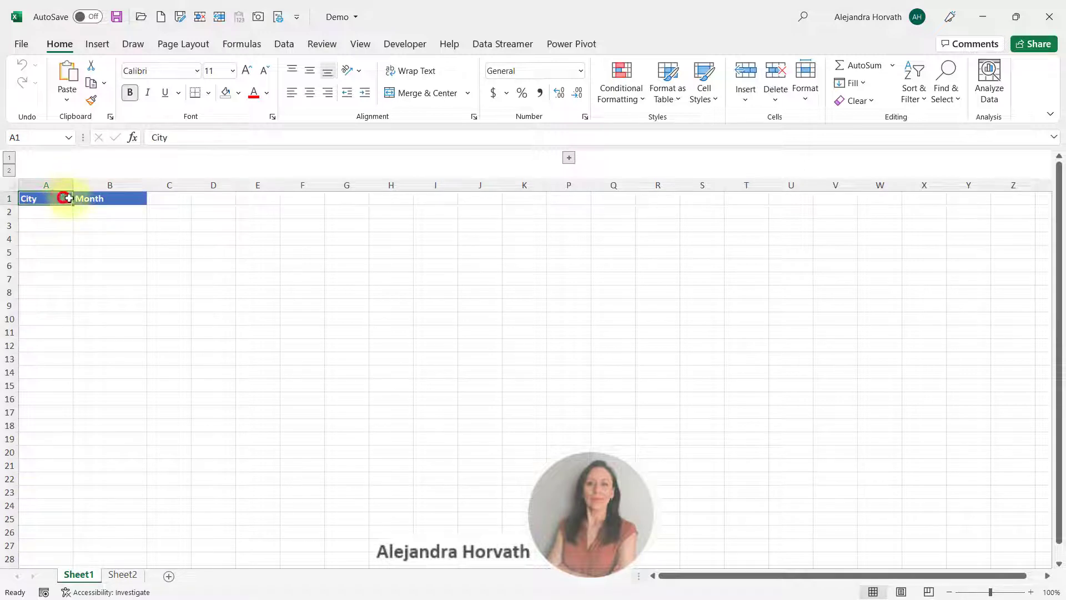
{"action": "left_click", "coordinate": [99, 198]}
{"action": "left_click", "coordinate": [62, 210]}
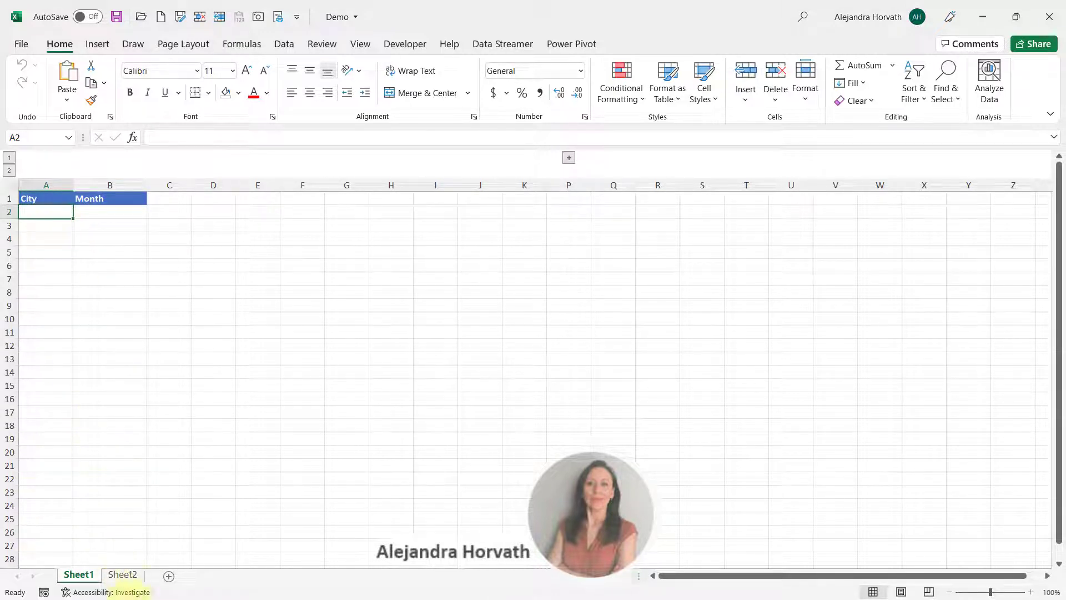
- Add May below Apr in the Month list on Sheet2, in cell B6
{"action": "left_click", "coordinate": [132, 577]}
{"action": "left_click_drag", "start_coordinate": [49, 211], "coordinate": [44, 253]}
{"action": "left_click", "coordinate": [48, 268]}
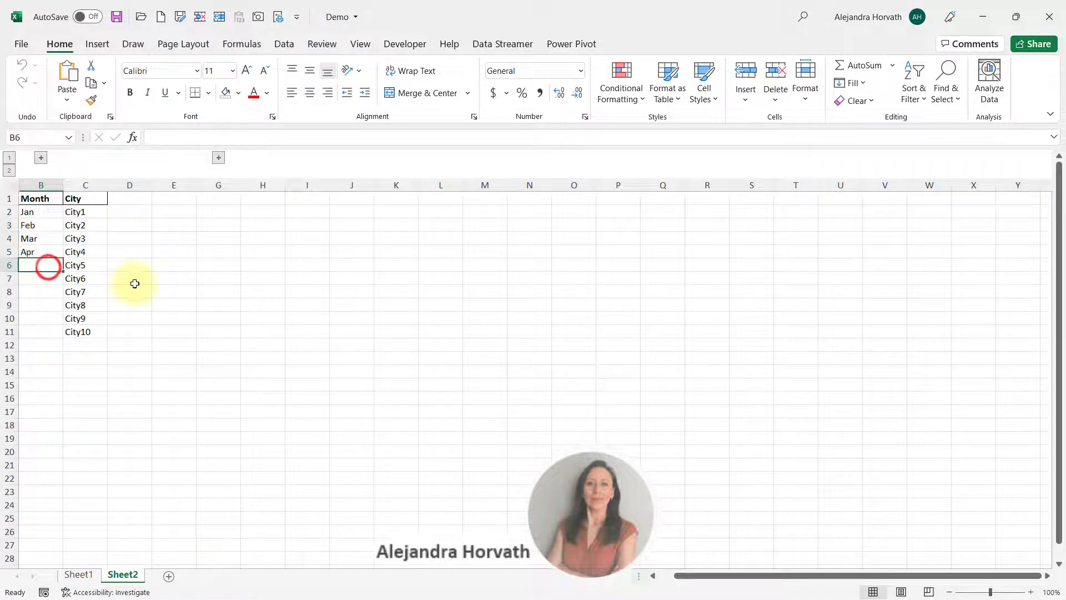
{"action": "type", "text": "May"}
{"action": "key", "text": "Return"}
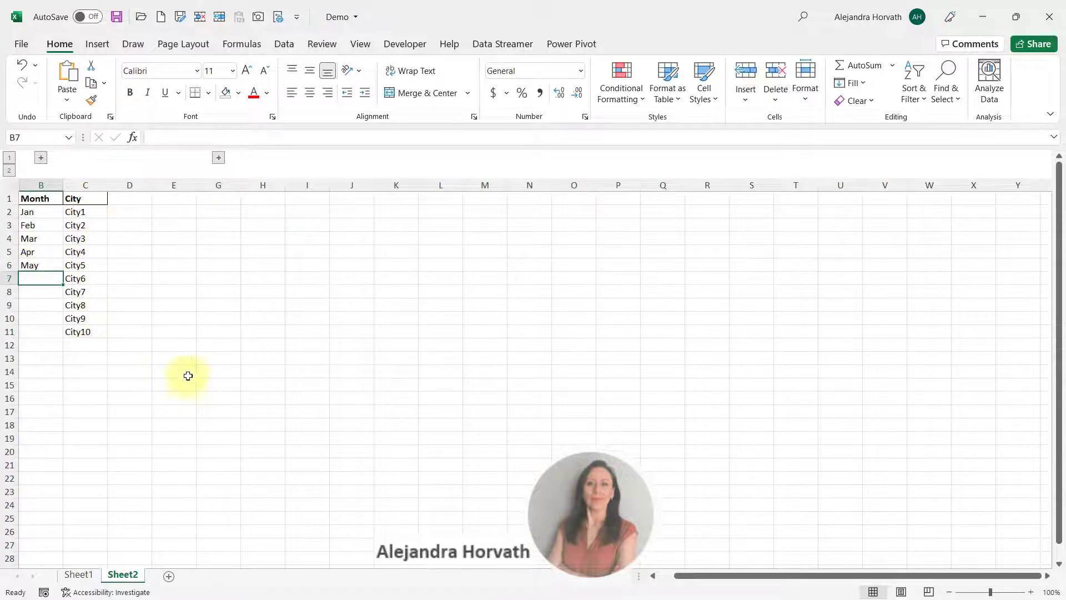
- Add list data validation to the City cell A2 on Sheet1, using Sheet2!$C$2:$C$11 as the source
{"action": "left_click", "coordinate": [75, 573]}
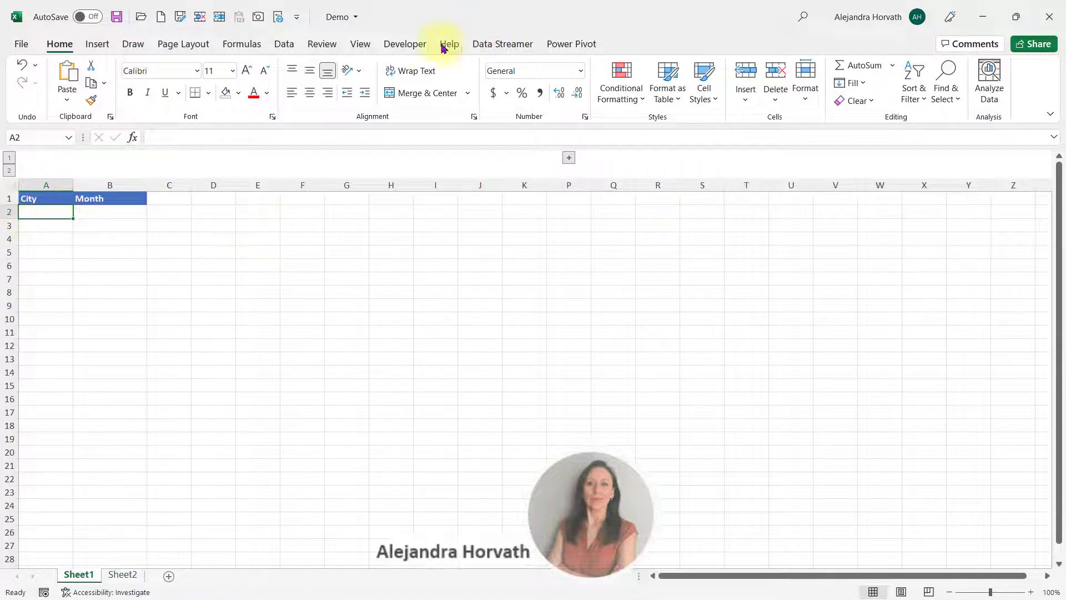
{"action": "left_click", "coordinate": [283, 44]}
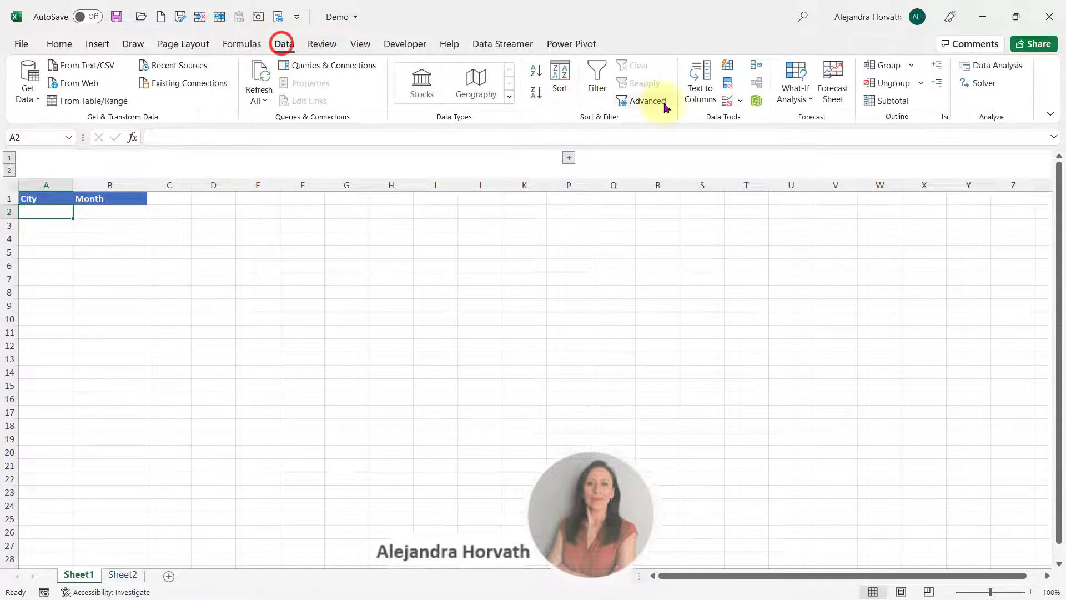
{"action": "left_click", "coordinate": [742, 100]}
{"action": "left_click", "coordinate": [776, 120]}
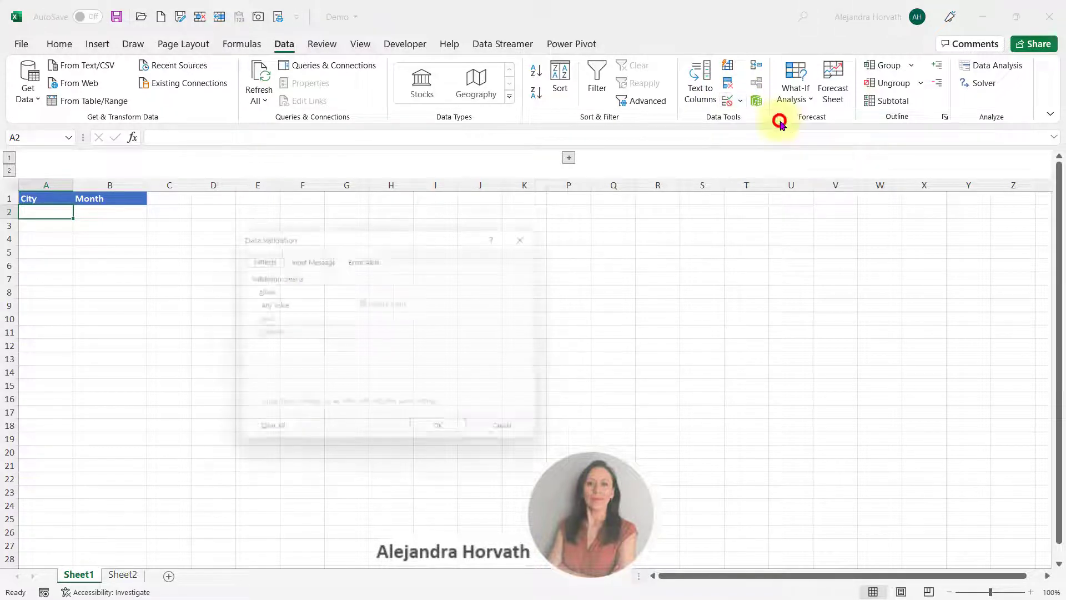
{"action": "left_click", "coordinate": [345, 305]}
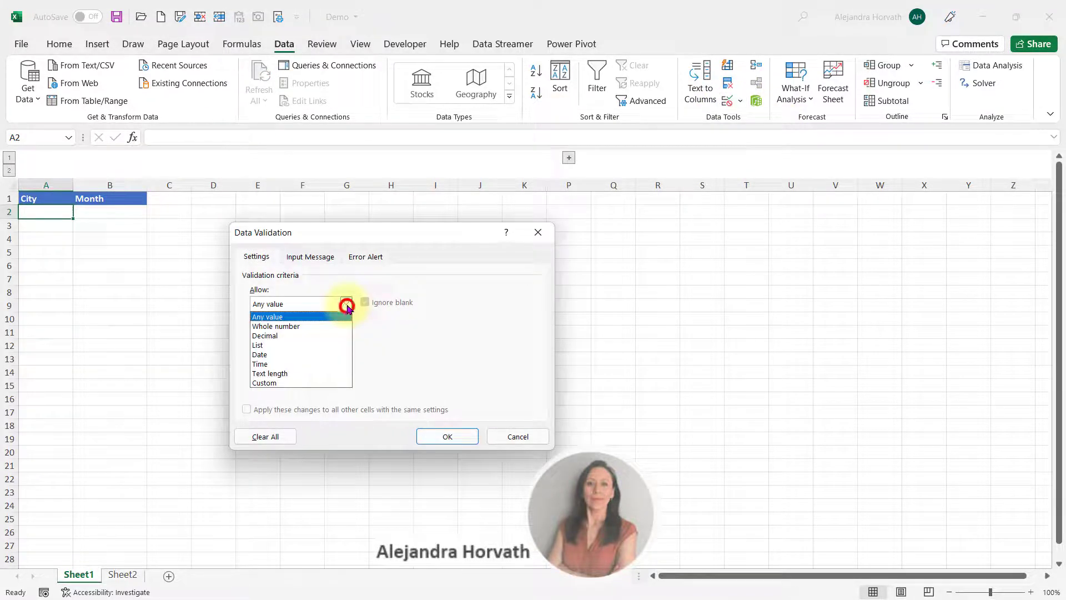
{"action": "left_click", "coordinate": [295, 345]}
{"action": "left_click", "coordinate": [322, 362]}
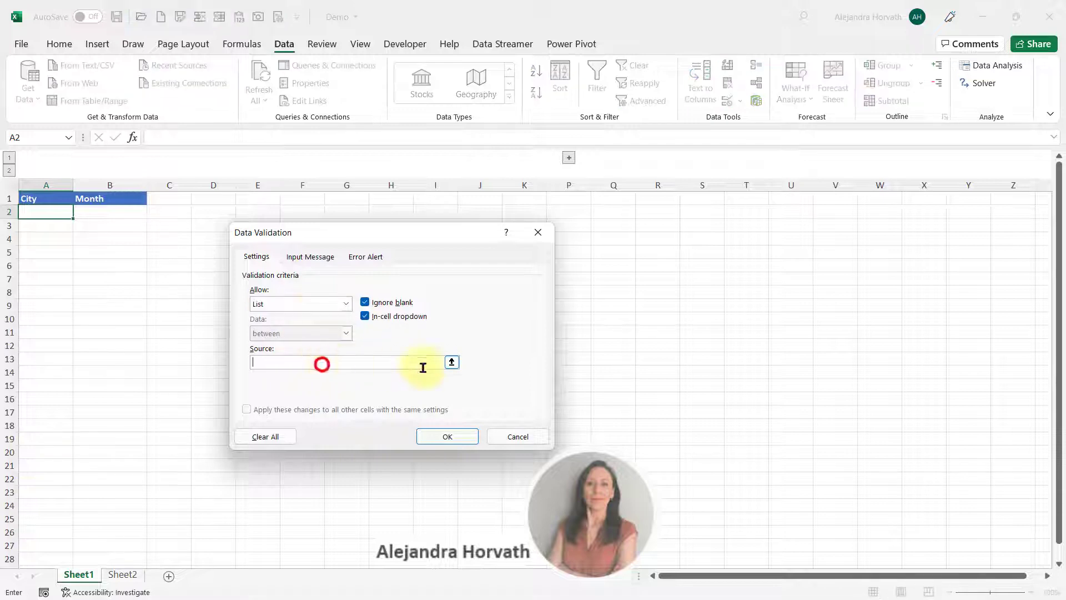
{"action": "left_click", "coordinate": [451, 364]}
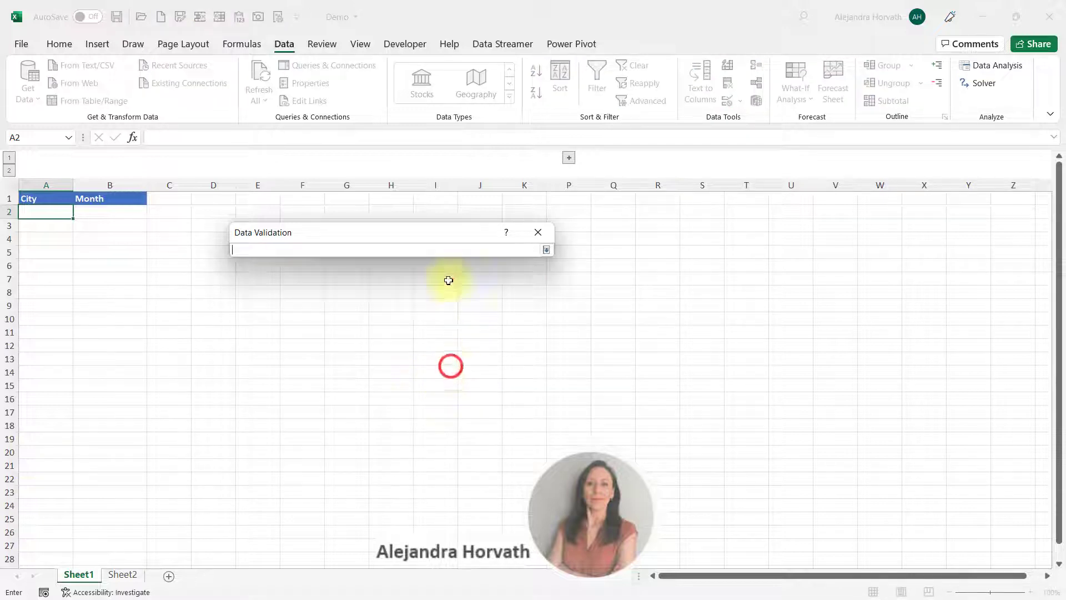
{"action": "left_click", "coordinate": [120, 574]}
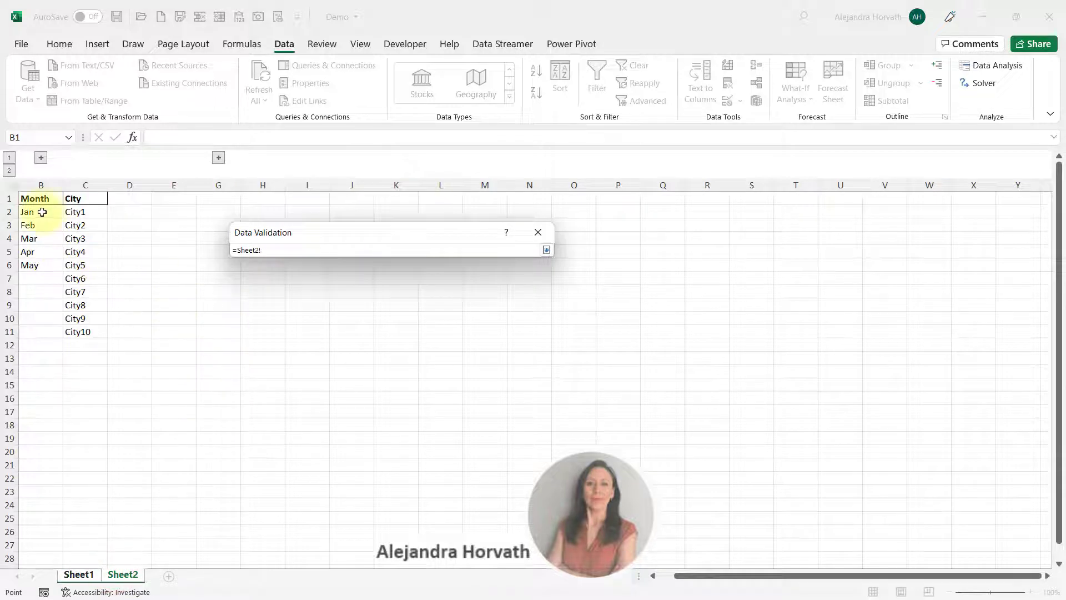
{"action": "left_click_drag", "start_coordinate": [77, 214], "coordinate": [83, 333]}
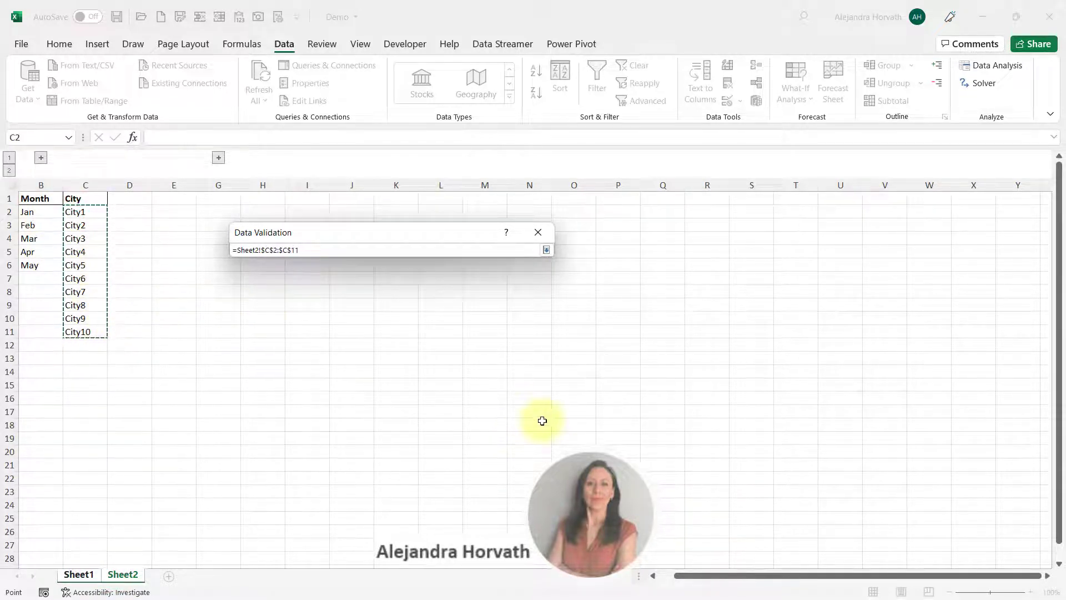
{"action": "key", "text": "Return"}
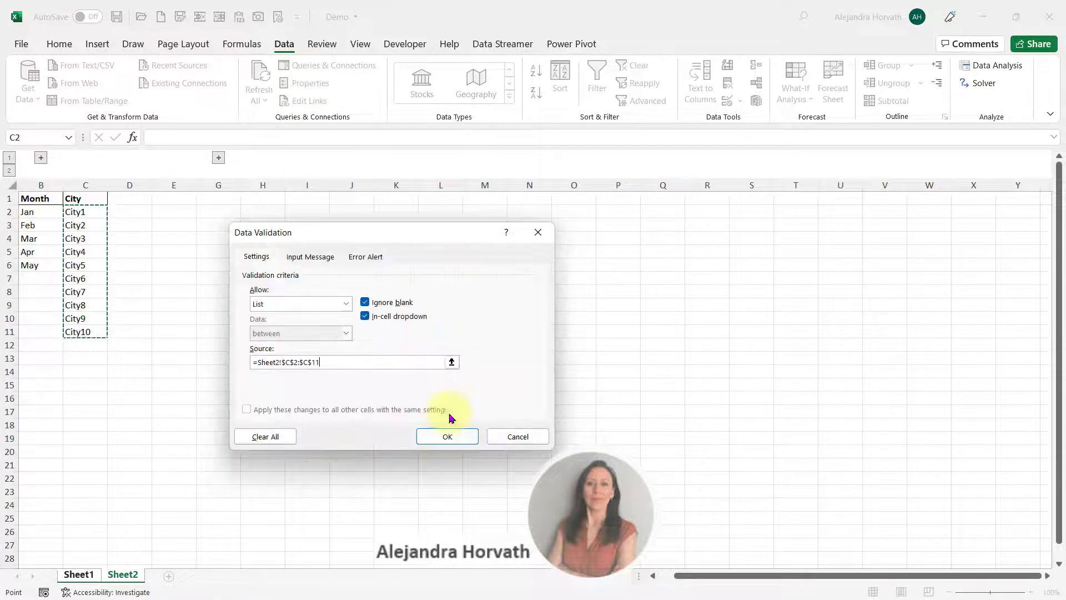
{"action": "left_click", "coordinate": [455, 437]}
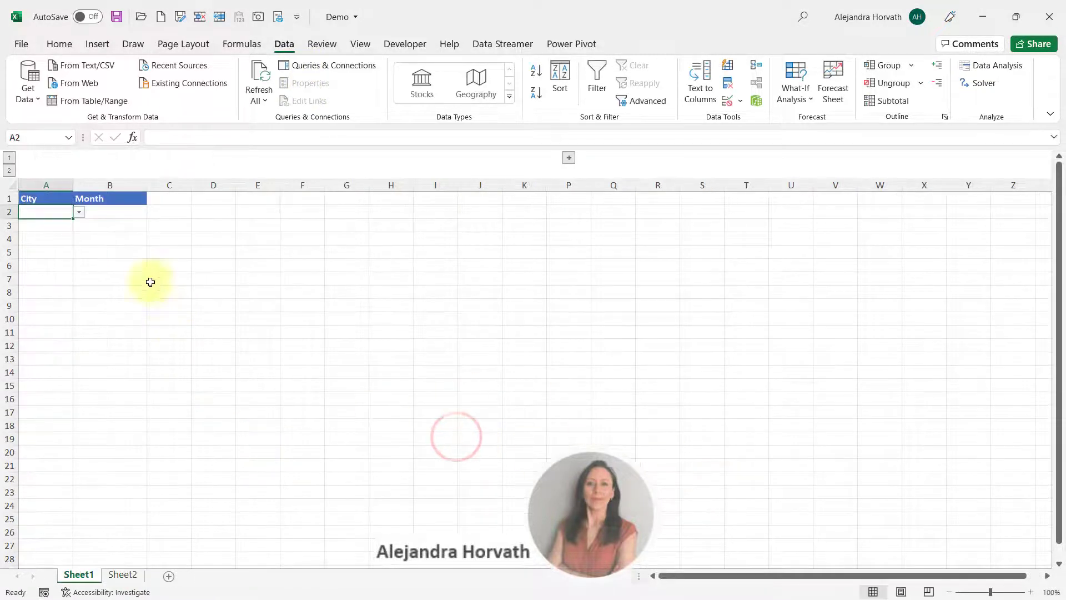
- Choose City8 from the validation list in the City cell A2
{"action": "left_click", "coordinate": [80, 213]}
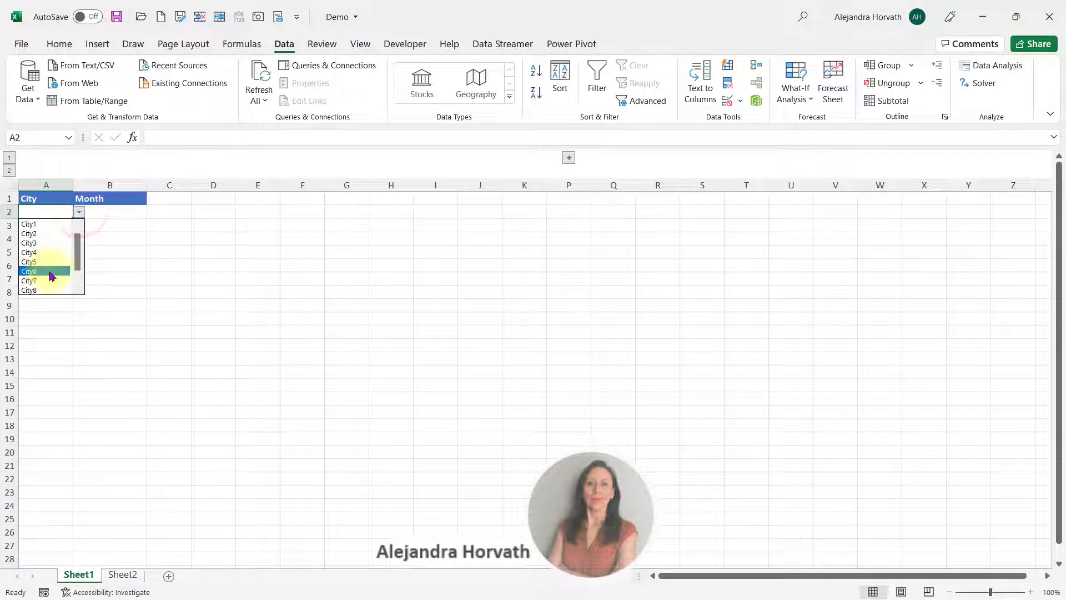
{"action": "left_click_drag", "start_coordinate": [80, 255], "coordinate": [86, 281]}
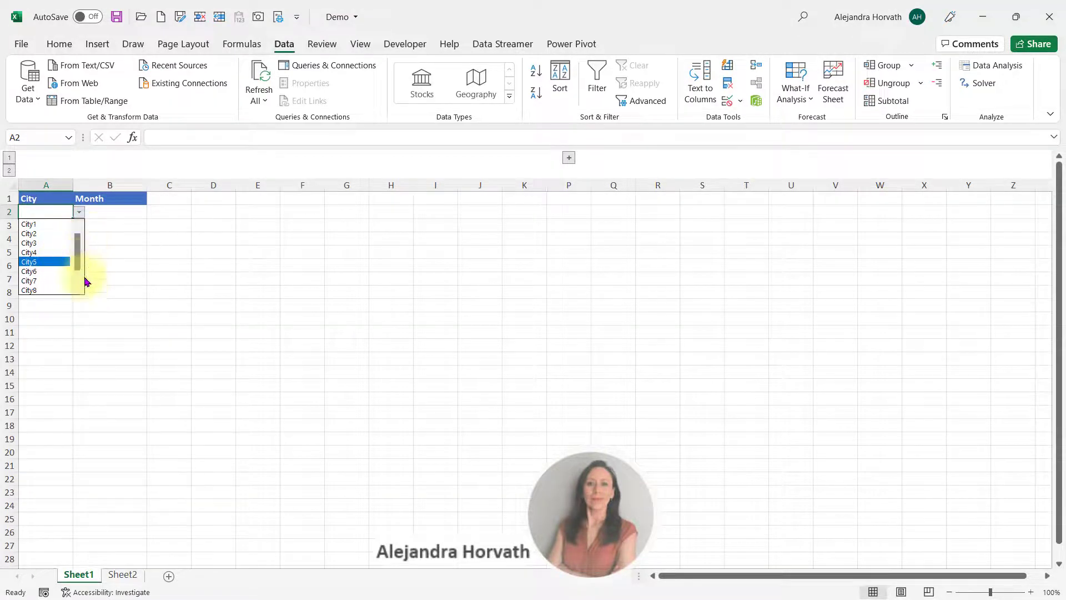
{"action": "left_click", "coordinate": [39, 266]}
- Add list data validation to the Month cell B2, using the Jan to May entries on Sheet2 as the source
{"action": "left_click", "coordinate": [110, 214]}
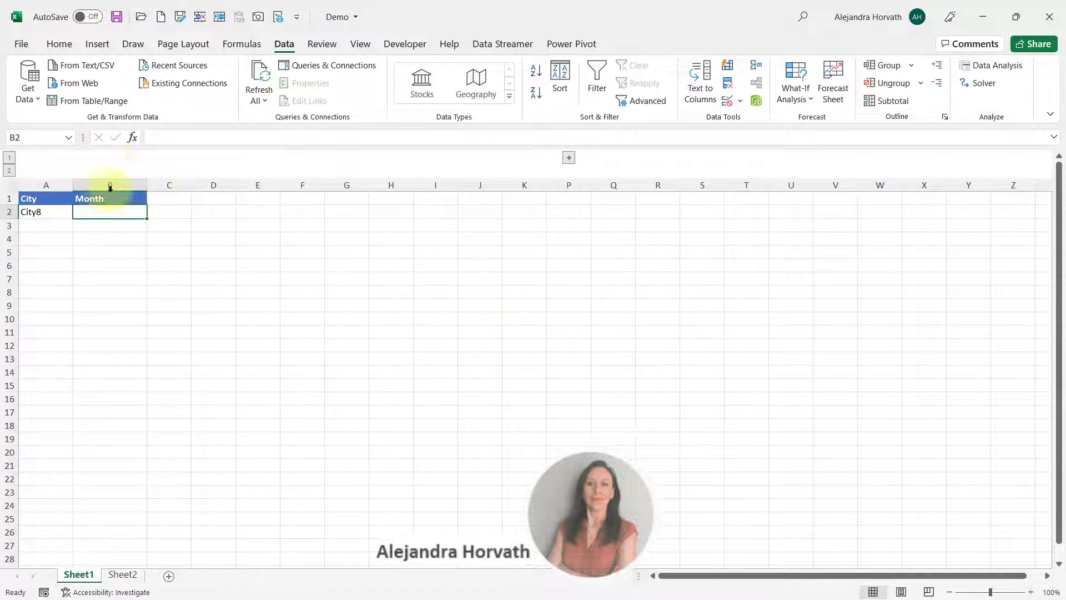
{"action": "left_click", "coordinate": [284, 44]}
{"action": "left_click", "coordinate": [739, 99]}
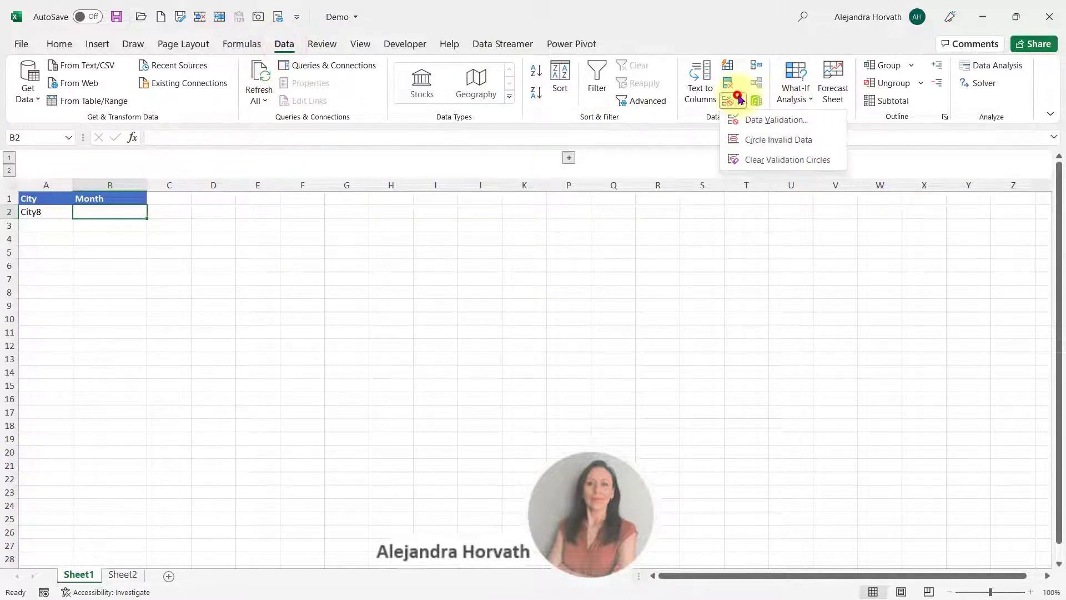
{"action": "left_click", "coordinate": [744, 126]}
{"action": "left_click", "coordinate": [346, 302]}
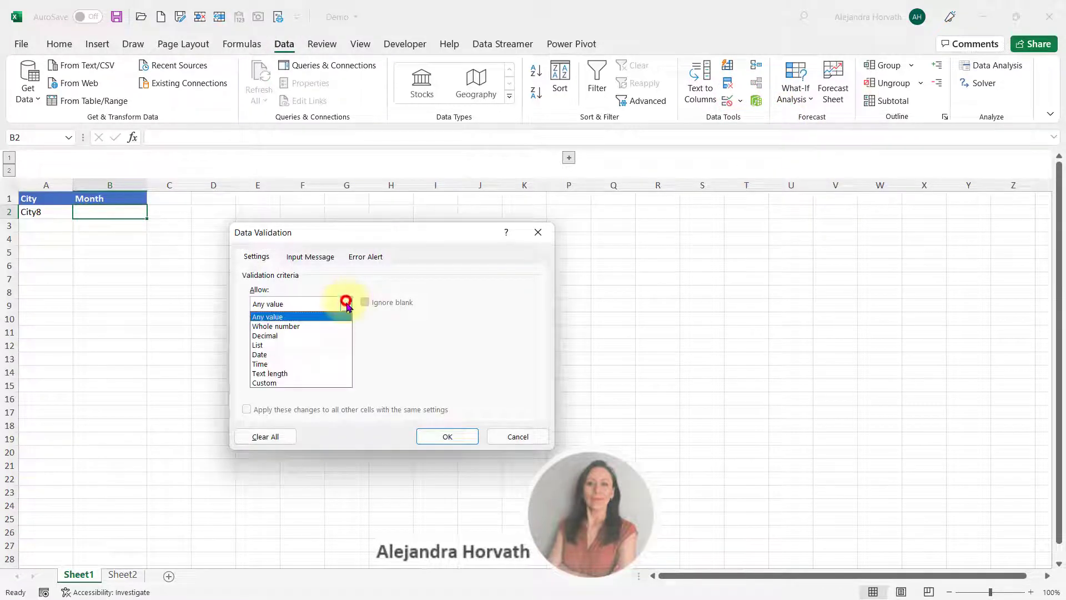
{"action": "left_click", "coordinate": [333, 344]}
{"action": "left_click", "coordinate": [349, 361]}
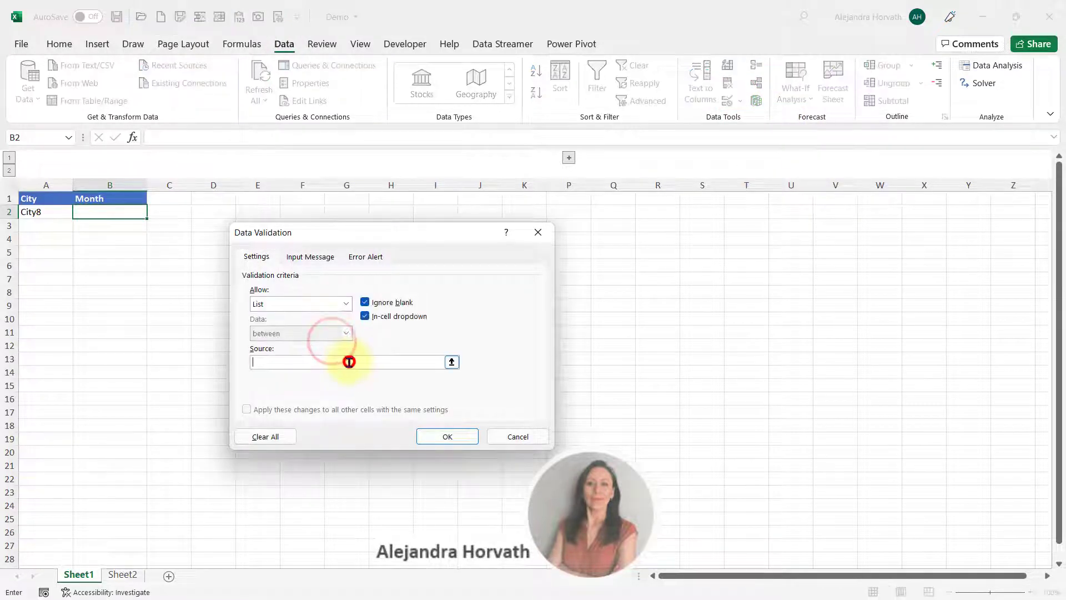
{"action": "left_click", "coordinate": [123, 574]}
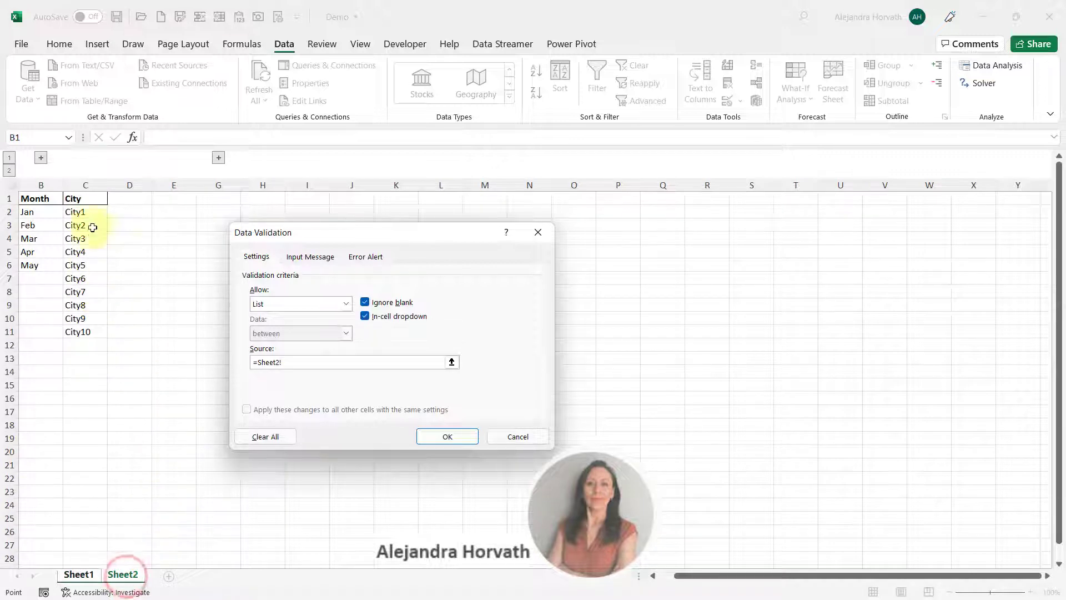
{"action": "left_click_drag", "start_coordinate": [45, 212], "coordinate": [42, 263]}
{"action": "left_click", "coordinate": [472, 436]}
- Choose Feb from the validation list in the Month cell B2
{"action": "left_click", "coordinate": [153, 211]}
{"action": "left_click", "coordinate": [131, 238]}
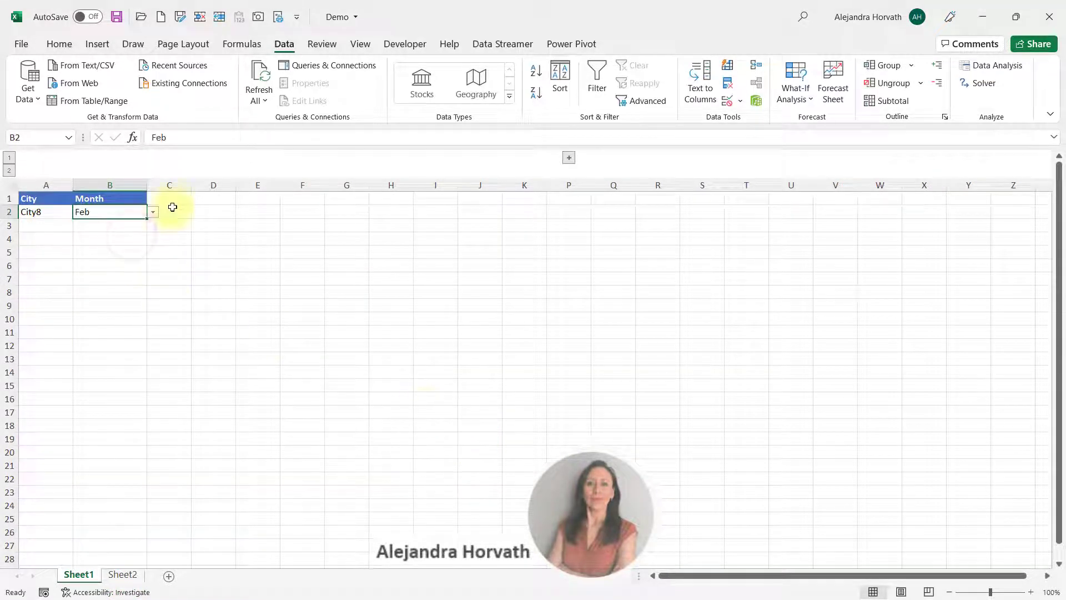
{"action": "left_click", "coordinate": [154, 212]}
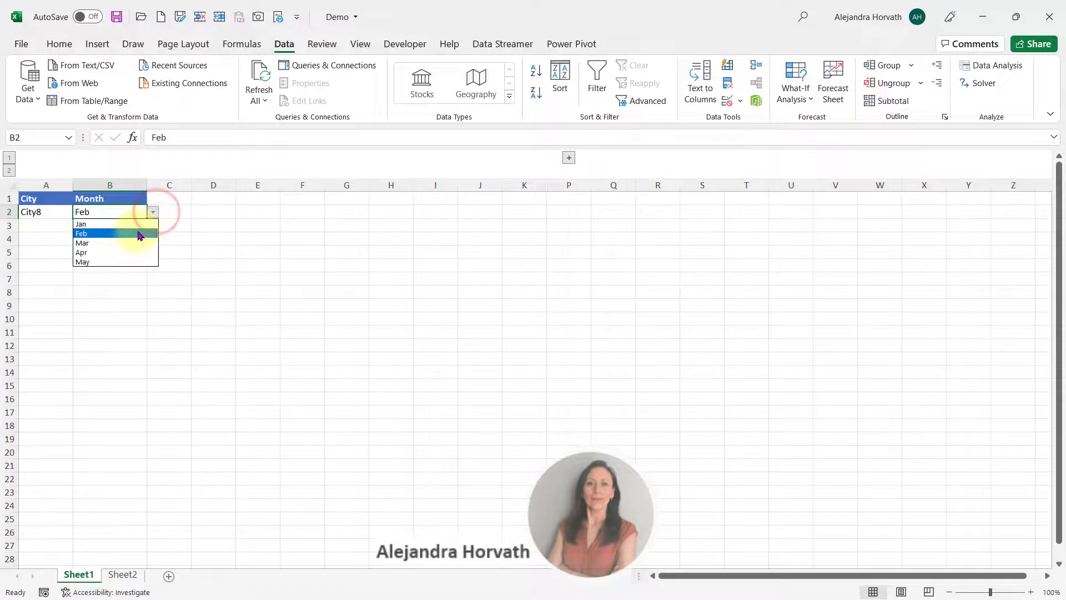
{"action": "left_click", "coordinate": [139, 233]}
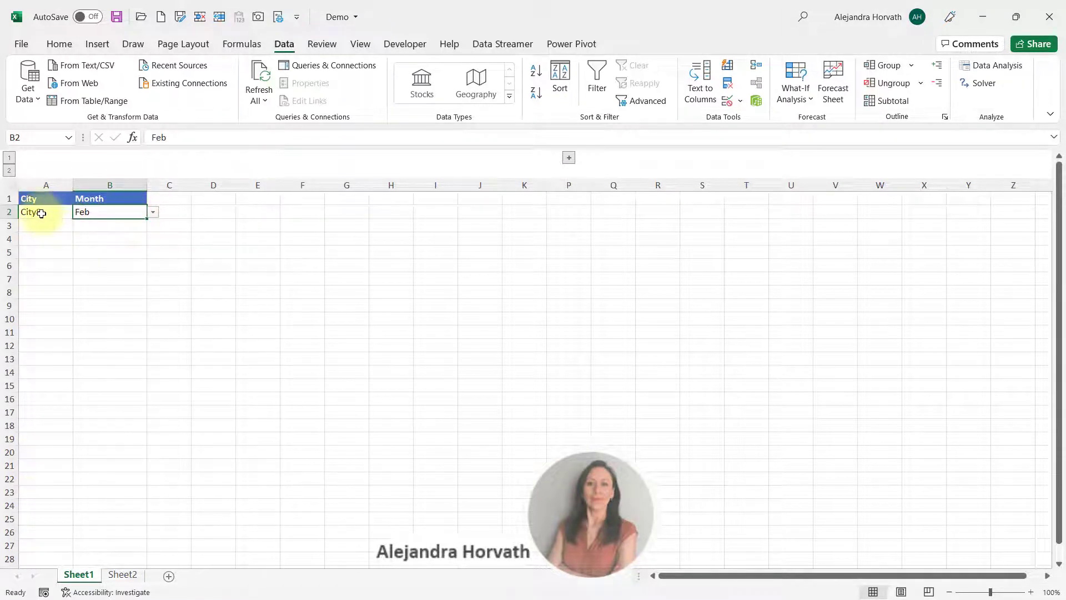
- Convert the range A1:B2 into a table with headers and load it into the Power Query Editor
{"action": "left_click", "coordinate": [42, 213]}
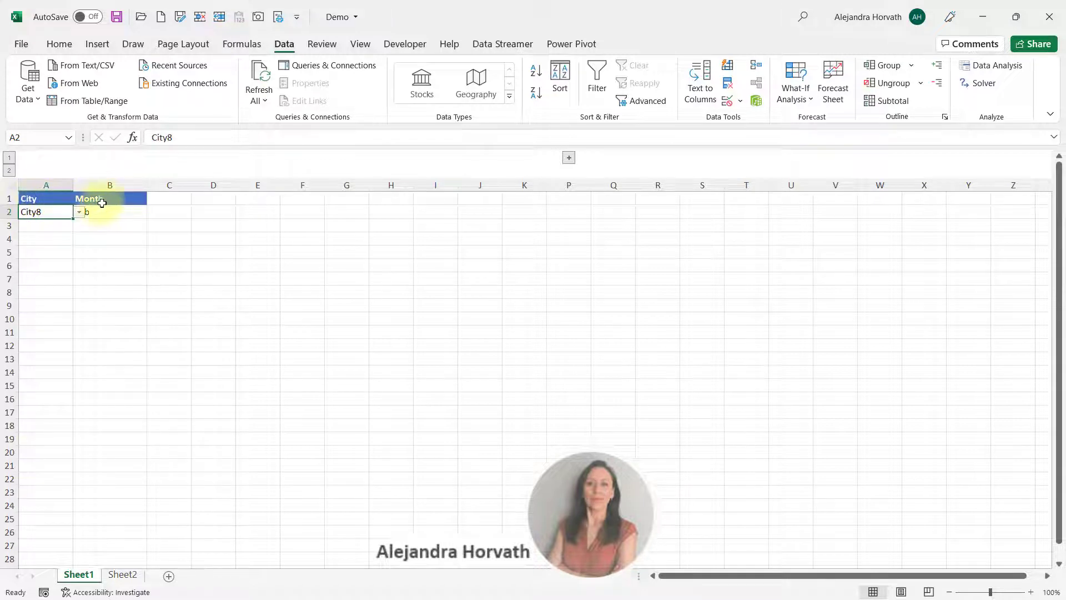
{"action": "left_click", "coordinate": [286, 45]}
{"action": "left_click", "coordinate": [106, 101]}
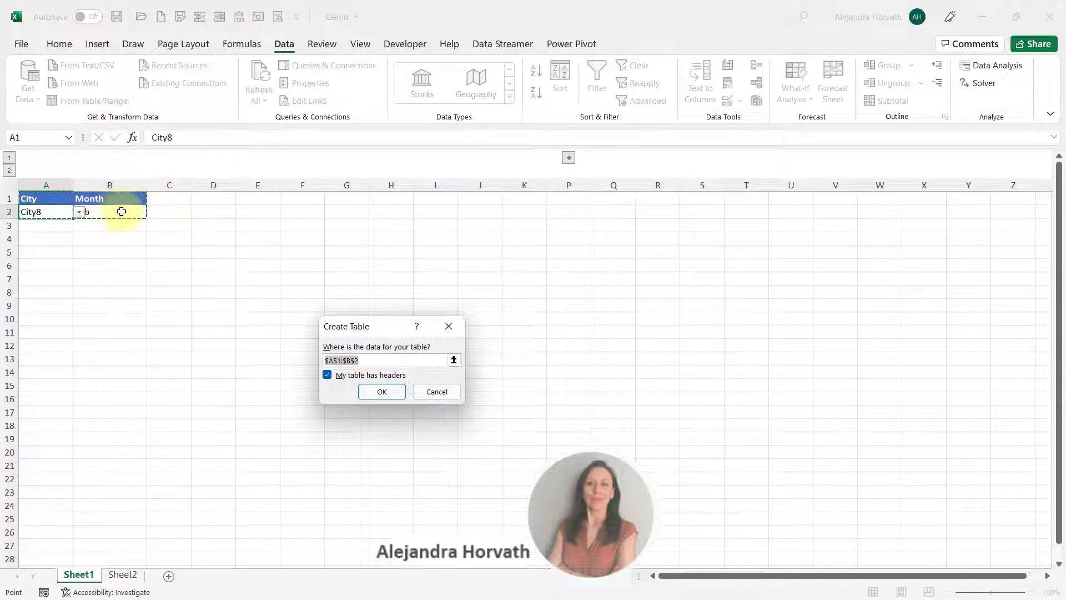
{"action": "left_click", "coordinate": [394, 392]}
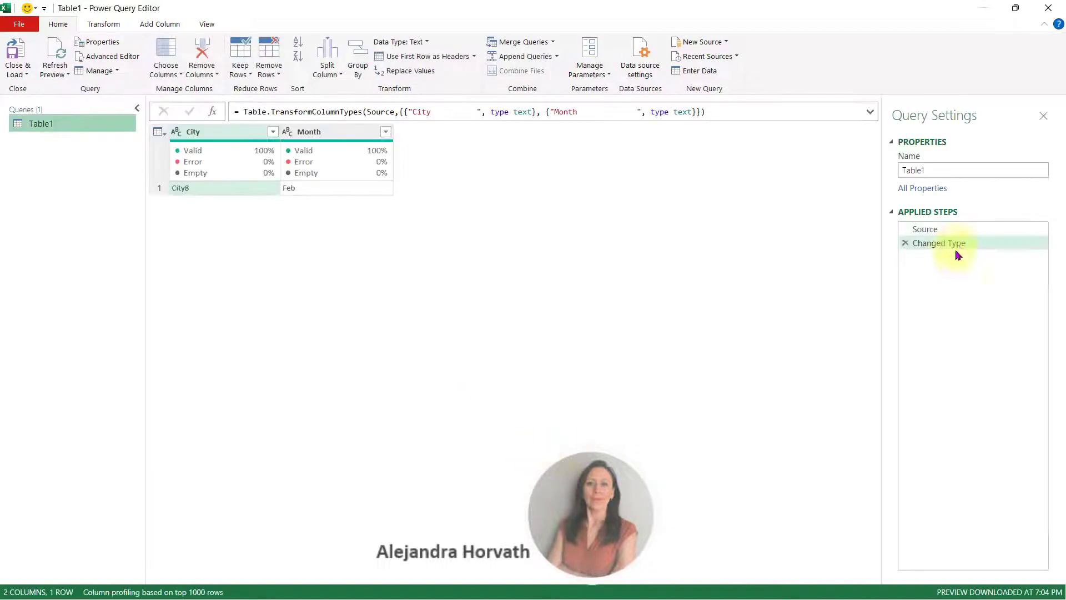
- Delete the Changed Type step from the Table1 query, keeping only Source, and check the Month value
{"action": "left_click", "coordinate": [959, 245]}
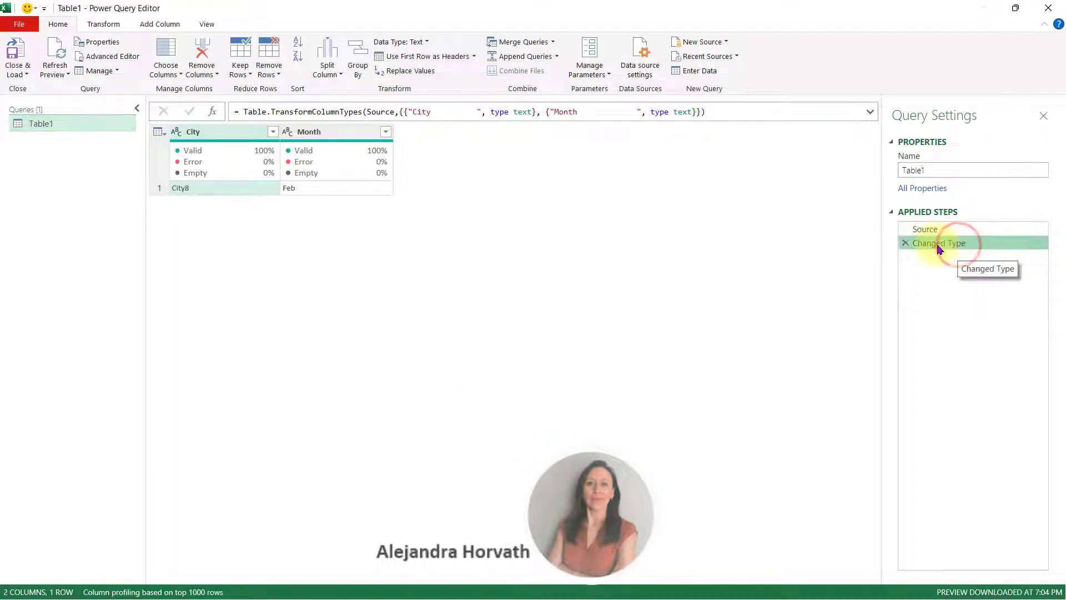
{"action": "left_click", "coordinate": [905, 244]}
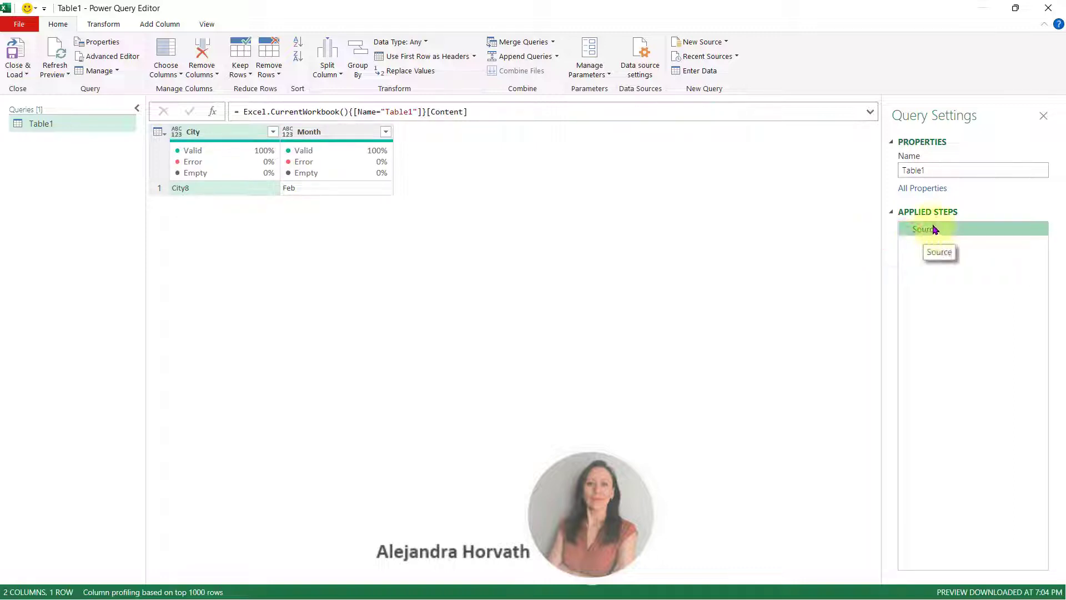
{"action": "left_click", "coordinate": [376, 189]}
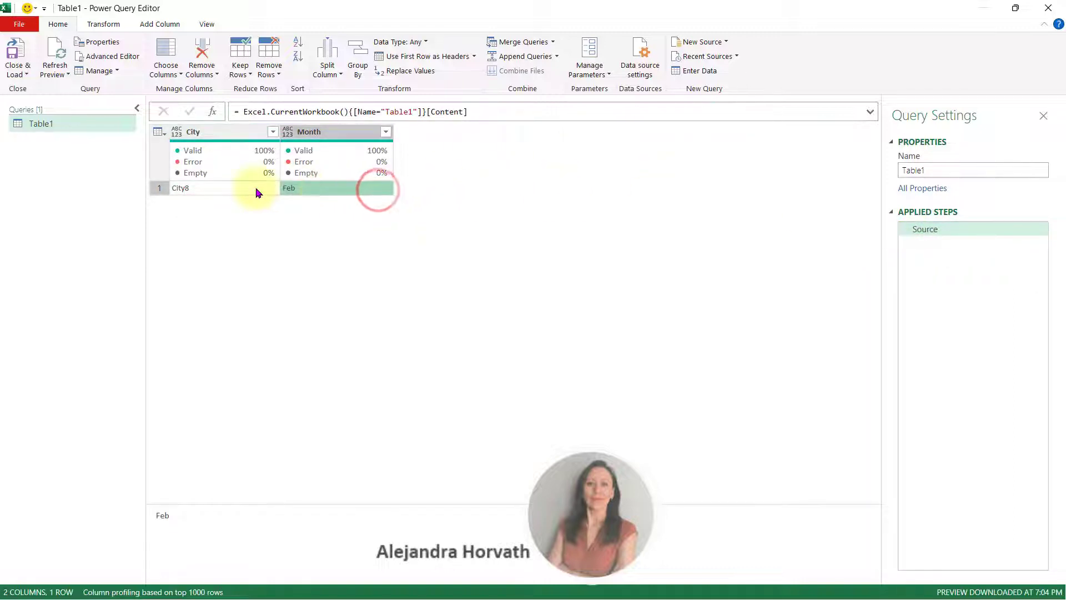
- Duplicate the Table1 query and return to the original query
{"action": "left_click", "coordinate": [79, 123]}
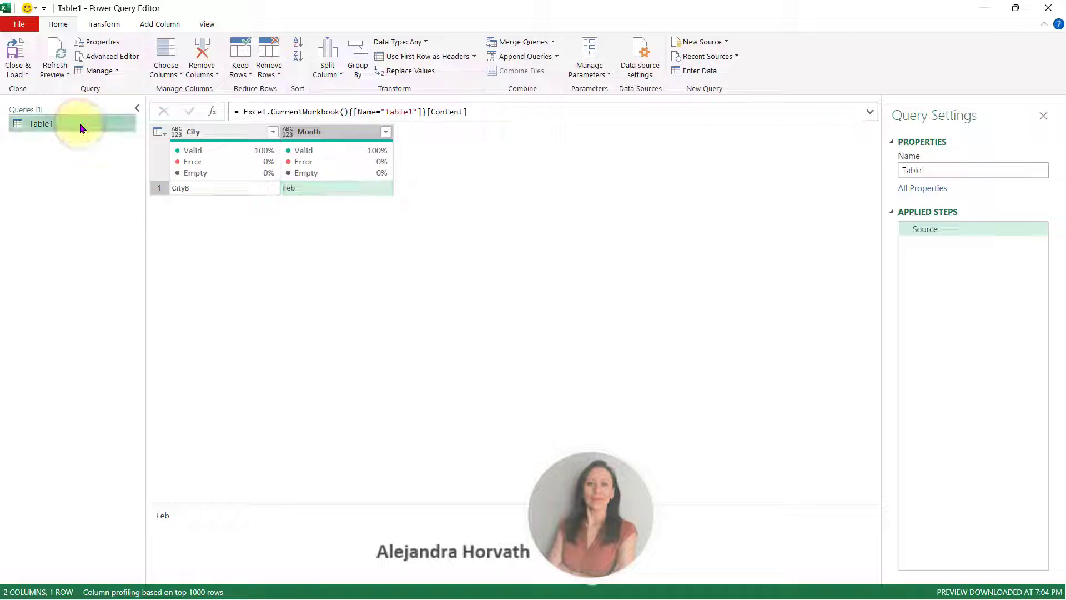
{"action": "right_click", "coordinate": [80, 123]}
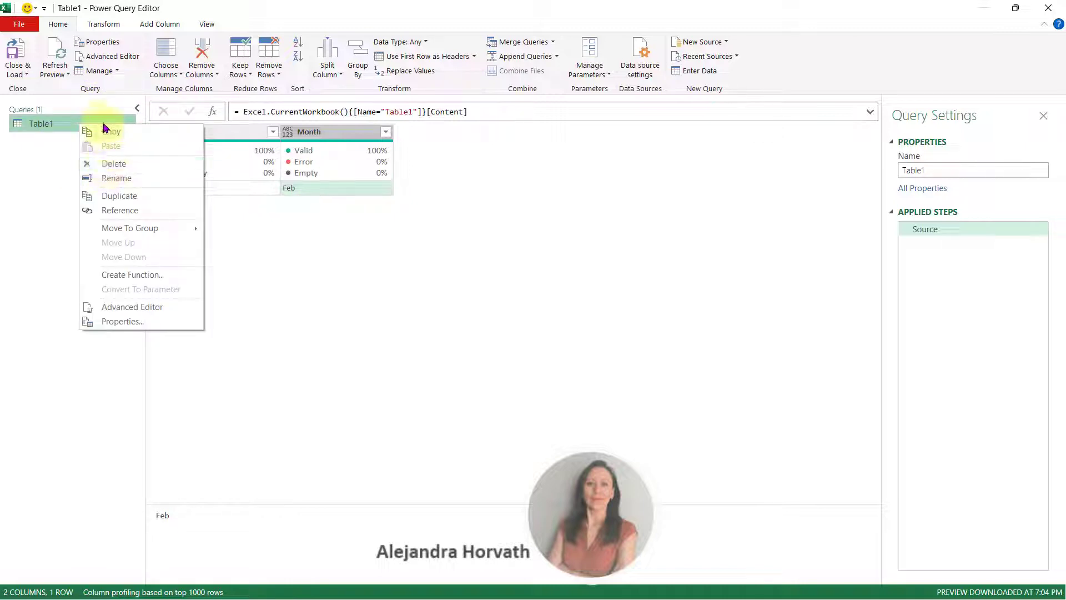
{"action": "left_click", "coordinate": [123, 197]}
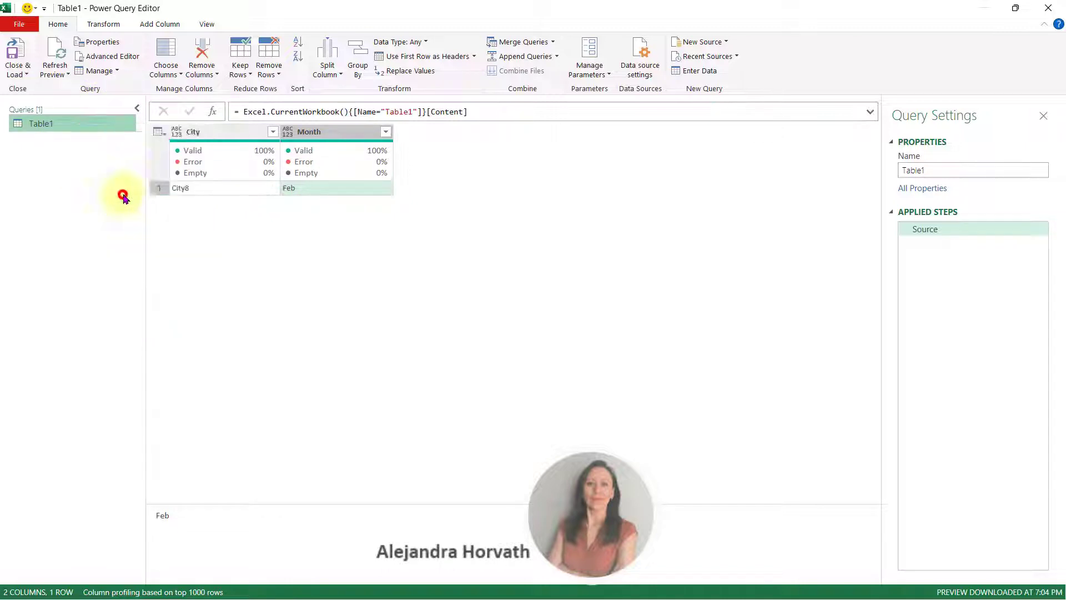
{"action": "left_click", "coordinate": [111, 123]}
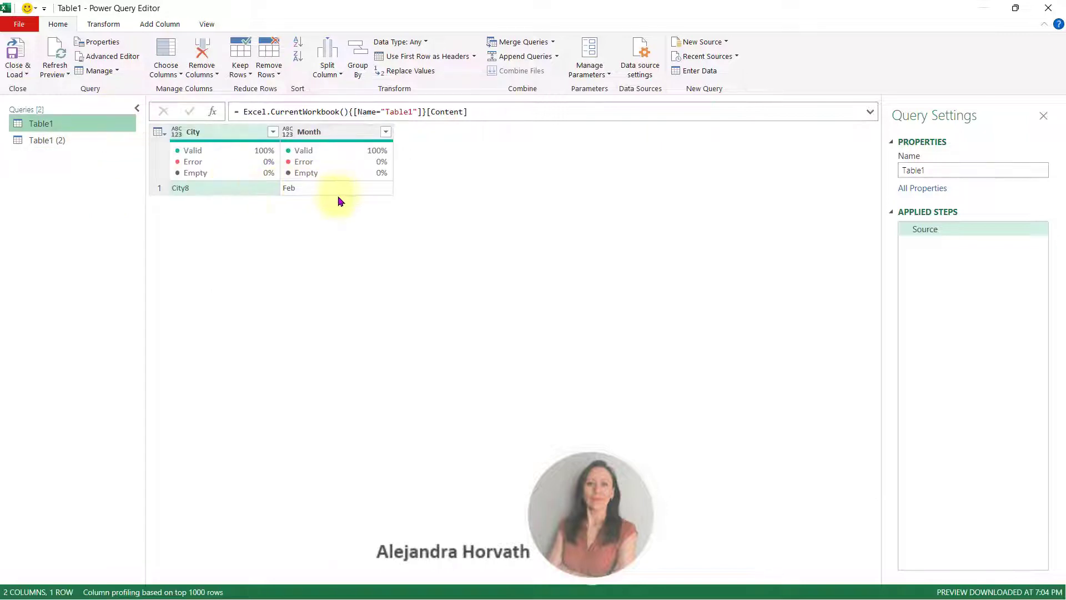
- Rename the original Table1 query as MyCity and its duplicate as MyMonth
{"action": "double_click", "coordinate": [79, 123]}
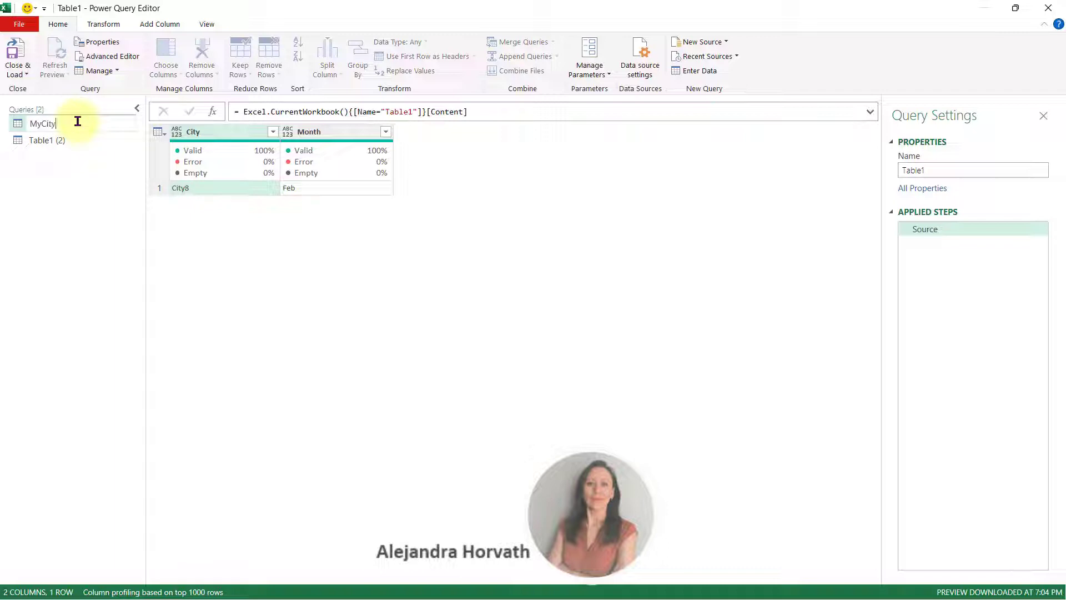
{"action": "key", "text": "Return"}
{"action": "double_click", "coordinate": [79, 141]}
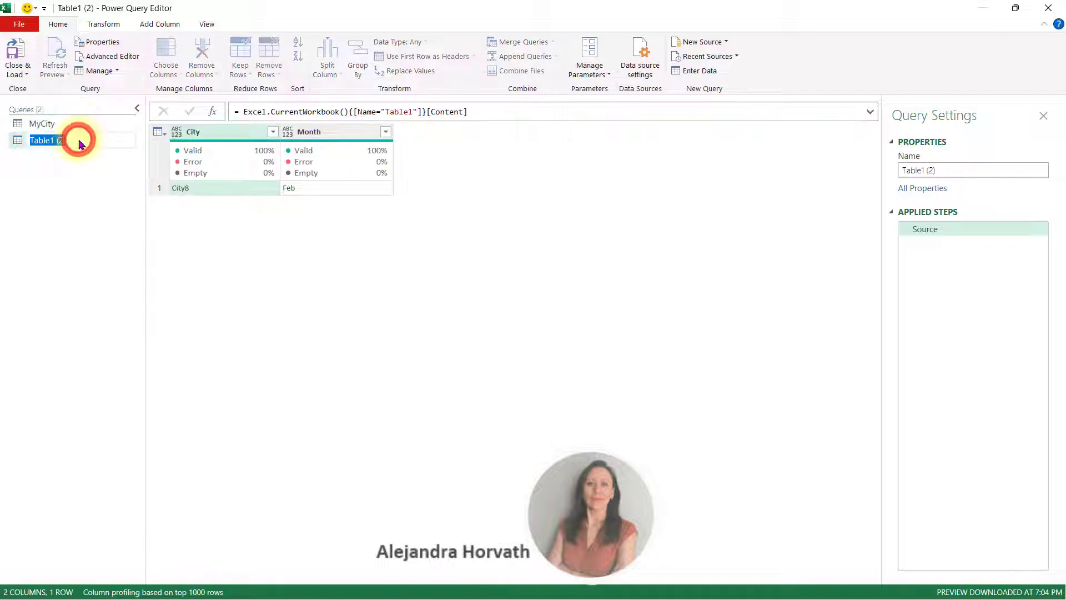
{"action": "type", "text": "MyMonth"}
{"action": "key", "text": "Return"}
- Drill down into the City value of the MyCity query so it returns a single text value
{"action": "left_click", "coordinate": [111, 123], "text": "ctrl"}
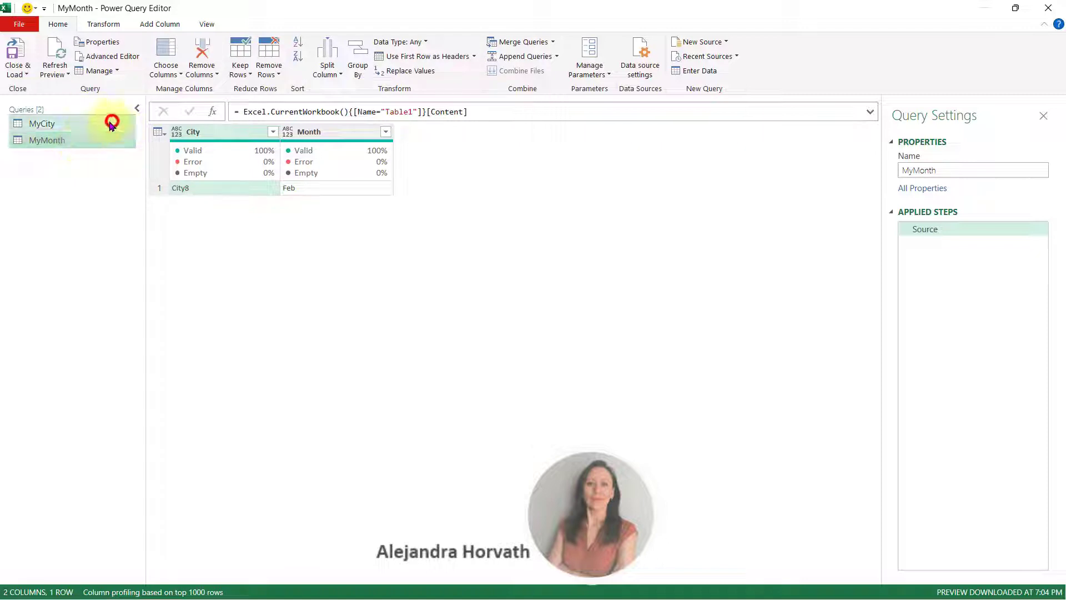
{"action": "left_click", "coordinate": [111, 123]}
{"action": "left_click", "coordinate": [189, 188]}
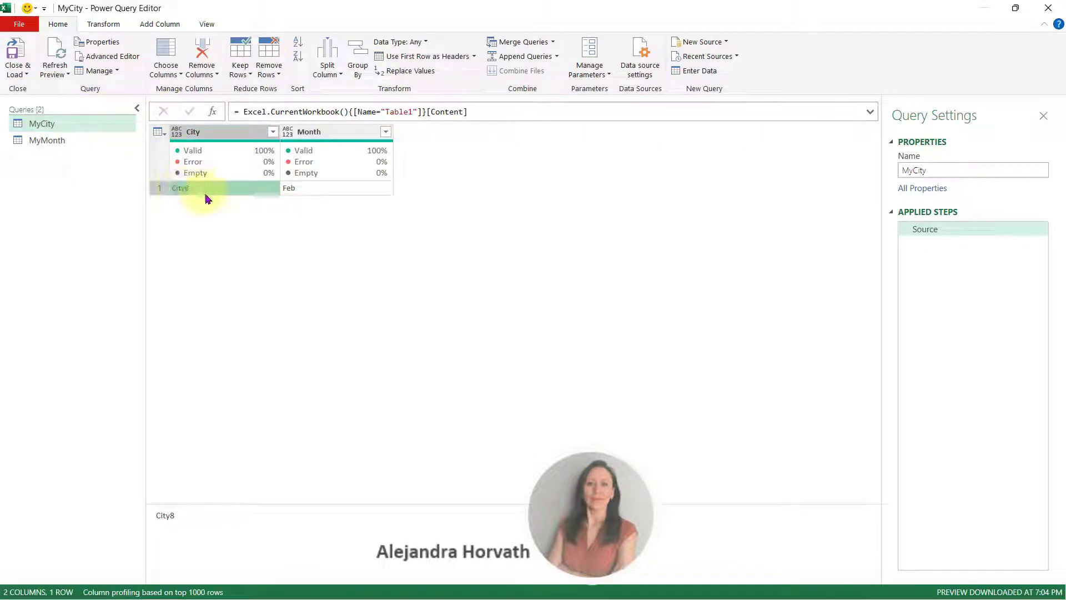
{"action": "right_click", "coordinate": [218, 190]}
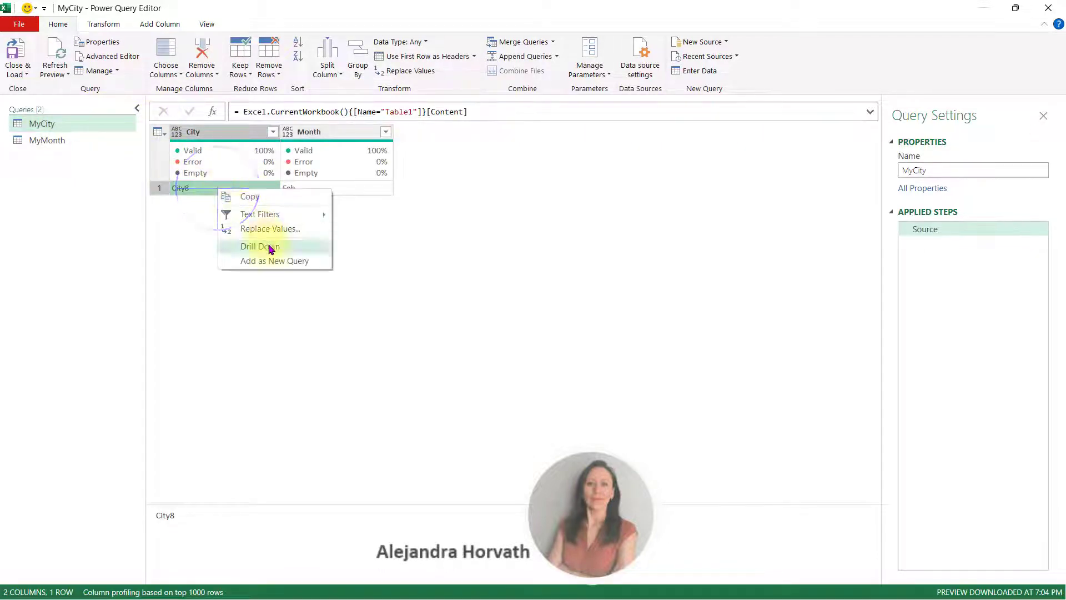
{"action": "left_click", "coordinate": [269, 245]}
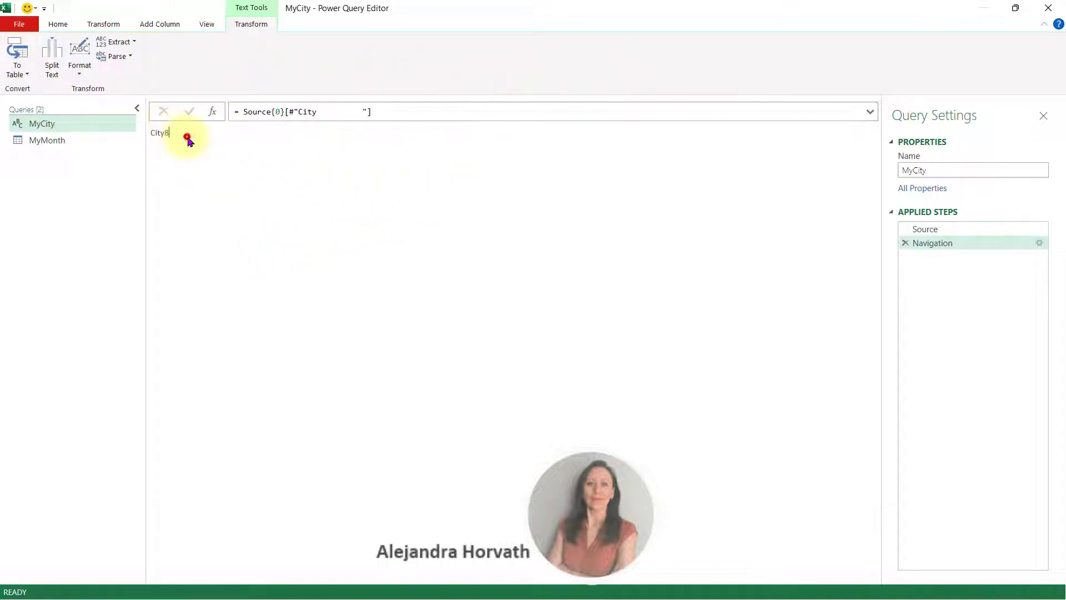
{"action": "left_click_drag", "start_coordinate": [187, 136], "coordinate": [148, 135]}
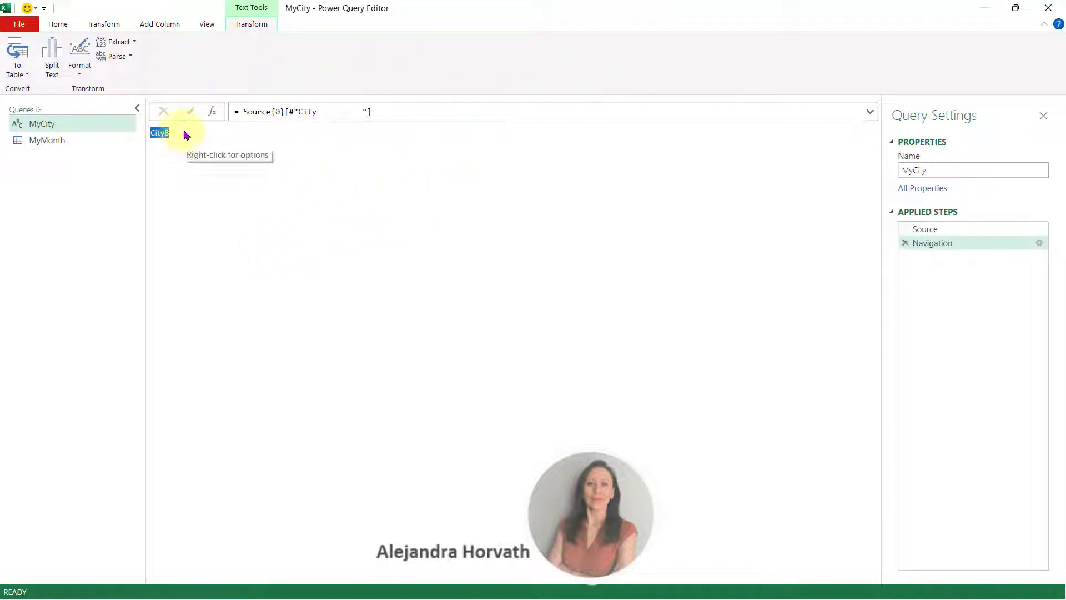
- Drill down into the Month value of the MyMonth query and review both criteria queries
{"action": "left_click", "coordinate": [91, 139]}
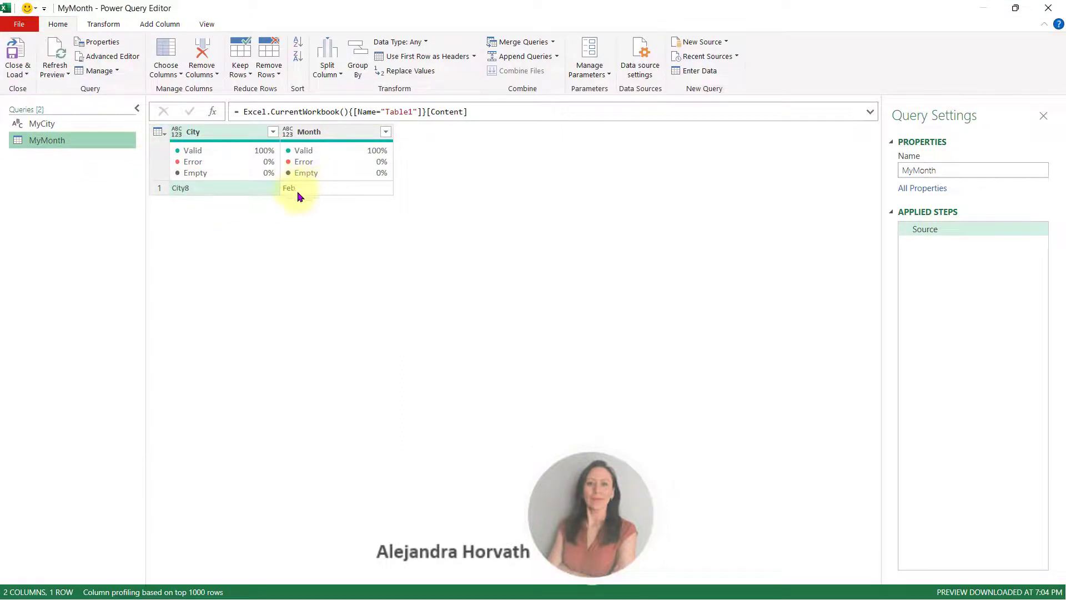
{"action": "left_click", "coordinate": [341, 190]}
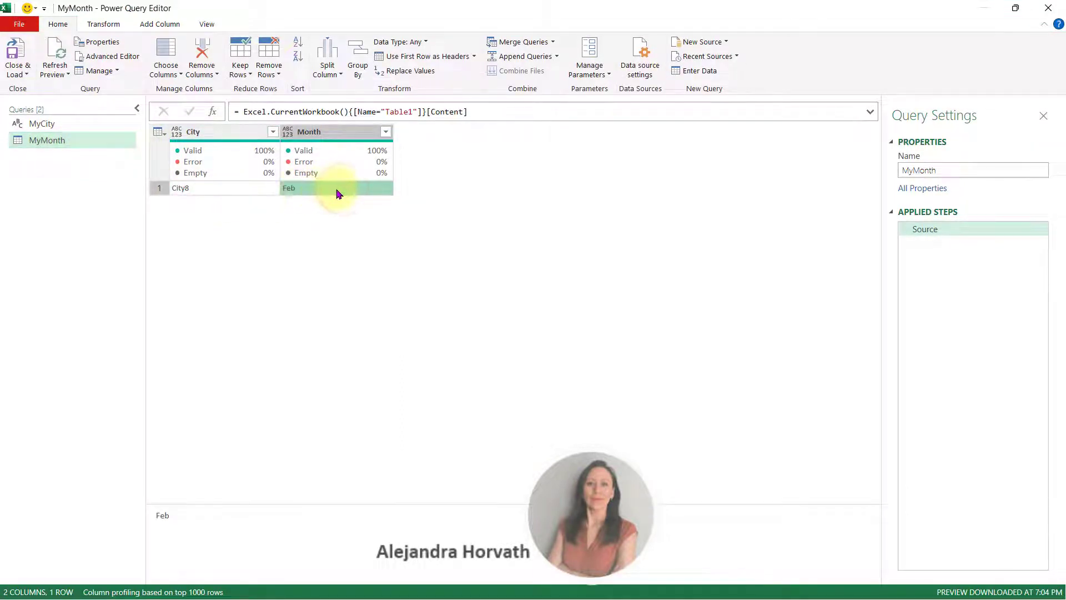
{"action": "right_click", "coordinate": [344, 192]}
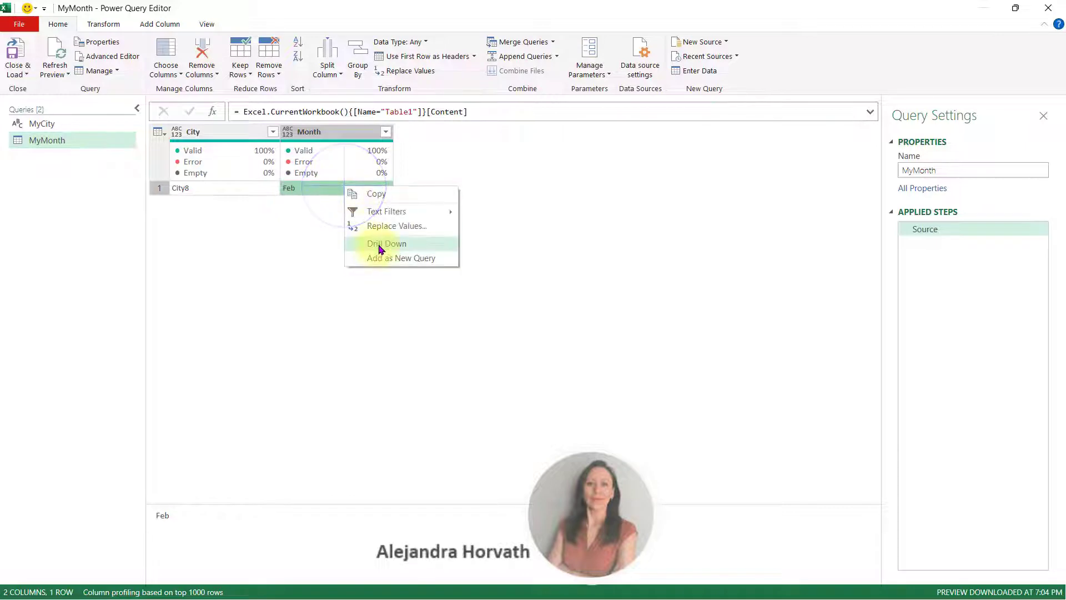
{"action": "left_click", "coordinate": [378, 244]}
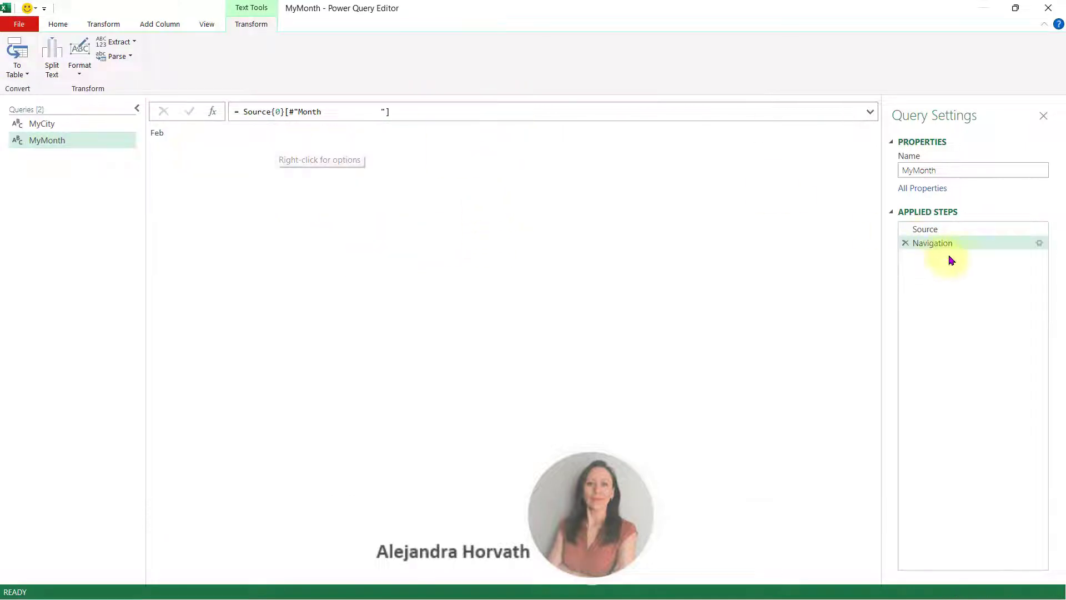
{"action": "left_click", "coordinate": [18, 160]}
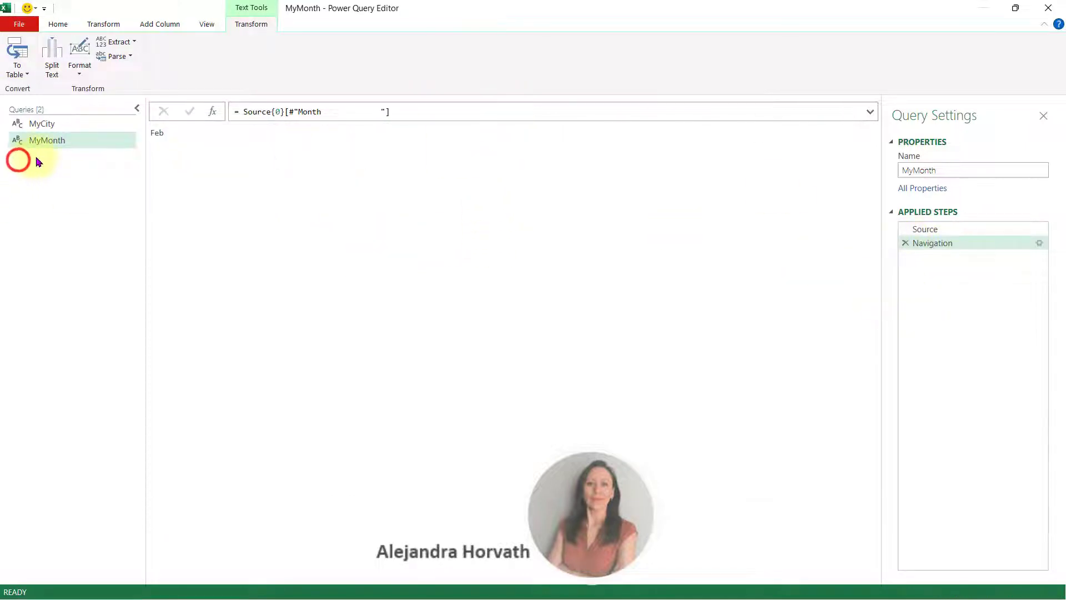
{"action": "left_click", "coordinate": [61, 124]}
{"action": "left_click", "coordinate": [66, 139]}
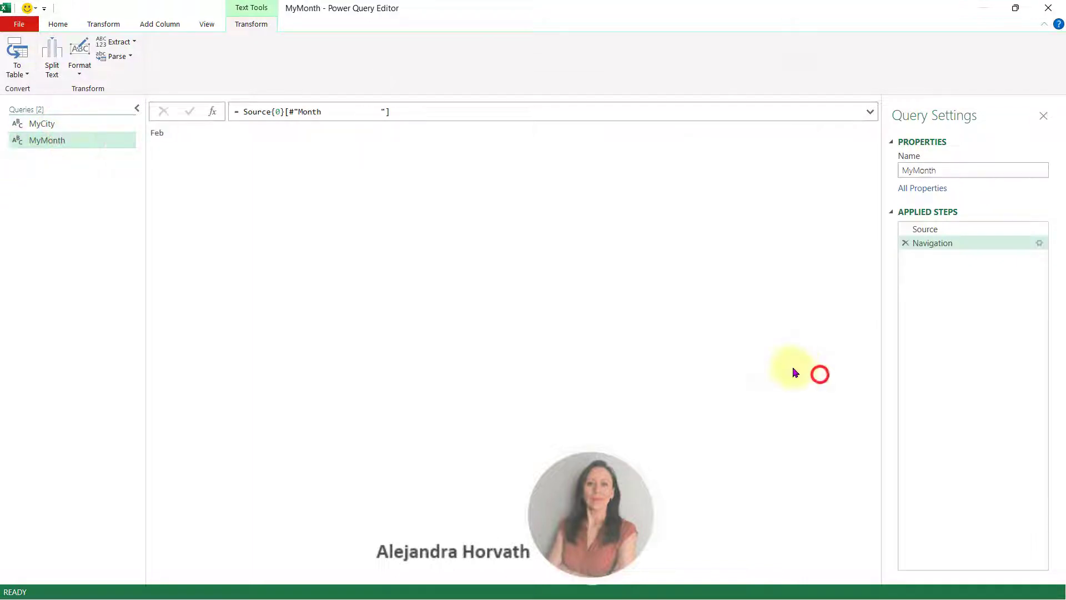
- Import Invoices Jan-May.csv from the Demo folder as a new text query, keeping the custom delimiter
{"action": "right_click", "coordinate": [54, 173]}
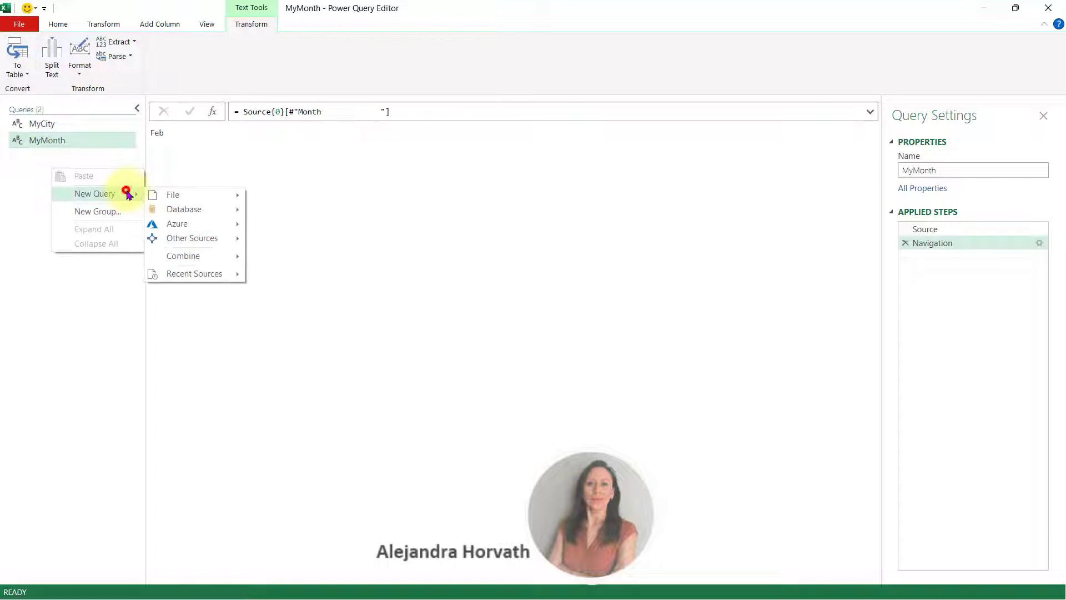
{"action": "left_click", "coordinate": [158, 195]}
{"action": "left_click", "coordinate": [315, 211]}
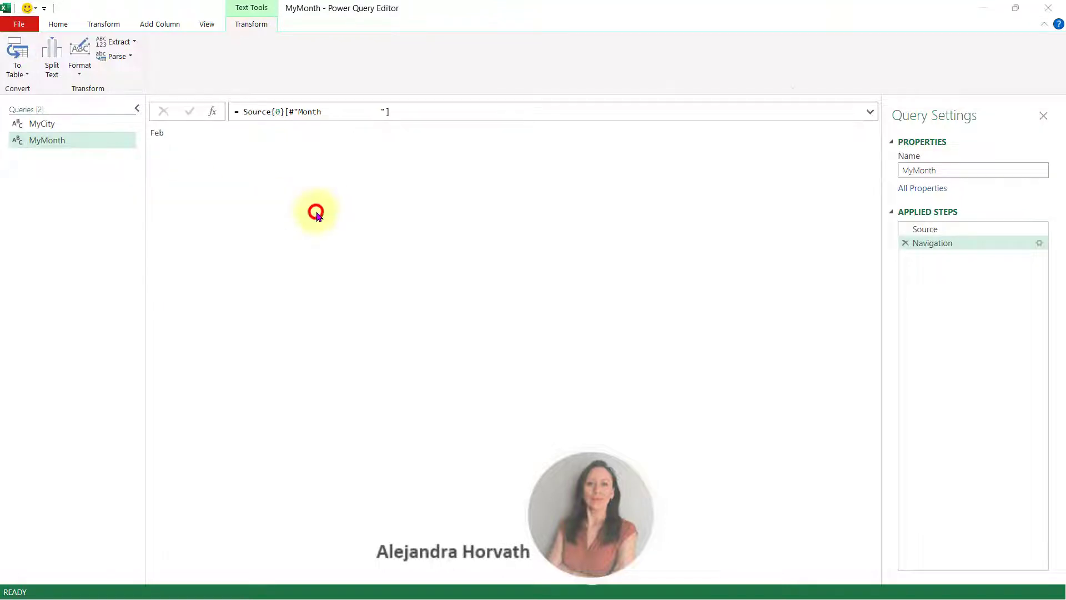
{"action": "left_click", "coordinate": [471, 216]}
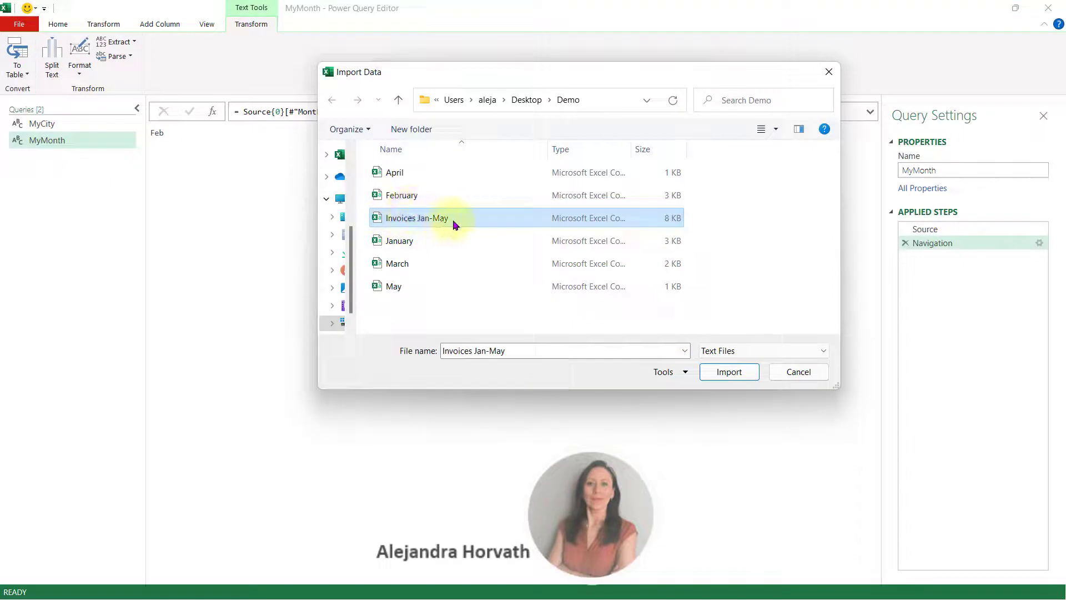
{"action": "double_click", "coordinate": [468, 219]}
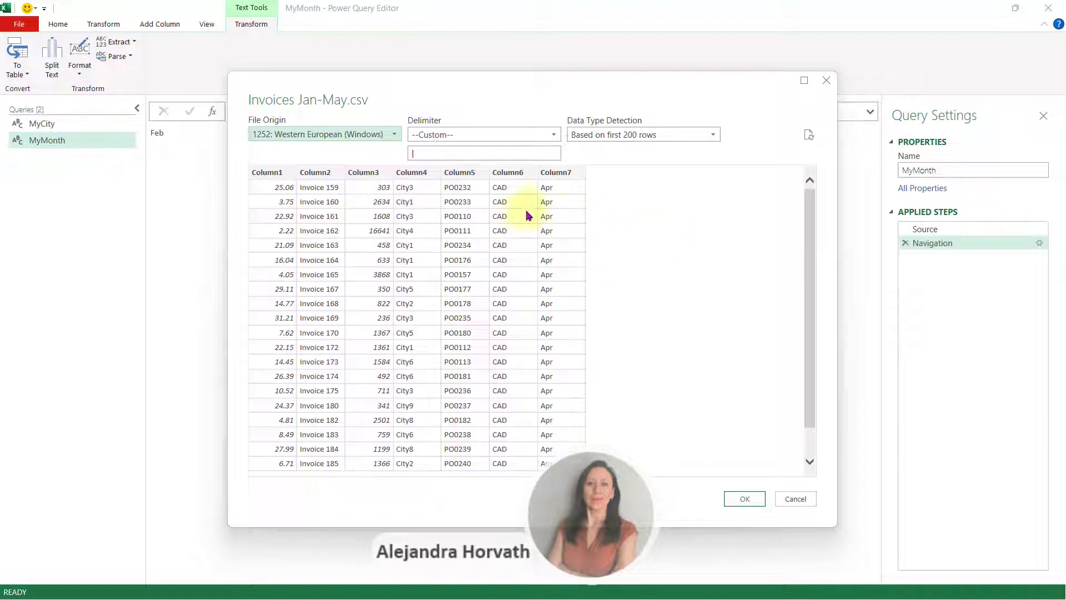
{"action": "left_click", "coordinate": [439, 154]}
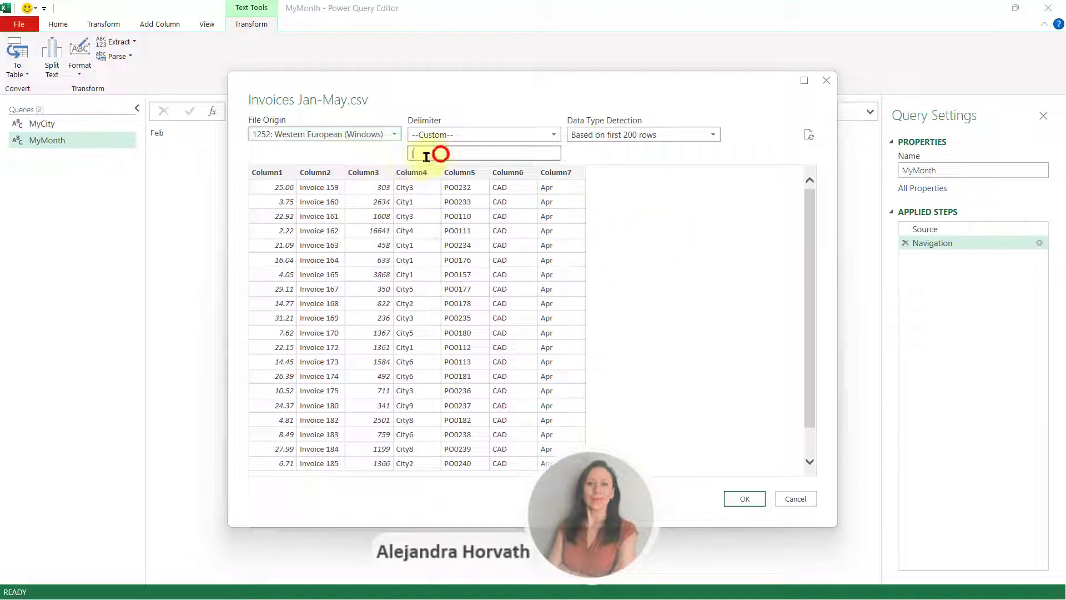
{"action": "left_click", "coordinate": [423, 153]}
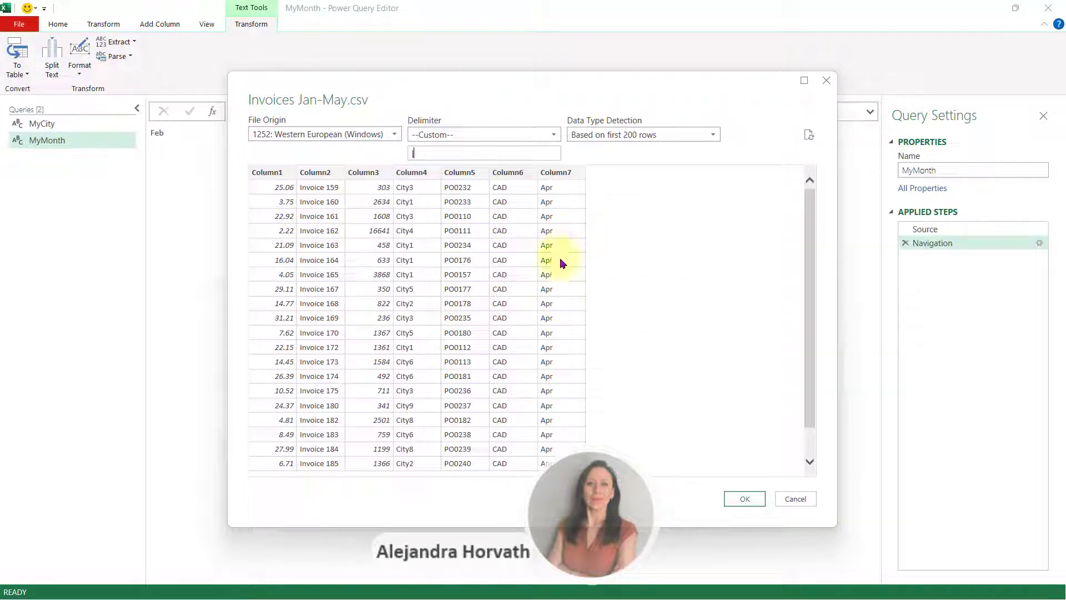
{"action": "left_click", "coordinate": [749, 498]}
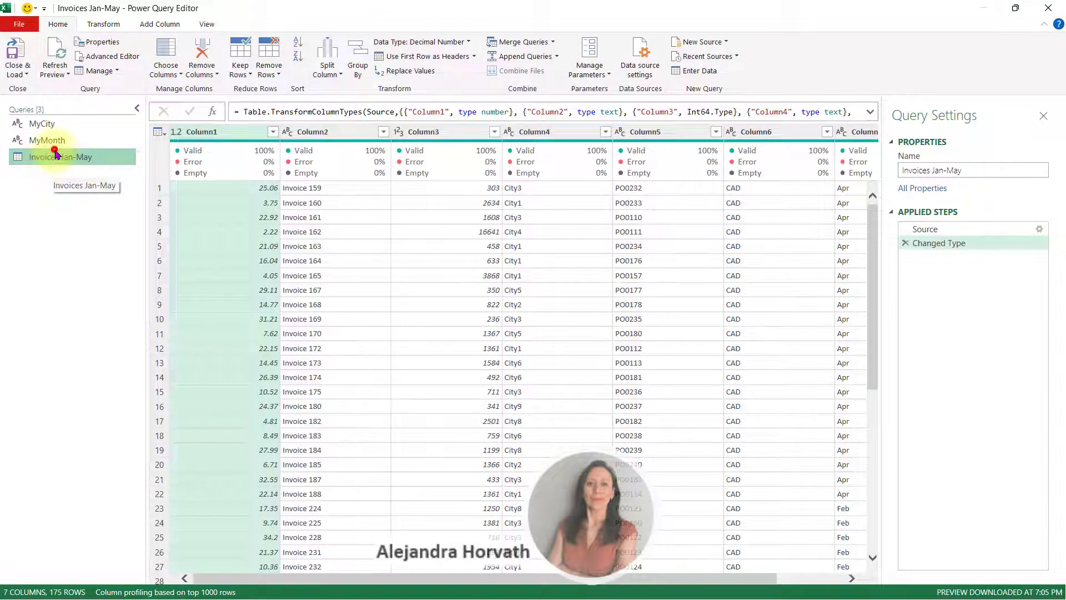
- Rename the Invoices Jan-May query as InvoicesAll
{"action": "double_click", "coordinate": [56, 152]}
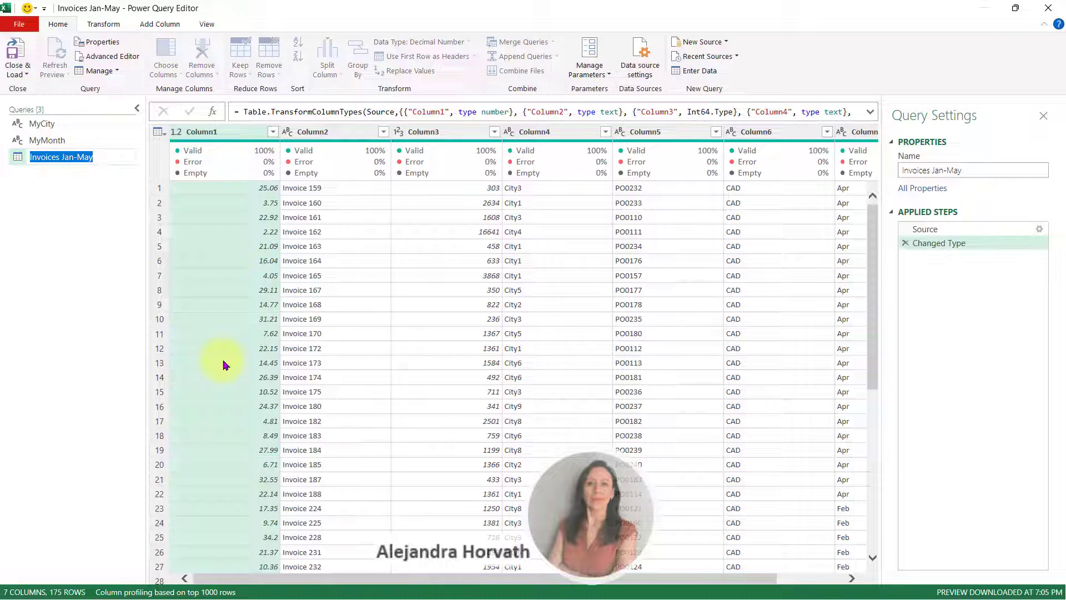
{"action": "key", "text": "BackSpace"}
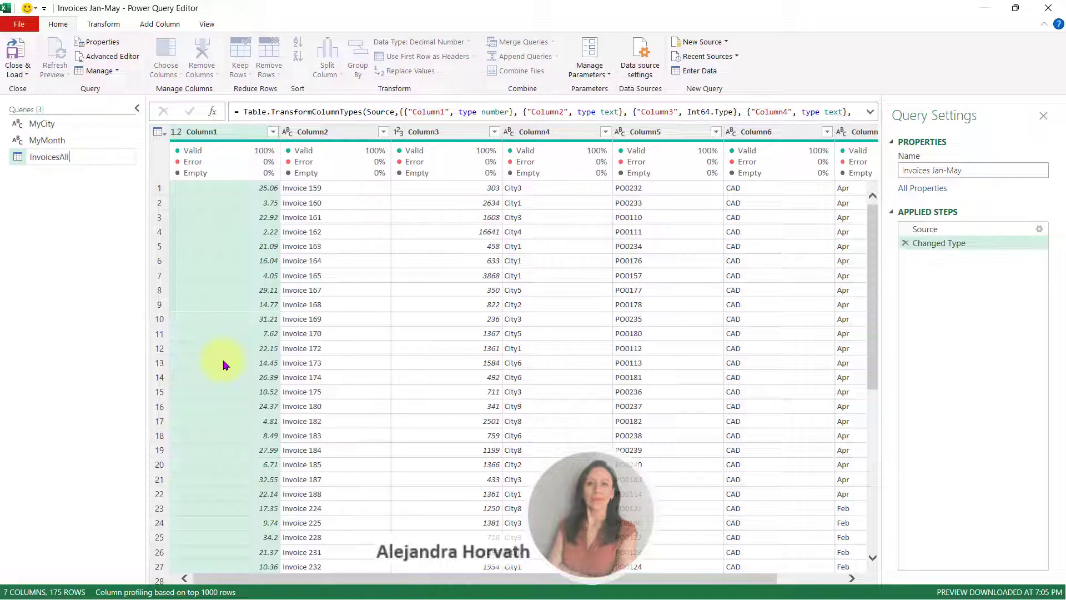
{"action": "key", "text": "Return"}
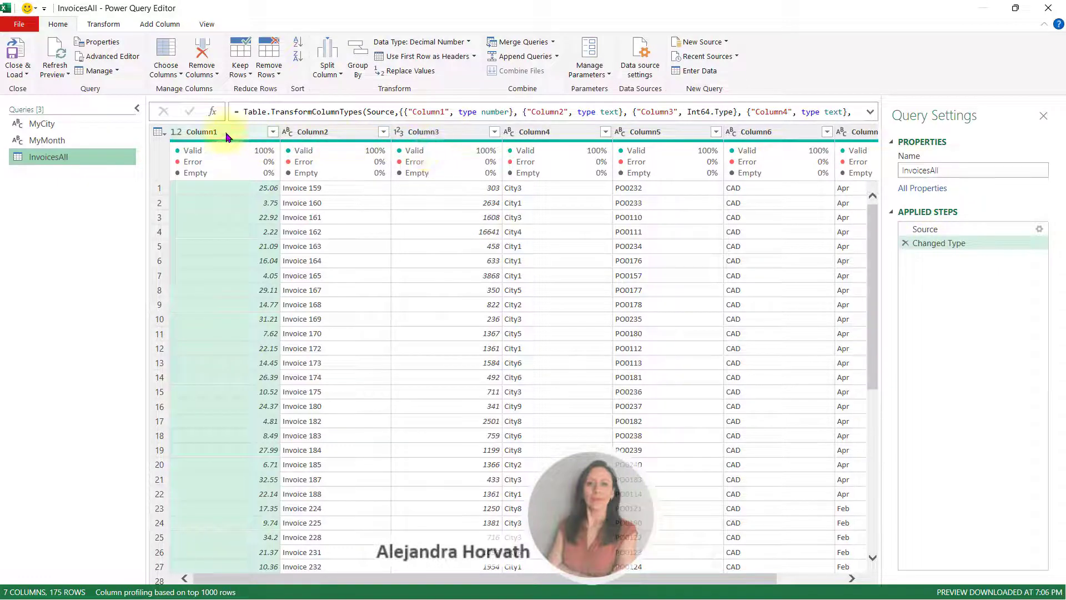
- Add a column to InvoicesAll that multiplies Column1 by Column3, and check it against the source columns
{"action": "left_click", "coordinate": [441, 131]}
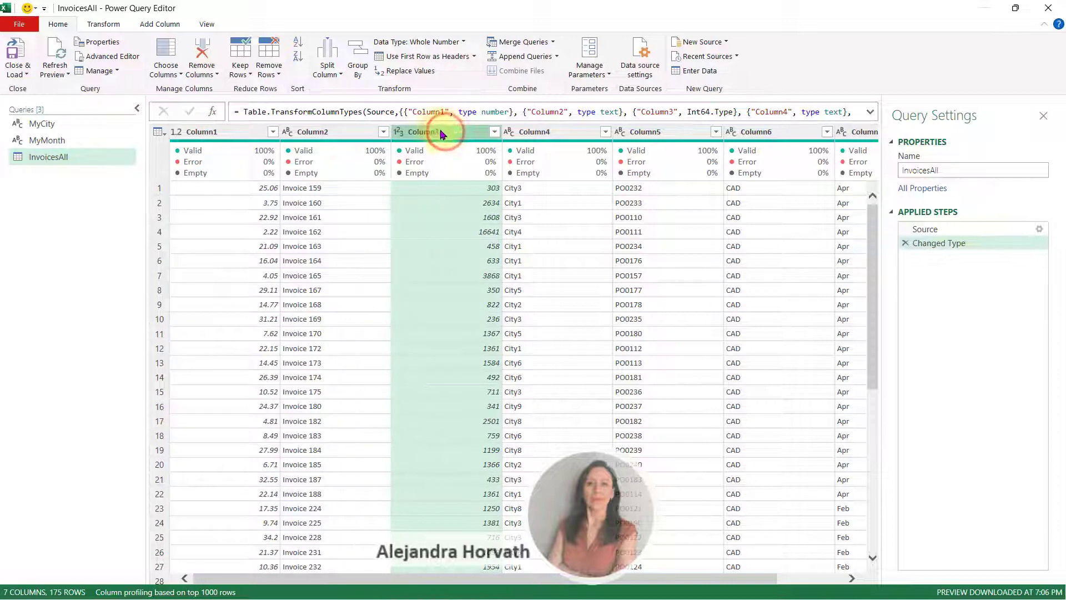
{"action": "left_click", "coordinate": [207, 132]}
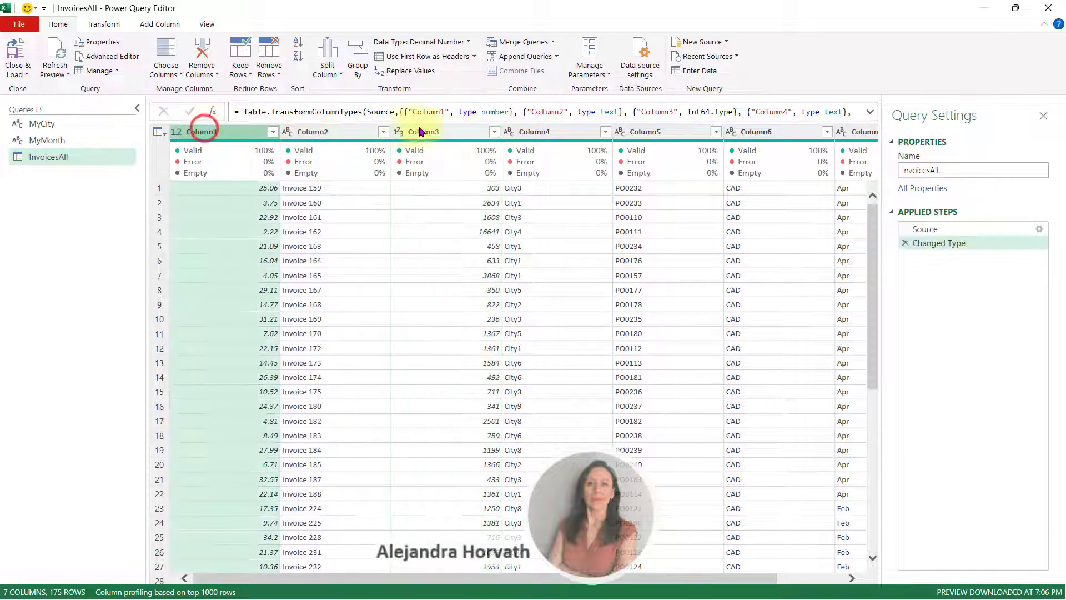
{"action": "left_click", "coordinate": [422, 132]}
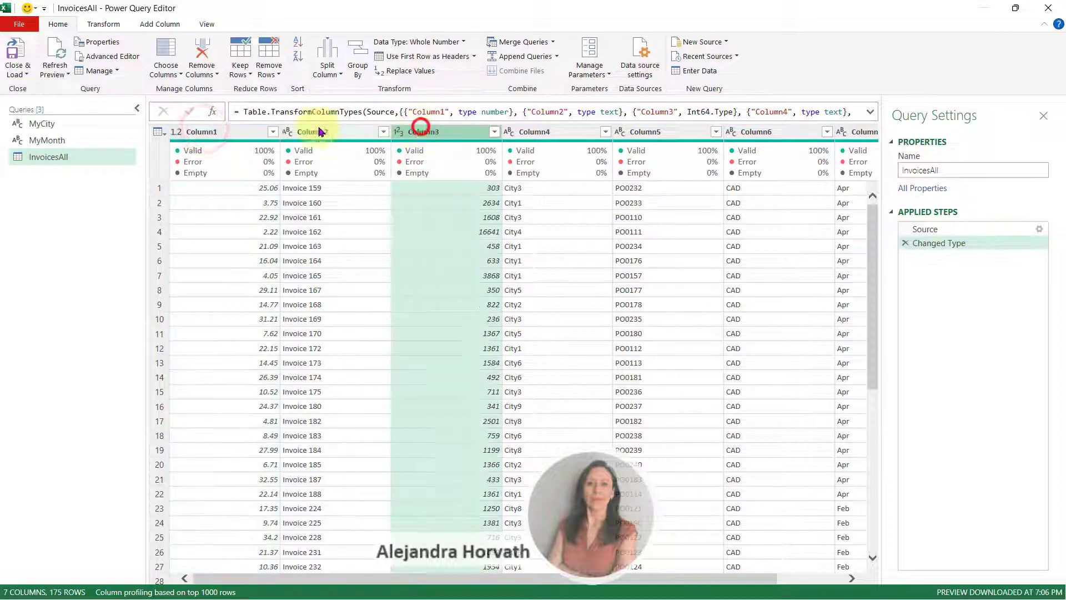
{"action": "left_click", "coordinate": [228, 136]}
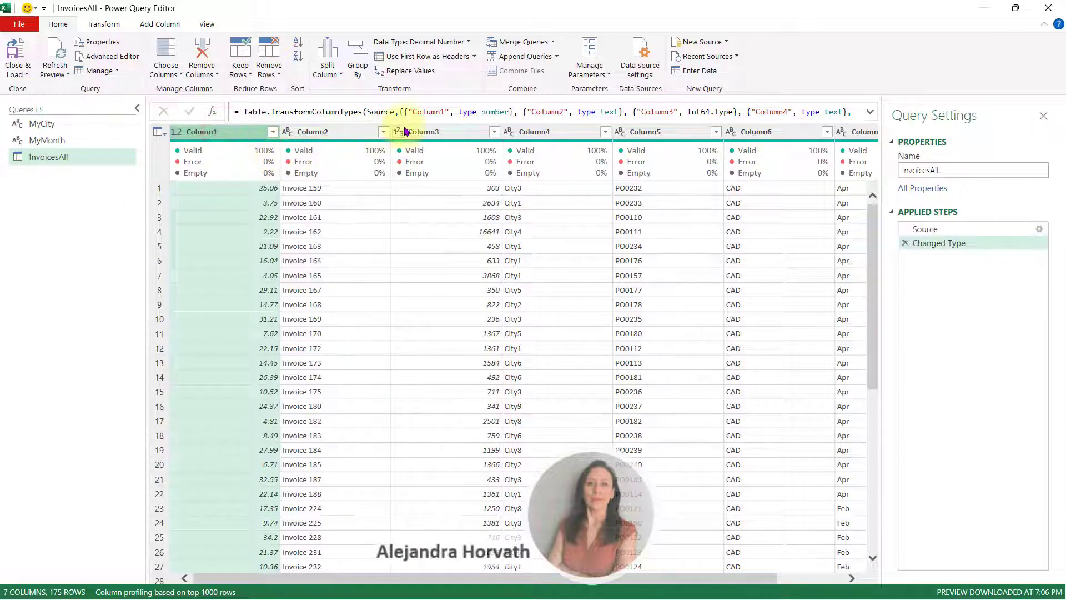
{"action": "left_click", "coordinate": [441, 133], "text": "ctrl"}
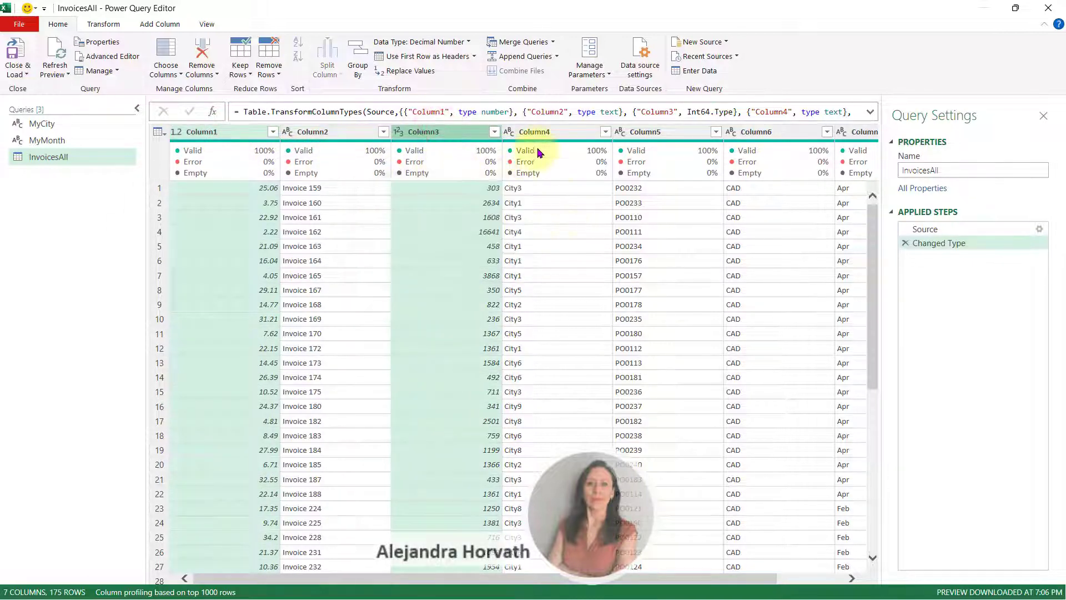
{"action": "left_click", "coordinate": [166, 22]}
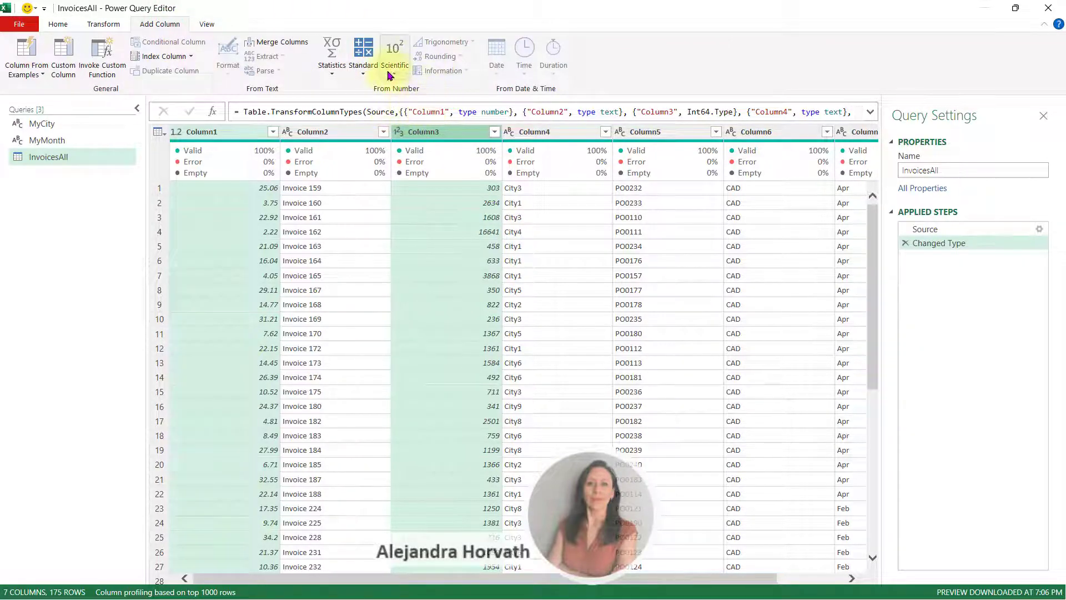
{"action": "left_click", "coordinate": [363, 64]}
{"action": "left_click", "coordinate": [333, 104]}
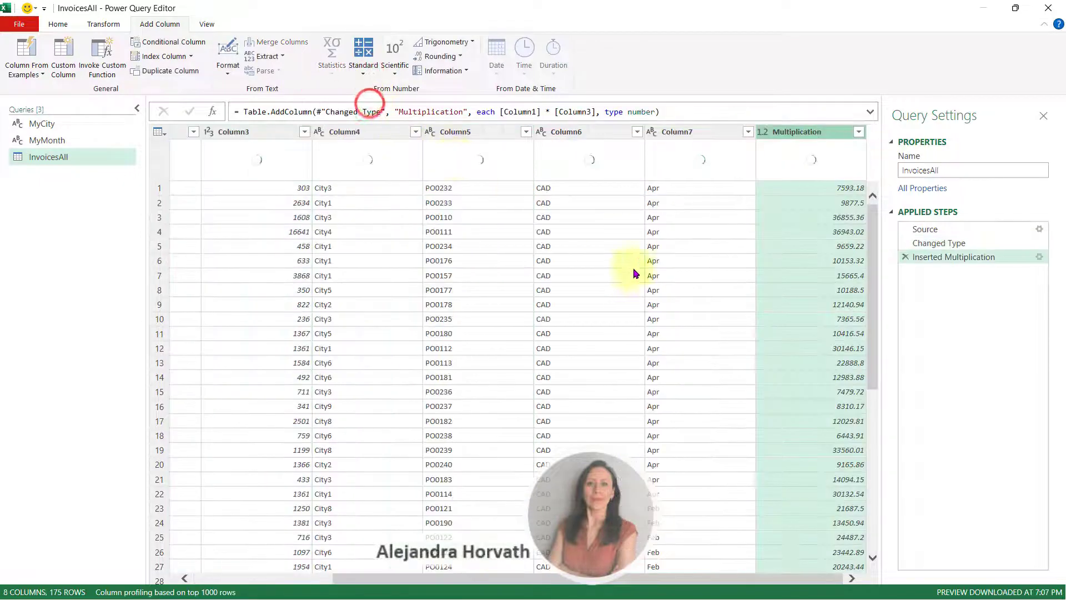
{"action": "scroll", "coordinate": [500, 582], "scroll_direction": "left", "scroll_amount": 5}
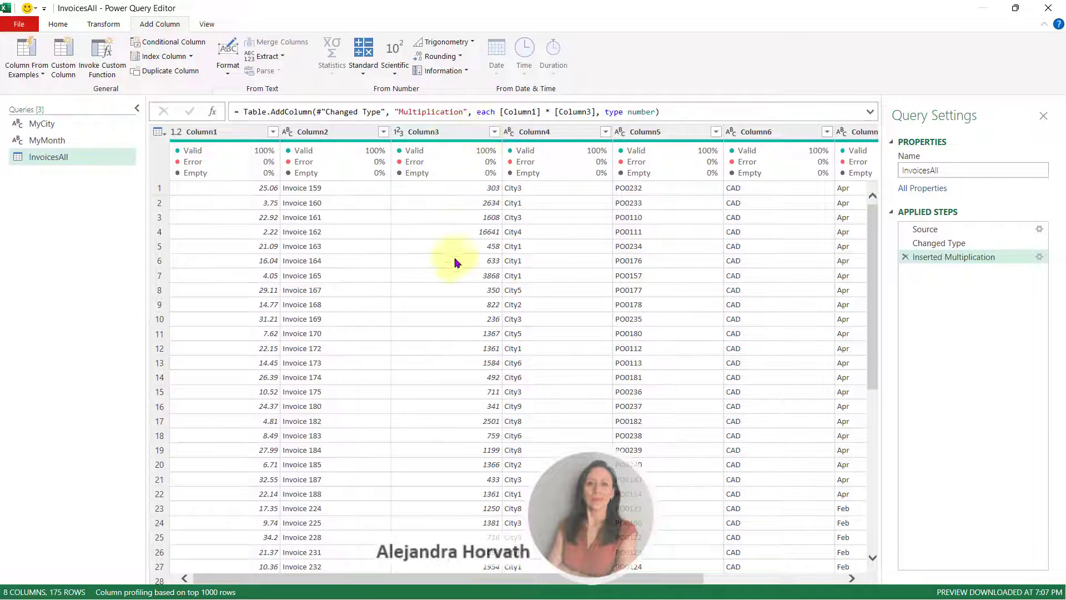
{"action": "scroll", "coordinate": [409, 581], "scroll_direction": "right", "scroll_amount": 5}
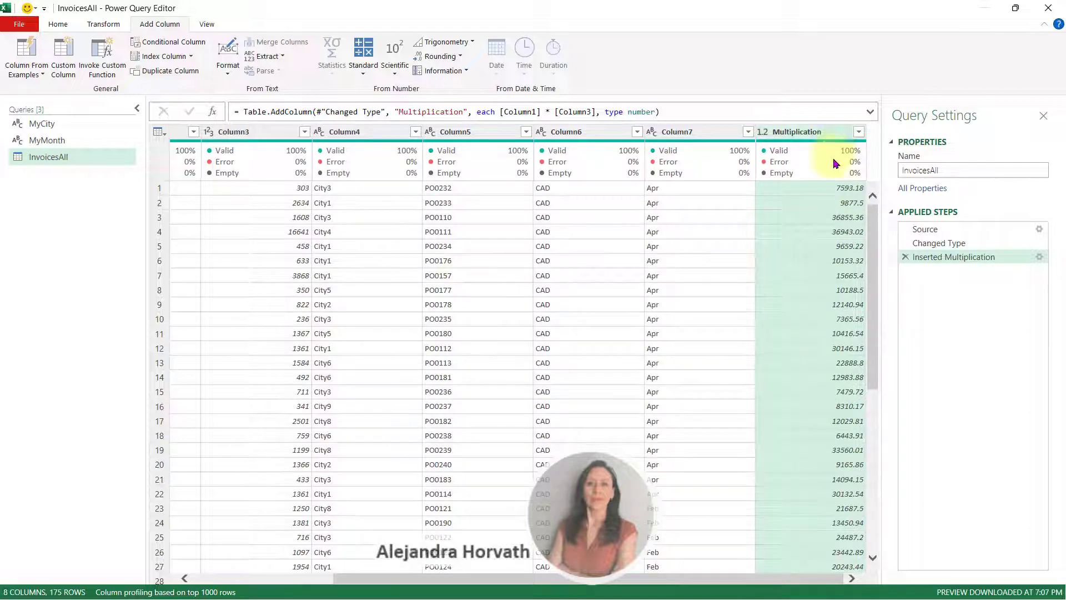
- Remove Column1 and Column3 from the InvoicesAll query, then select Column2
{"action": "left_click", "coordinate": [279, 137]}
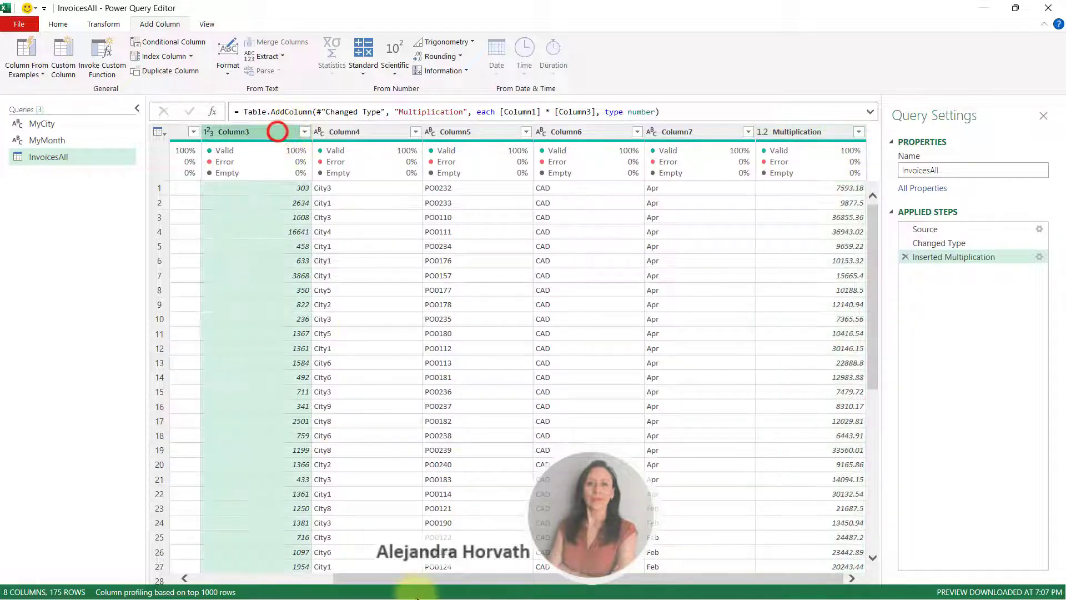
{"action": "left_click_drag", "start_coordinate": [398, 576], "coordinate": [209, 578]}
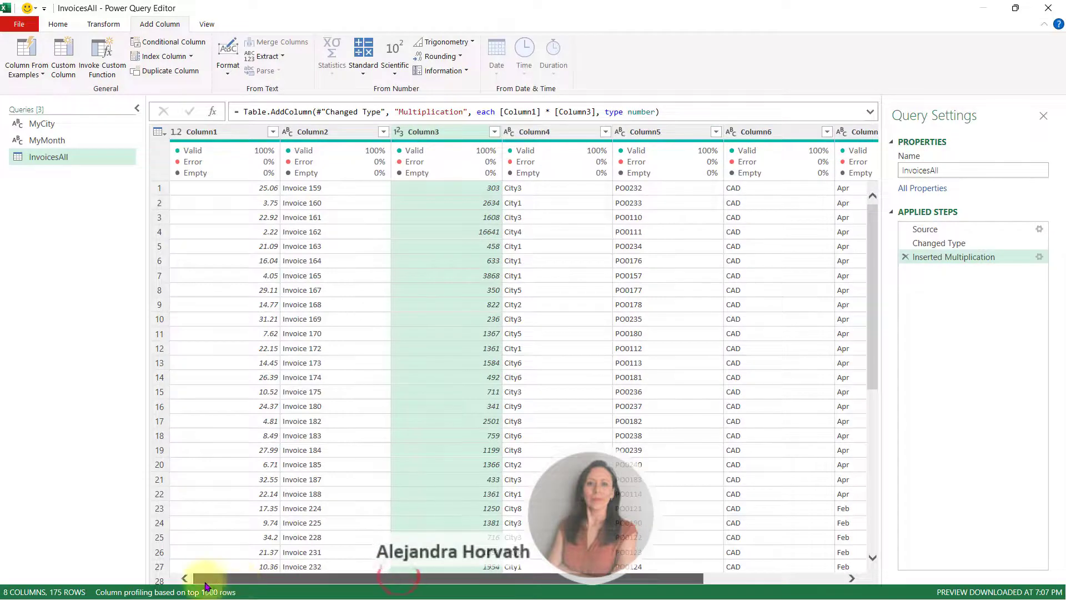
{"action": "left_click", "coordinate": [222, 132], "text": "ctrl"}
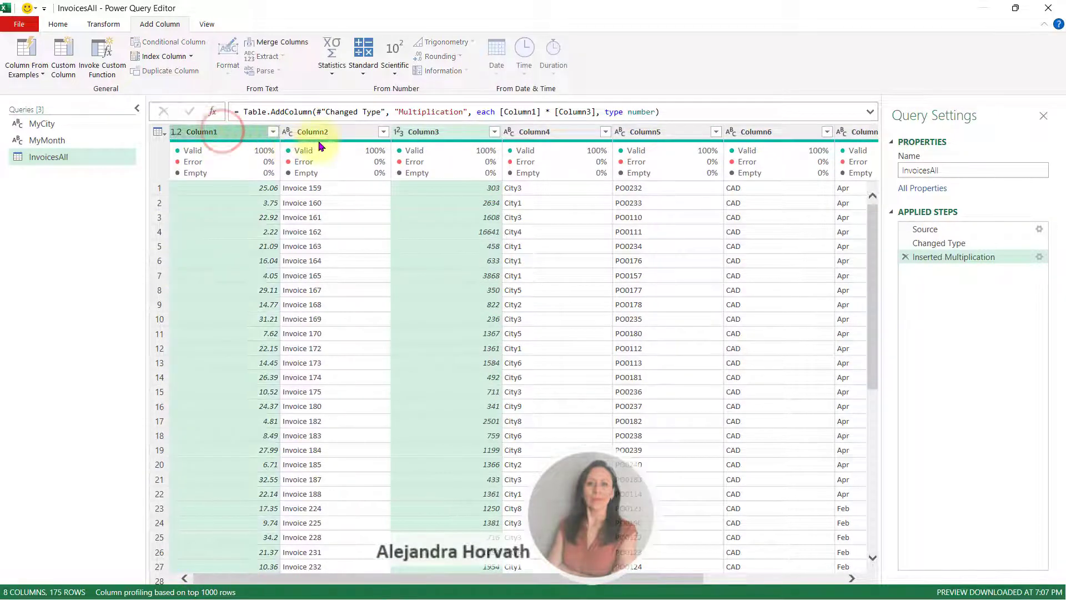
{"action": "key", "text": "Delete"}
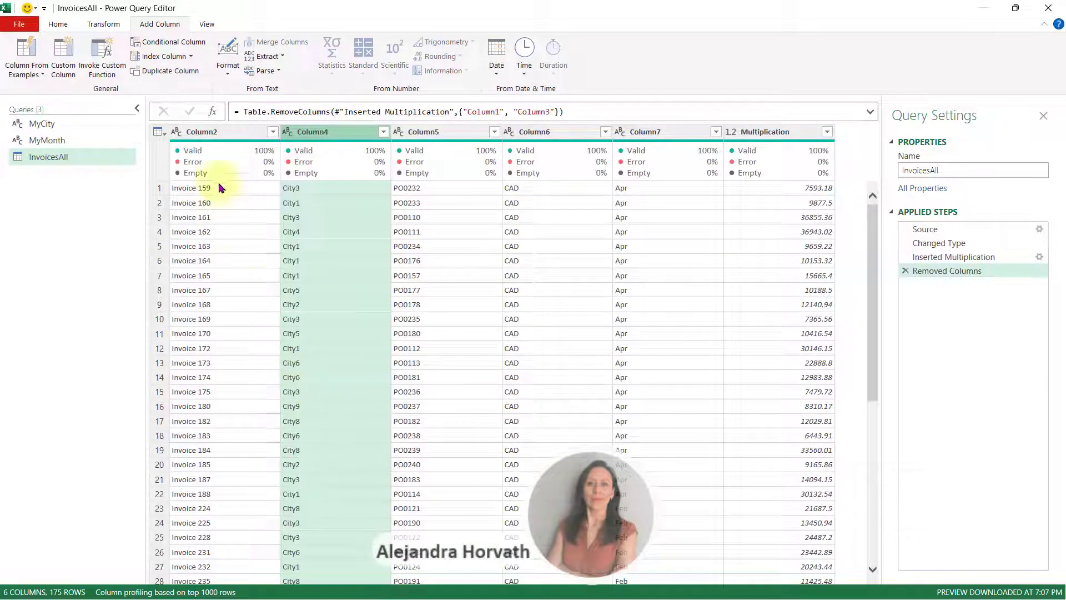
{"action": "left_click", "coordinate": [203, 131]}
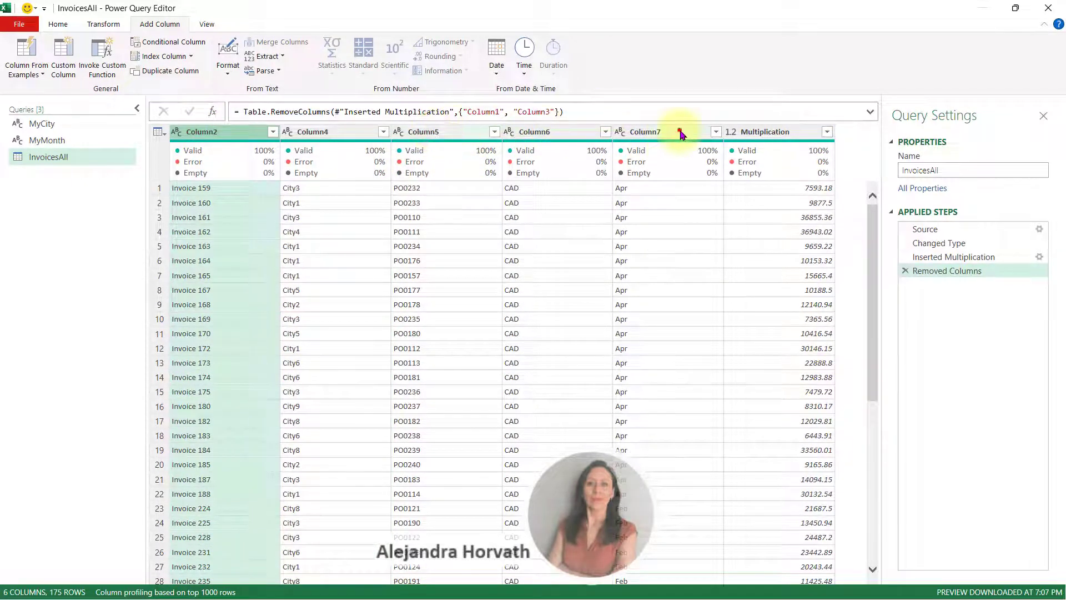
- Reorder the InvoicesAll columns so Column7 comes first, Column4 second, and Multiplication sits just before Column6
{"action": "left_click_drag", "start_coordinate": [681, 135], "coordinate": [200, 133]}
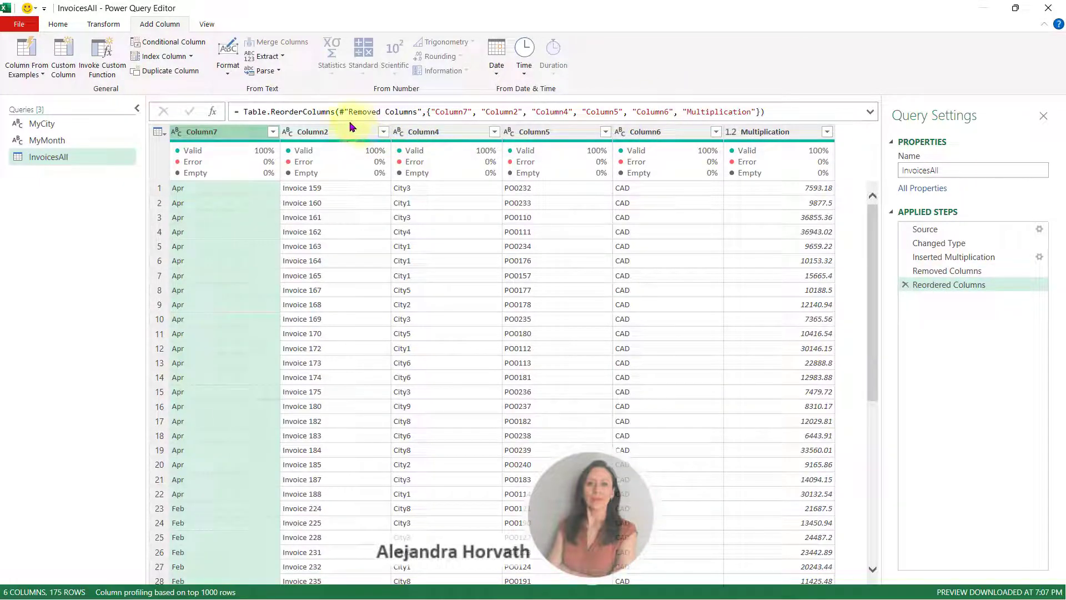
{"action": "left_click_drag", "start_coordinate": [343, 138], "coordinate": [282, 139]}
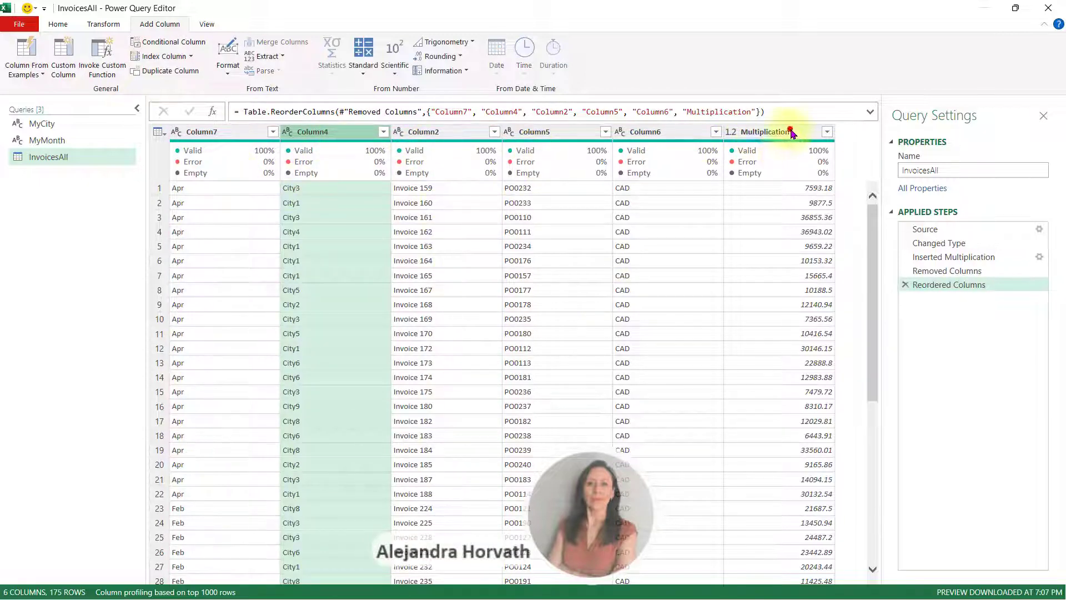
{"action": "left_click_drag", "start_coordinate": [785, 132], "coordinate": [682, 167]}
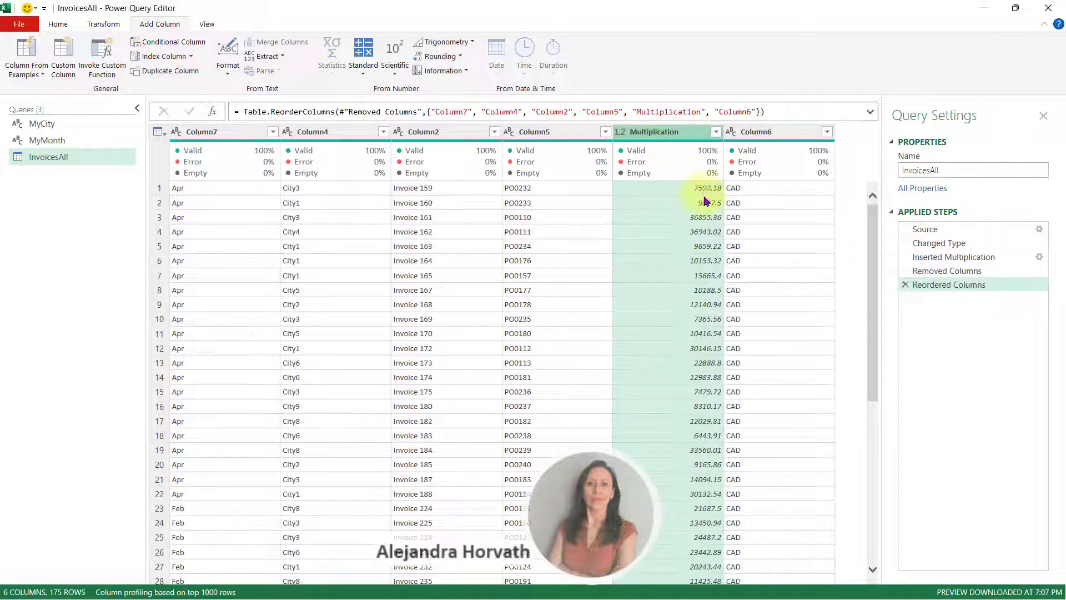
- Rename Column7 as Month and Column4 as City in the InvoicesAll query
{"action": "left_click", "coordinate": [225, 132]}
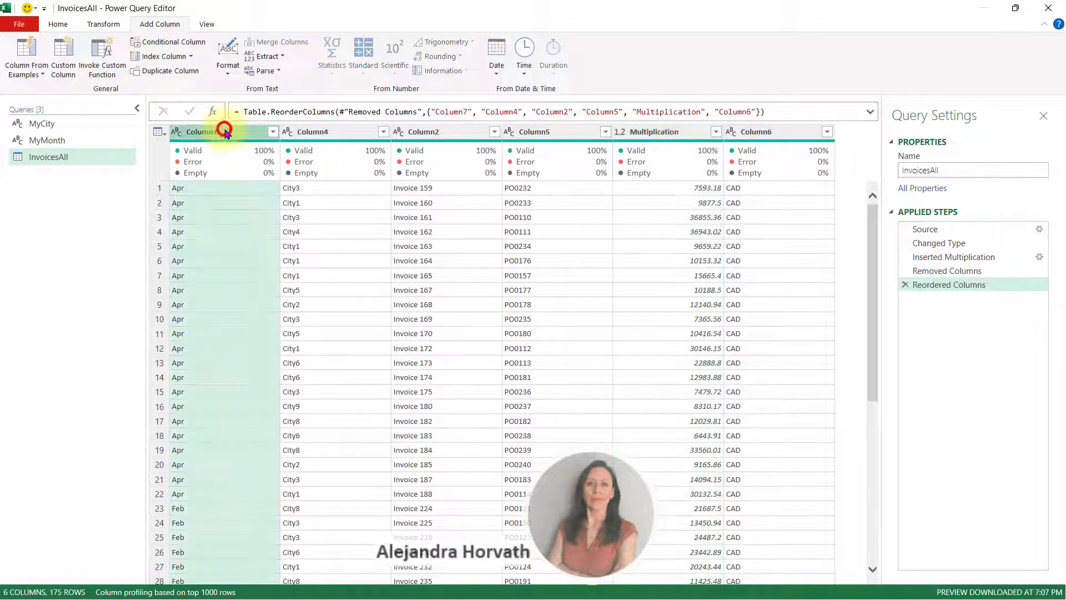
{"action": "double_click", "coordinate": [225, 131]}
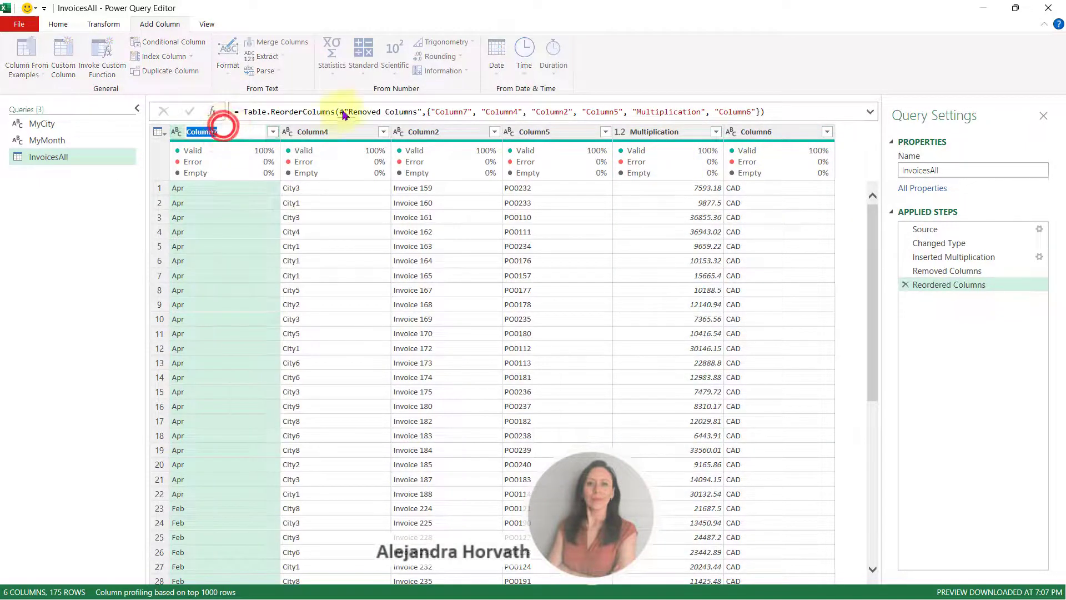
{"action": "type", "text": "Month"}
{"action": "left_click", "coordinate": [346, 125]}
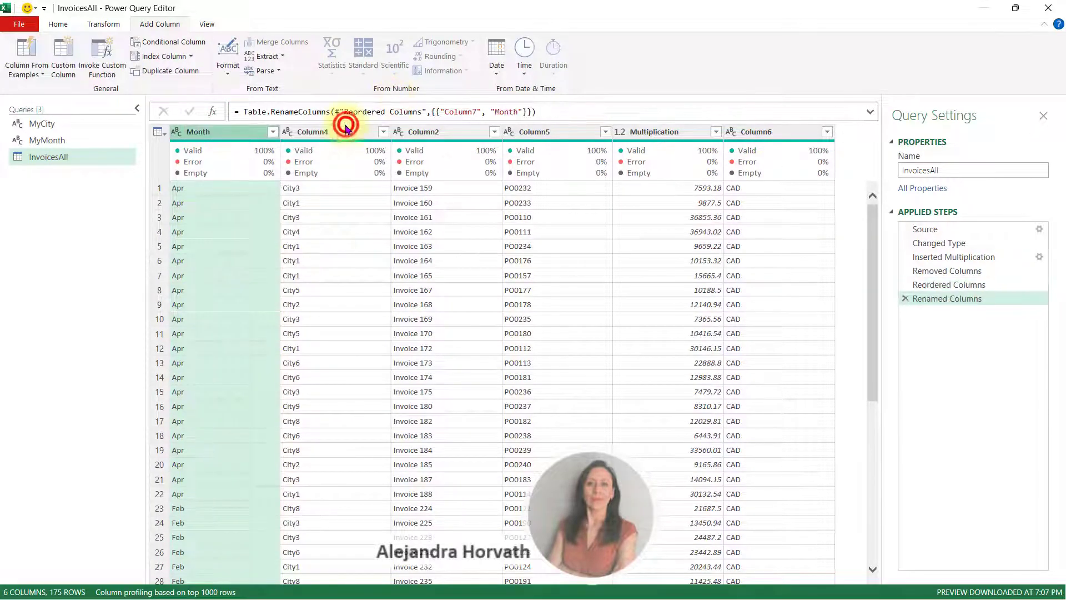
{"action": "double_click", "coordinate": [310, 132]}
{"action": "type", "text": "Cit"}
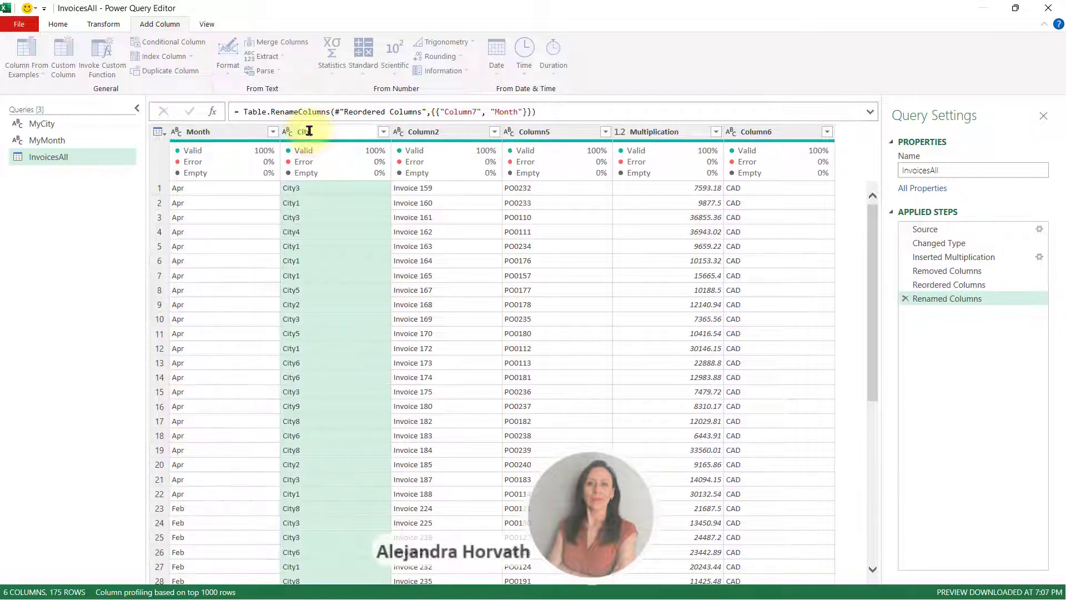
{"action": "type", "text": "y"}
- Rename Column2 as Invoice No and Column5 as Purchase Order
{"action": "left_click", "coordinate": [431, 132]}
{"action": "double_click", "coordinate": [433, 133]}
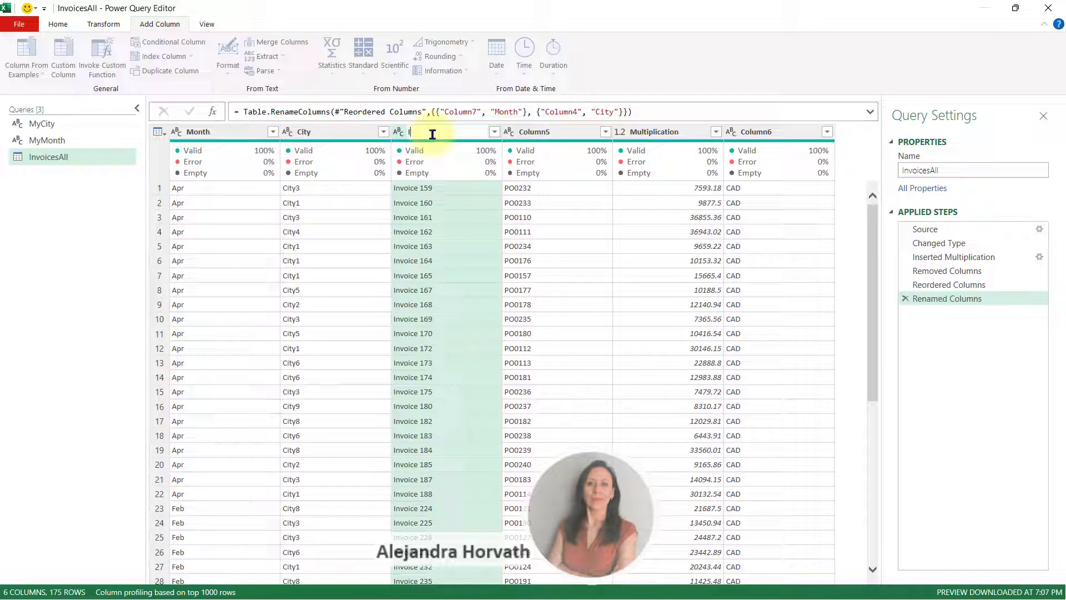
{"action": "type", "text": "Invoice No"}
{"action": "left_click", "coordinate": [544, 128]}
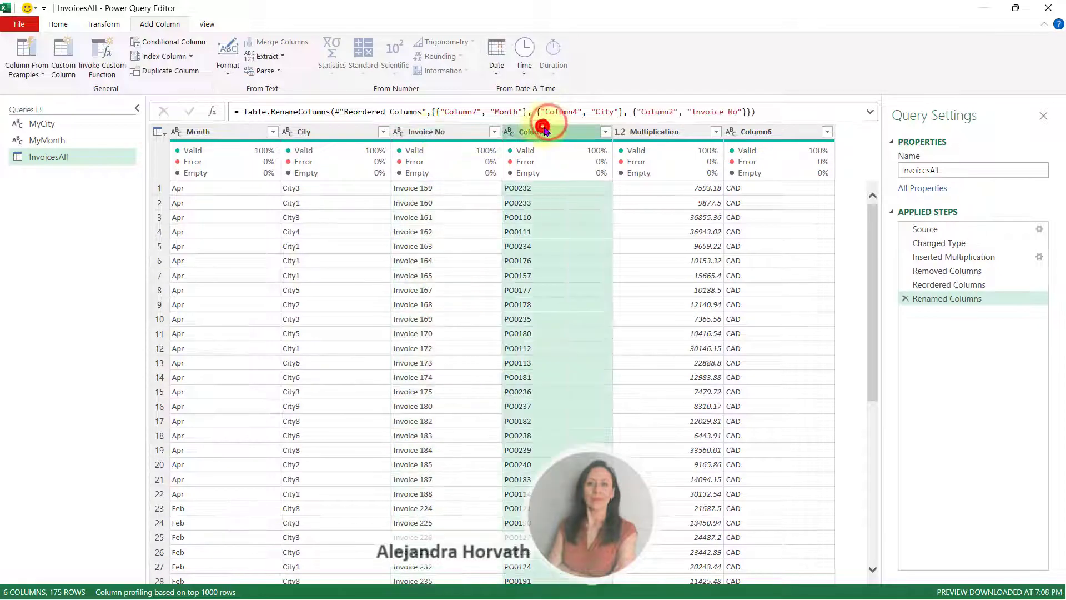
{"action": "double_click", "coordinate": [543, 130]}
{"action": "type", "text": "Order"}
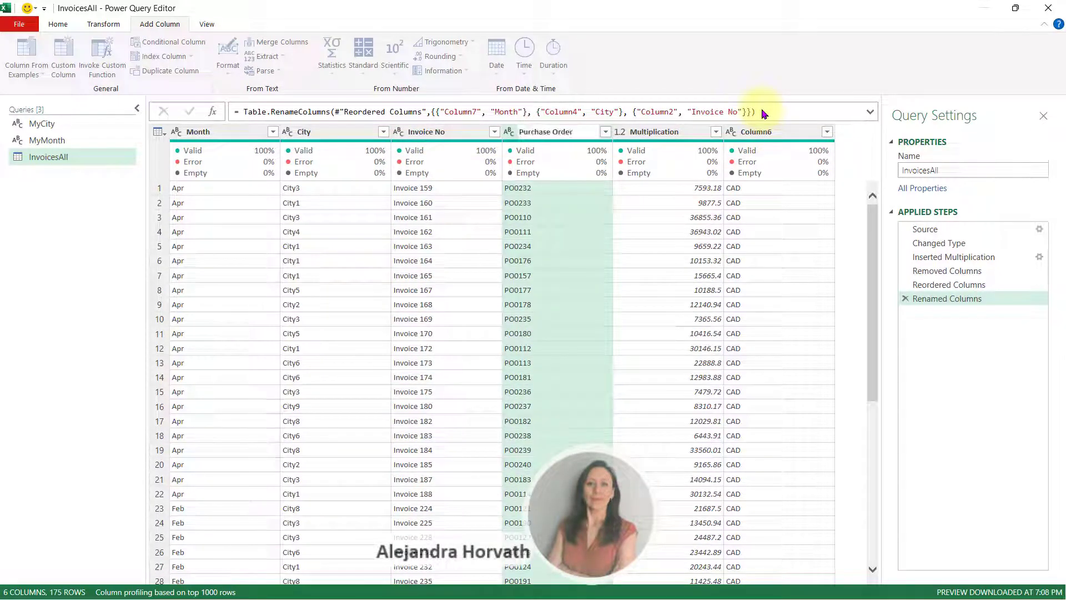
- Rename the Multiplication column as Invoice Amount and Column6 as Currency
{"action": "left_click", "coordinate": [699, 132]}
{"action": "double_click", "coordinate": [697, 132]}
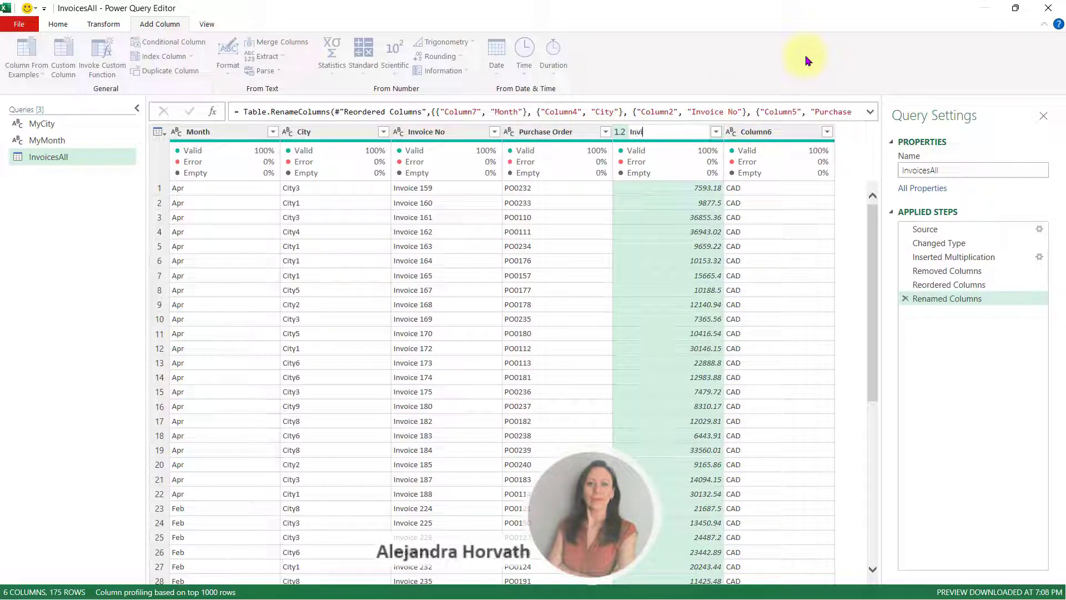
{"action": "type", "text": "Invoice Amount"}
{"action": "key", "text": "Return"}
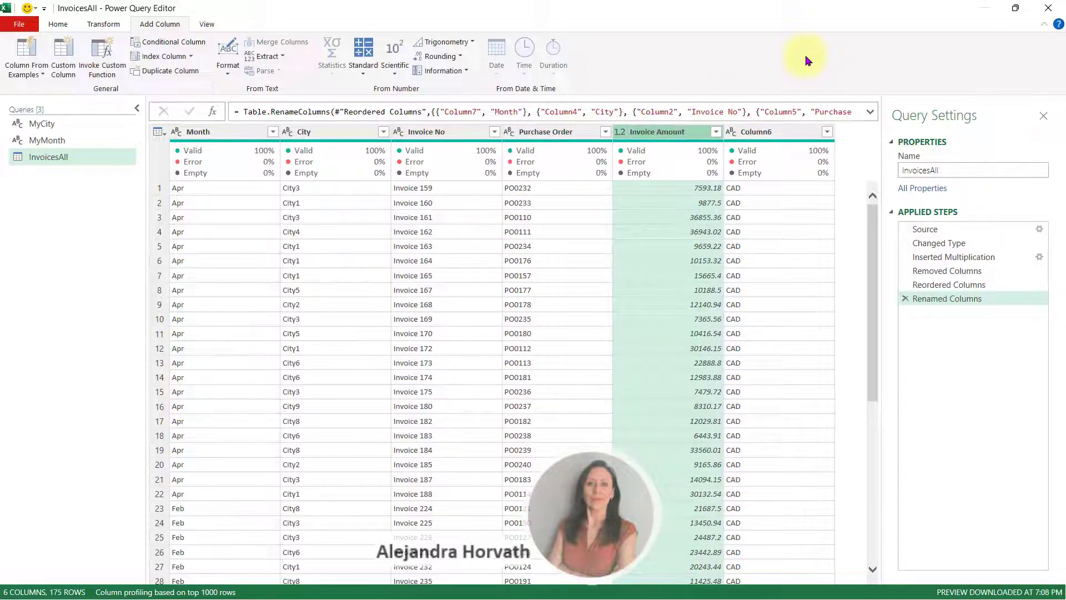
{"action": "left_click", "coordinate": [780, 129]}
{"action": "double_click", "coordinate": [767, 131]}
{"action": "type", "text": "Curre"}
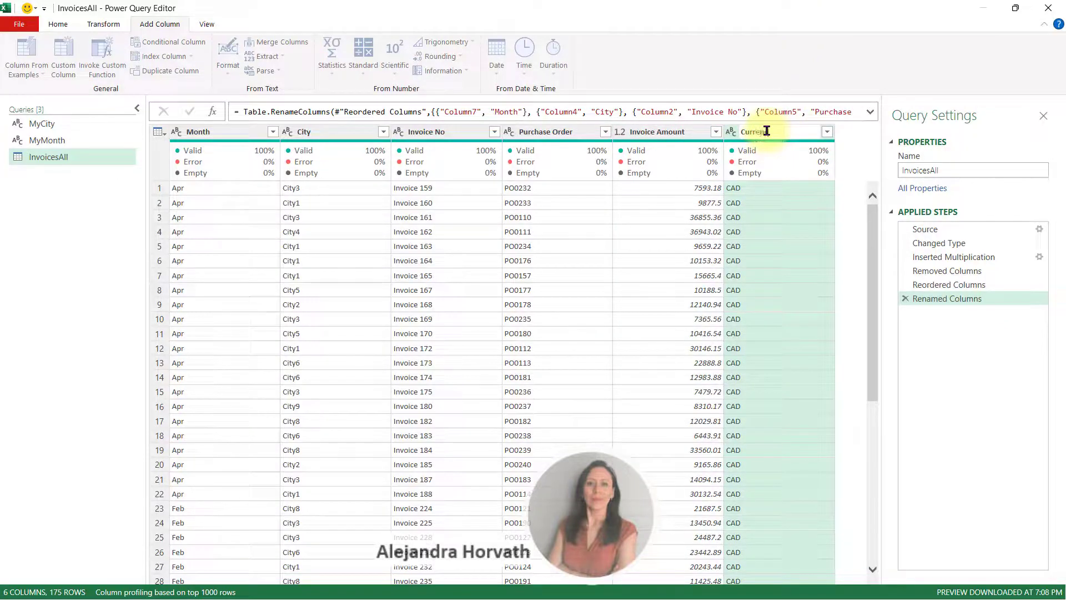
{"action": "type", "text": "ncy"}
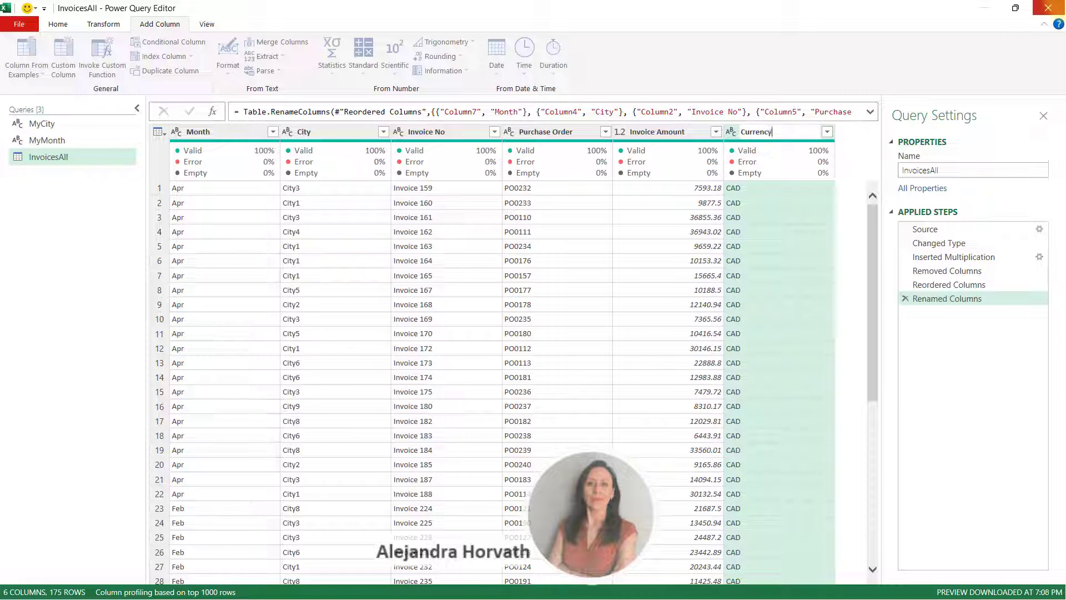
{"action": "key", "text": "Return"}
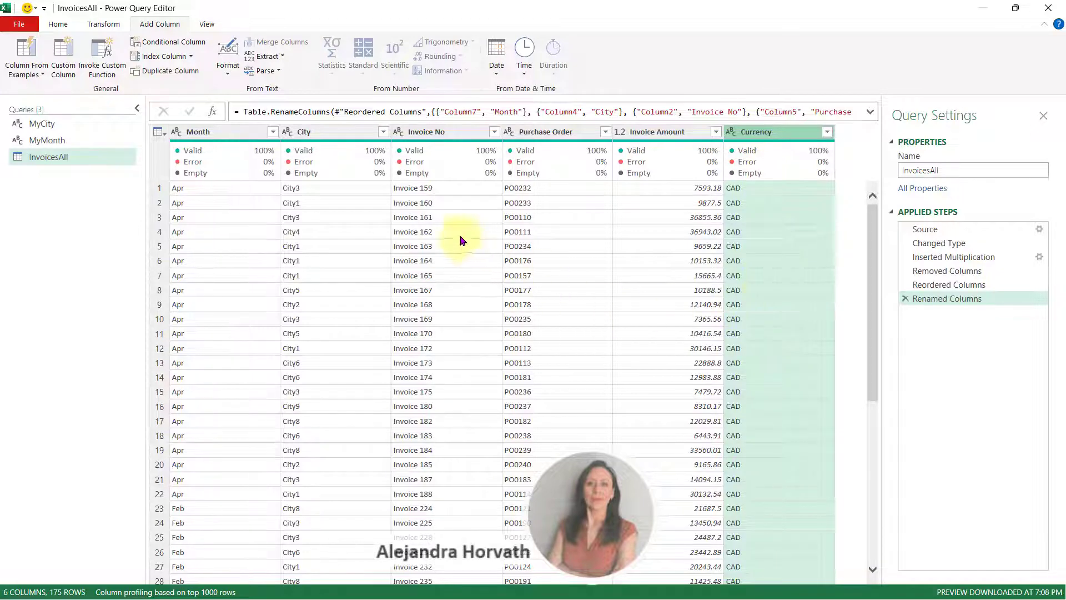
- Close the query editor and load the InvoicesAll query to the workbook as a connection only
{"action": "left_click", "coordinate": [49, 27]}
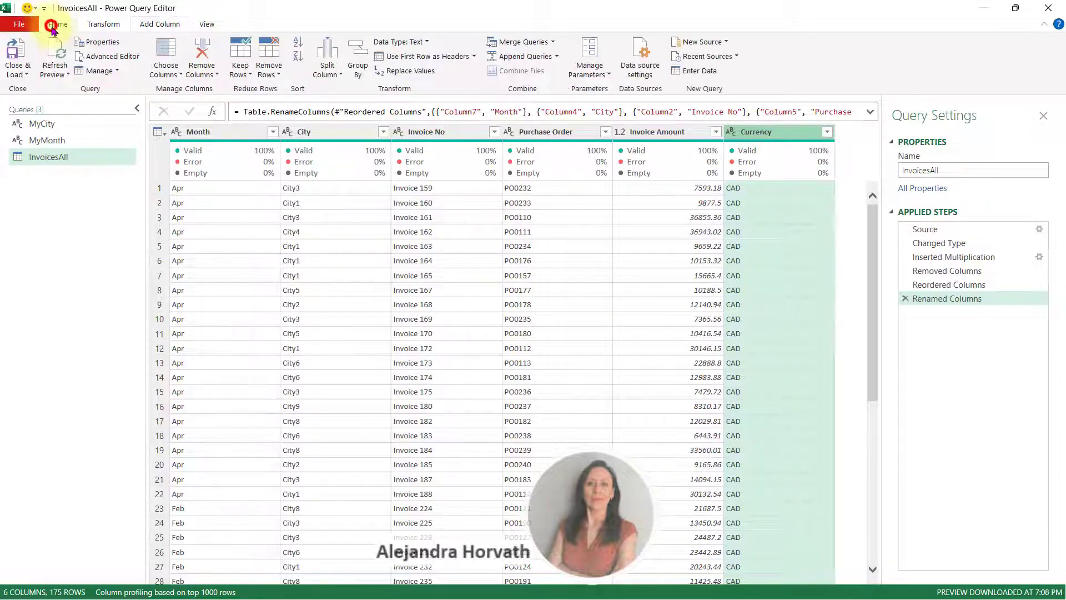
{"action": "left_click", "coordinate": [15, 74]}
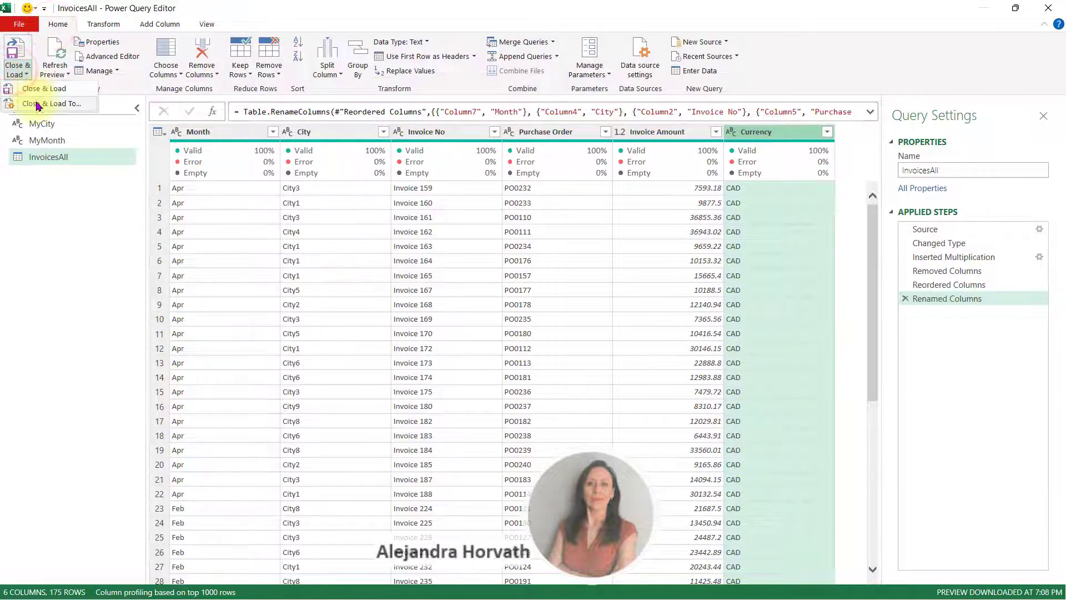
{"action": "left_click", "coordinate": [35, 92]}
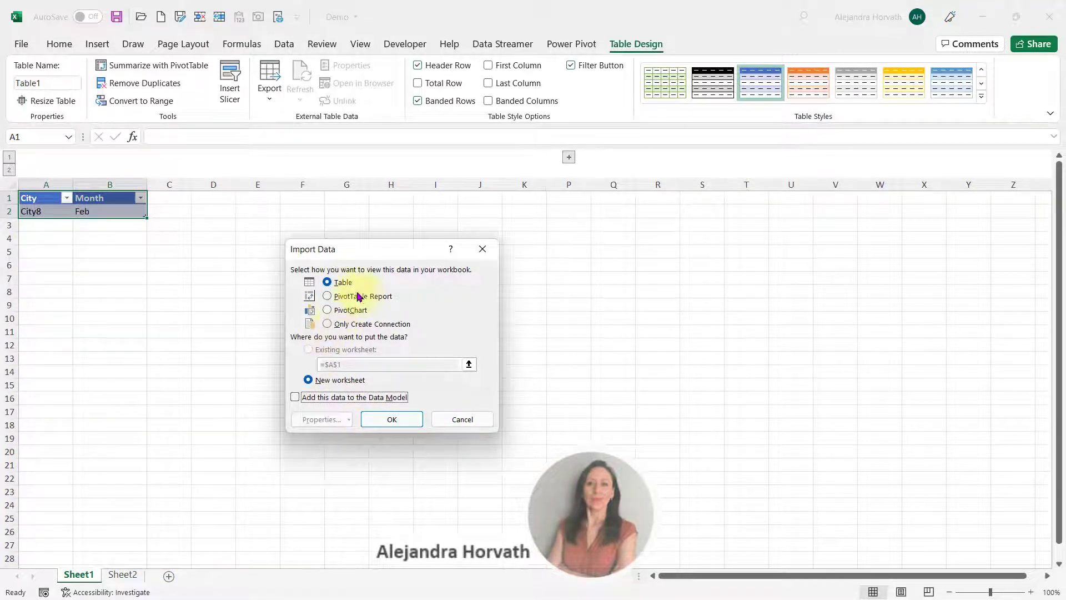
{"action": "left_click", "coordinate": [348, 325]}
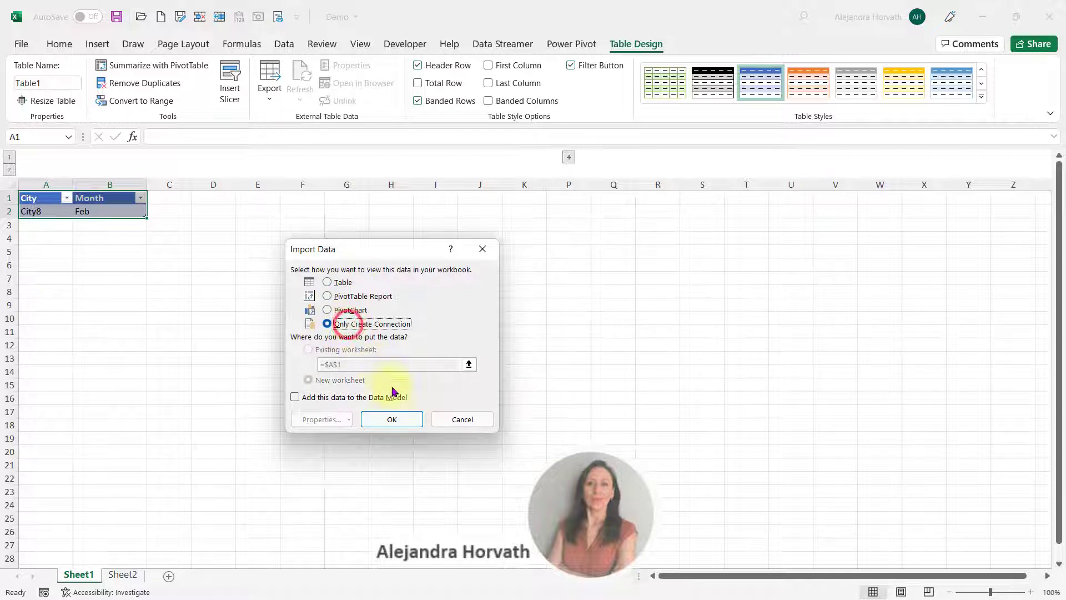
{"action": "left_click", "coordinate": [392, 418]}
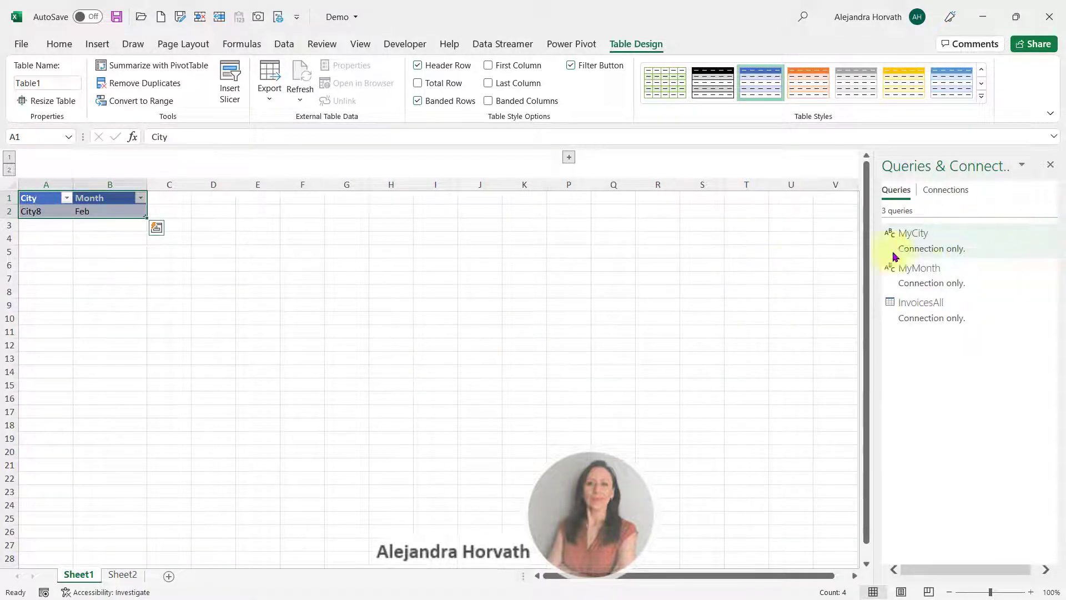
{"action": "left_click", "coordinate": [940, 239]}
{"action": "left_click", "coordinate": [947, 268]}
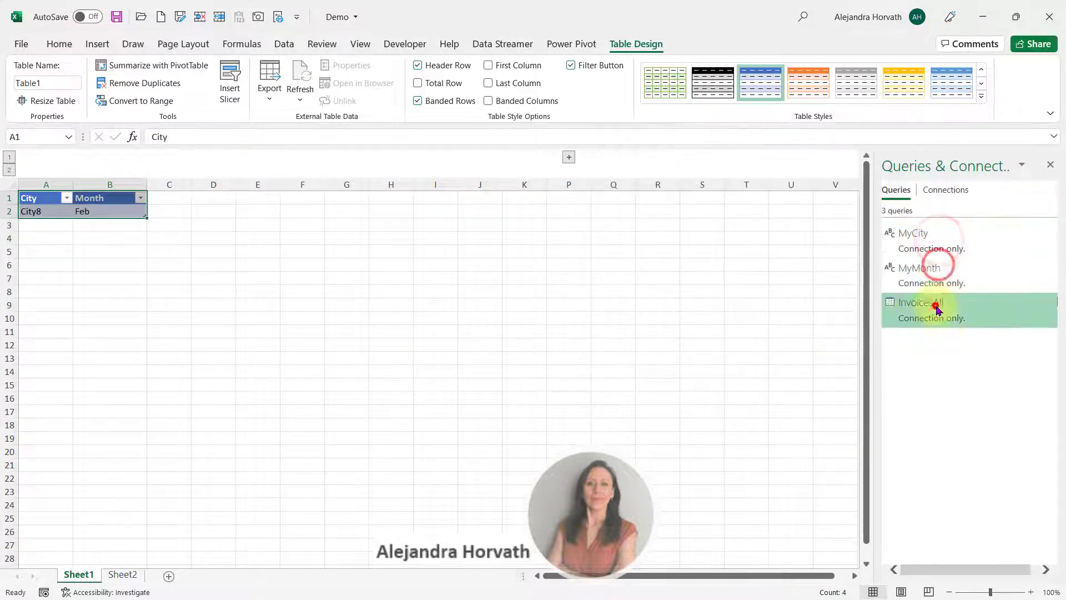
- Change the InvoicesAll query's load destination to a table in the existing Sheet1, starting at cell A6
{"action": "left_click", "coordinate": [935, 305]}
{"action": "left_click", "coordinate": [944, 303]}
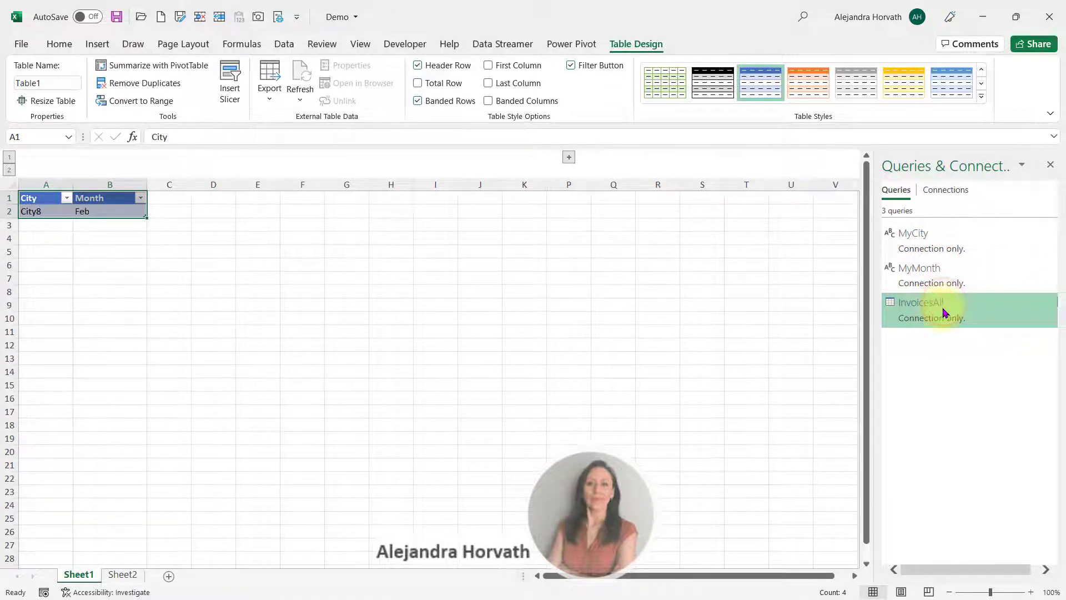
{"action": "mouse_move", "coordinate": [951, 313]}
{"action": "right_click", "coordinate": [887, 311]}
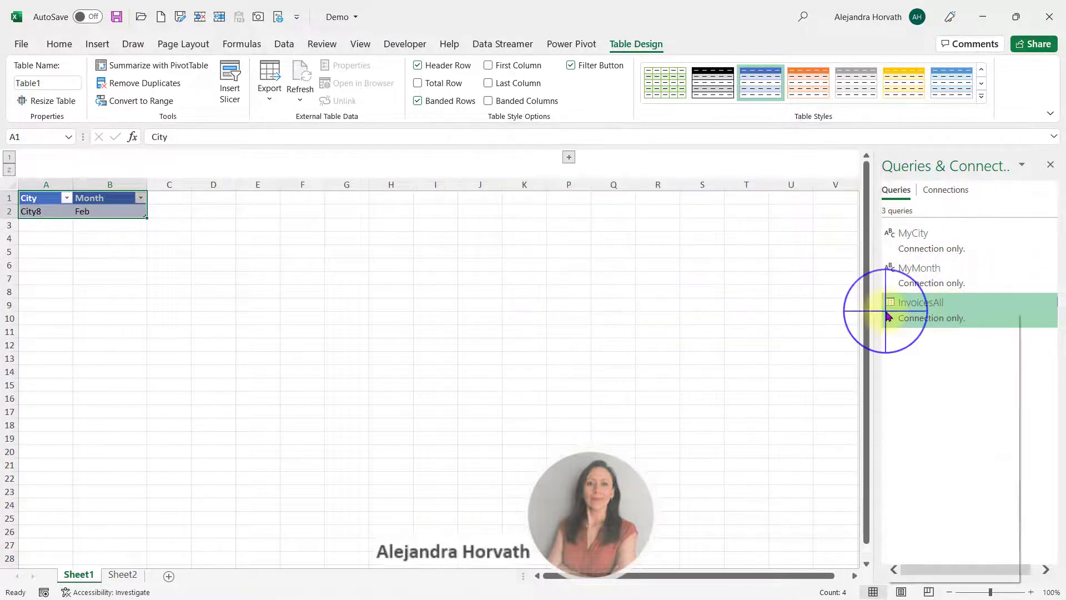
{"action": "left_click", "coordinate": [939, 414]}
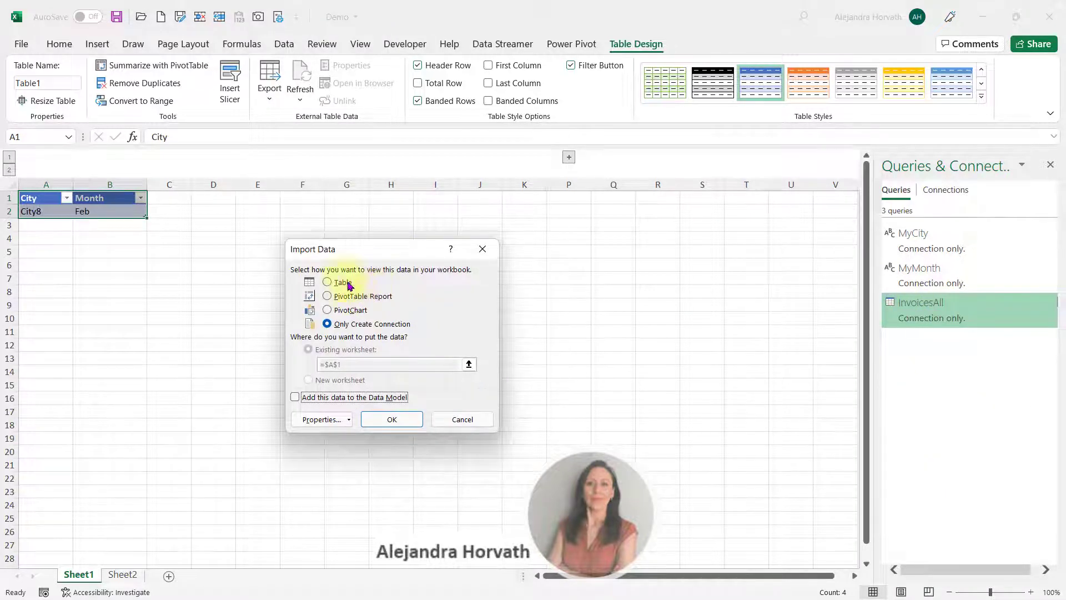
{"action": "left_click", "coordinate": [349, 285]}
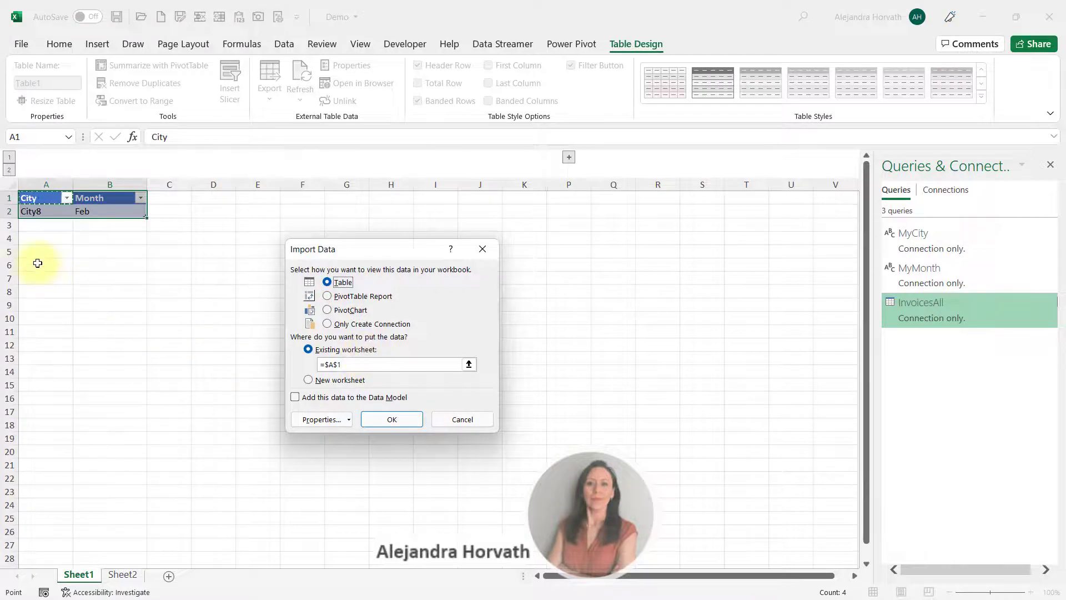
{"action": "left_click", "coordinate": [37, 263]}
{"action": "left_click", "coordinate": [400, 414]}
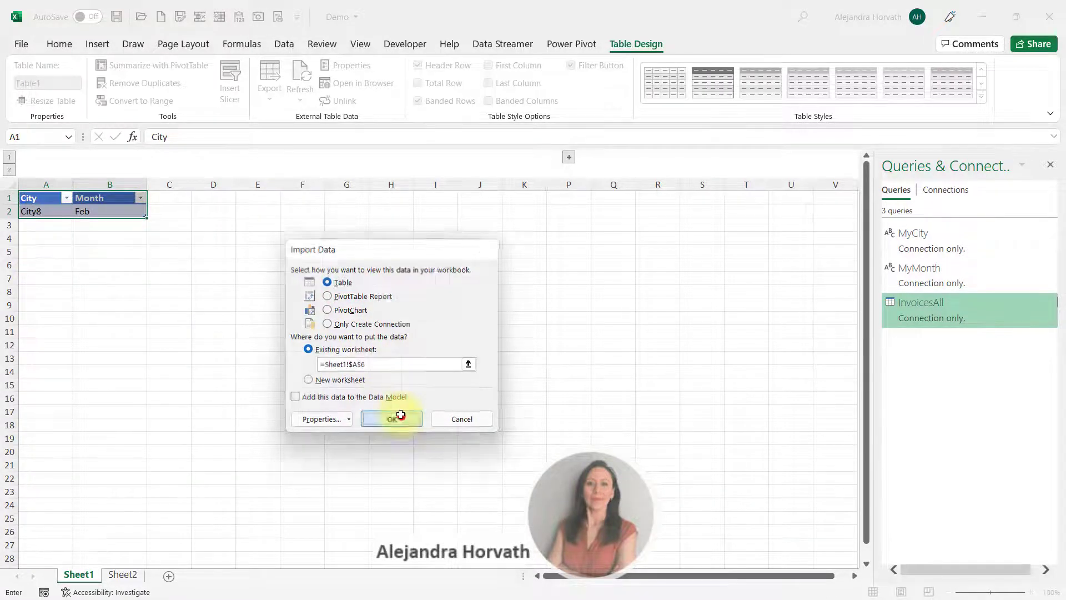
- Compare the Month and City columns of the loaded invoice table with the criteria table above it
{"action": "left_click", "coordinate": [61, 278]}
{"action": "left_click", "coordinate": [79, 211]}
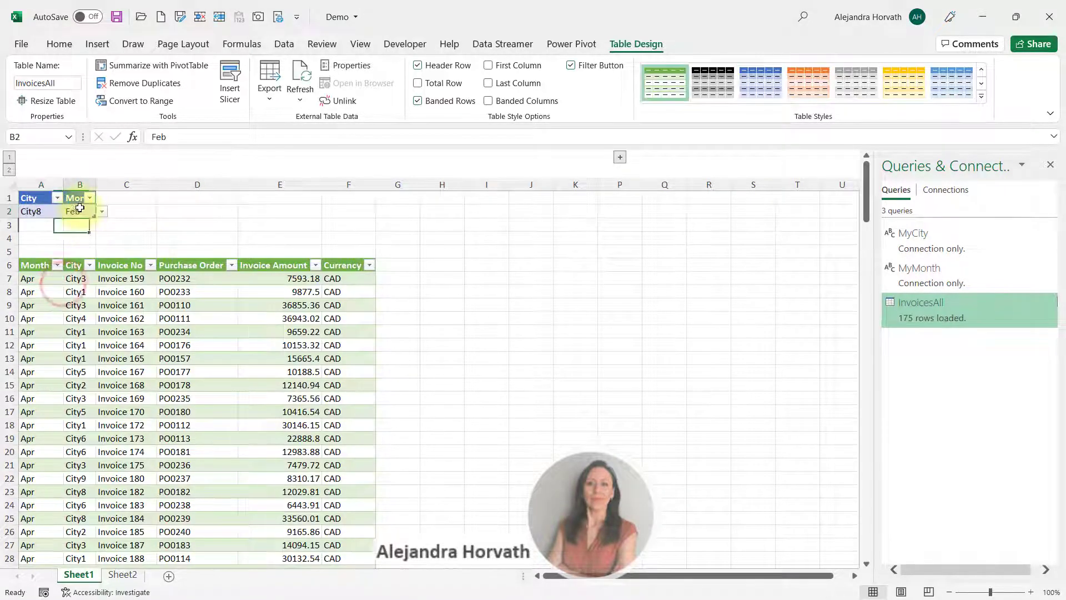
{"action": "left_click", "coordinate": [81, 318]}
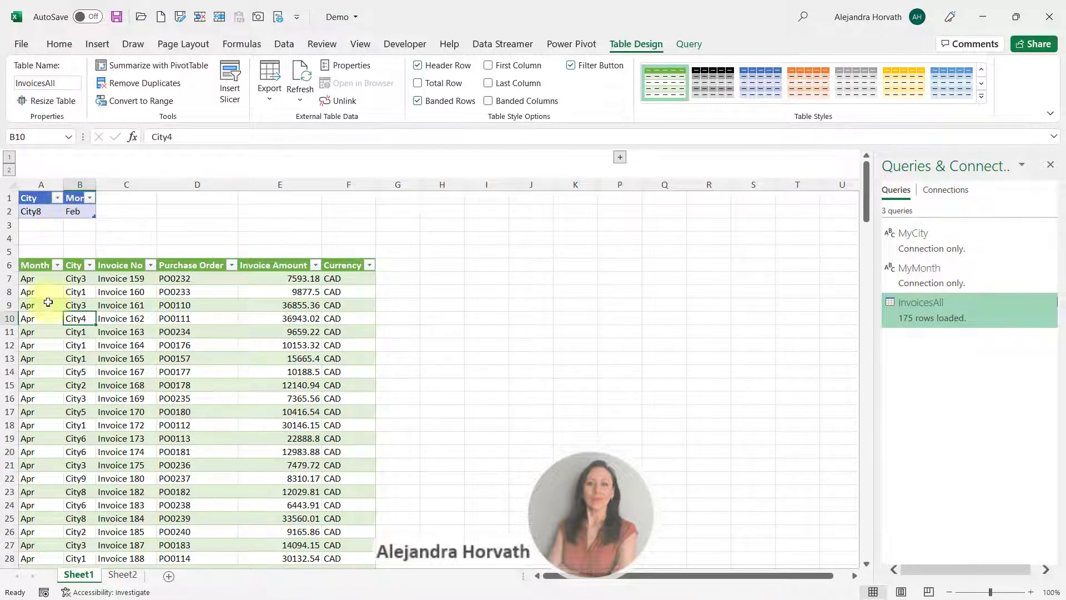
{"action": "left_click", "coordinate": [45, 333]}
{"action": "left_click", "coordinate": [89, 304]}
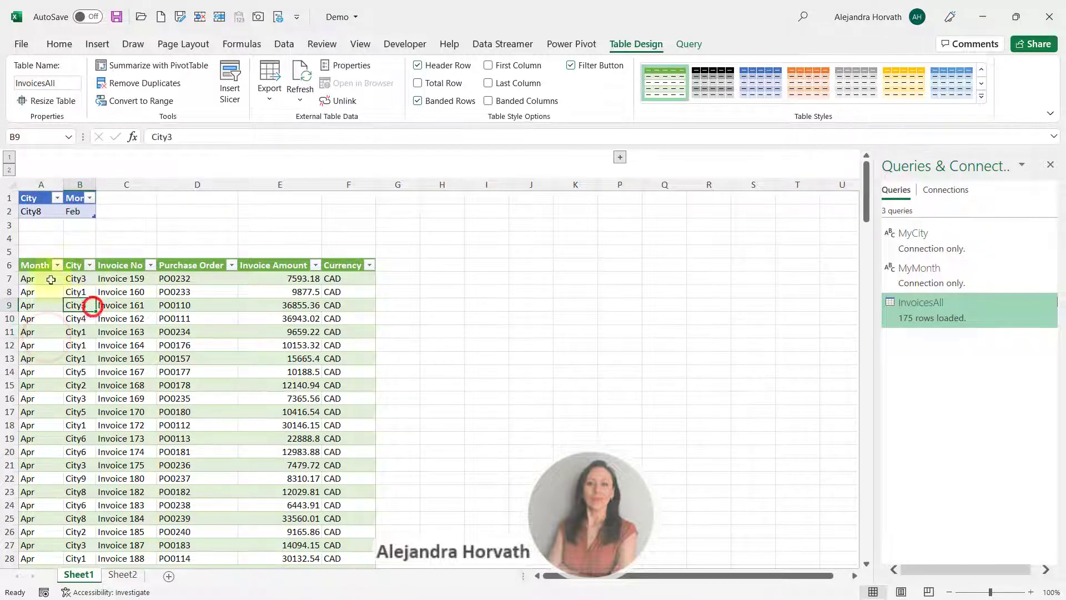
- Reopen the InvoicesAll query for editing and filter its Month column to keep only Apr
{"action": "left_click", "coordinate": [950, 307]}
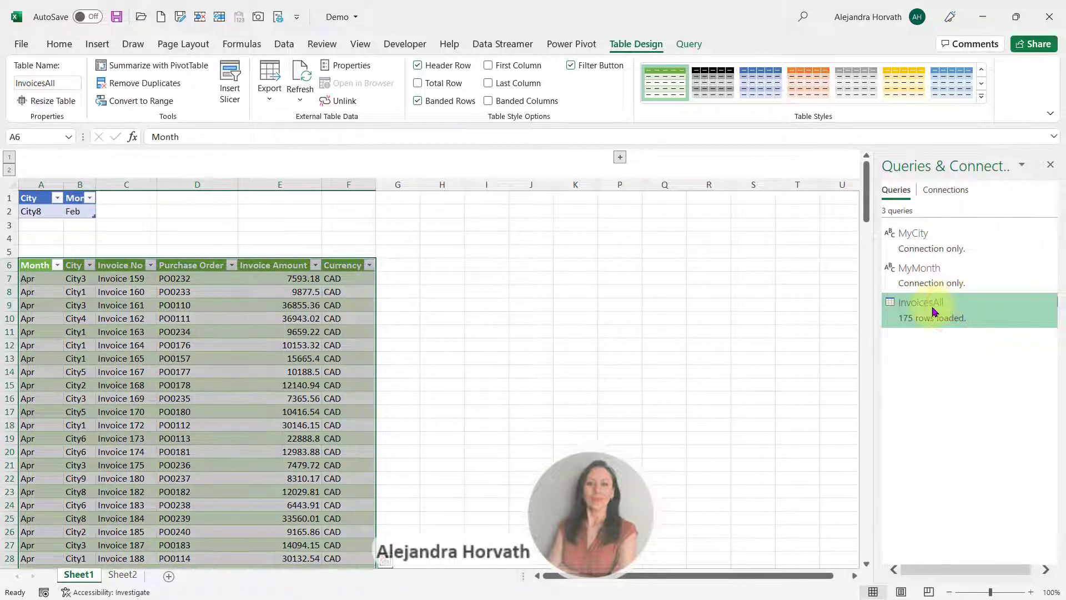
{"action": "double_click", "coordinate": [932, 307]}
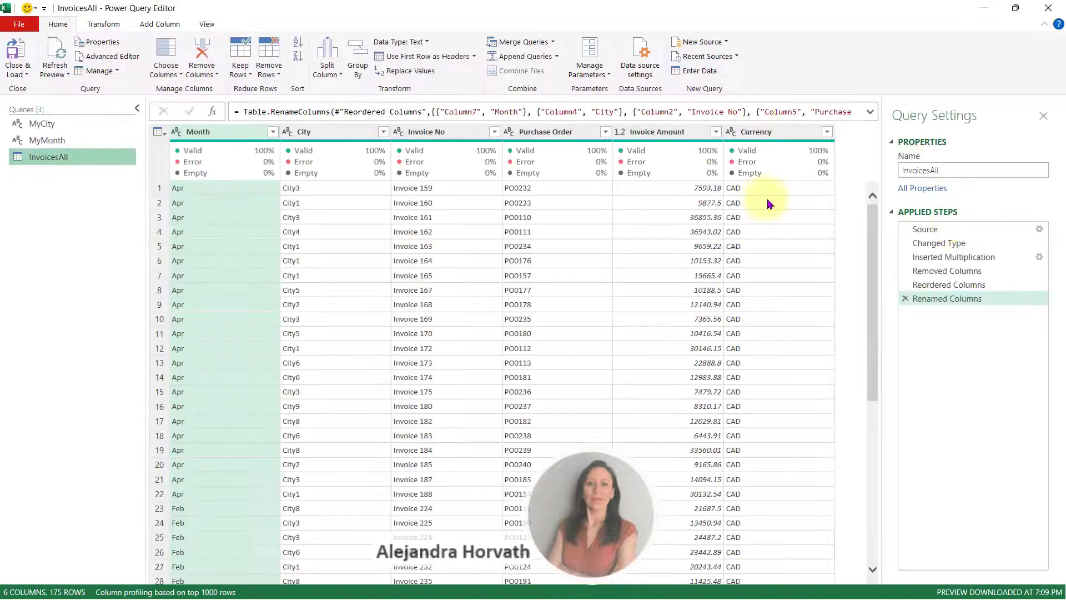
{"action": "left_click", "coordinate": [273, 132]}
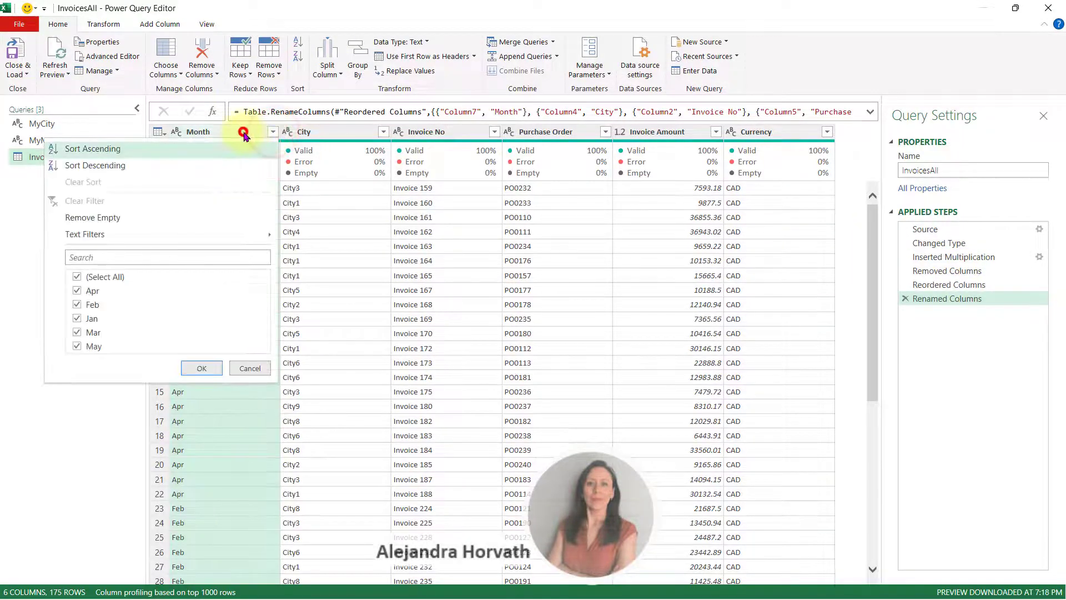
{"action": "left_click", "coordinate": [272, 132]}
{"action": "left_click", "coordinate": [272, 132]}
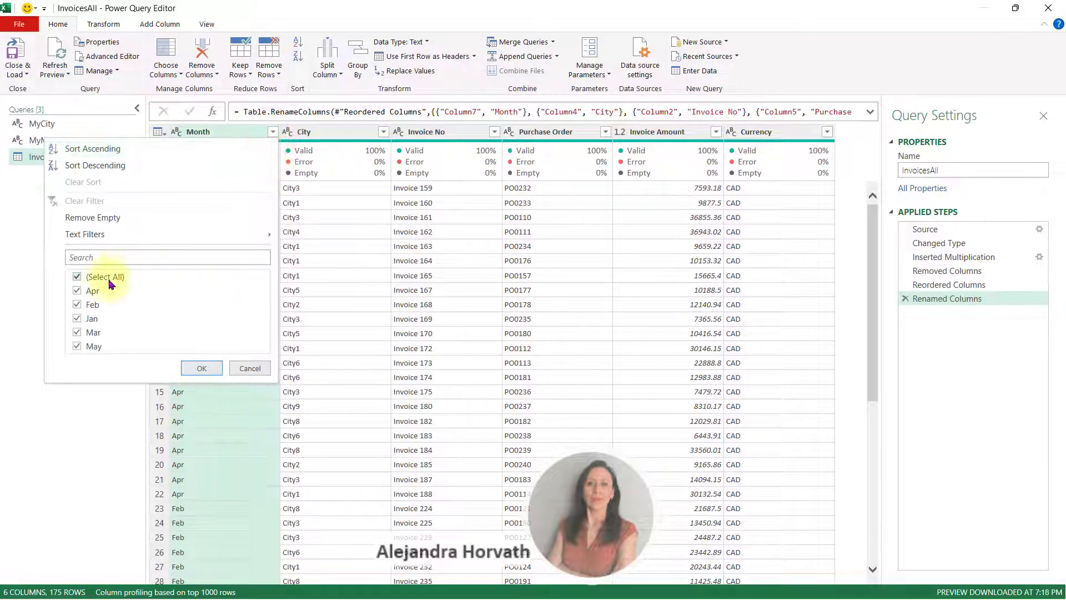
{"action": "left_click", "coordinate": [77, 277]}
{"action": "left_click", "coordinate": [77, 290]}
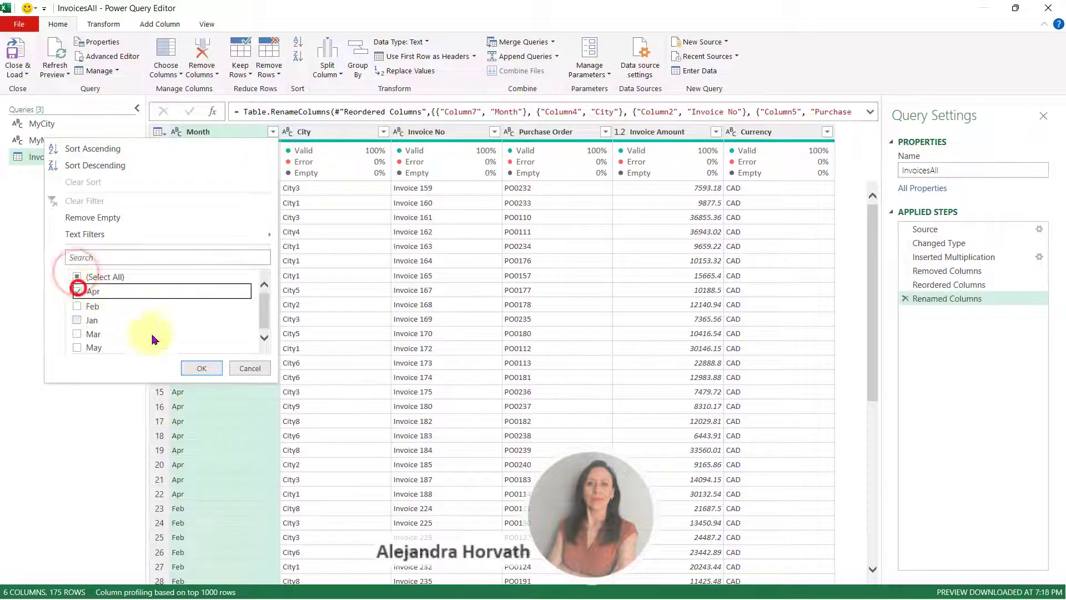
{"action": "left_click", "coordinate": [202, 368]}
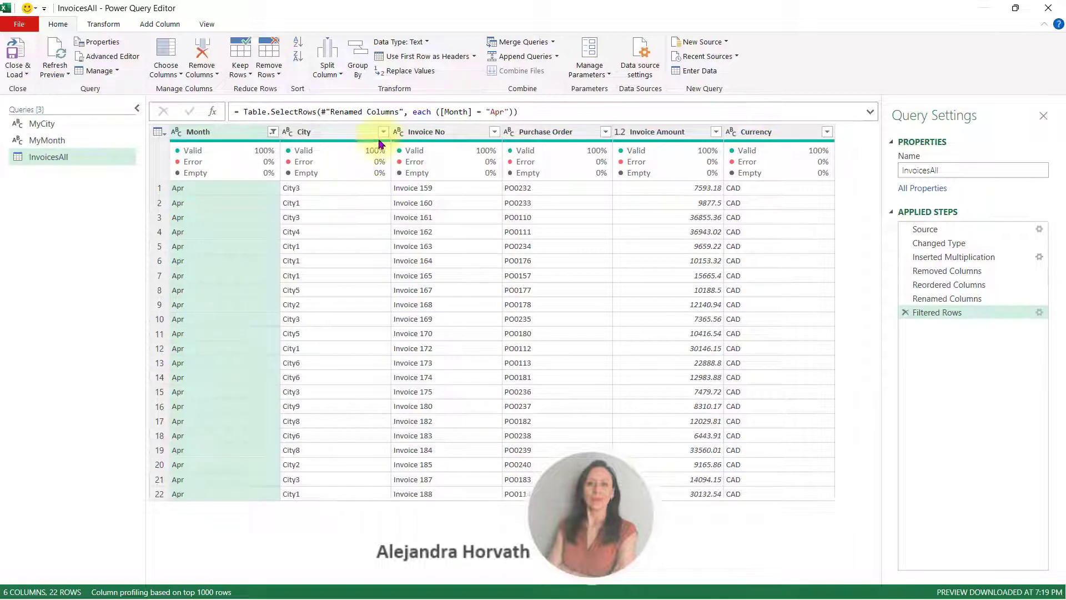
- Filter the City column of the InvoicesAll query to keep only City1
{"action": "left_click", "coordinate": [340, 133]}
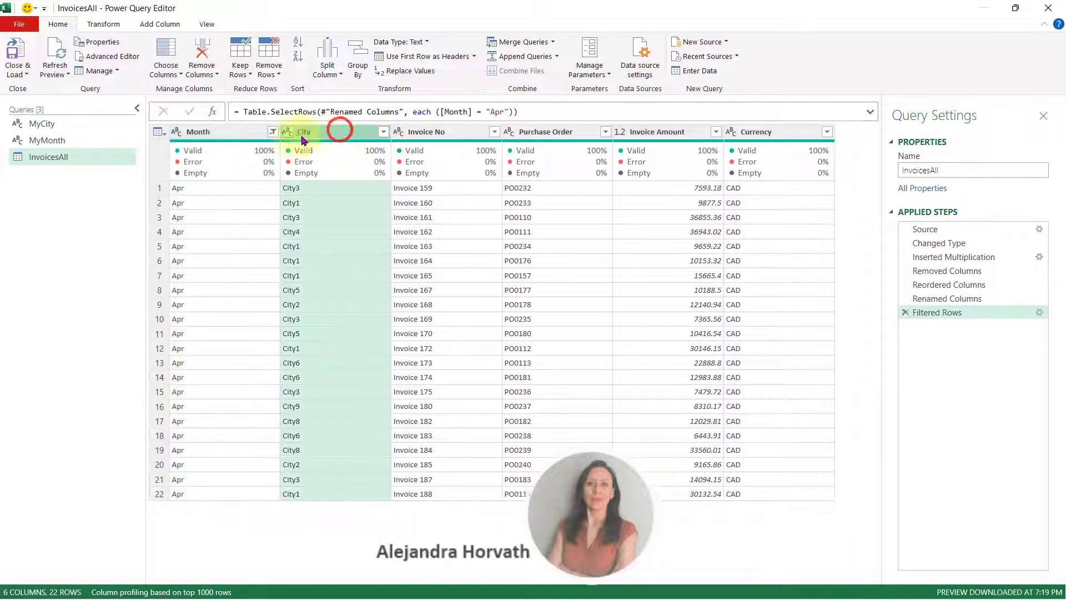
{"action": "left_click", "coordinate": [385, 132]}
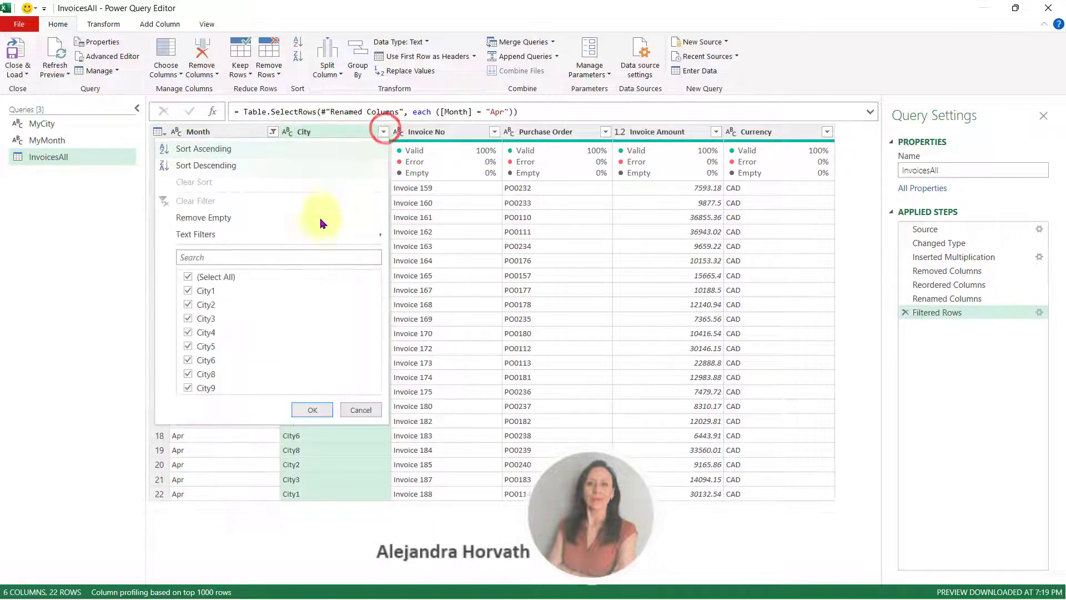
{"action": "left_click", "coordinate": [220, 279]}
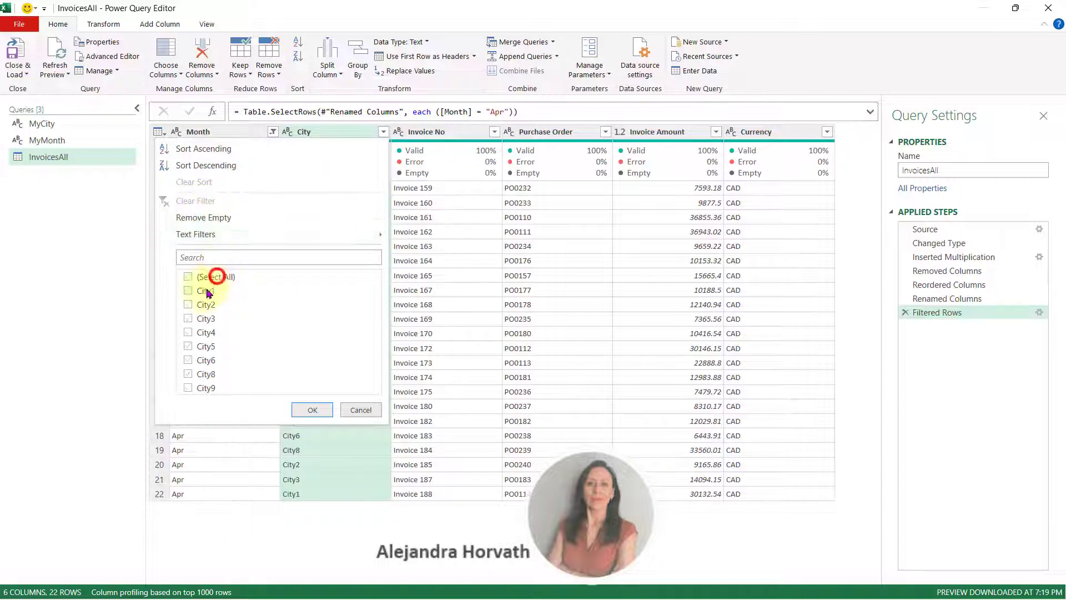
{"action": "left_click", "coordinate": [187, 290]}
{"action": "left_click", "coordinate": [313, 409]}
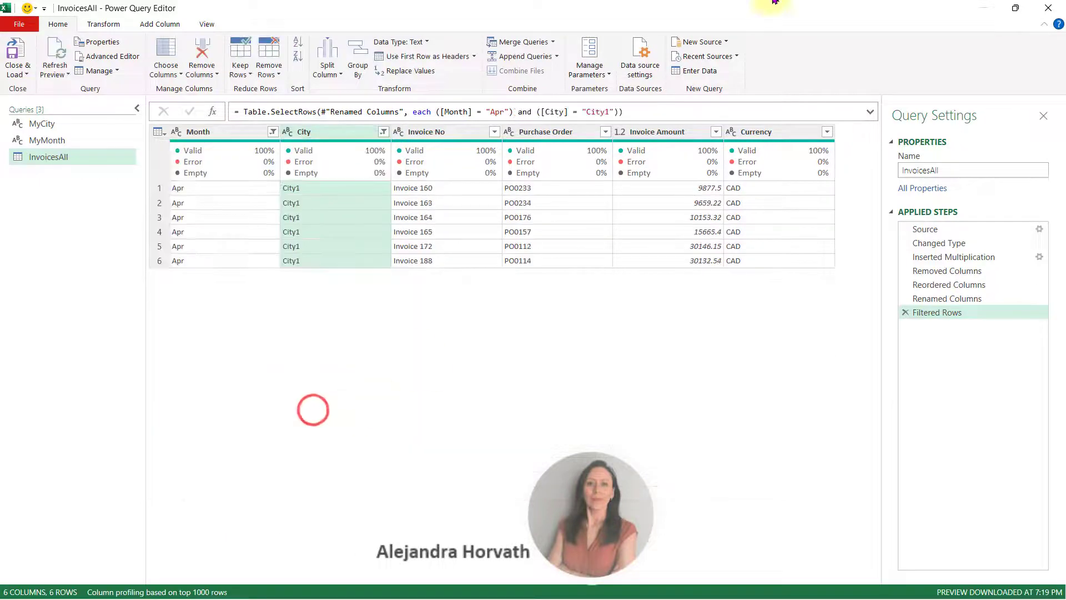
- In the Filtered Rows formula, replace the hard-coded "Apr" with MyMonth and "City1" with MyCity
{"action": "left_click", "coordinate": [487, 108]}
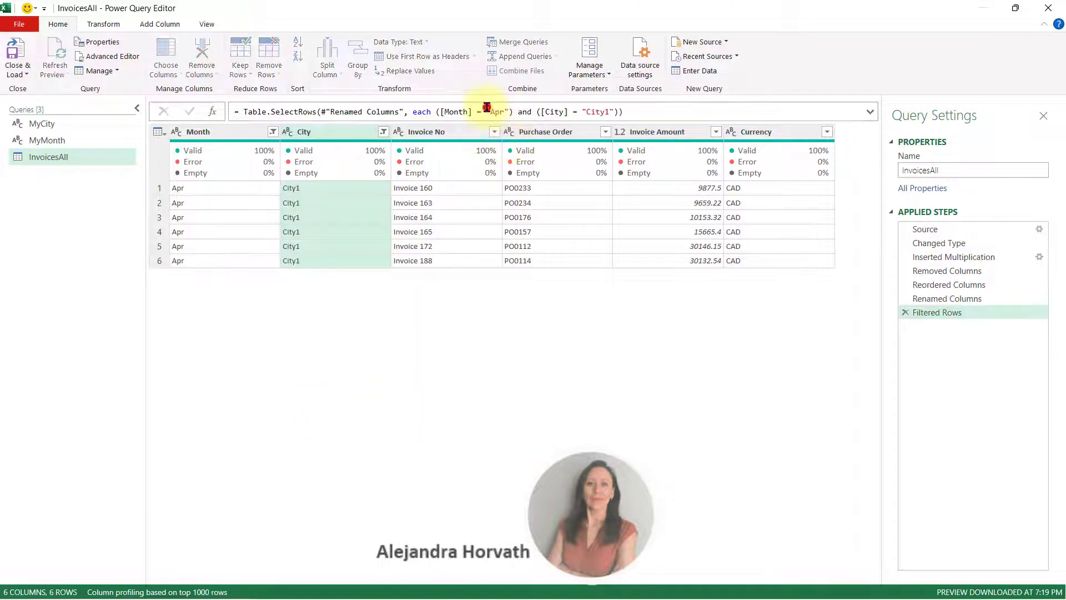
{"action": "left_click_drag", "start_coordinate": [501, 109], "coordinate": [507, 110]}
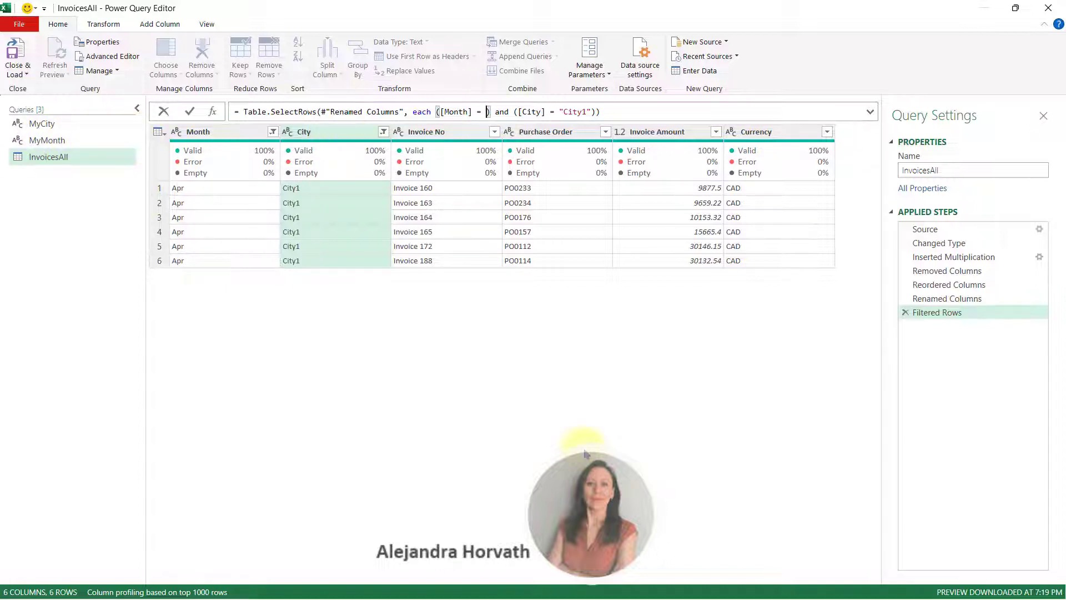
{"action": "type", "text": "MyM"}
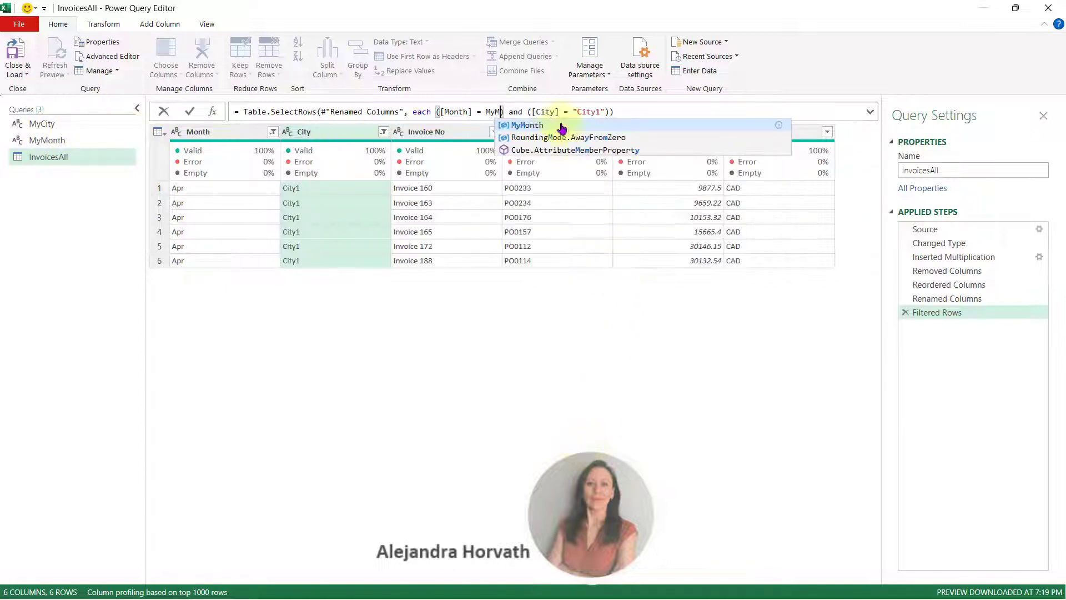
{"action": "left_click", "coordinate": [536, 127]}
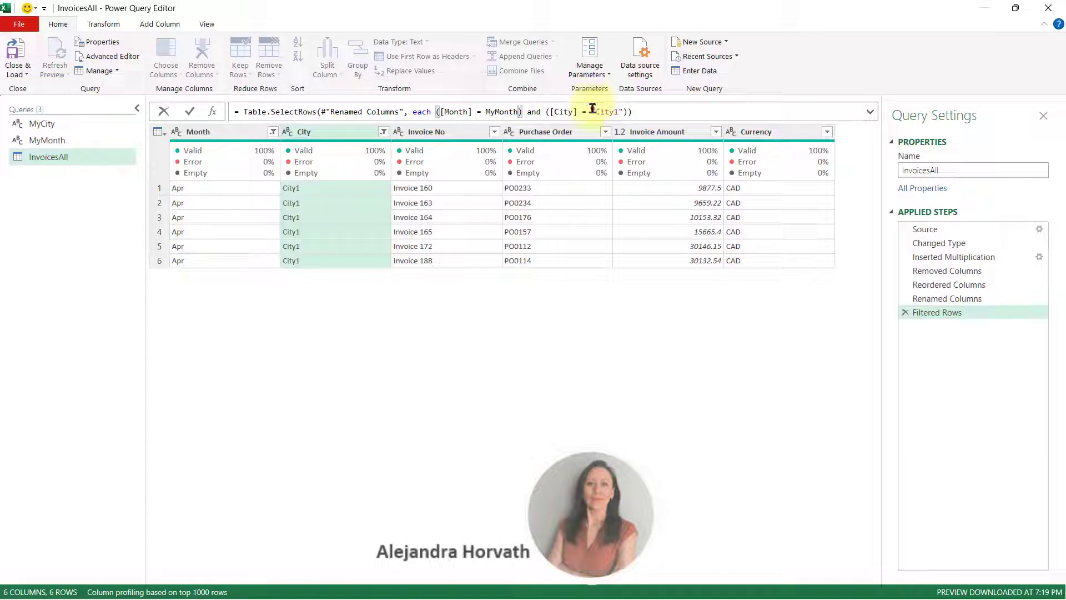
{"action": "left_click_drag", "start_coordinate": [591, 112], "coordinate": [623, 112]}
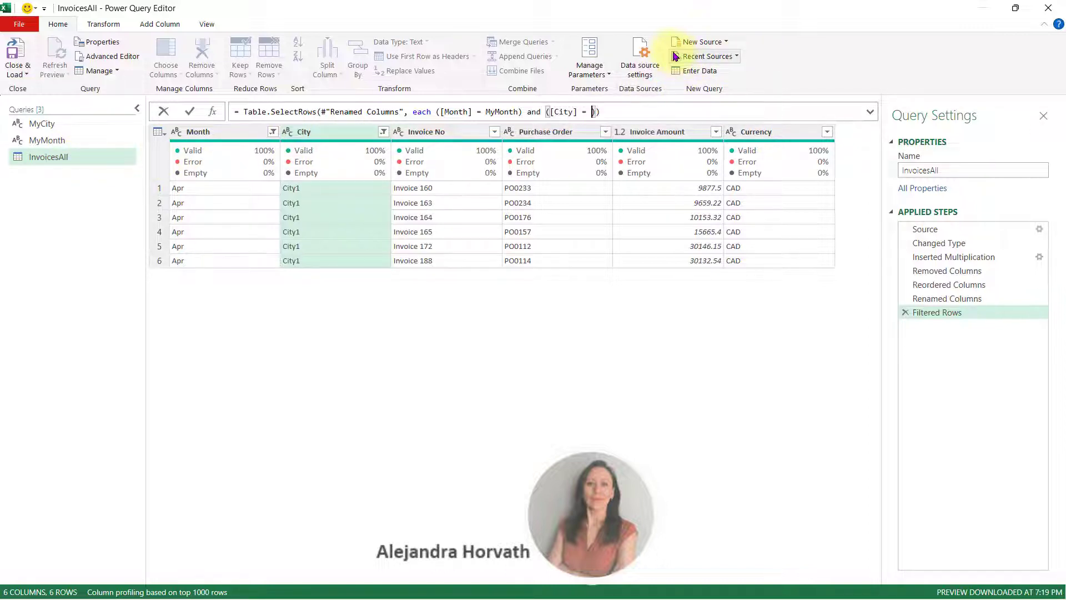
{"action": "type", "text": "MyCity"}
{"action": "key", "text": "Escape"}
{"action": "key", "text": "Return"}
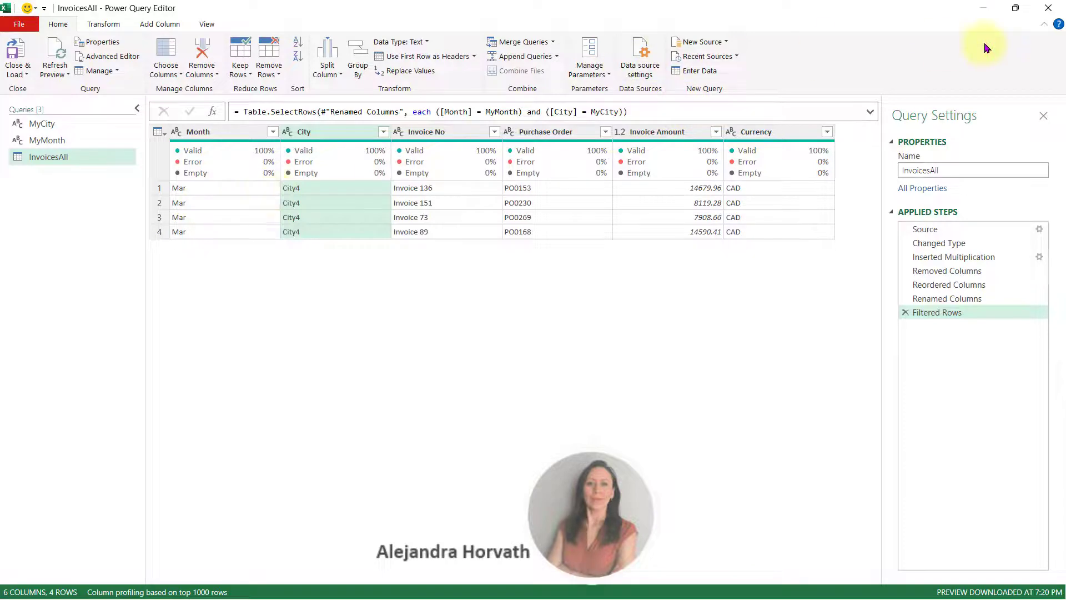
- Compare the Month and City values in the filtered query preview with the criteria table in the worksheet behind it
{"action": "left_click", "coordinate": [1015, 8]}
{"action": "left_click_drag", "start_coordinate": [726, 78], "coordinate": [557, 117]}
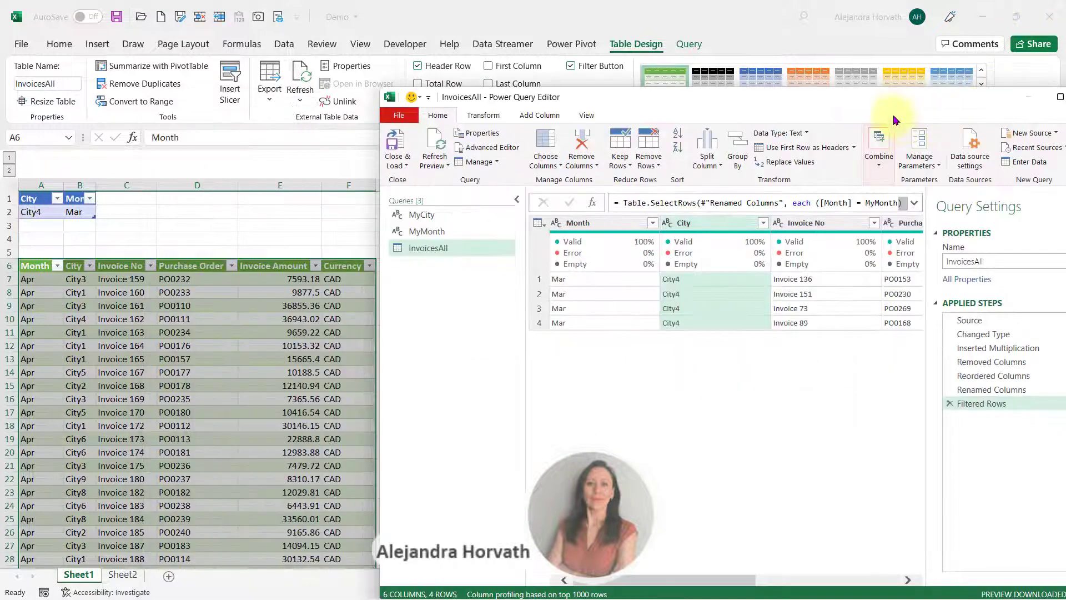
{"action": "left_click", "coordinate": [886, 107]}
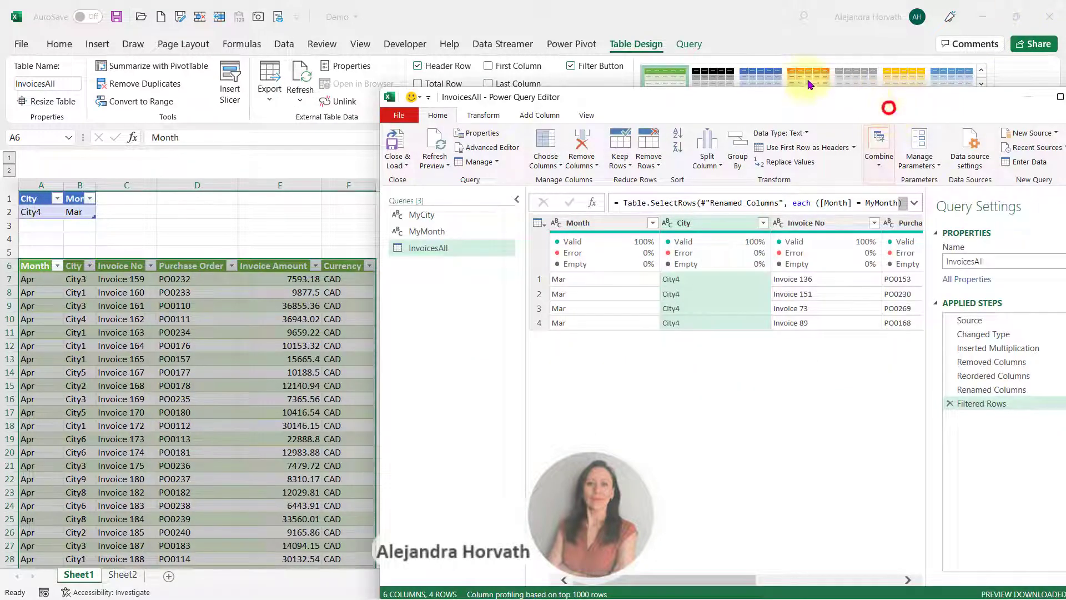
{"action": "left_click", "coordinate": [775, 94]}
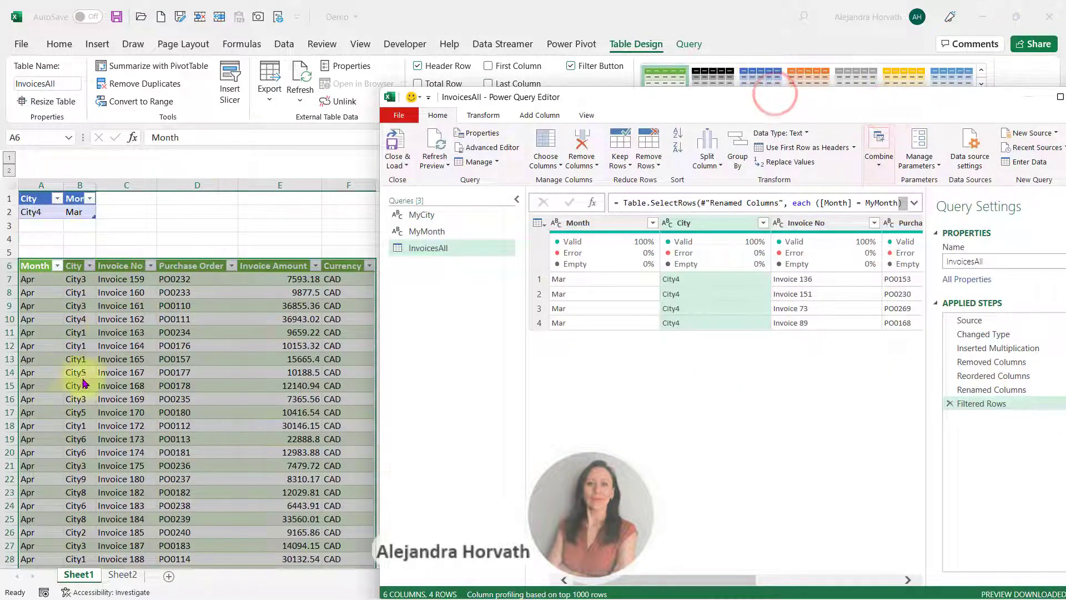
{"action": "left_click", "coordinate": [599, 280]}
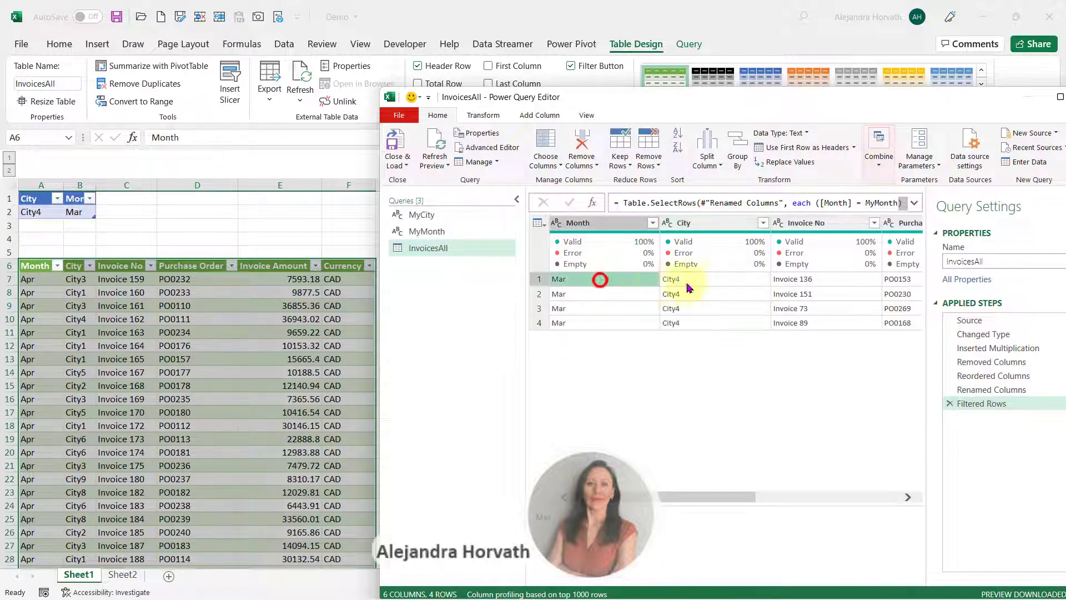
{"action": "left_click", "coordinate": [715, 282]}
{"action": "left_click", "coordinate": [815, 279]}
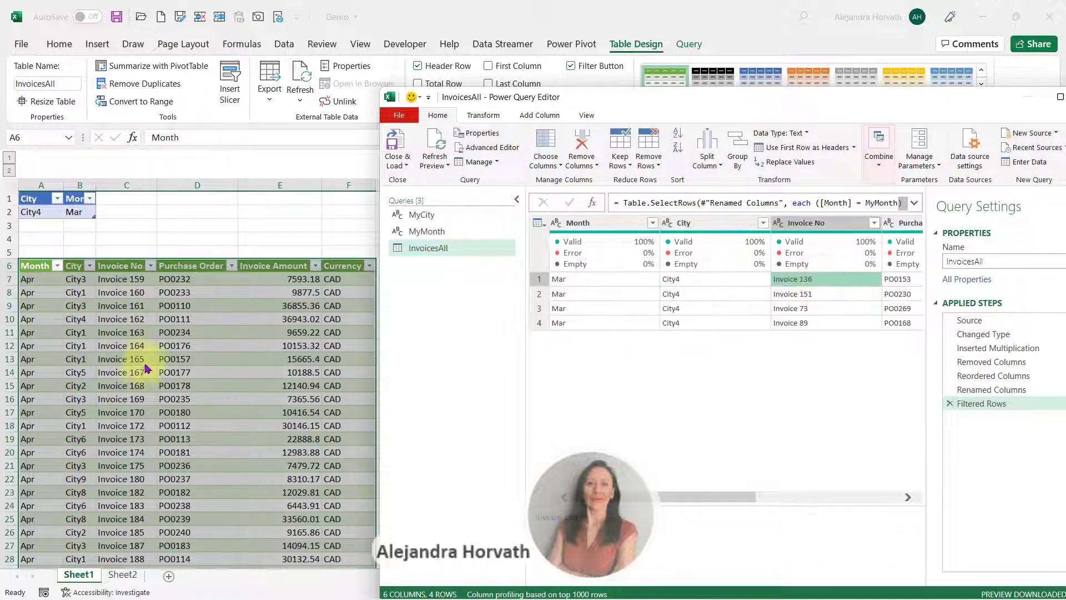
{"action": "left_click_drag", "start_coordinate": [867, 101], "coordinate": [821, 31]}
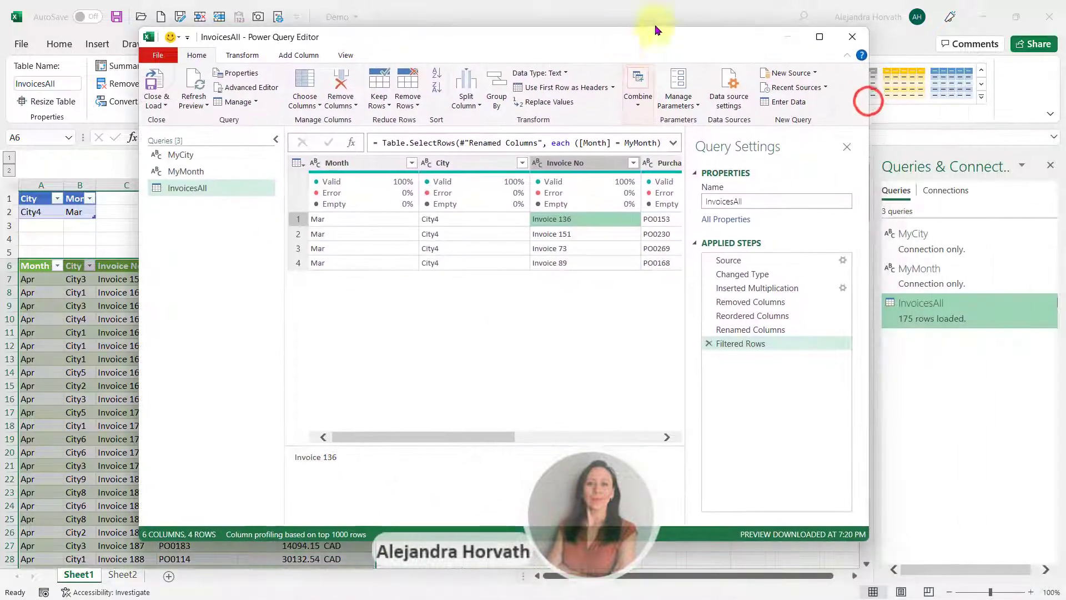
{"action": "double_click", "coordinate": [822, 31]}
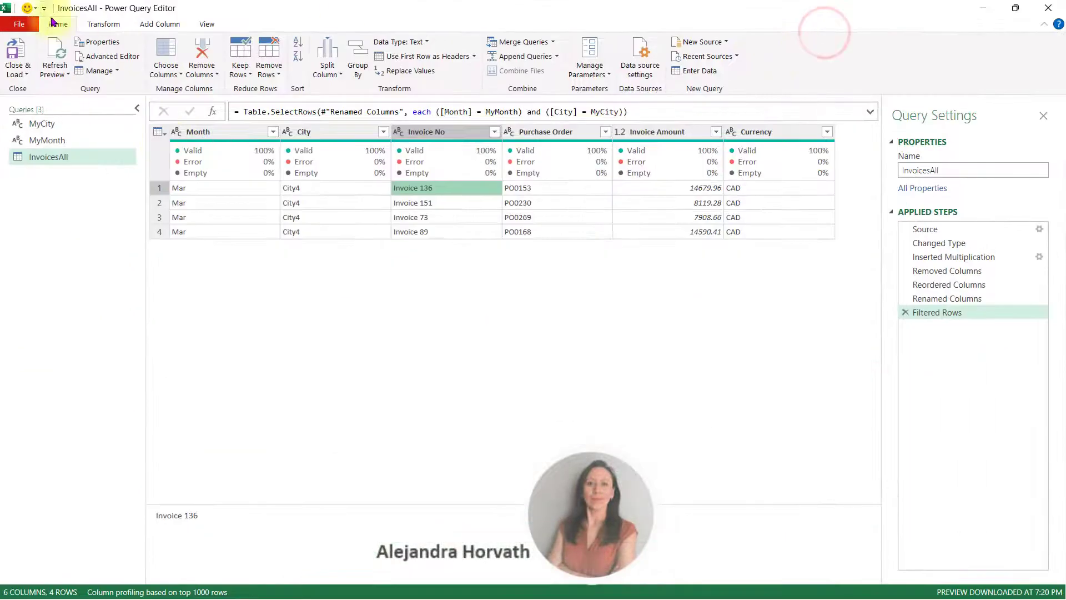
- Close the query editor and load the filtered InvoicesAll results into the worksheet table
{"action": "left_click", "coordinate": [17, 74]}
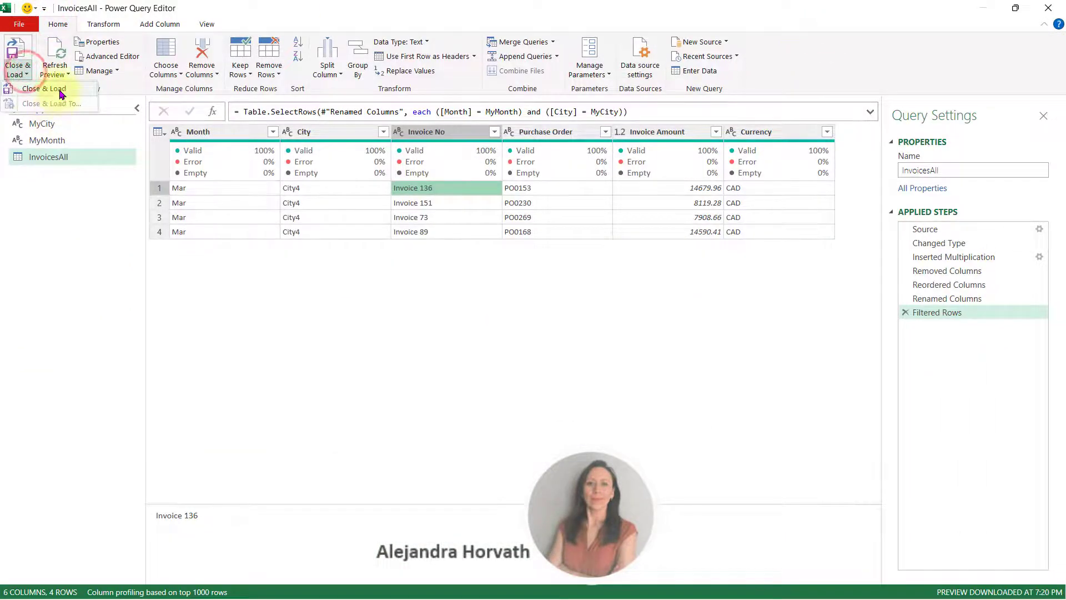
{"action": "left_click", "coordinate": [58, 88]}
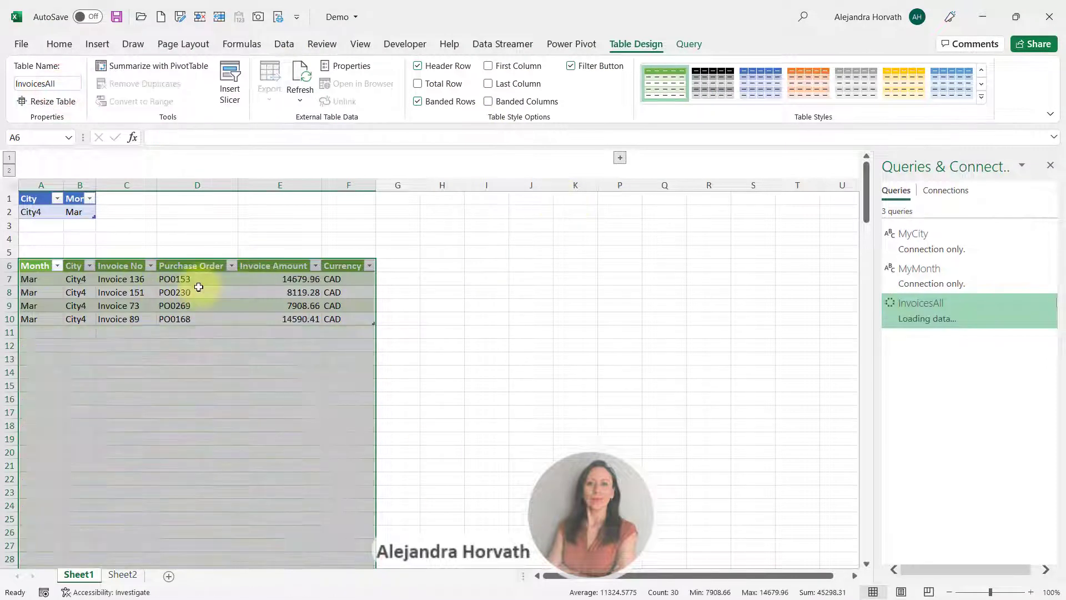
{"action": "left_click", "coordinate": [59, 282]}
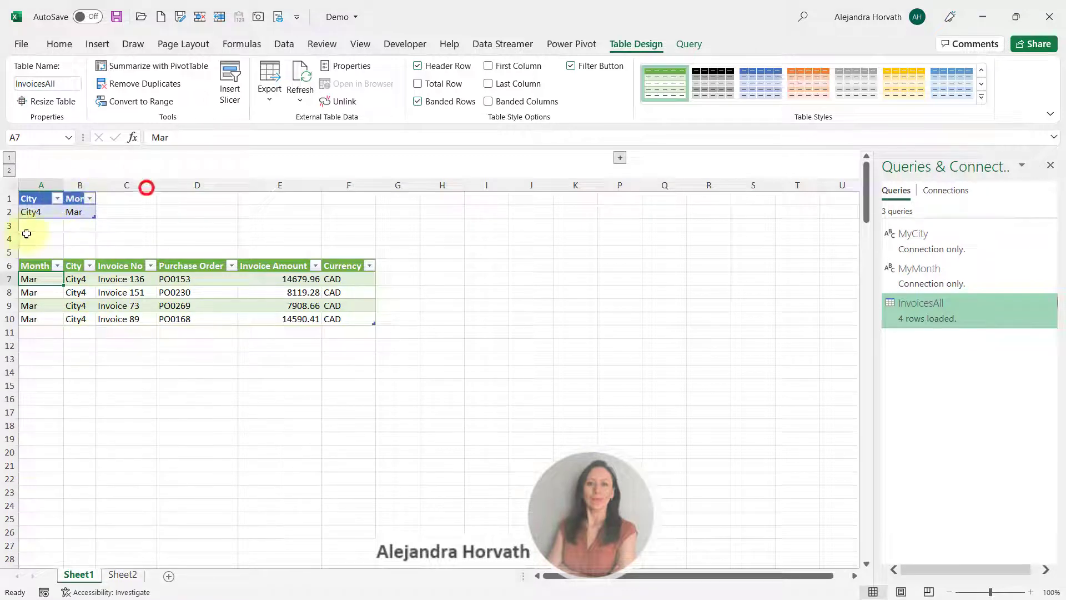
- Choose City8 as the City criterion in cell A2, refresh the invoice table and check its City column
{"action": "left_click", "coordinate": [46, 214]}
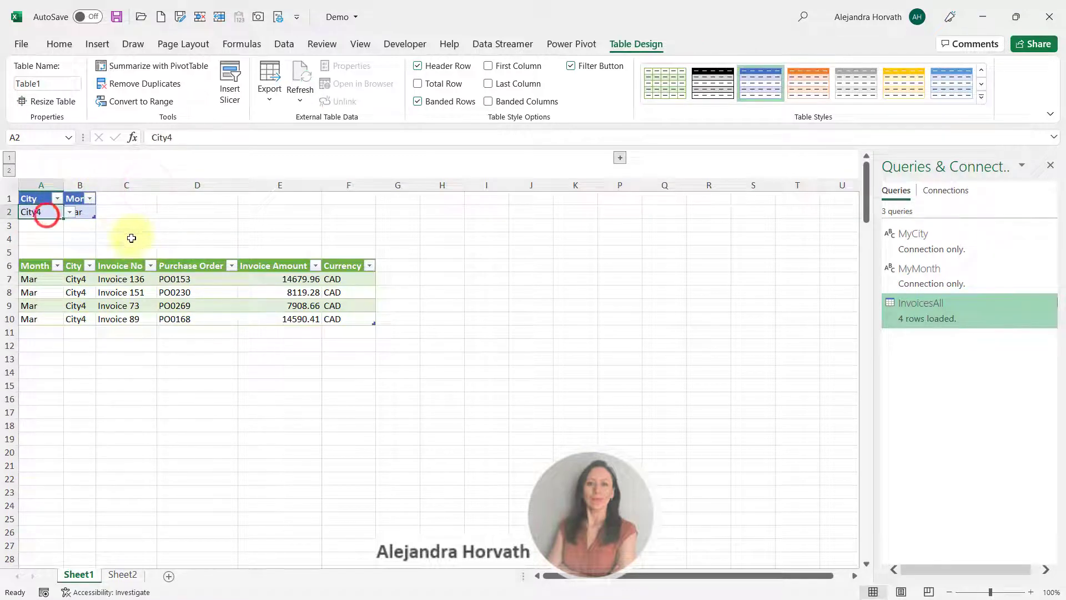
{"action": "left_click", "coordinate": [70, 212]}
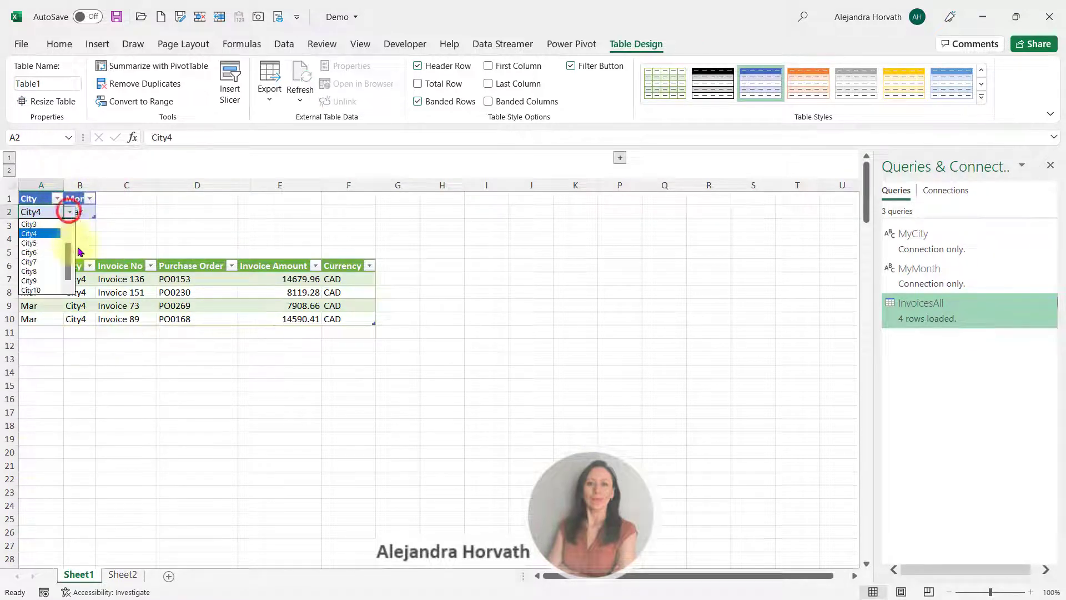
{"action": "left_click", "coordinate": [44, 272]}
{"action": "left_click", "coordinate": [214, 304]}
{"action": "right_click", "coordinate": [220, 304]}
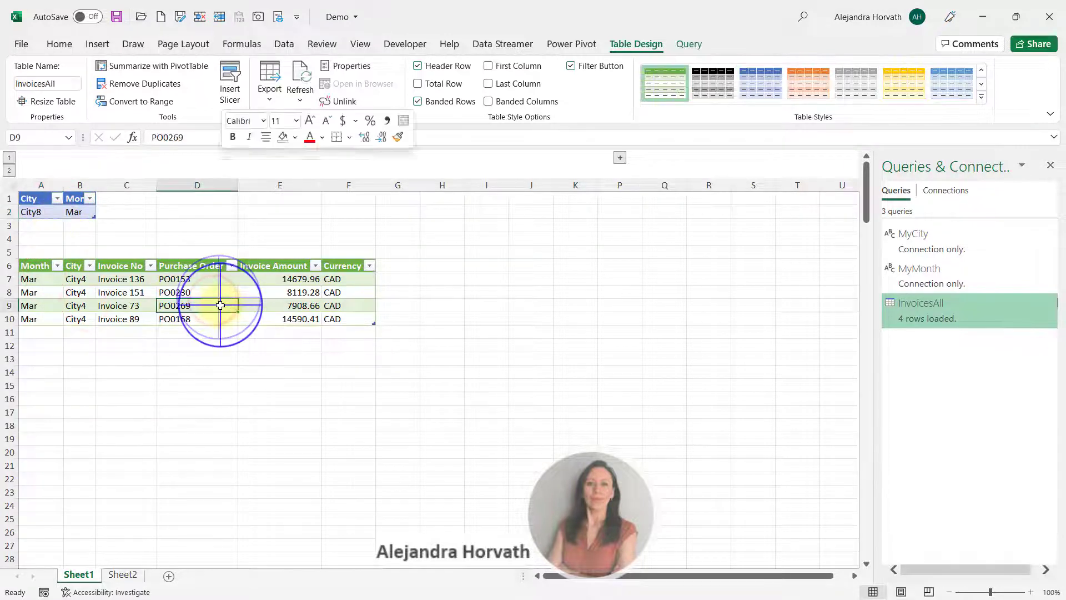
{"action": "left_click", "coordinate": [281, 293]}
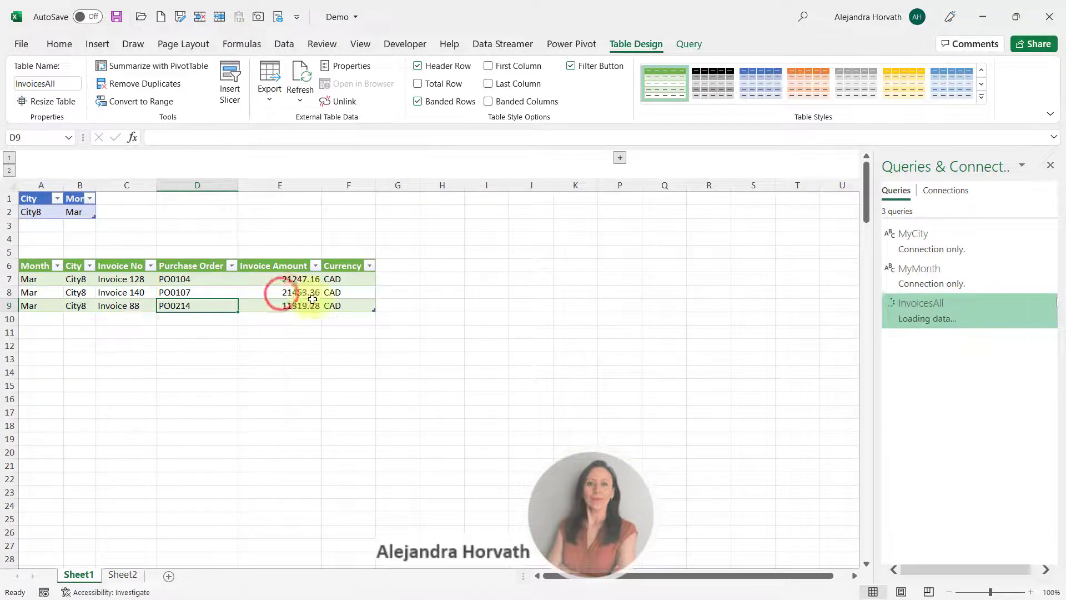
{"action": "left_click", "coordinate": [77, 302]}
{"action": "left_click", "coordinate": [76, 279]}
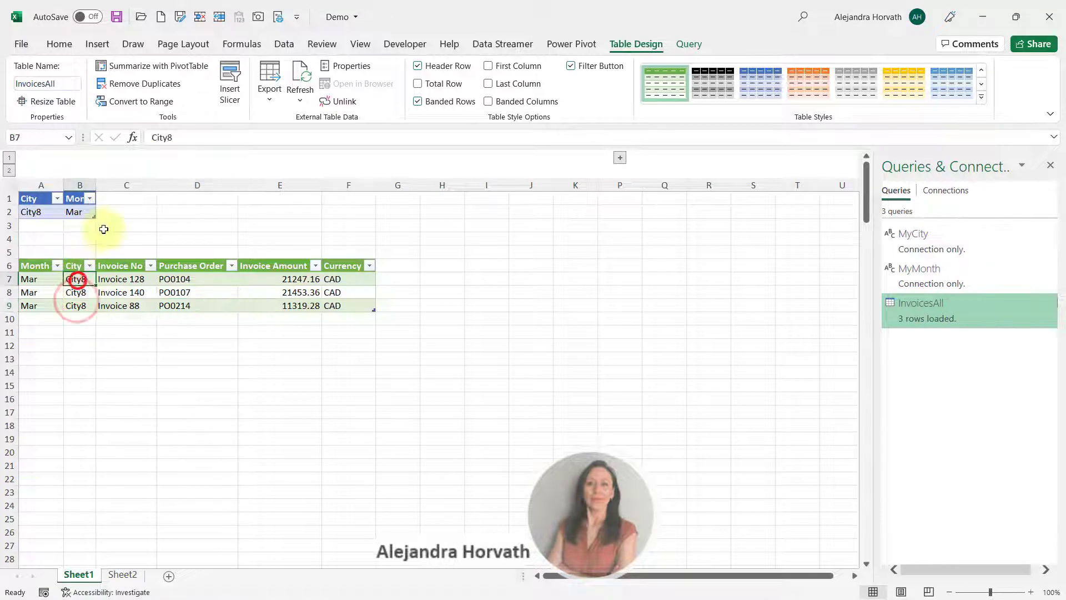
- Choose Feb as the Month criterion in cell B2, refresh all queries and check the Month and City columns
{"action": "left_click", "coordinate": [83, 213]}
{"action": "left_click", "coordinate": [102, 211]}
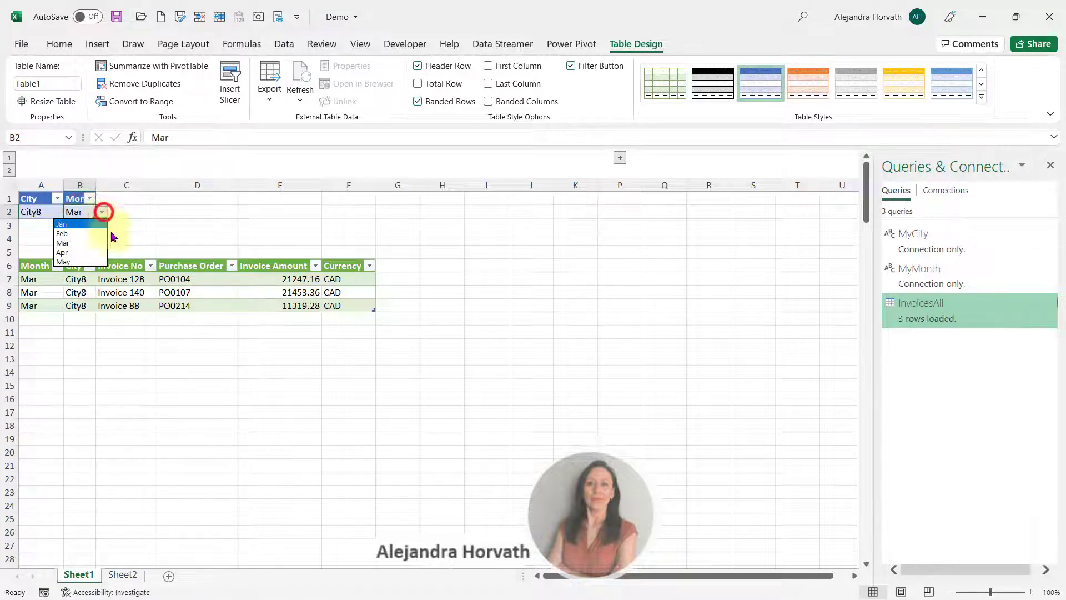
{"action": "left_click", "coordinate": [87, 235]}
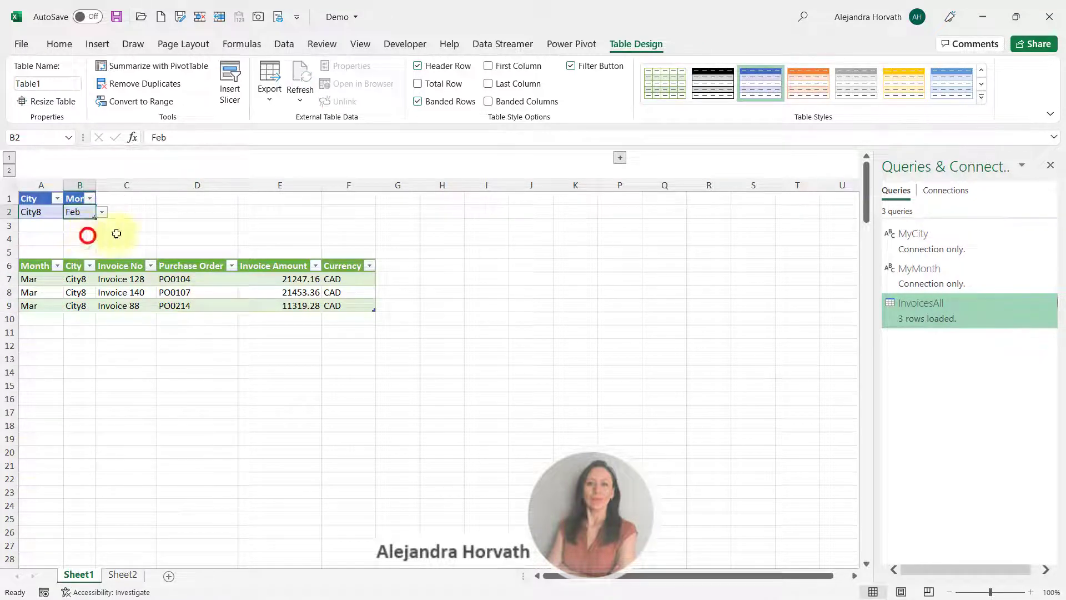
{"action": "left_click", "coordinate": [284, 44]}
{"action": "left_click", "coordinate": [268, 76]}
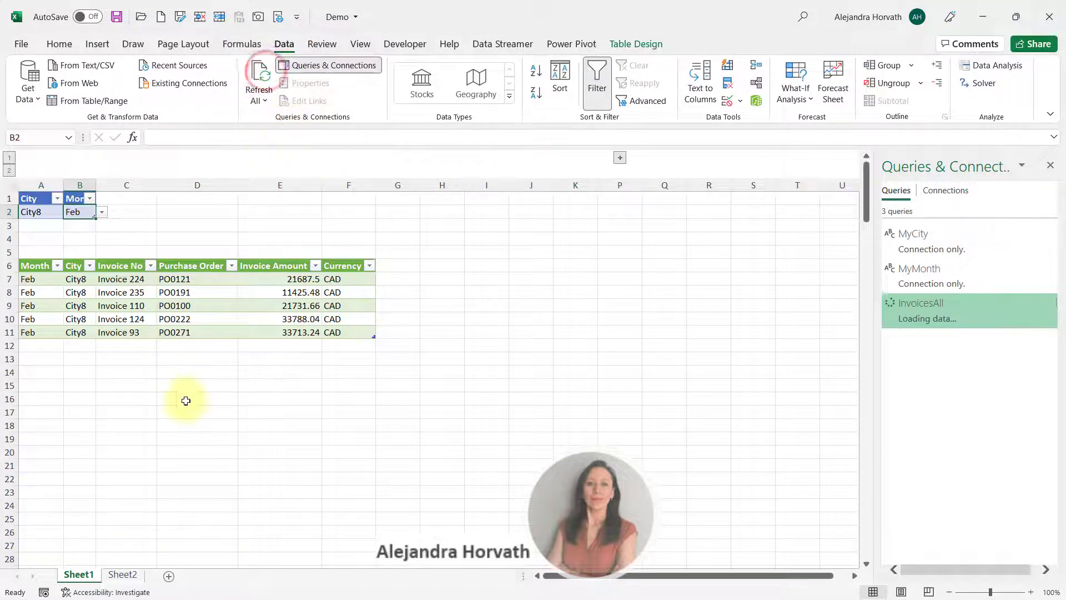
{"action": "left_click", "coordinate": [43, 309]}
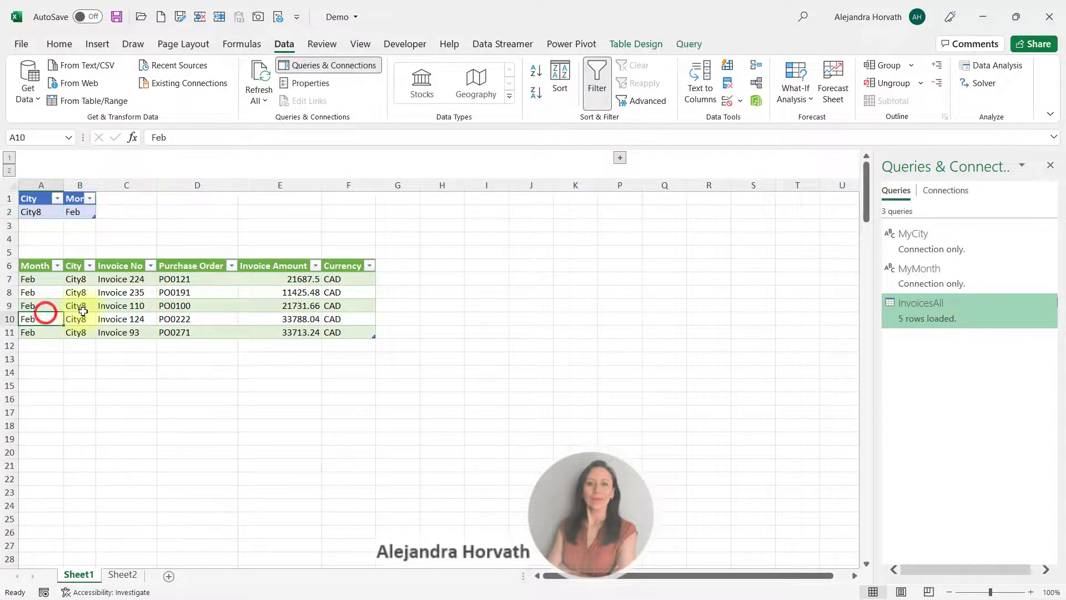
{"action": "left_click", "coordinate": [78, 306]}
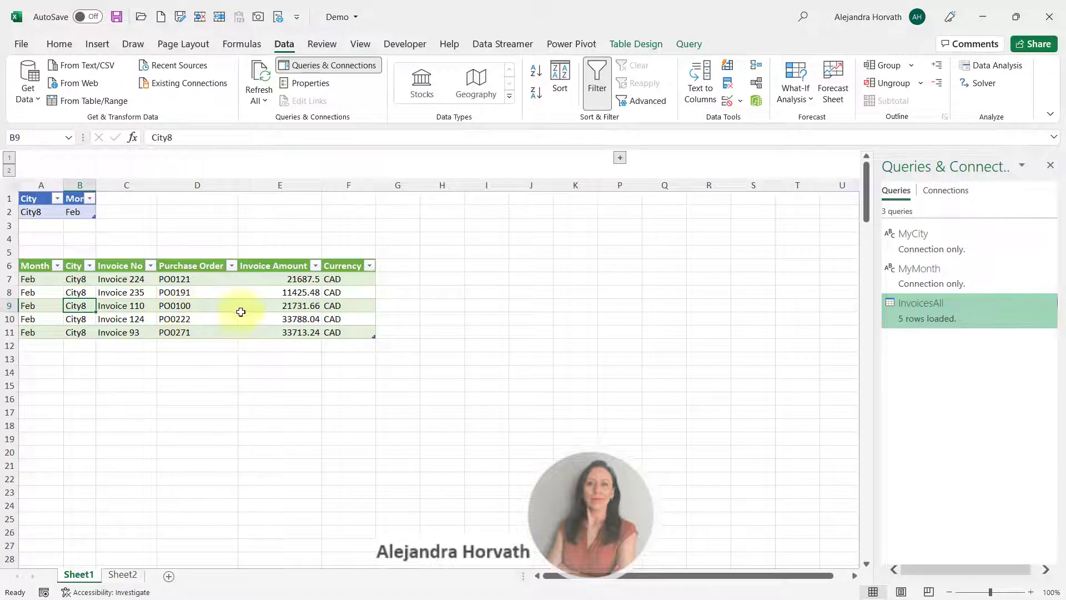
- Expand the collapsed column group beside the invoice table and review its Path and File cells
{"action": "mouse_move", "coordinate": [1007, 310]}
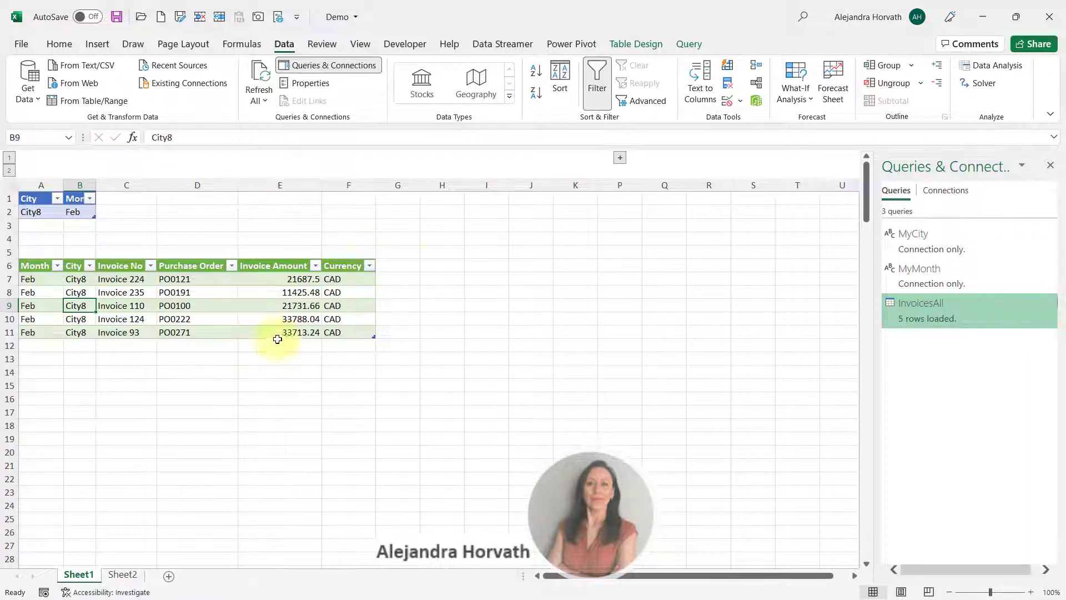
{"action": "left_click", "coordinate": [620, 159]}
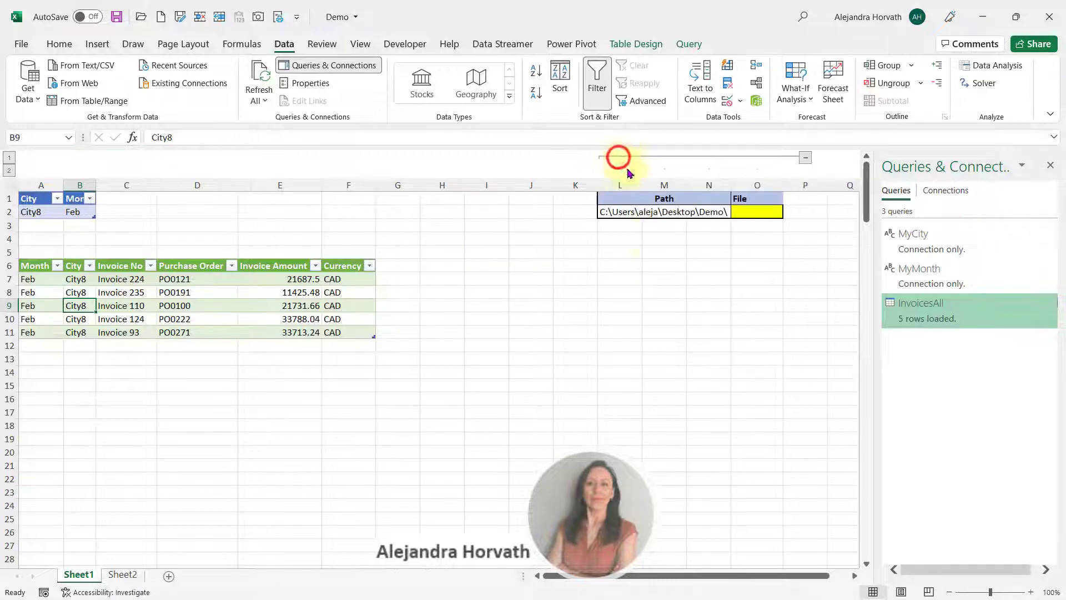
{"action": "left_click", "coordinate": [619, 216]}
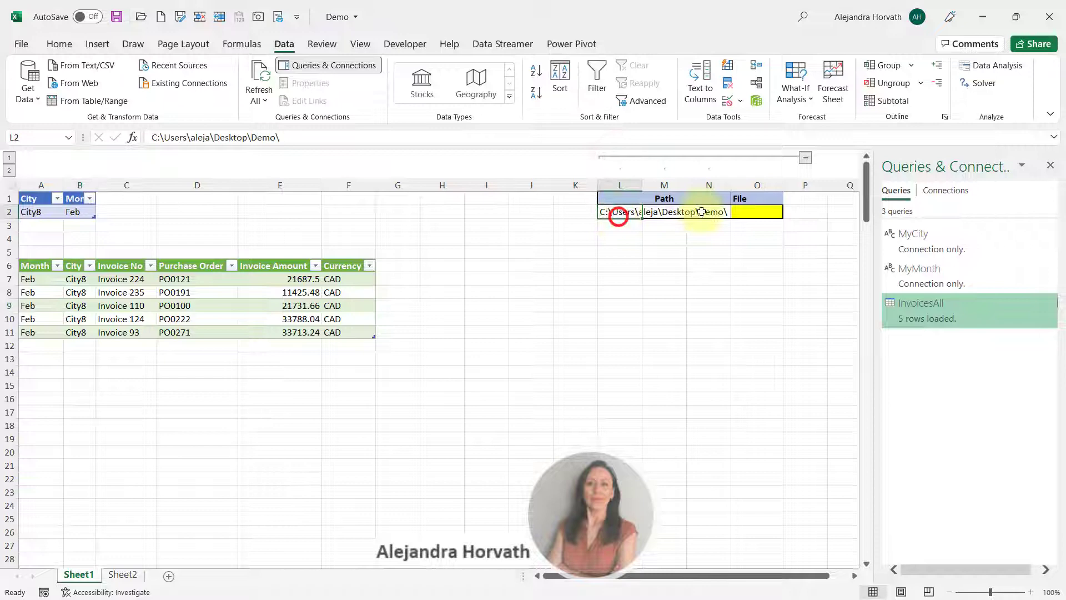
{"action": "left_click", "coordinate": [749, 211]}
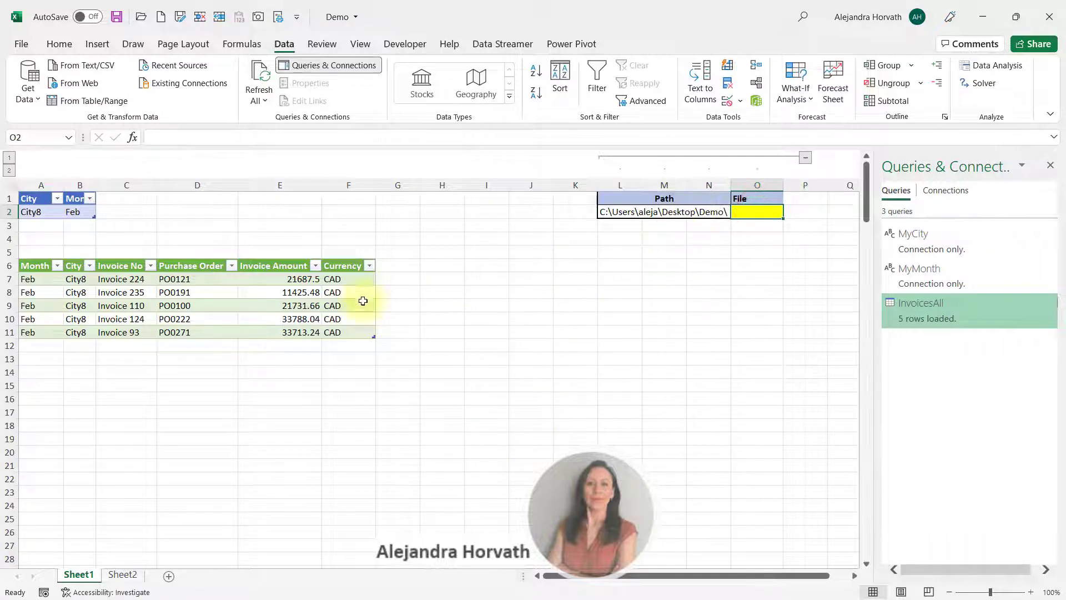
{"action": "left_click", "coordinate": [97, 296]}
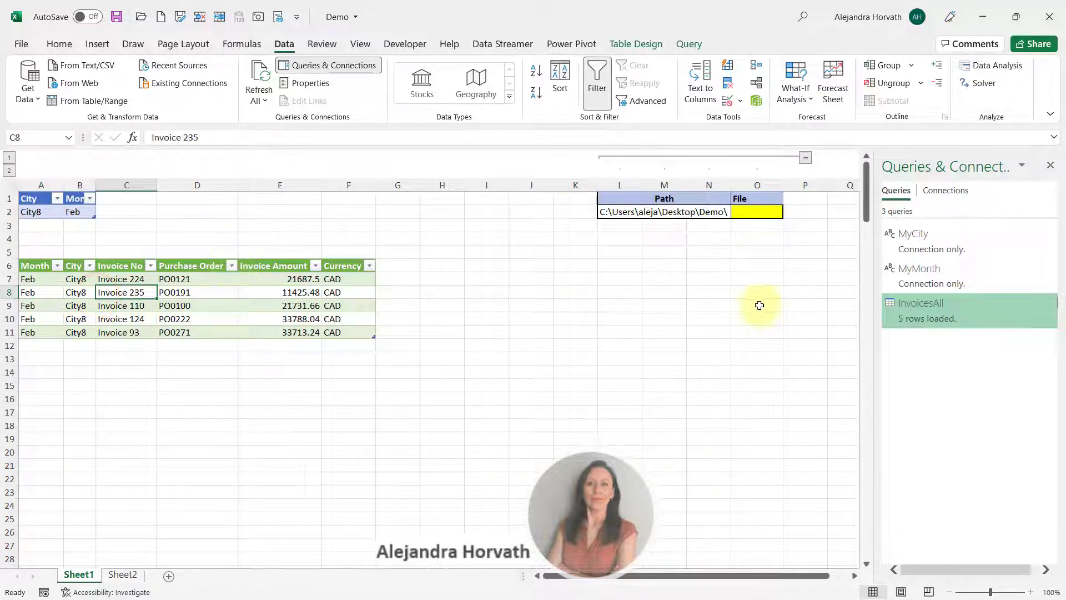
- Expand both collapsed column groups on Sheet2 and review the CSV file names in cells A2:A6
{"action": "left_click", "coordinate": [640, 276]}
{"action": "left_click", "coordinate": [745, 211]}
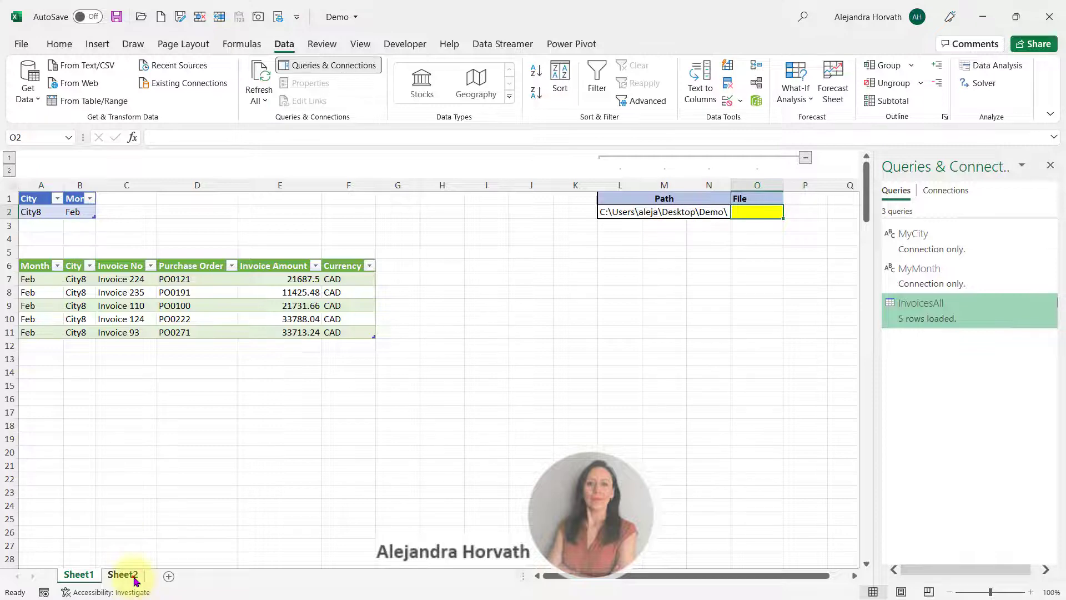
{"action": "left_click", "coordinate": [123, 575]}
{"action": "left_click", "coordinate": [41, 159]}
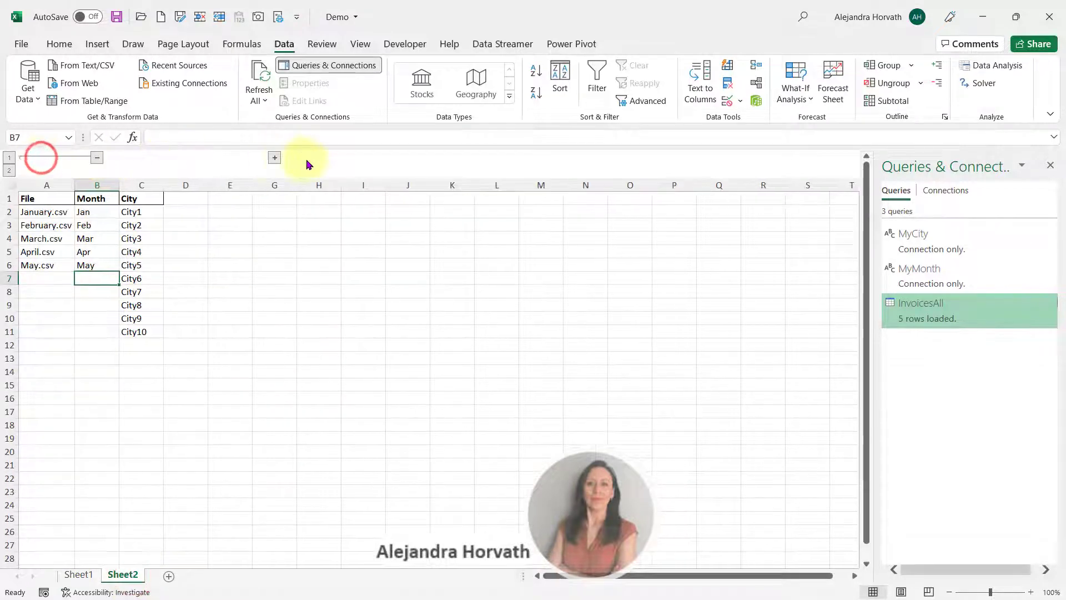
{"action": "left_click", "coordinate": [276, 158]}
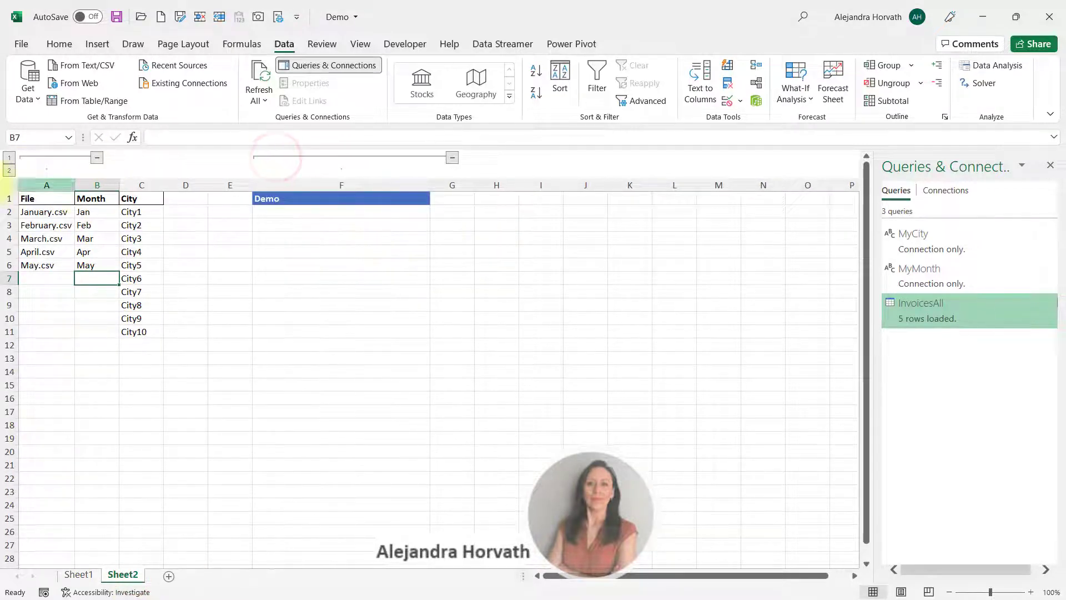
{"action": "left_click", "coordinate": [66, 219]}
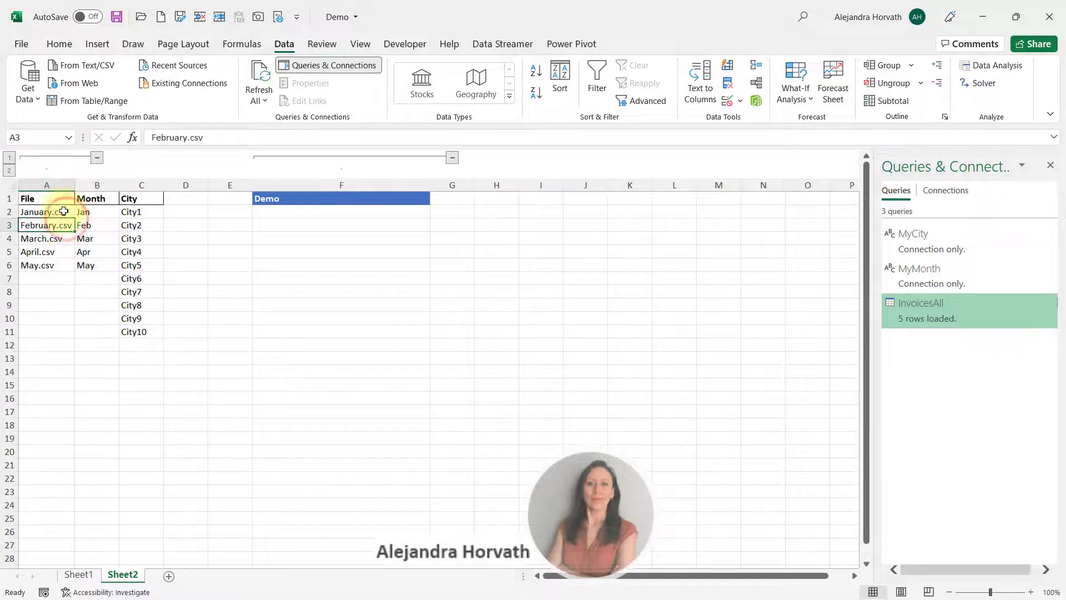
{"action": "left_click_drag", "start_coordinate": [62, 210], "coordinate": [61, 267]}
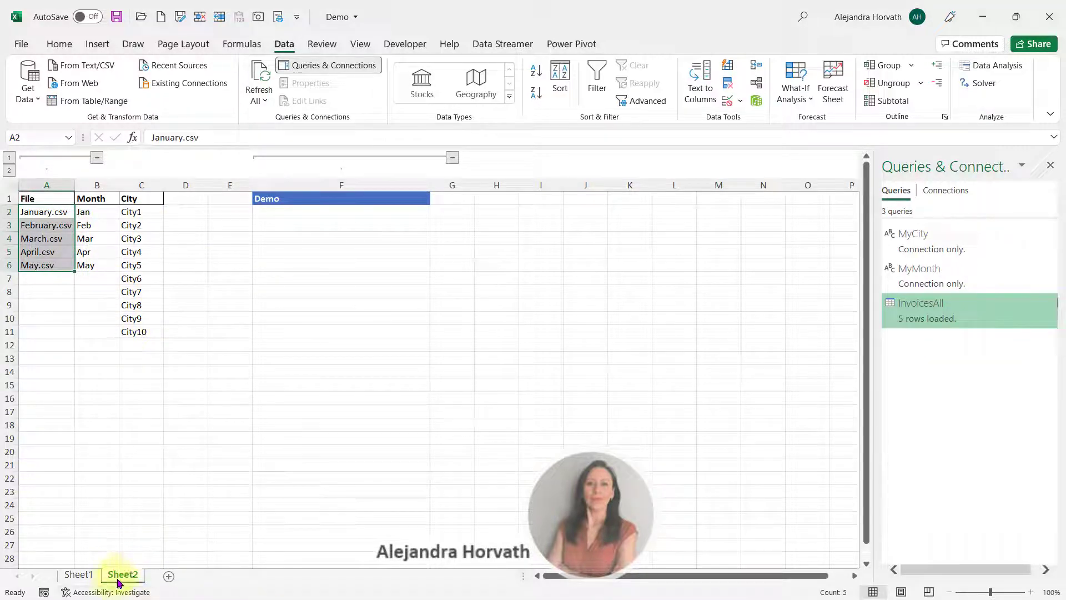
- Add list data validation to the File cell O2 on Sheet1, using Sheet2 cells A2:A6 as the source
{"action": "left_click", "coordinate": [91, 580]}
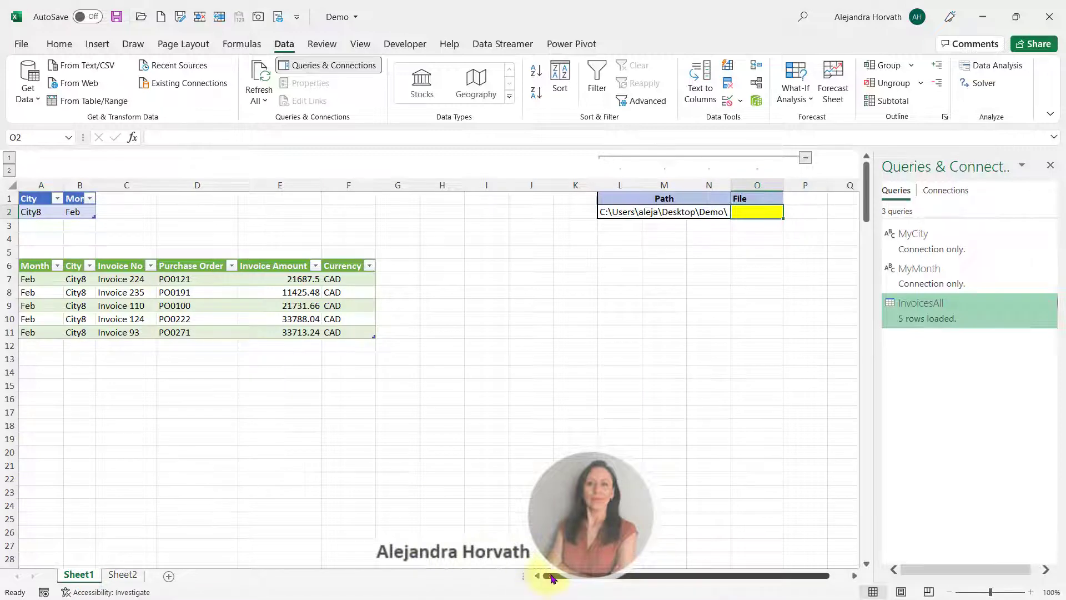
{"action": "left_click_drag", "start_coordinate": [544, 575], "coordinate": [553, 576]}
{"action": "left_click", "coordinate": [834, 428]}
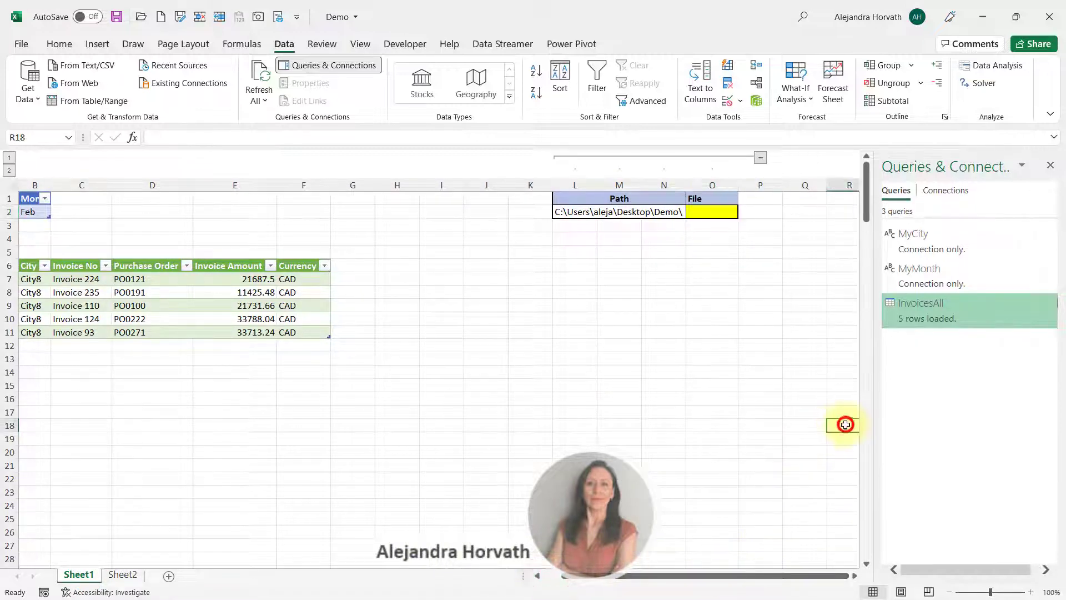
{"action": "key", "text": "Right"}
{"action": "key", "text": "Right"}
{"action": "key", "text": "Right"}
{"action": "key", "text": "Right"}
{"action": "key", "text": "Right"}
{"action": "key", "text": "Right"}
{"action": "scroll", "coordinate": [340, 228], "scroll_direction": "right", "scroll_amount": 4}
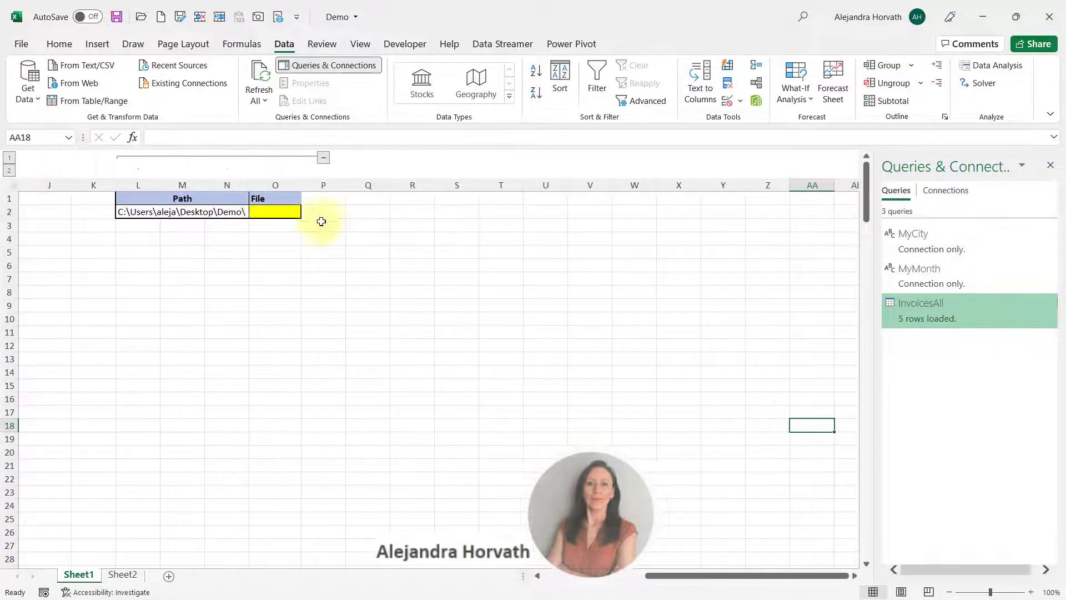
{"action": "left_click", "coordinate": [216, 211]}
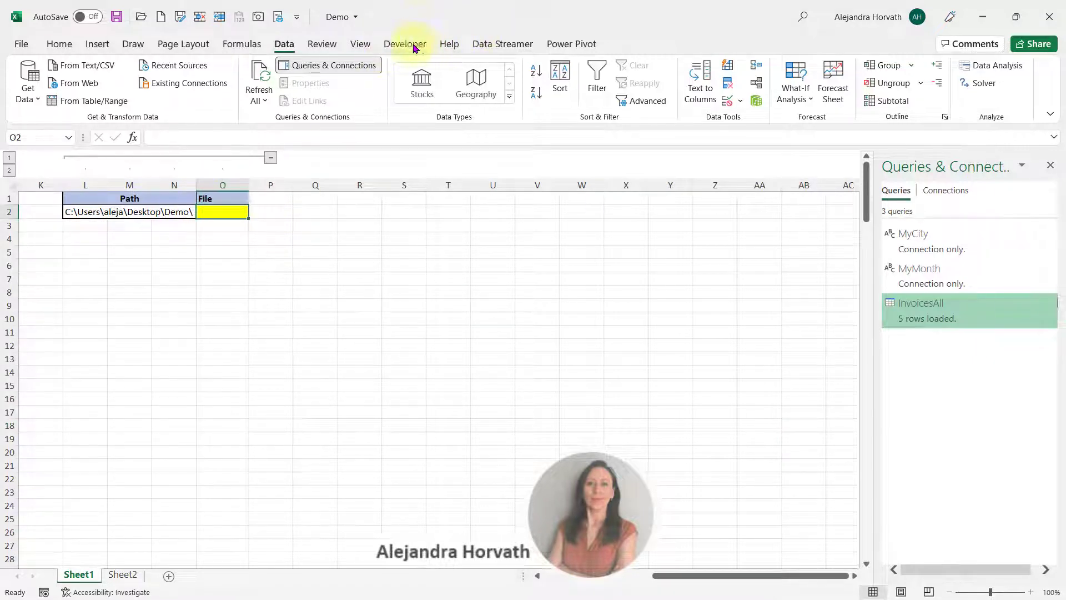
{"action": "left_click", "coordinate": [279, 47]}
{"action": "left_click", "coordinate": [738, 101]}
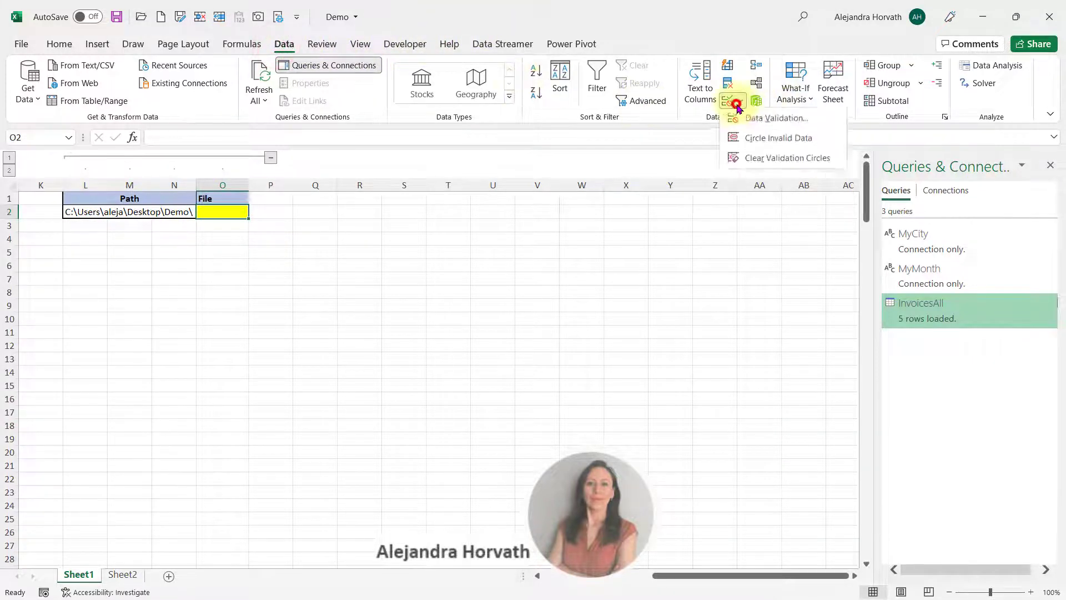
{"action": "left_click", "coordinate": [749, 121]}
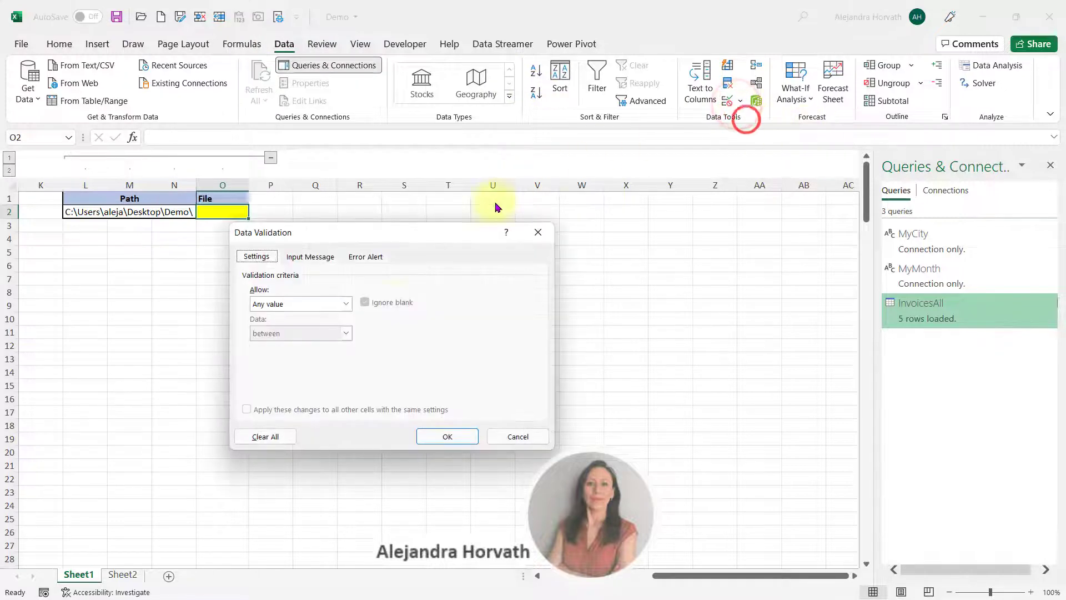
{"action": "left_click", "coordinate": [344, 304]}
{"action": "left_click", "coordinate": [332, 349]}
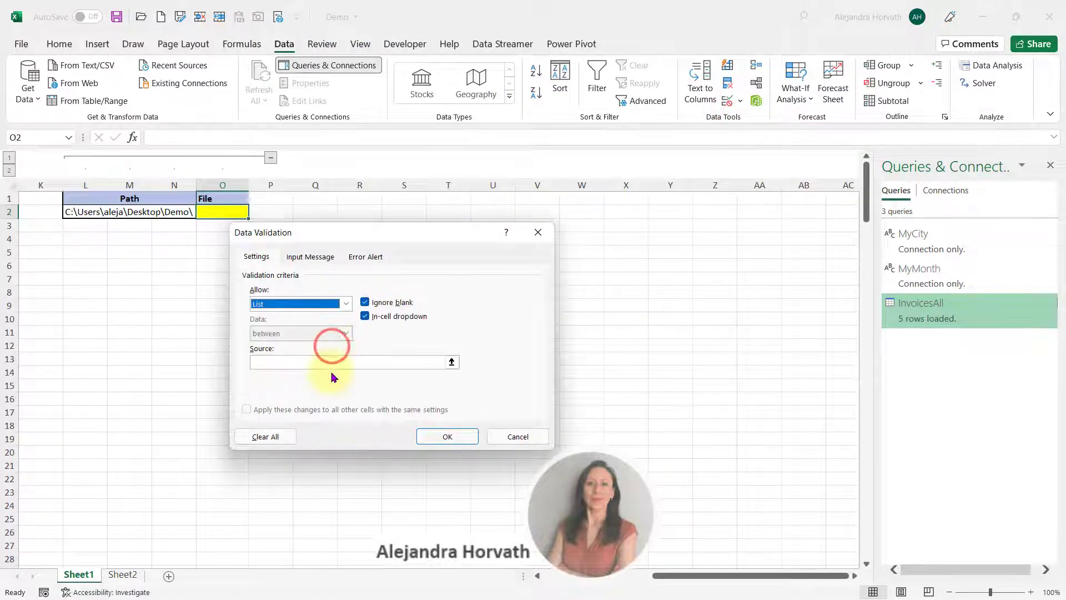
{"action": "left_click", "coordinate": [332, 362]}
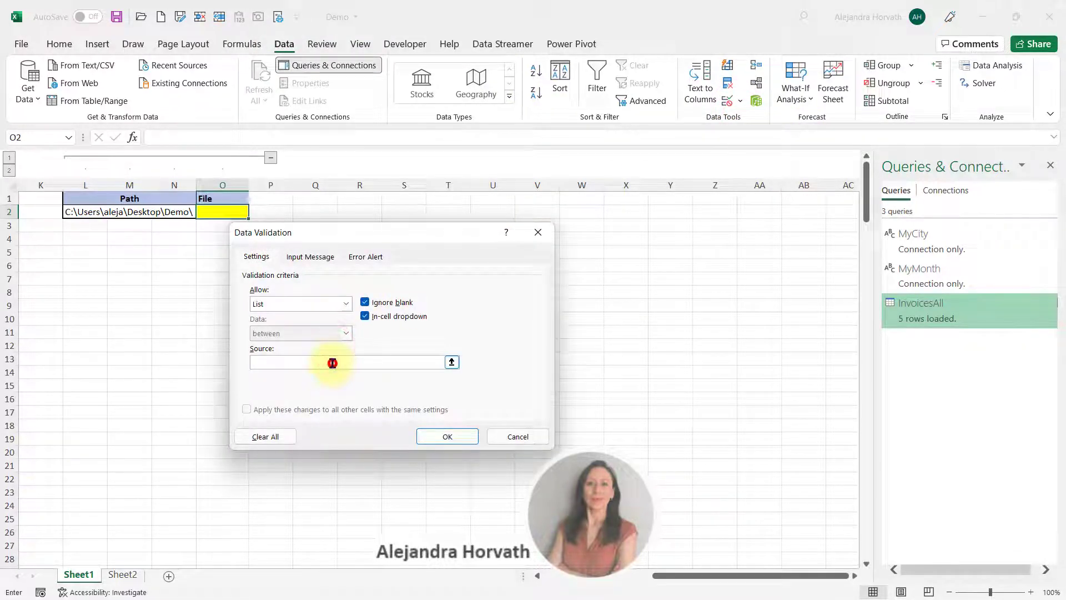
{"action": "left_click", "coordinate": [123, 575]}
{"action": "left_click_drag", "start_coordinate": [53, 211], "coordinate": [42, 267]}
{"action": "key", "text": "Return"}
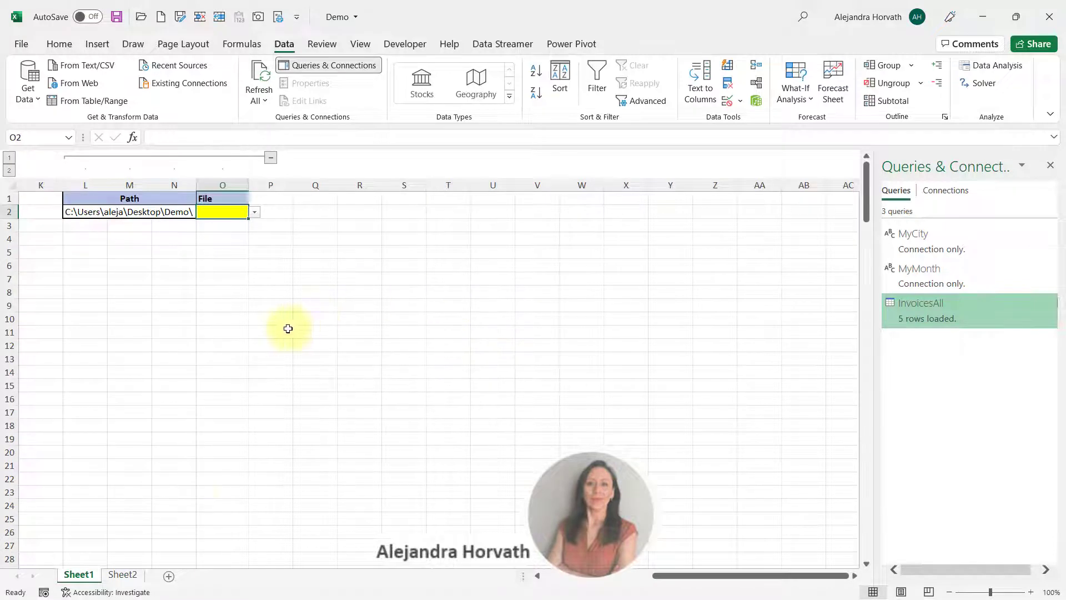
- Choose February.csv in the File cell O2 and widen column O to fit the file name
{"action": "left_click", "coordinate": [255, 213]}
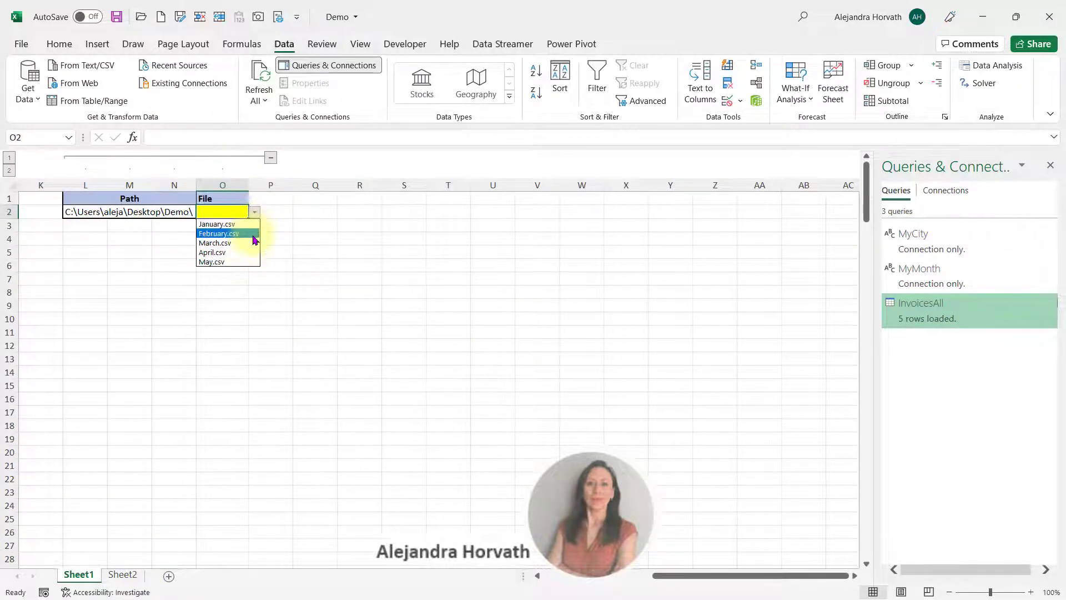
{"action": "left_click", "coordinate": [254, 234]}
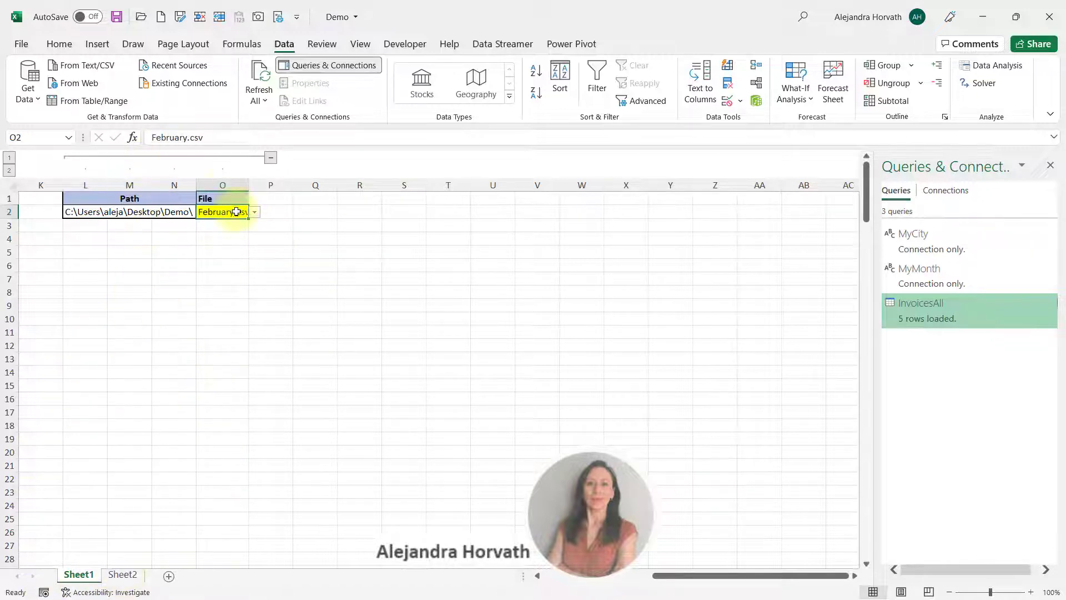
{"action": "left_click_drag", "start_coordinate": [249, 185], "coordinate": [278, 185]}
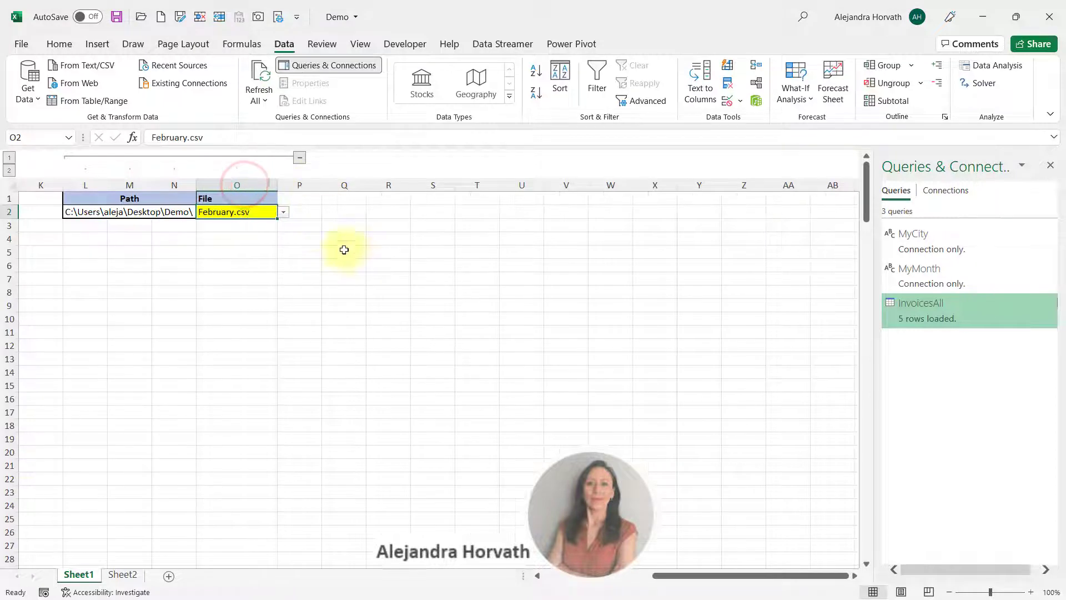
- Review the empty cell under the Demo header on Sheet2 and the Path and File cells on Sheet1
{"action": "left_click", "coordinate": [123, 574]}
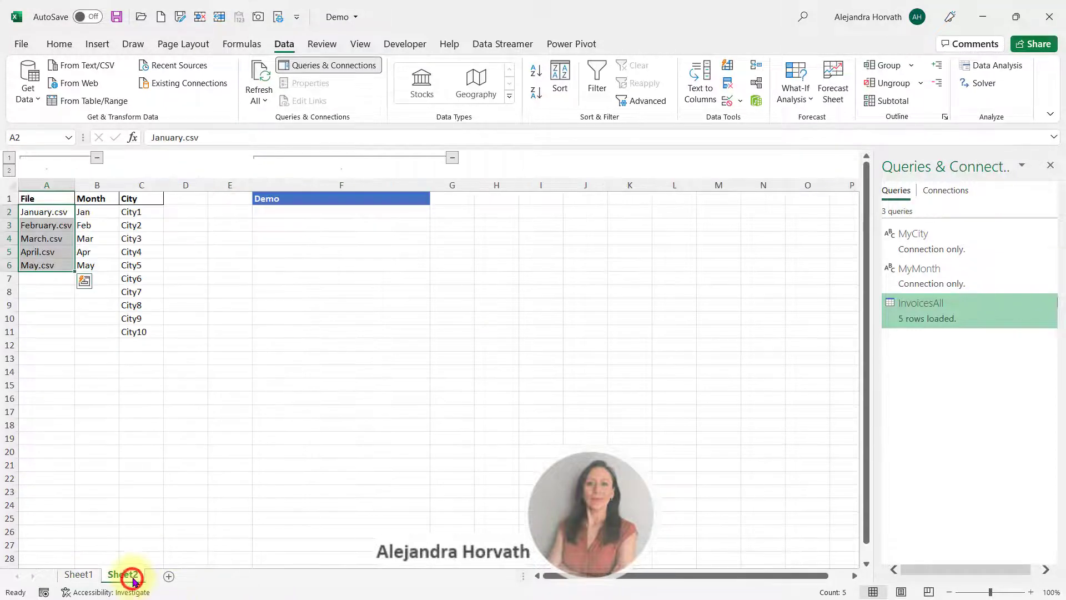
{"action": "left_click", "coordinate": [315, 211]}
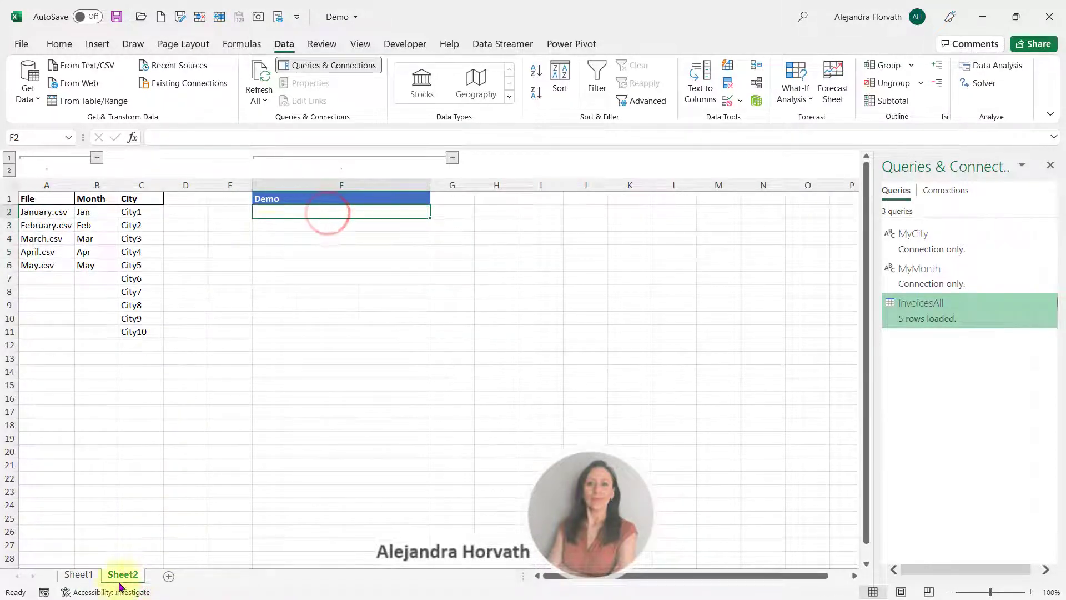
{"action": "left_click", "coordinate": [79, 574]}
{"action": "left_click", "coordinate": [81, 212]}
{"action": "left_click", "coordinate": [221, 211]}
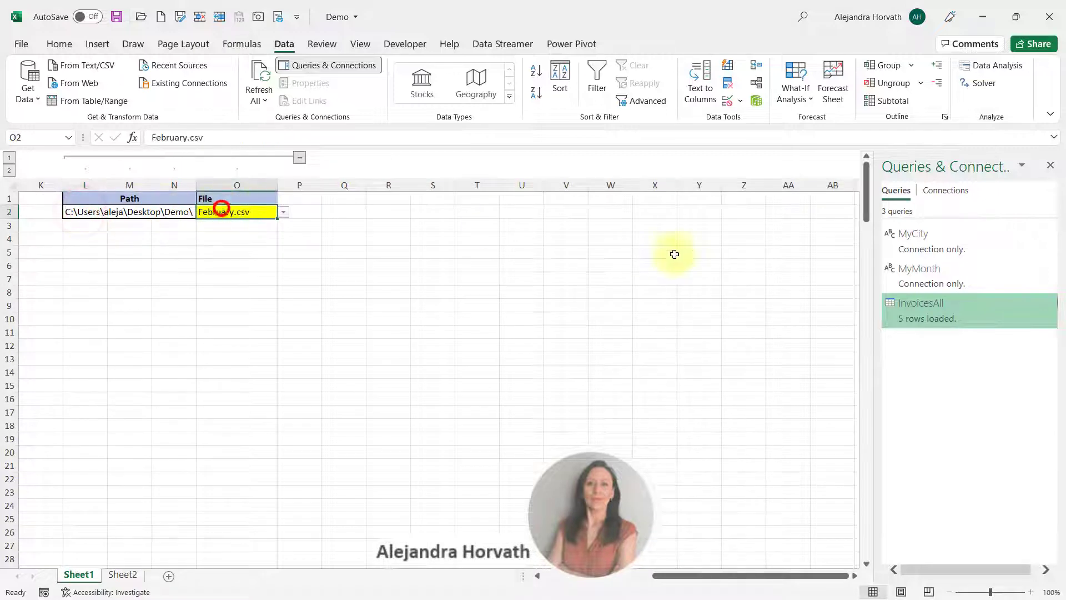
- Rename the Sheet2 worksheet as Reference
{"action": "left_click", "coordinate": [141, 579]}
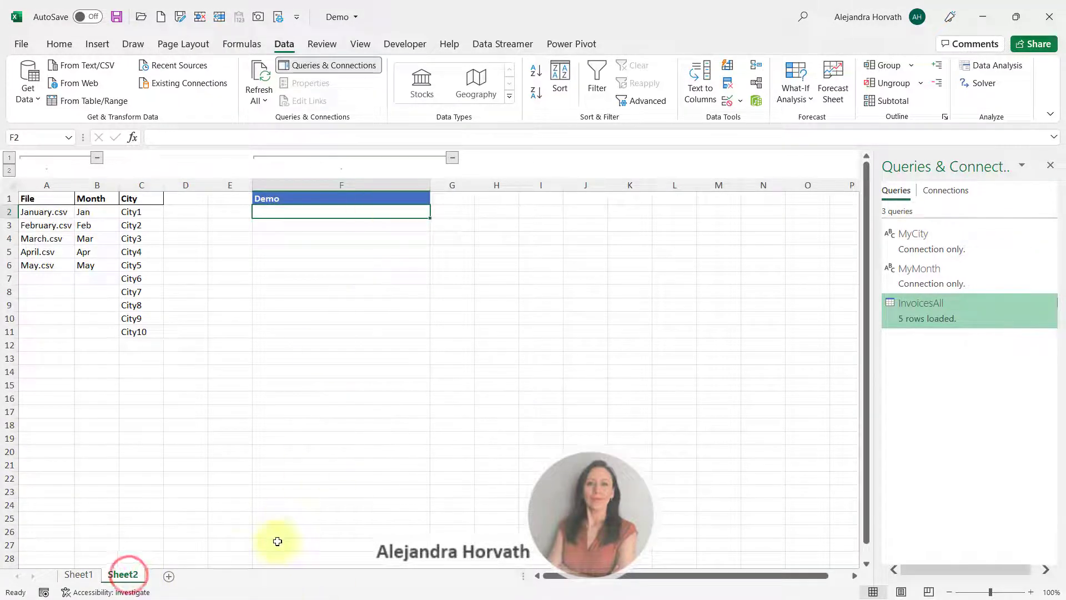
{"action": "double_click", "coordinate": [123, 574]}
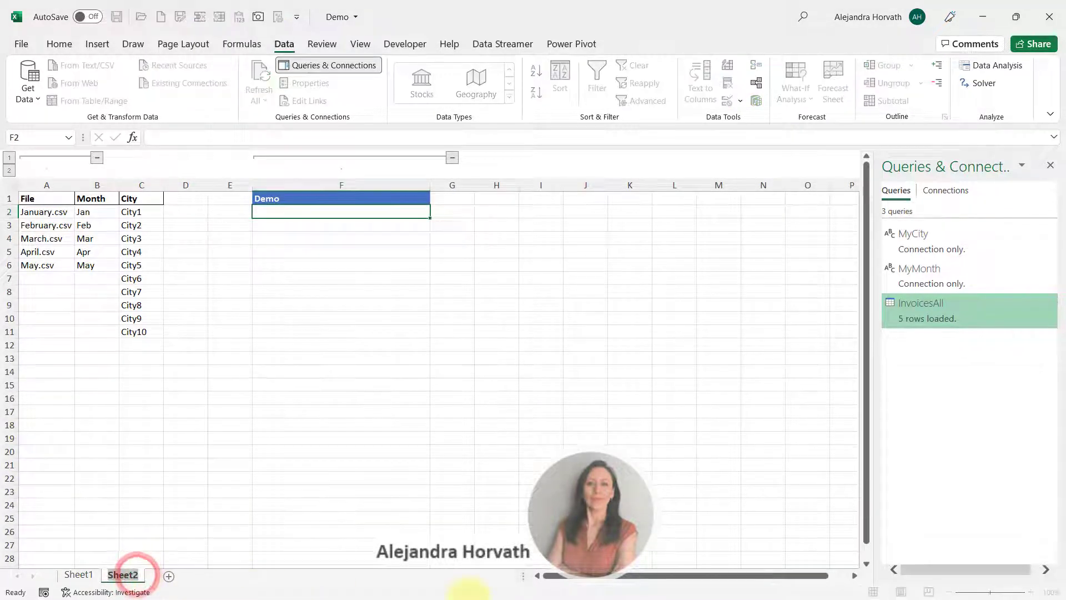
{"action": "type", "text": "Reference"}
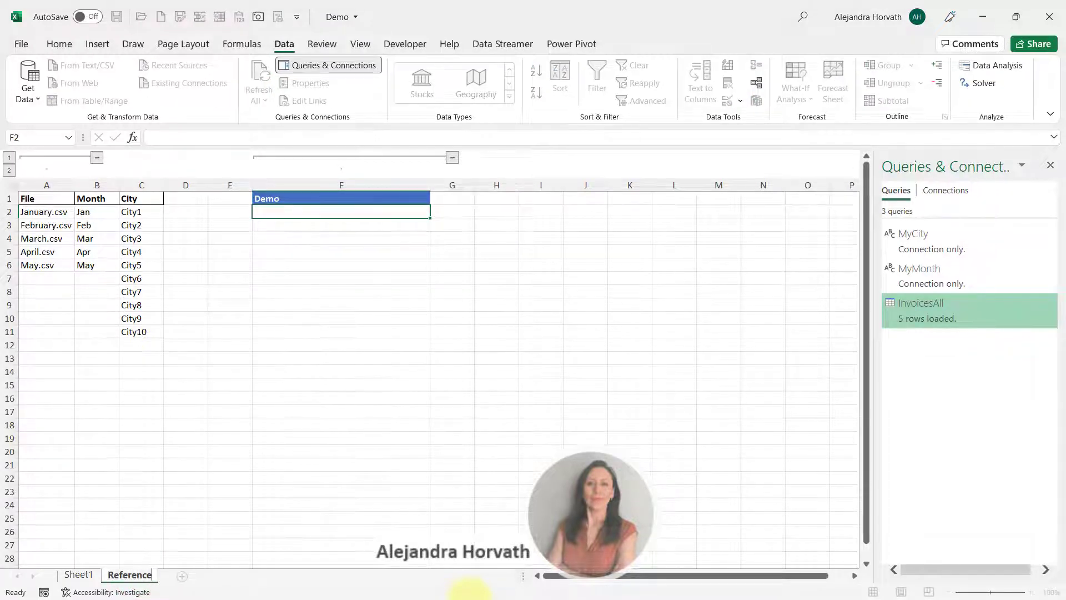
{"action": "key", "text": "Return"}
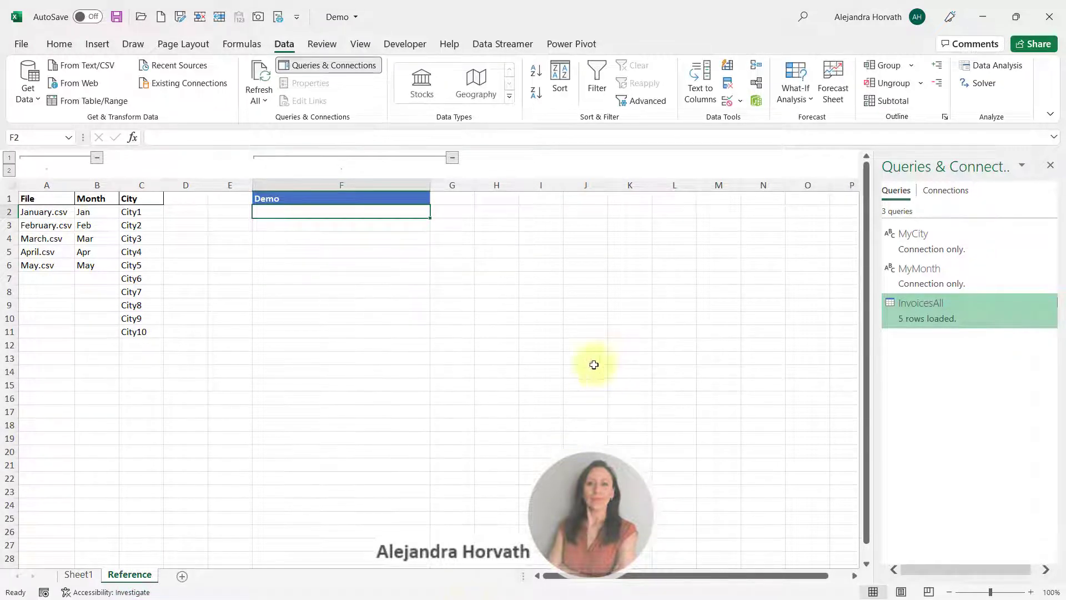
- Join the path and file name in Reference cell F2 with =Sheet1!L2&Sheet1!O2, and widen column F to fit
{"action": "left_click", "coordinate": [404, 211]}
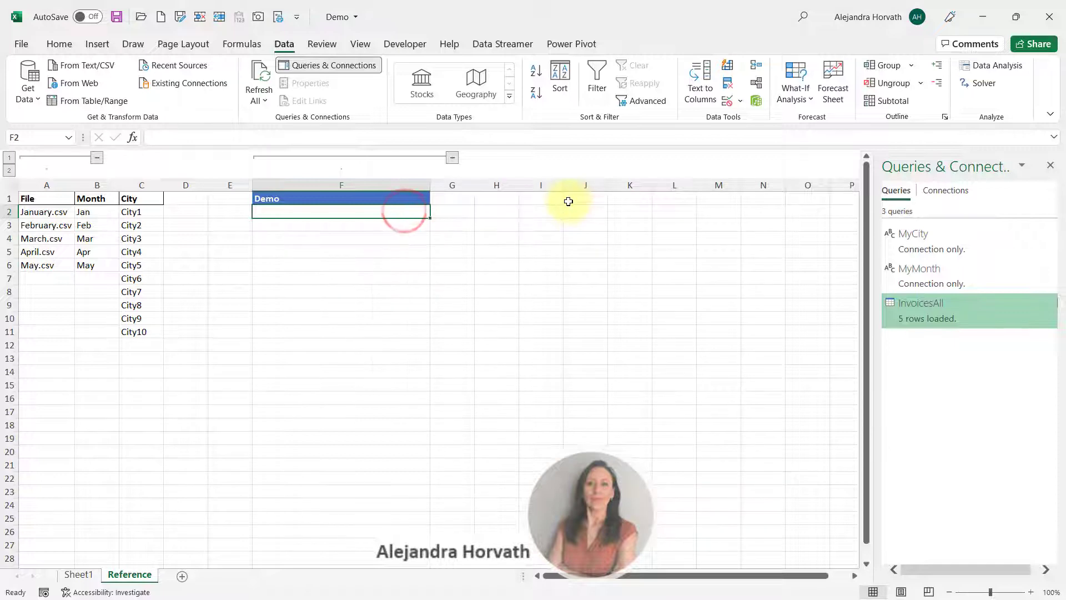
{"action": "type", "text": "="}
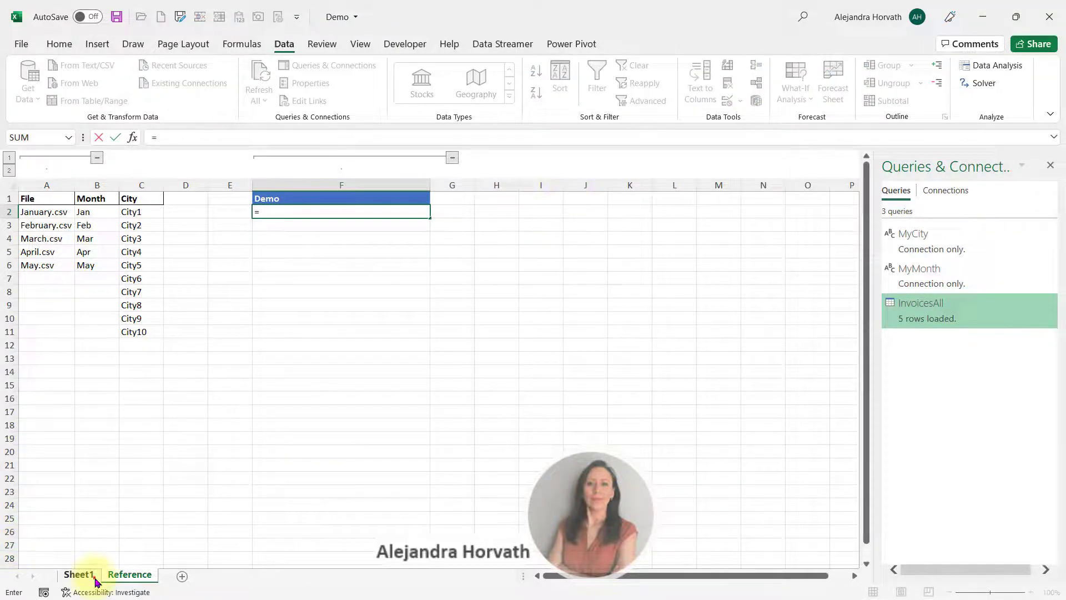
{"action": "left_click", "coordinate": [79, 575]}
{"action": "left_click", "coordinate": [70, 216]}
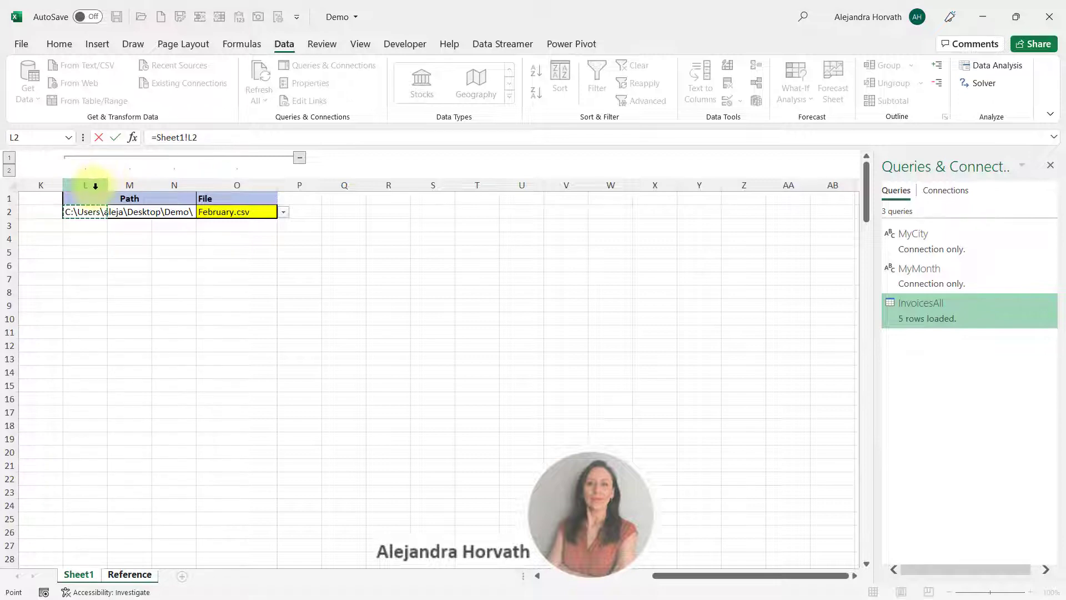
{"action": "type", "text": "&"}
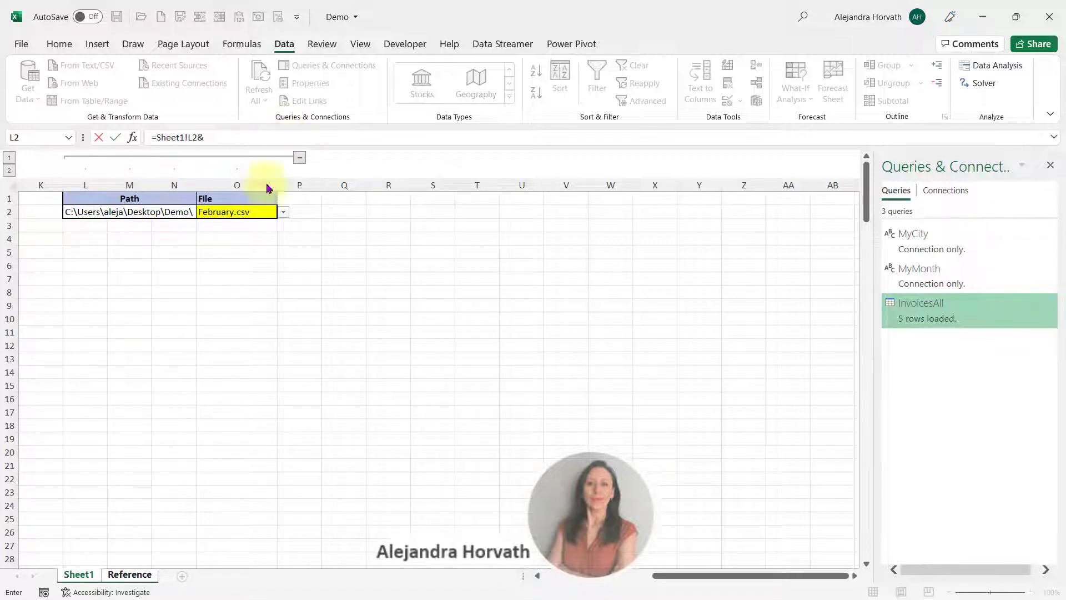
{"action": "left_click", "coordinate": [245, 215]}
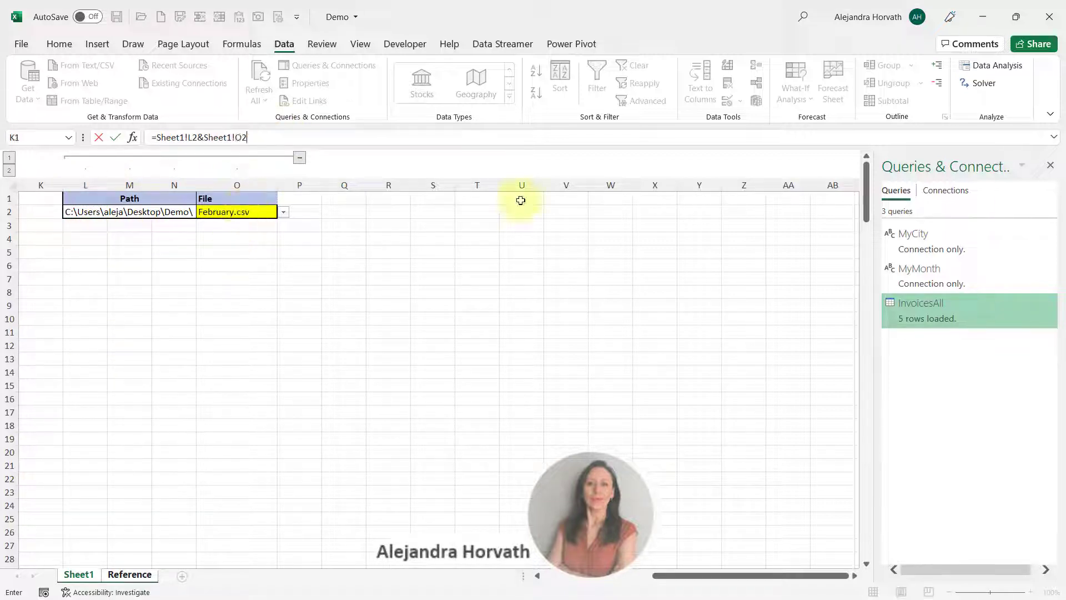
{"action": "key", "text": "Return"}
{"action": "left_click_drag", "start_coordinate": [431, 184], "coordinate": [468, 183]}
{"action": "left_click", "coordinate": [436, 208]}
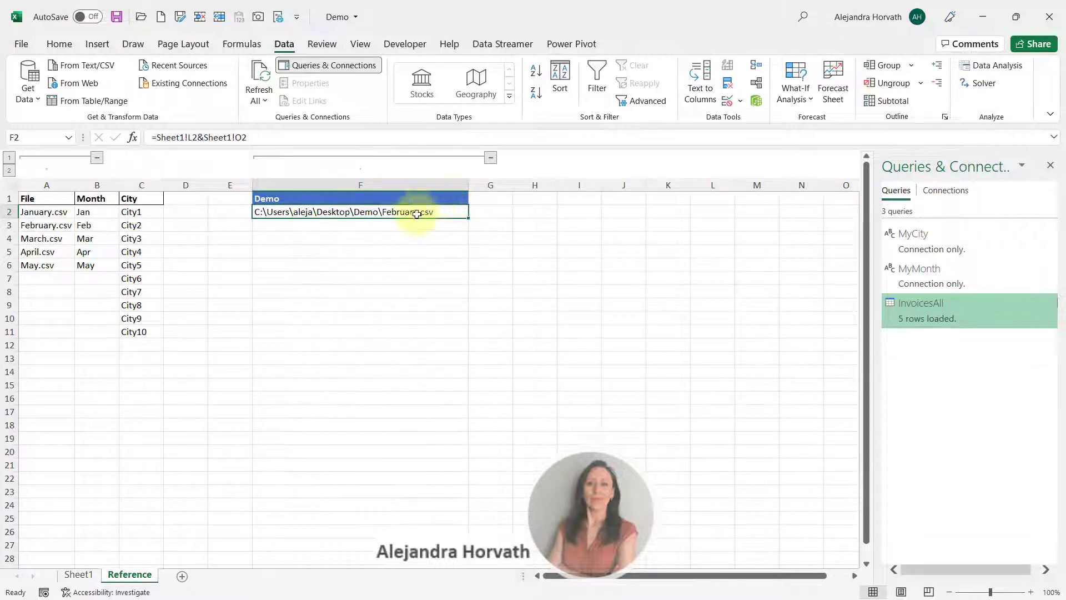
- Load the Demo range F1:F2 into Power Query as a table with headers
{"action": "left_click", "coordinate": [338, 197]}
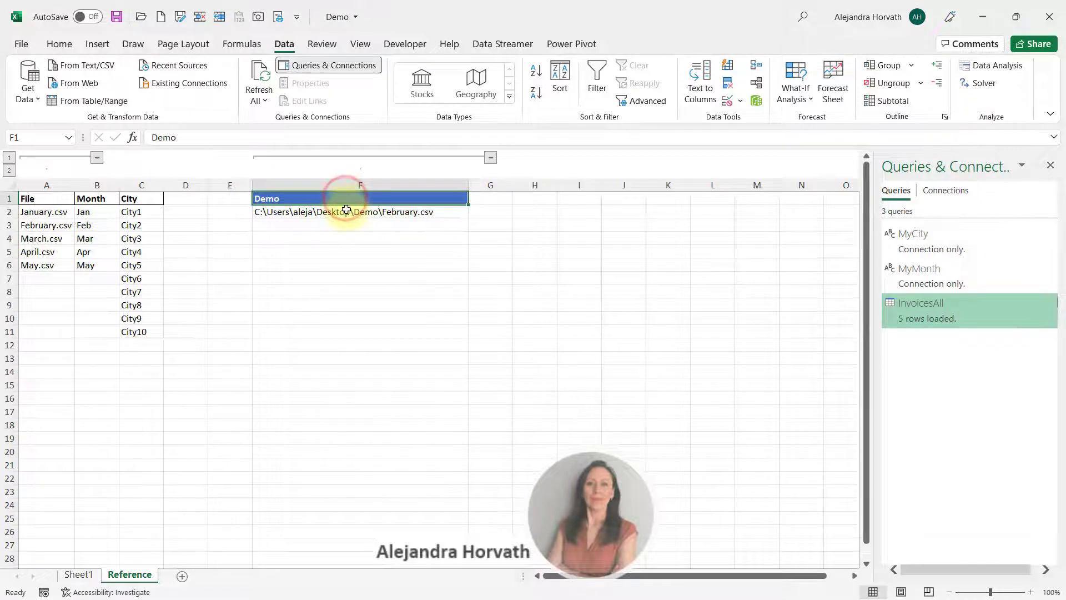
{"action": "left_click", "coordinate": [346, 210]}
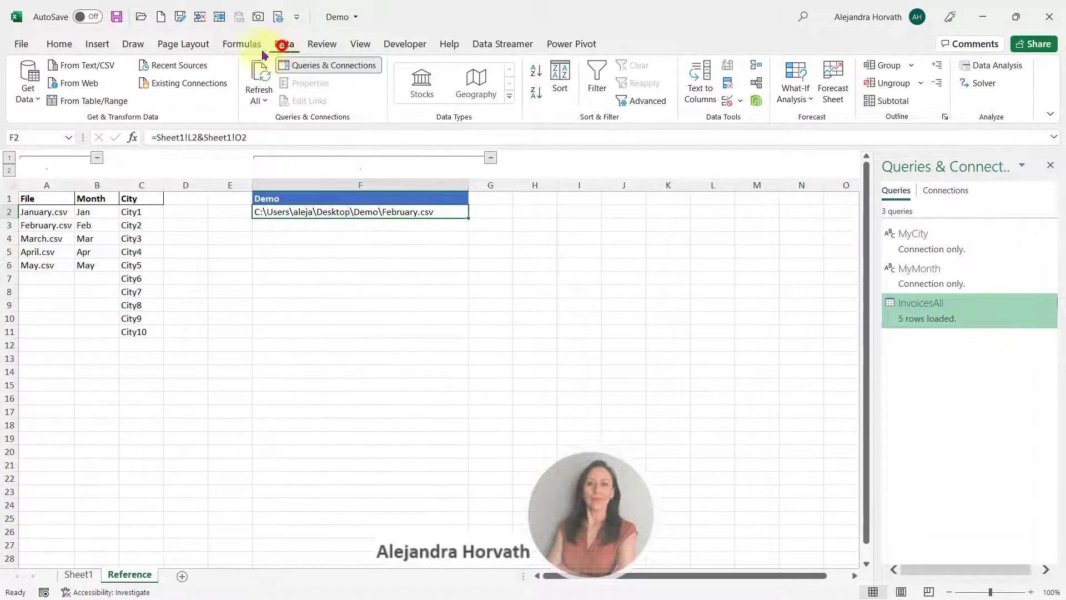
{"action": "left_click", "coordinate": [111, 100]}
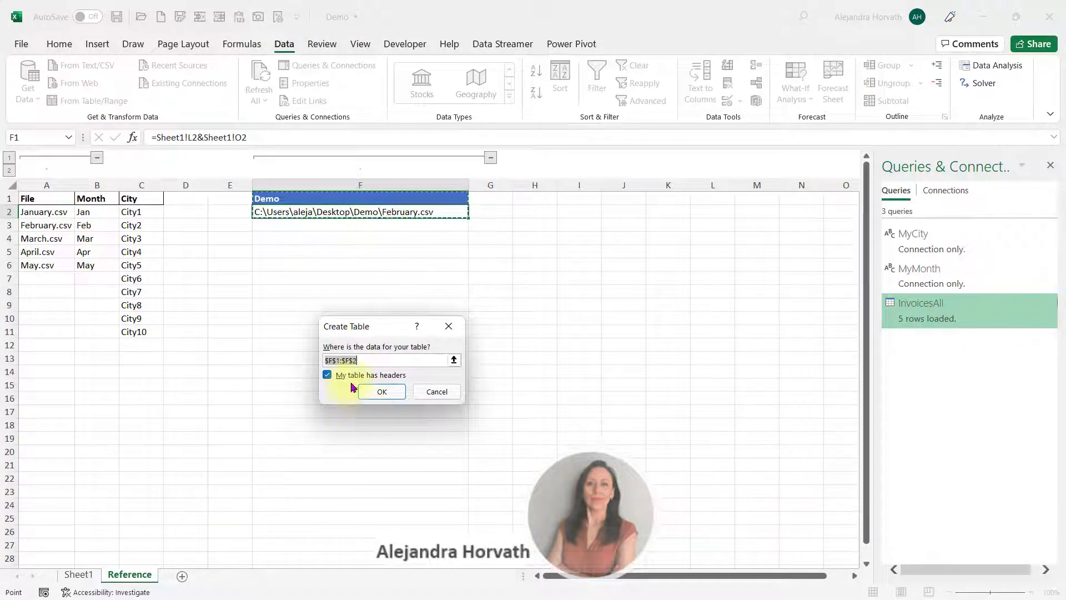
{"action": "left_click", "coordinate": [382, 391]}
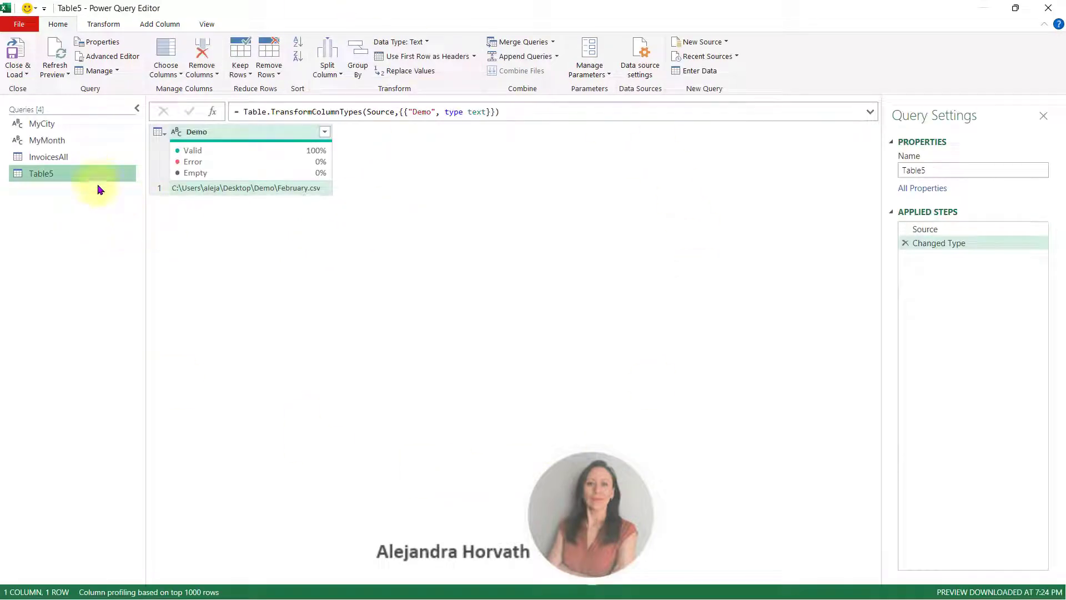
- Remove the Changed Type step from the Table5 query and drill down into the file path value in its Demo column
{"action": "left_click", "coordinate": [960, 243]}
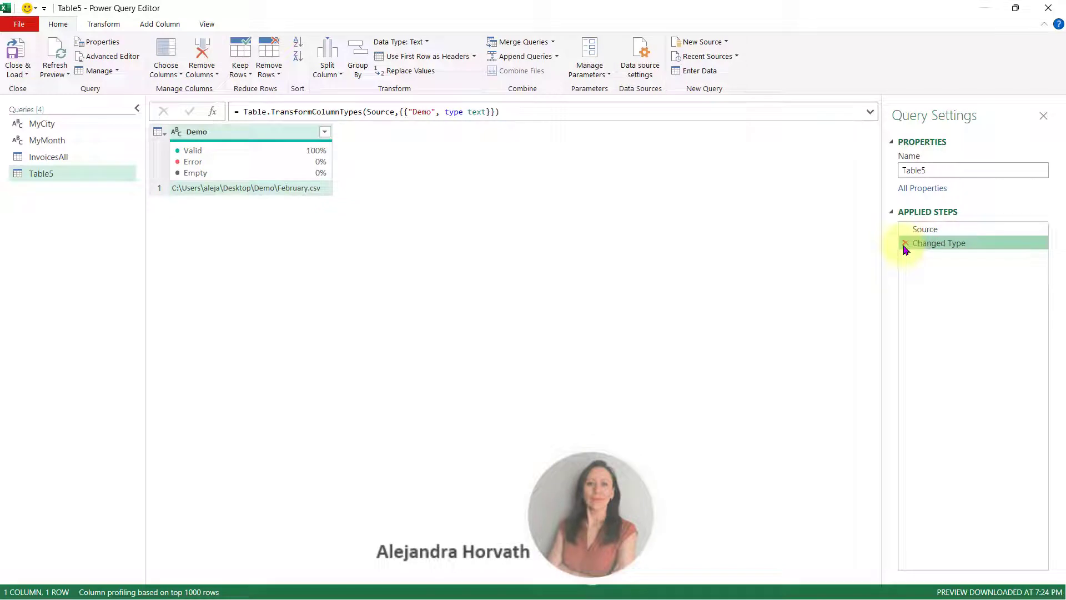
{"action": "left_click", "coordinate": [904, 245]}
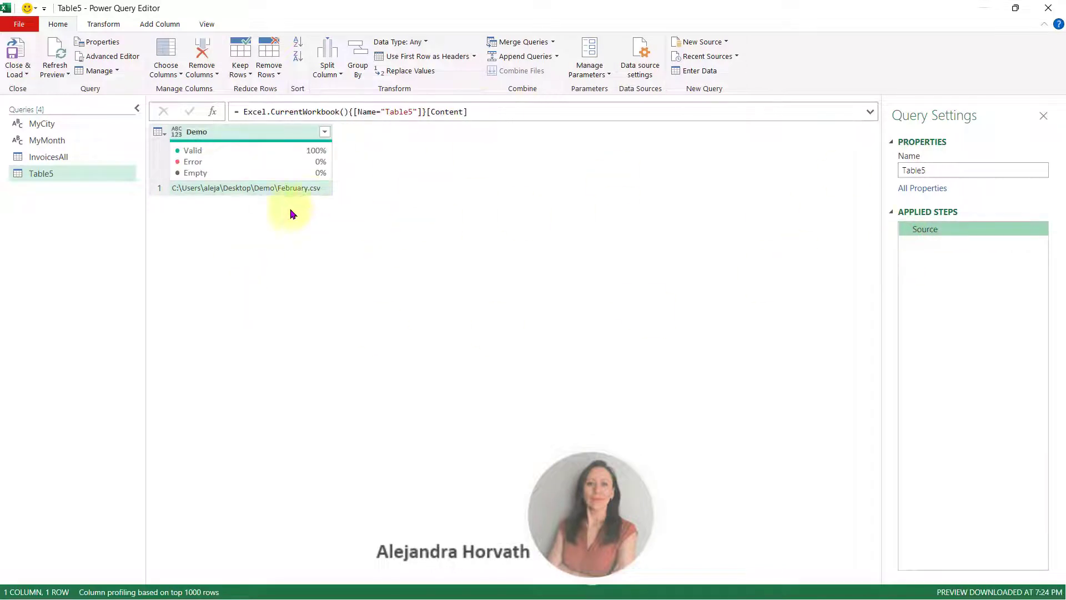
{"action": "left_click", "coordinate": [84, 122]}
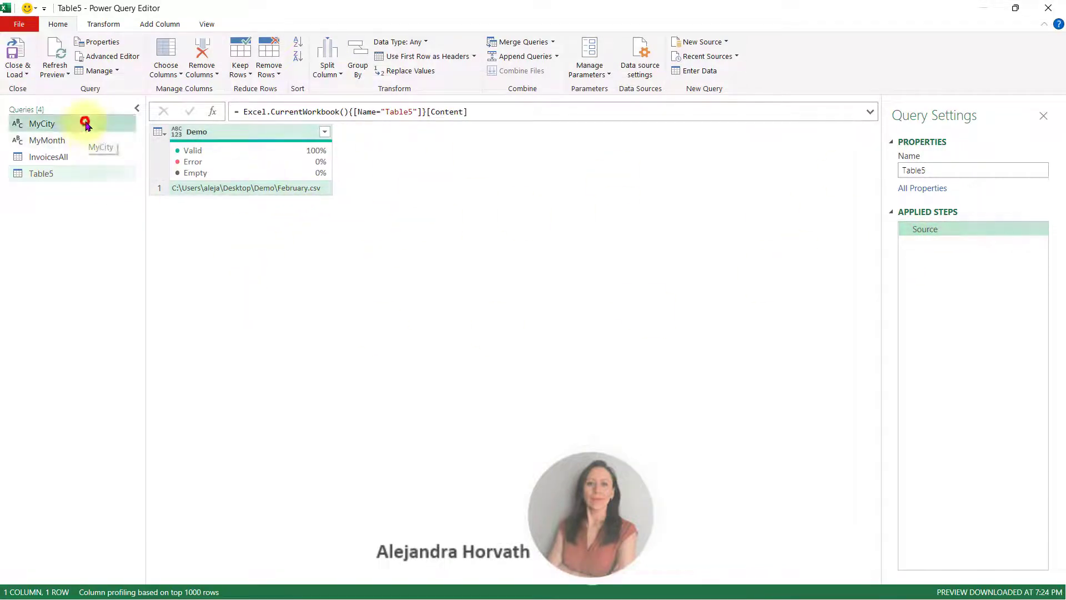
{"action": "left_click", "coordinate": [78, 140]}
{"action": "left_click", "coordinate": [67, 173]}
{"action": "left_click", "coordinate": [261, 184]}
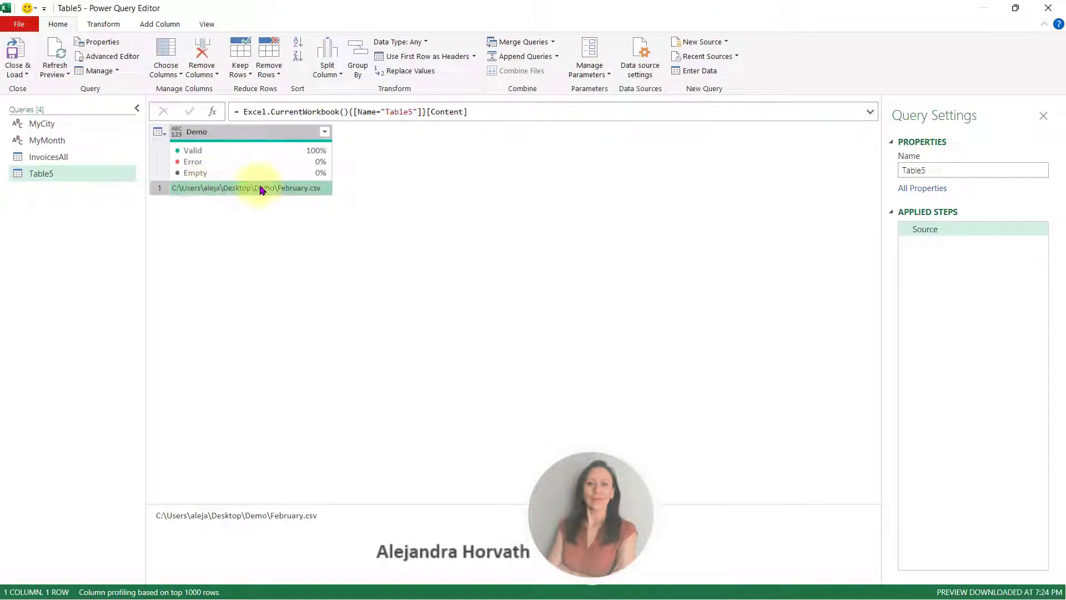
{"action": "right_click", "coordinate": [322, 191]}
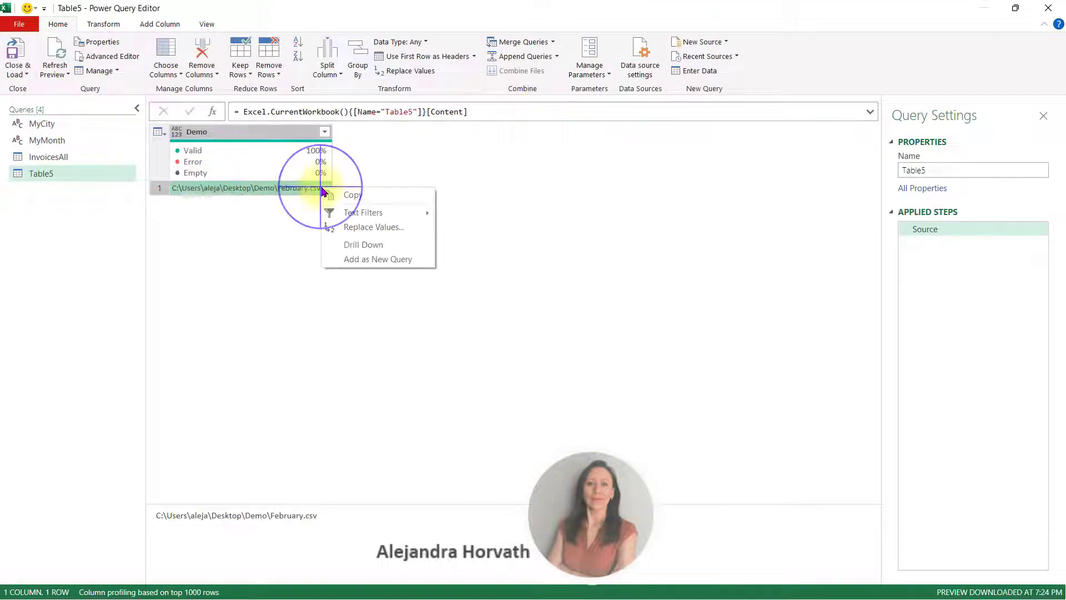
{"action": "left_click", "coordinate": [372, 241]}
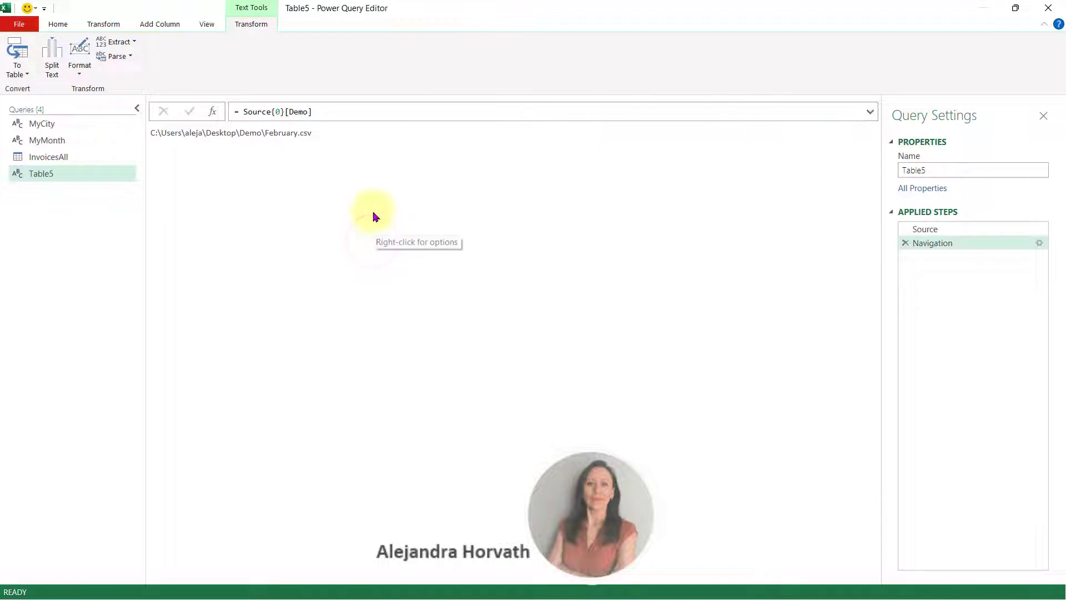
{"action": "left_click", "coordinate": [329, 137]}
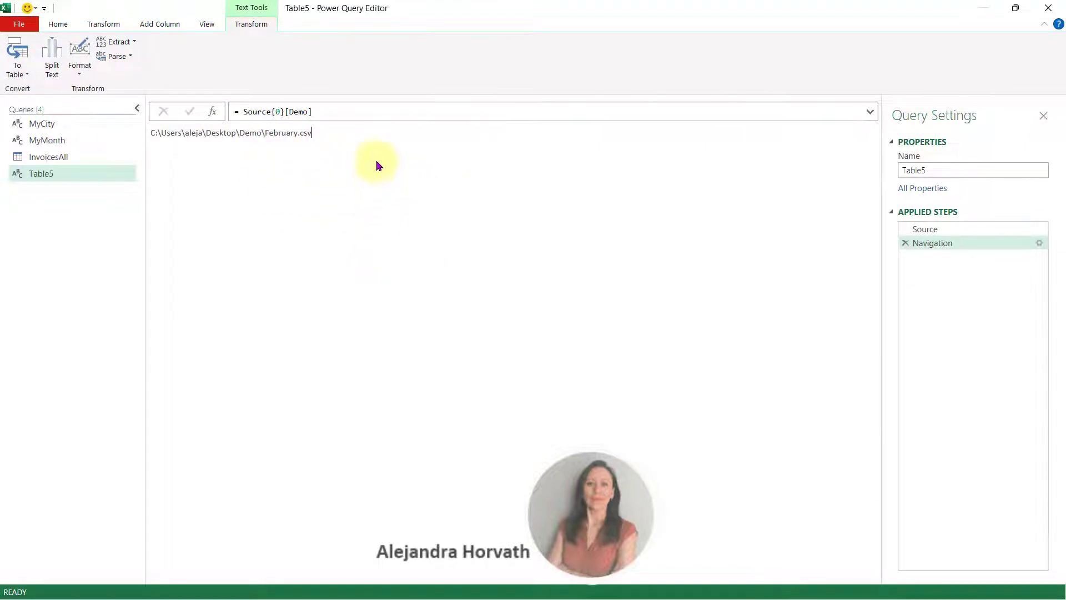
- Create a new query from the Text/CSV file April in the Demo folder
{"action": "left_click", "coordinate": [83, 159]}
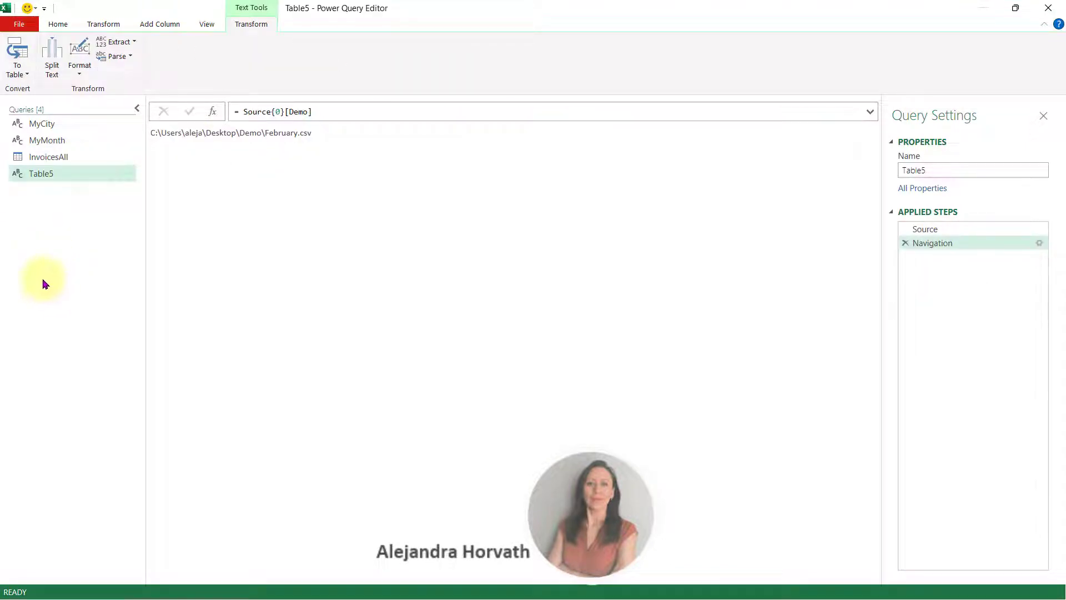
{"action": "right_click", "coordinate": [40, 210]}
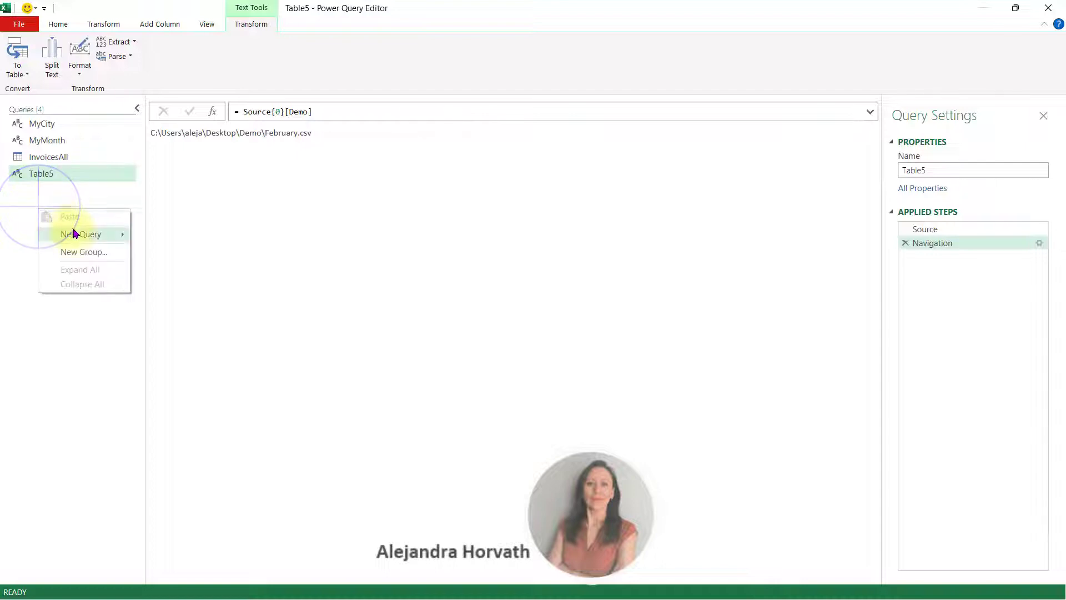
{"action": "left_click", "coordinate": [73, 234]}
{"action": "left_click", "coordinate": [151, 238]}
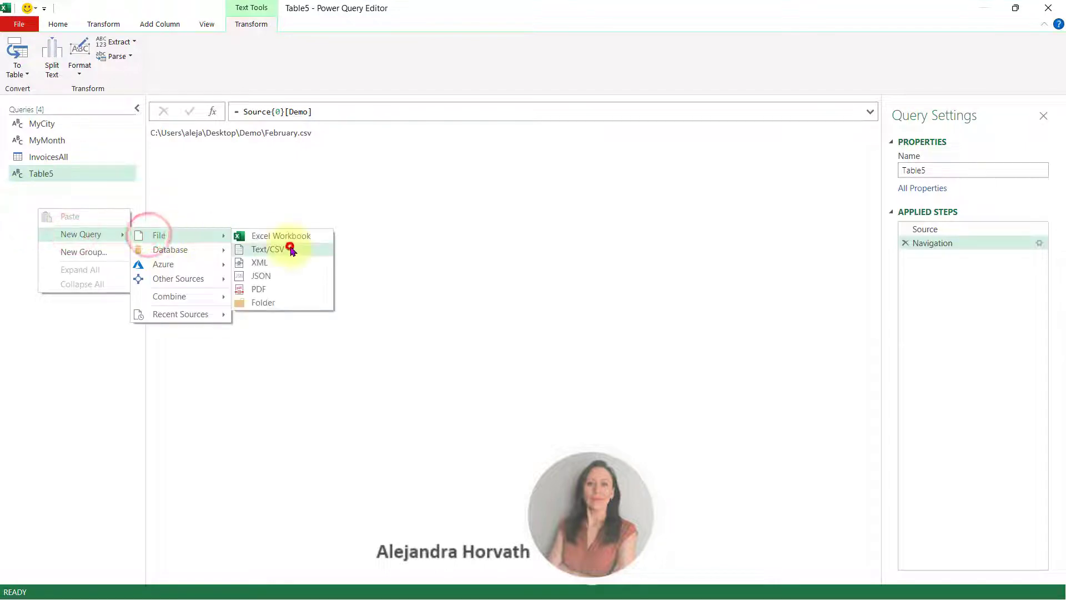
{"action": "left_click", "coordinate": [287, 247]}
{"action": "left_click", "coordinate": [446, 172]}
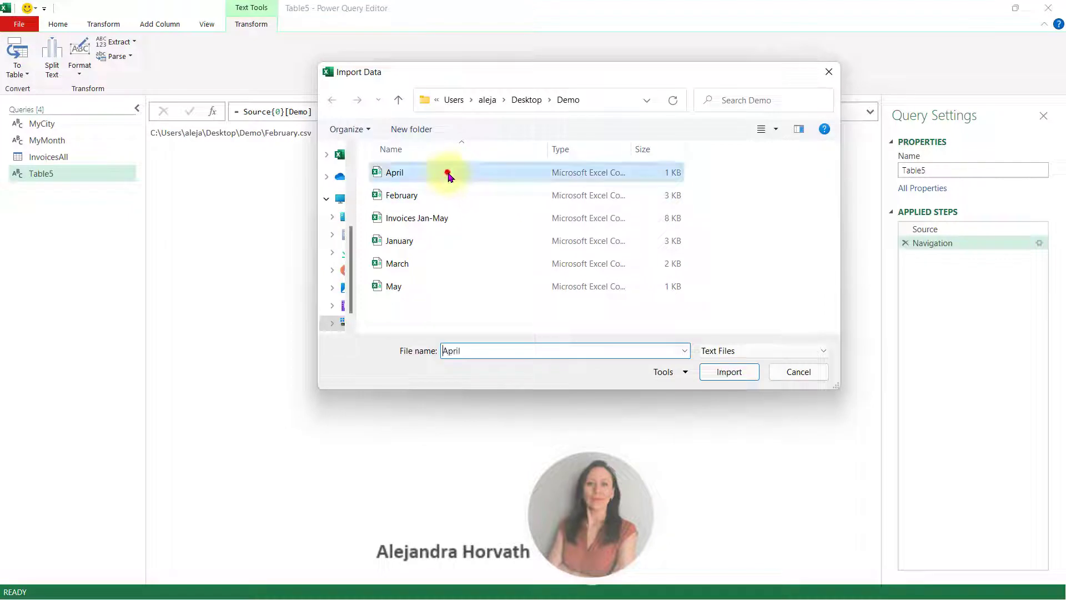
{"action": "left_click", "coordinate": [425, 243]}
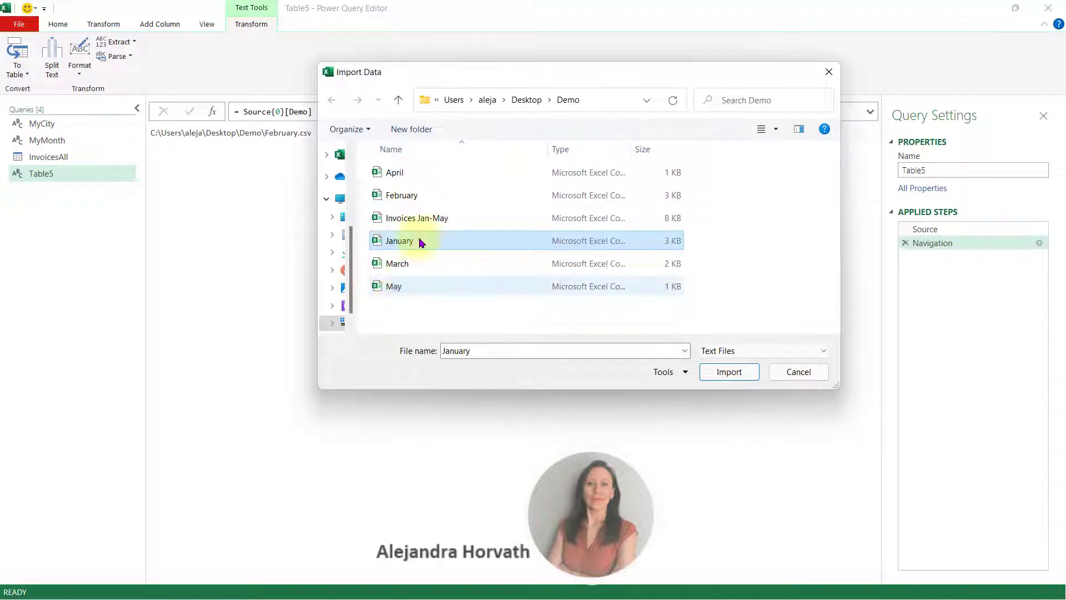
{"action": "left_click", "coordinate": [432, 173]}
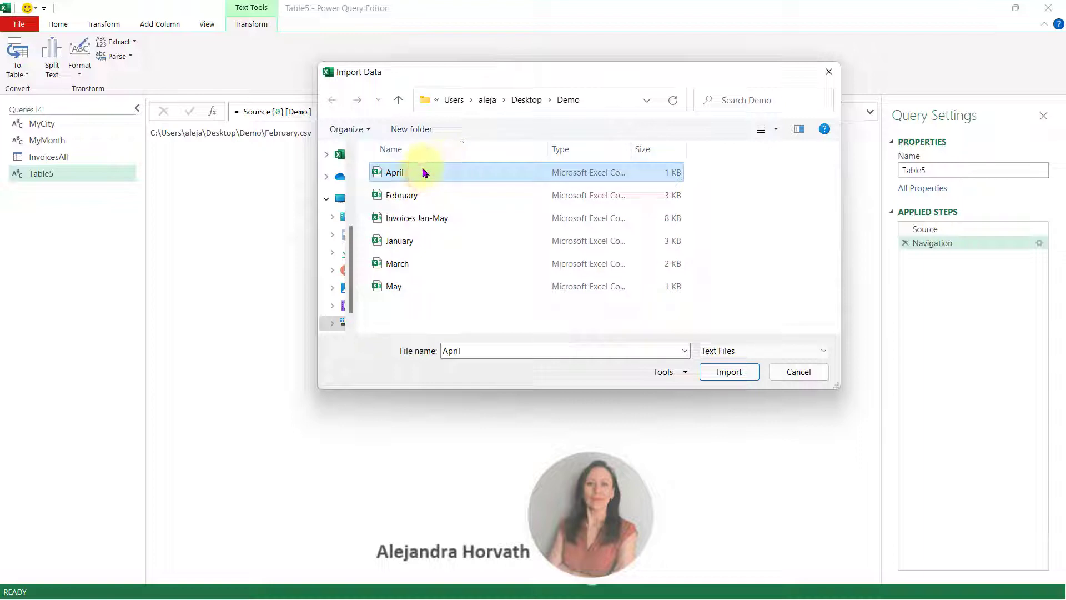
{"action": "double_click", "coordinate": [423, 173]}
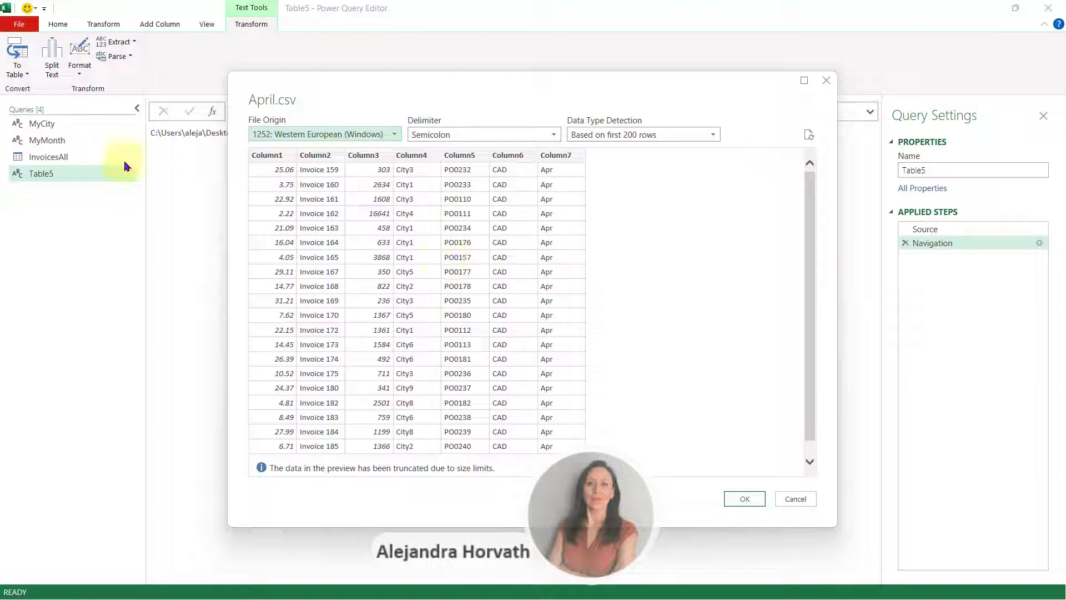
{"action": "key", "text": "Escape"}
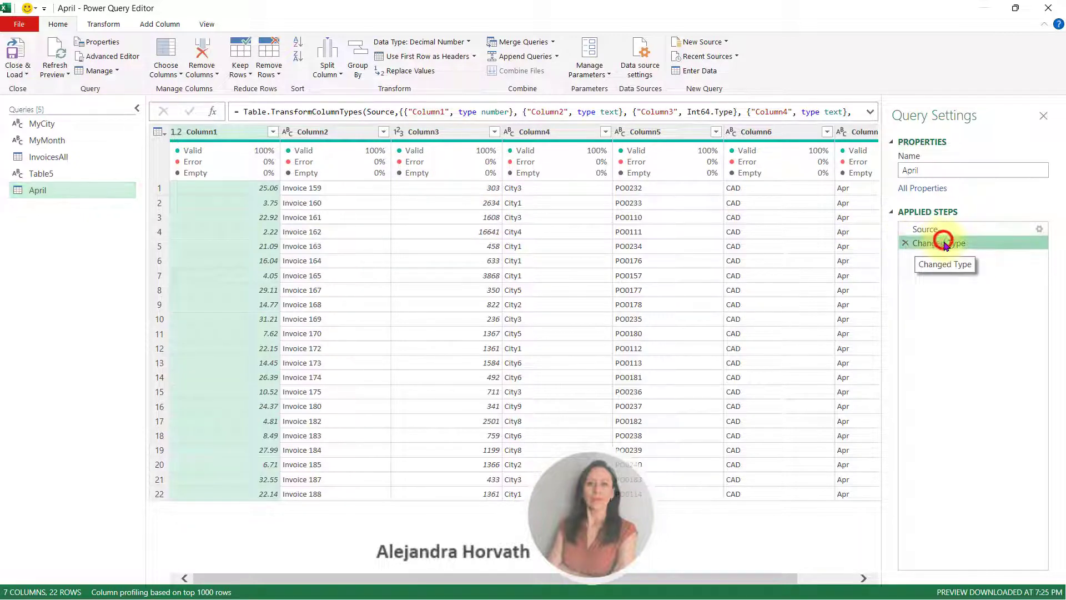
- Compare the data types of Column1 and Column3 between the Source and Changed Type steps of the April query
{"action": "left_click", "coordinate": [205, 129]}
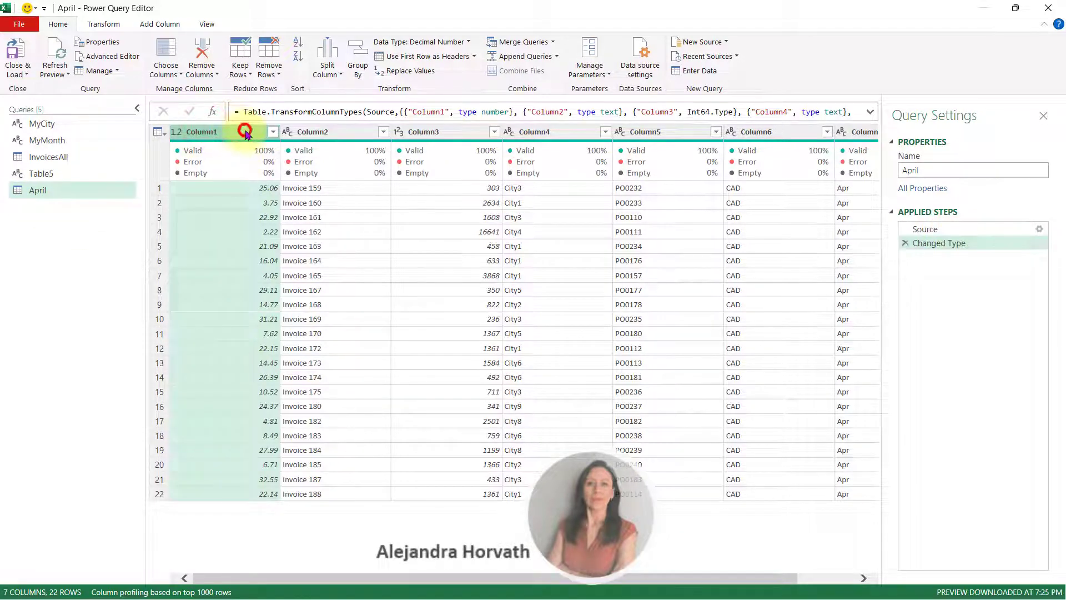
{"action": "left_click", "coordinate": [455, 131]}
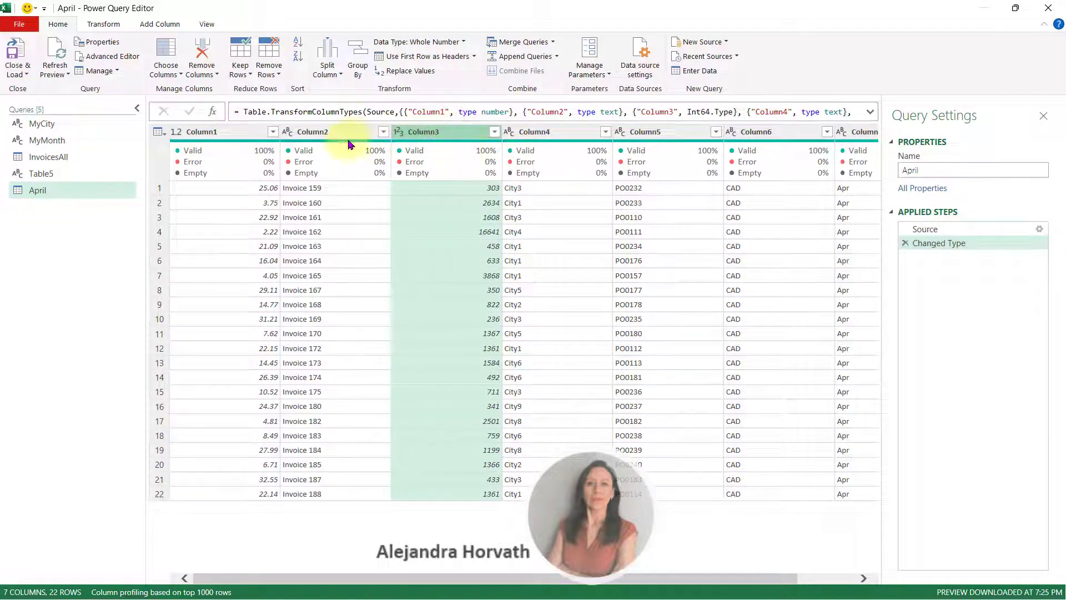
{"action": "left_click", "coordinate": [230, 133], "text": "ctrl"}
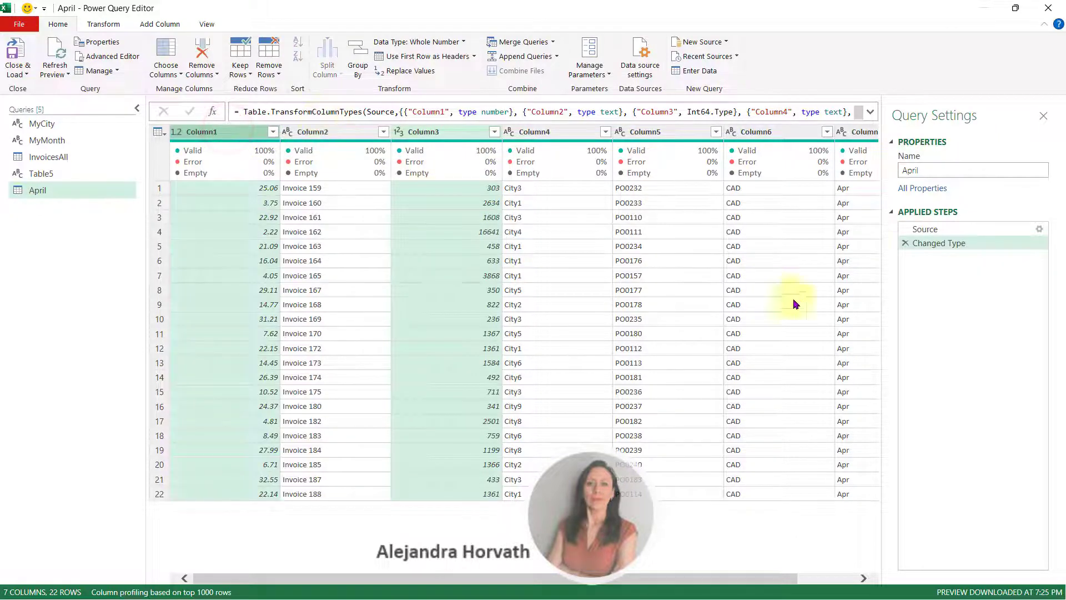
{"action": "left_click", "coordinate": [922, 229]}
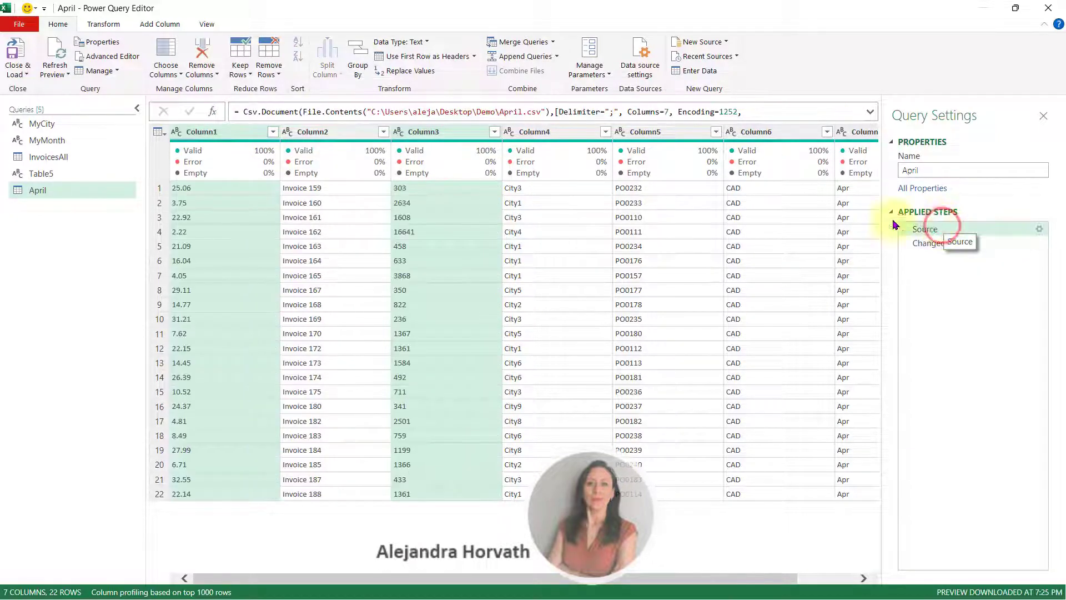
{"action": "left_click", "coordinate": [188, 133]}
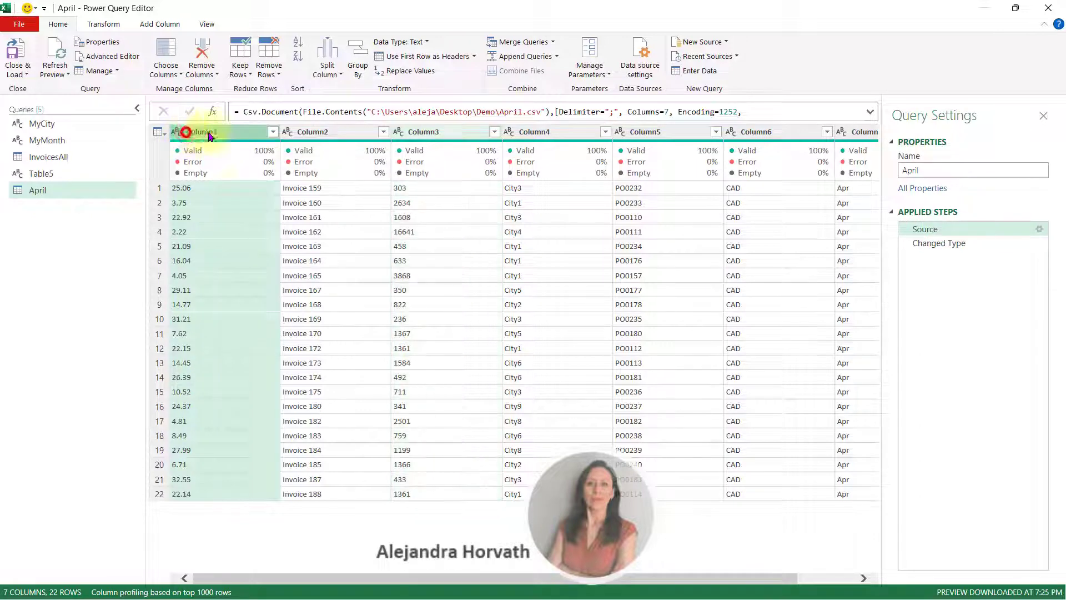
{"action": "left_click", "coordinate": [464, 132]}
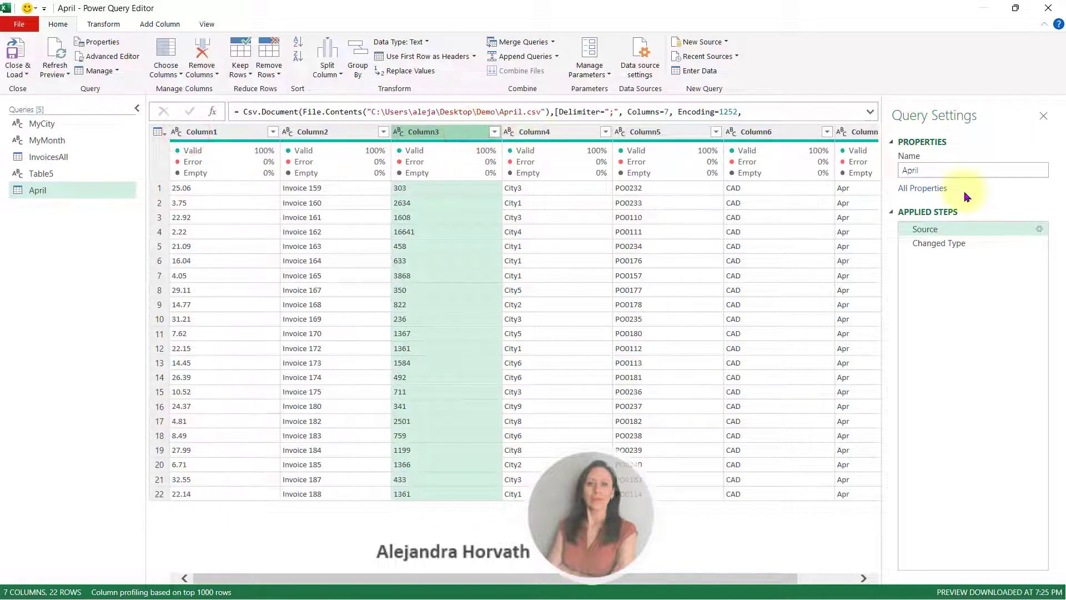
{"action": "left_click", "coordinate": [951, 243]}
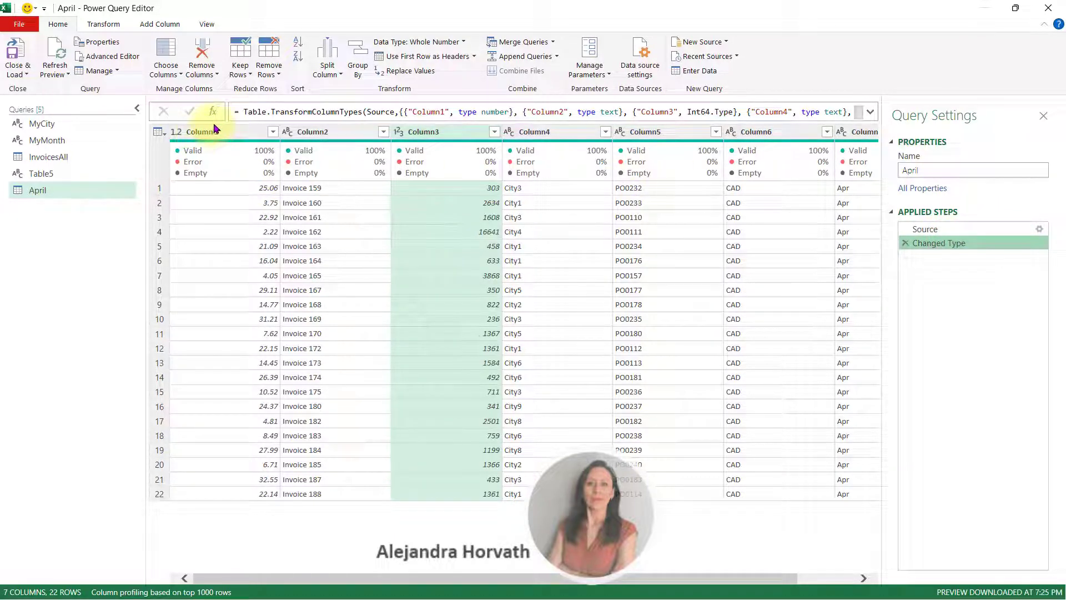
- Add a Multiplication column to the April query that multiplies Column1 by Column3
{"action": "left_click", "coordinate": [213, 131]}
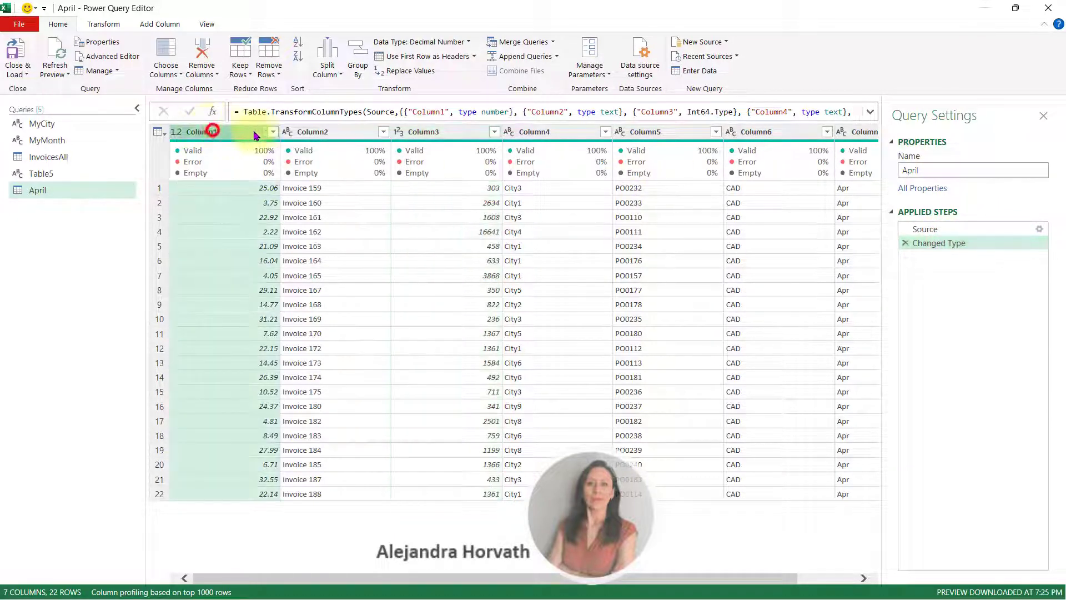
{"action": "left_click", "coordinate": [448, 132], "text": "ctrl"}
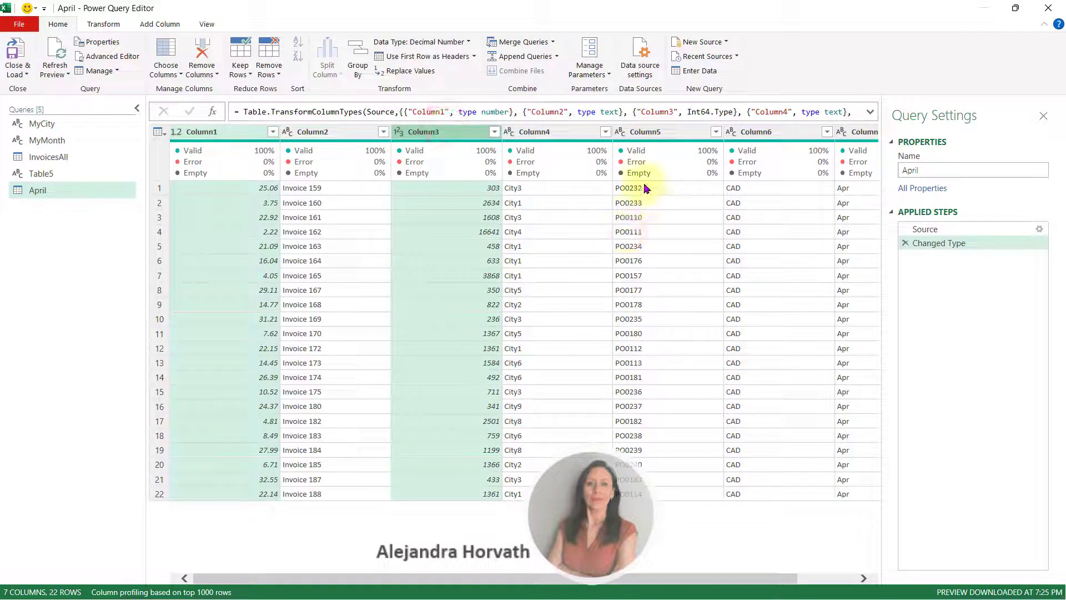
{"action": "left_click", "coordinate": [151, 23]}
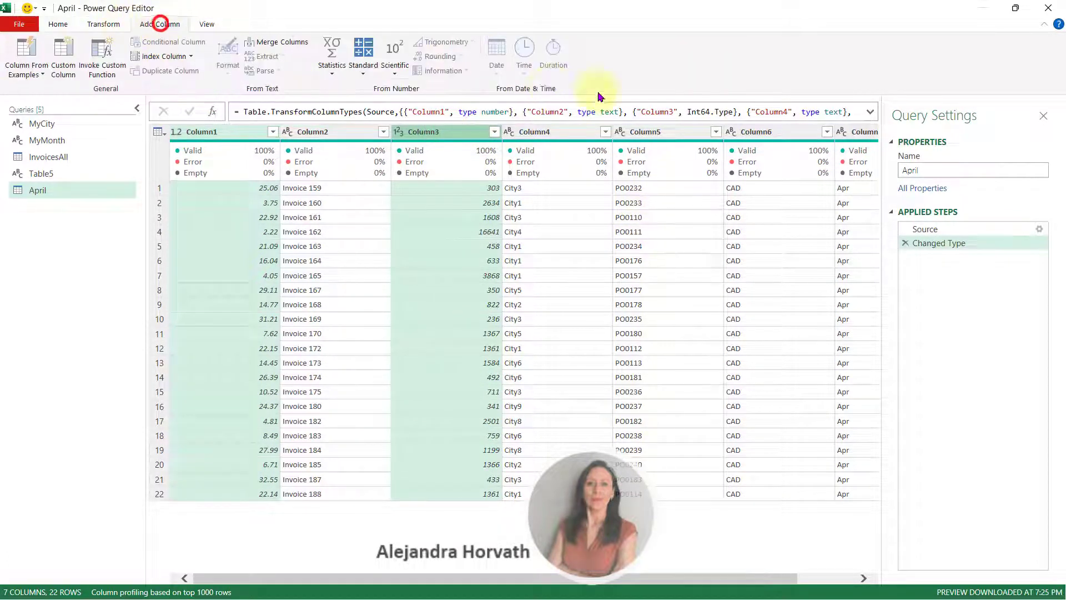
{"action": "left_click", "coordinate": [365, 68]}
{"action": "left_click", "coordinate": [358, 104]}
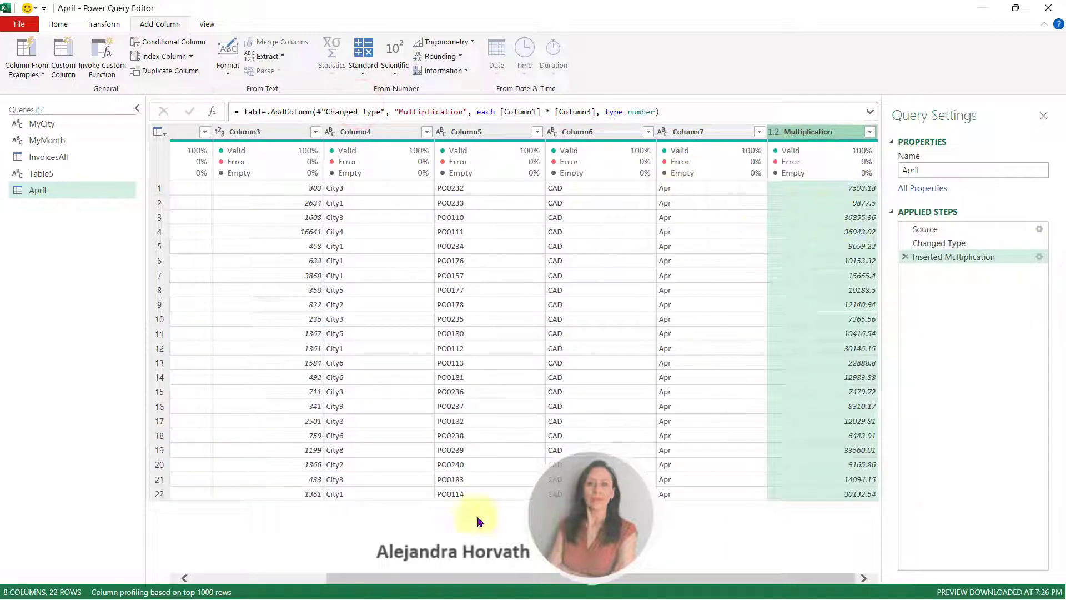
- Remove Column1 and Column3 from the April query
{"action": "left_click", "coordinate": [292, 131]}
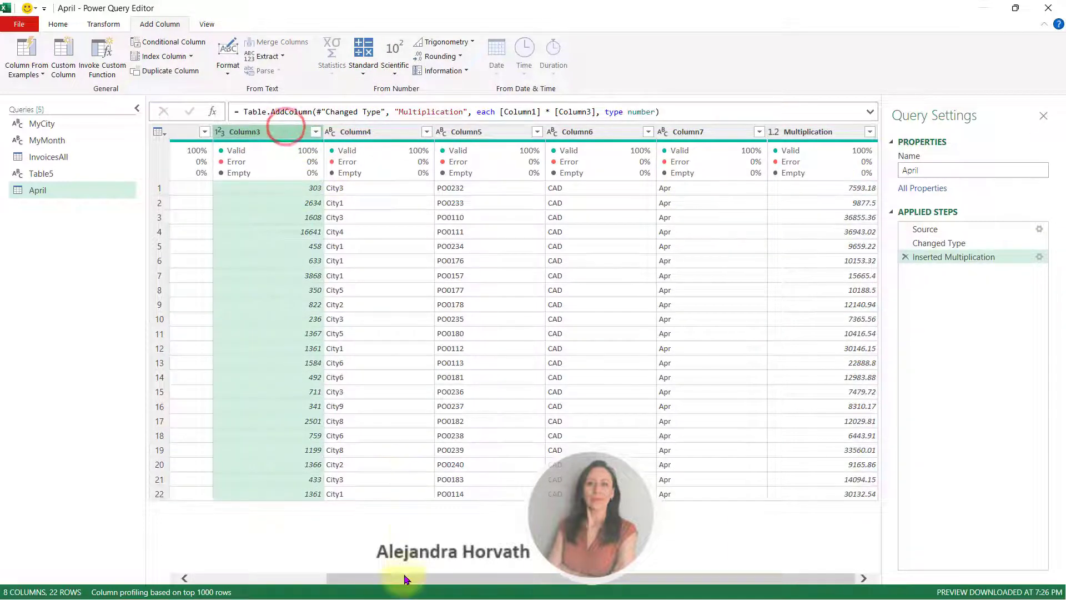
{"action": "left_click_drag", "start_coordinate": [403, 578], "coordinate": [249, 577]}
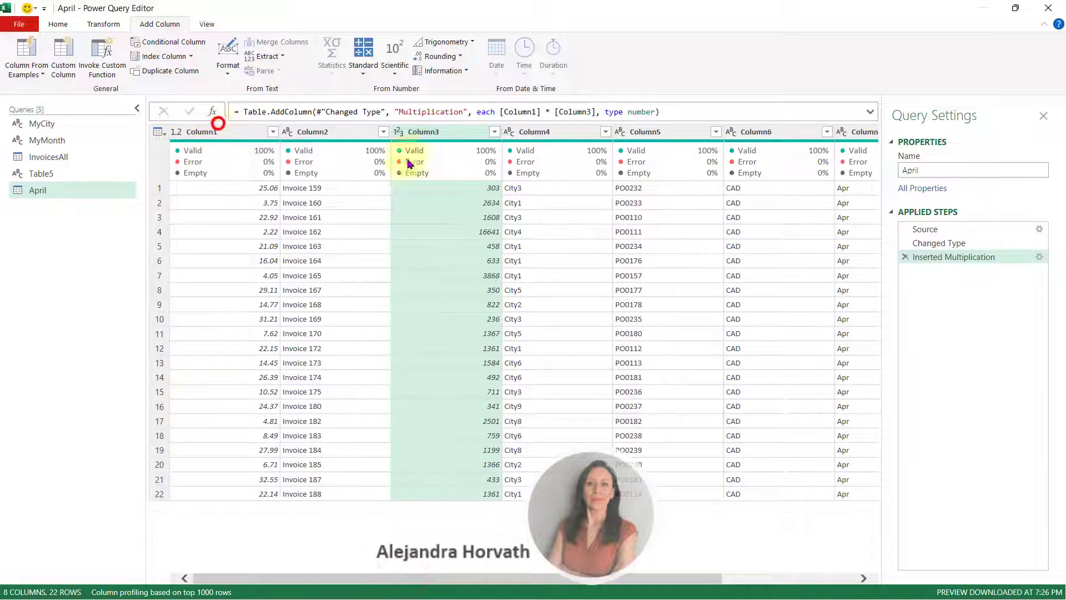
{"action": "left_click", "coordinate": [224, 129], "text": "ctrl"}
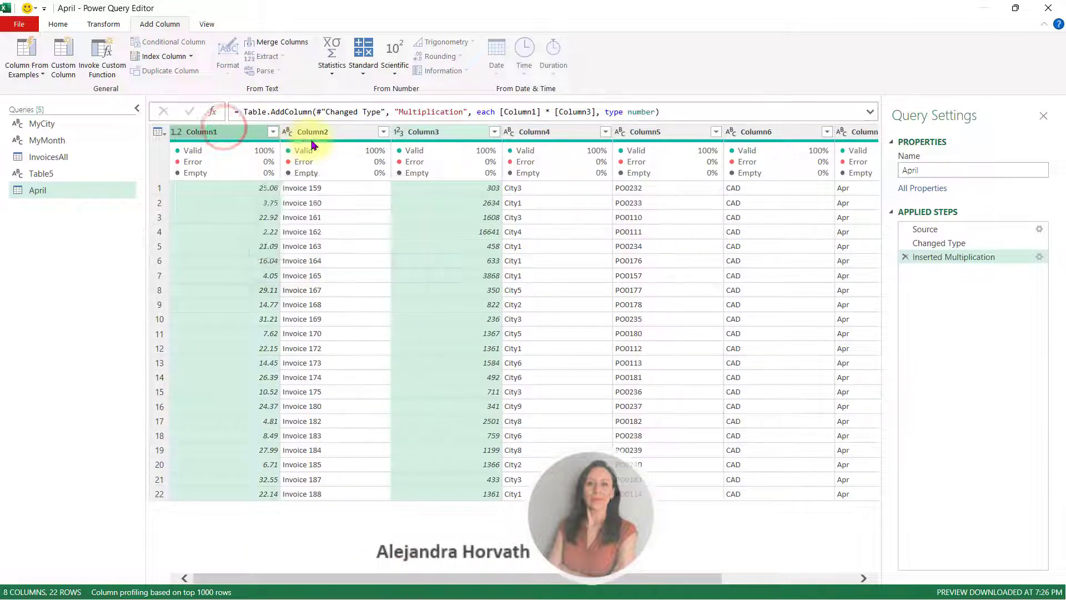
{"action": "key", "text": "Delete"}
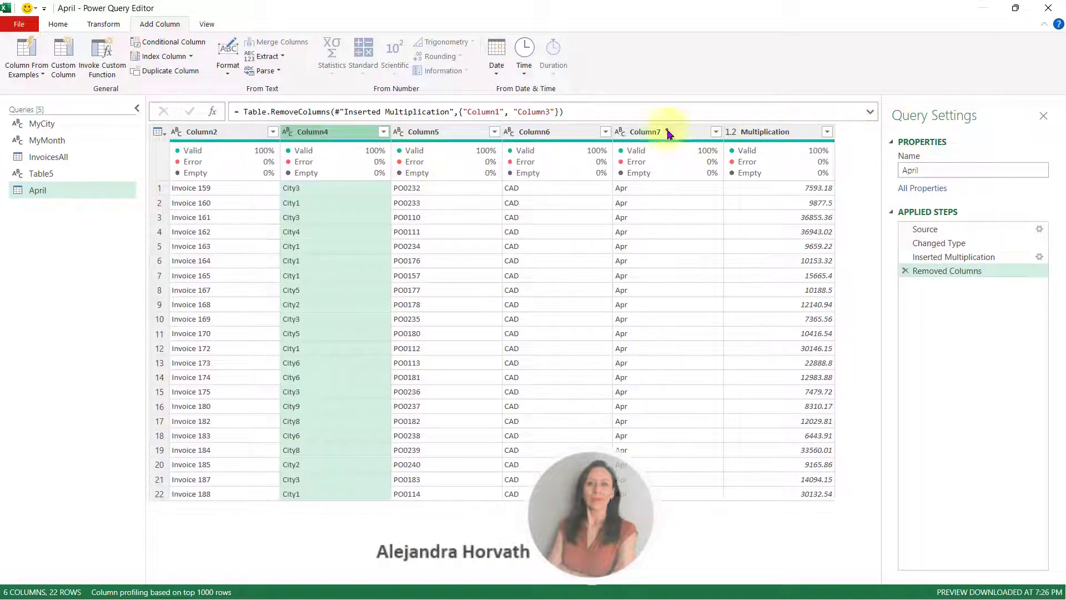
- Reorder the April columns so Column7 comes first, Column4 second and Column6 last, after Multiplication
{"action": "left_click_drag", "start_coordinate": [669, 132], "coordinate": [166, 131]}
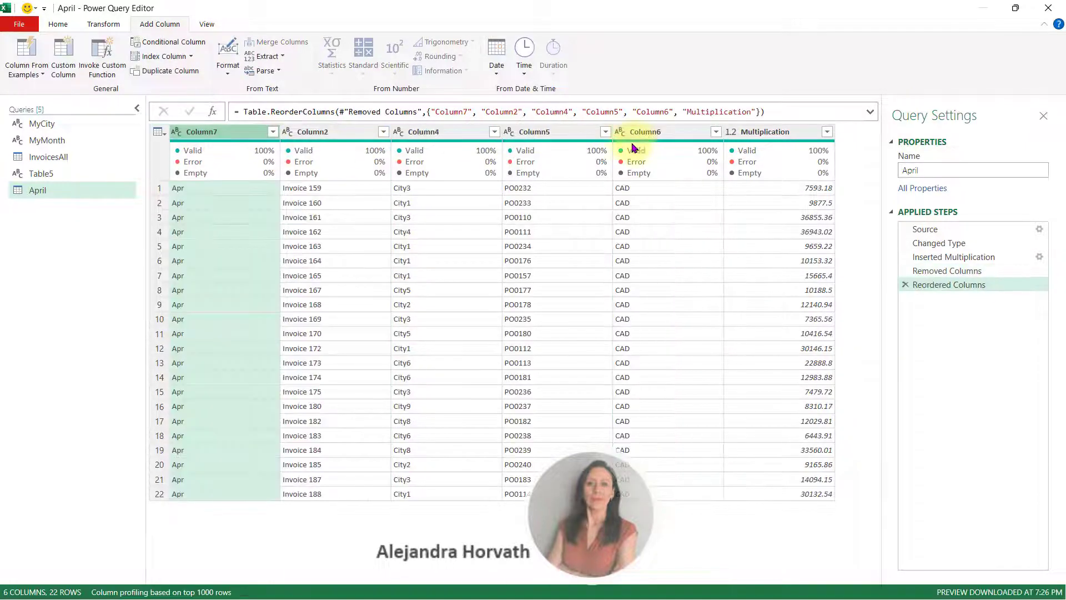
{"action": "left_click_drag", "start_coordinate": [644, 132], "coordinate": [855, 136]}
{"action": "left_click_drag", "start_coordinate": [426, 132], "coordinate": [299, 132]}
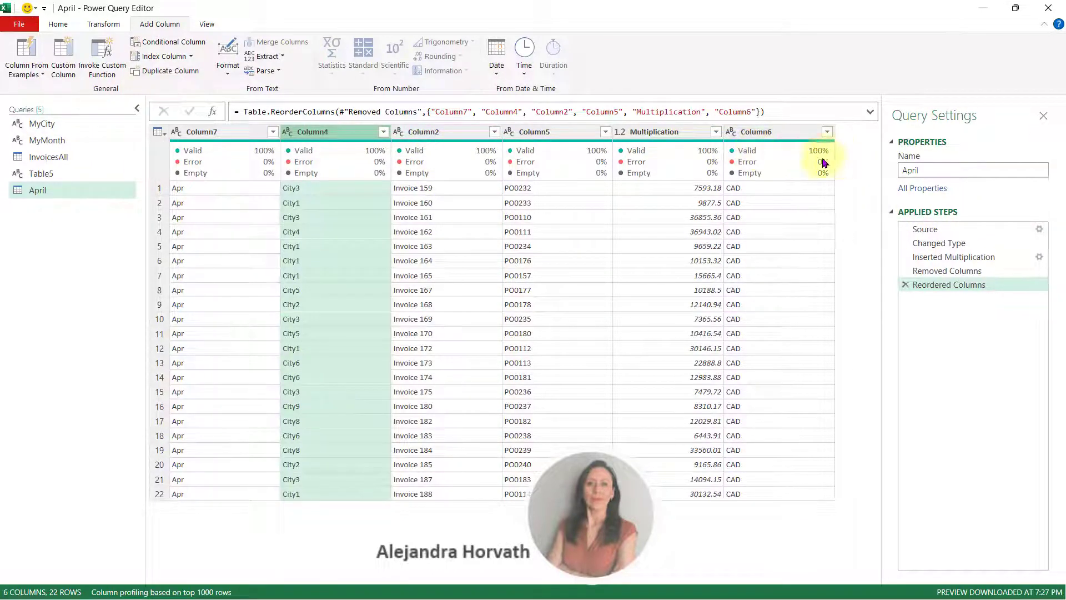
- Close the query editor and load the new queries with Only Create Connection
{"action": "left_click", "coordinate": [66, 25]}
{"action": "left_click", "coordinate": [17, 70]}
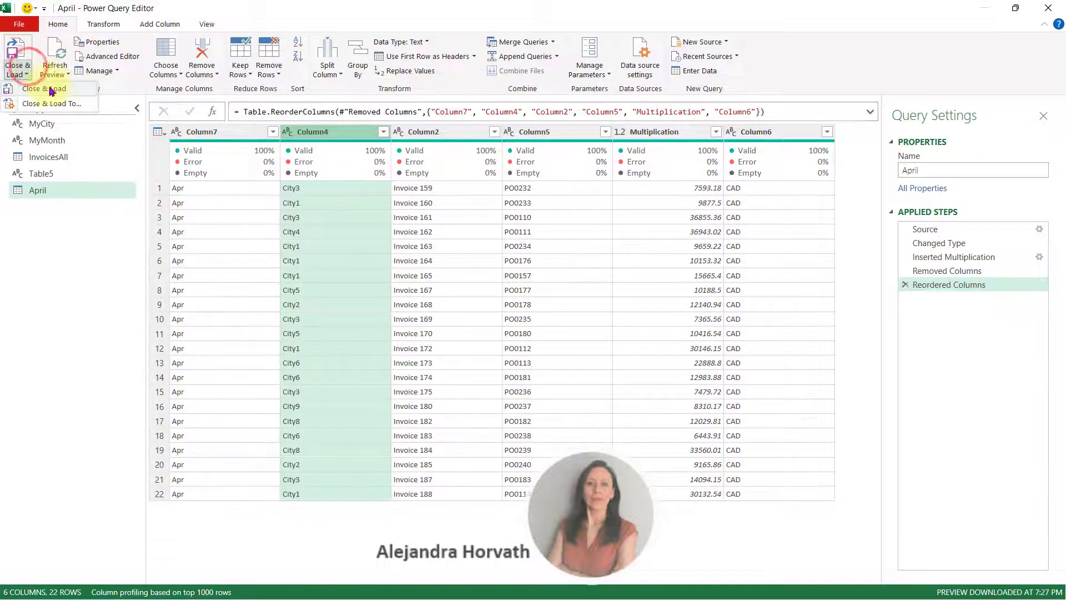
{"action": "left_click", "coordinate": [53, 105]}
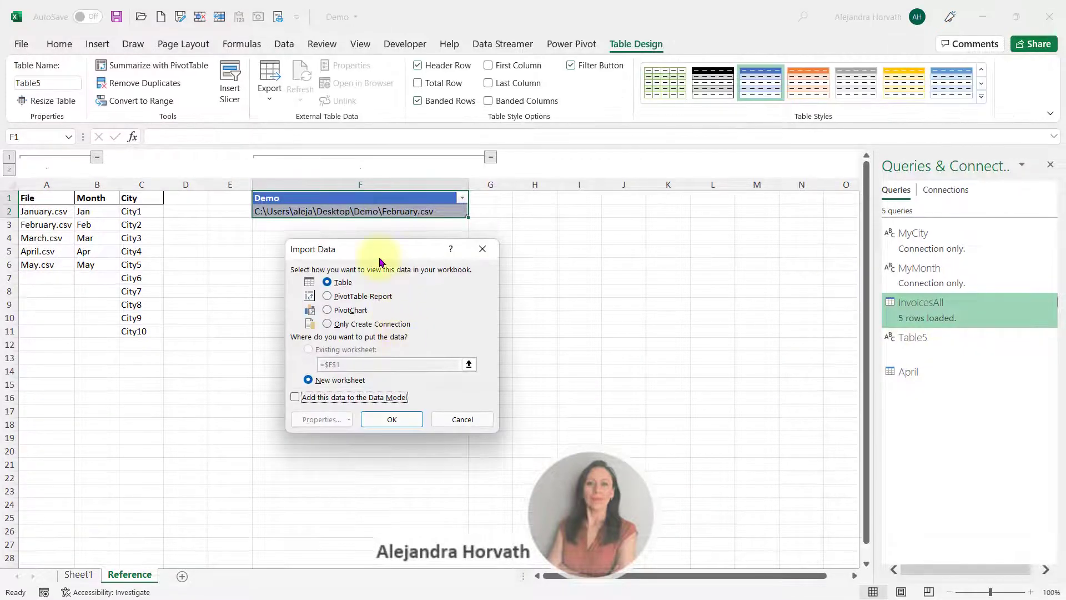
{"action": "left_click", "coordinate": [370, 328]}
{"action": "left_click", "coordinate": [401, 423]}
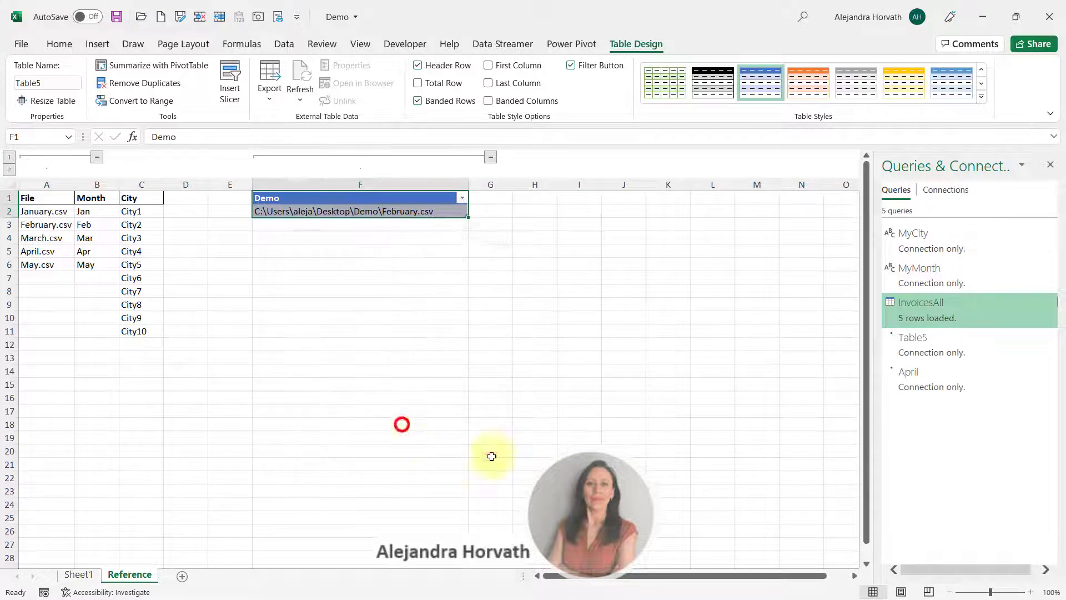
- Load the April query as a table in the existing worksheet Sheet1, starting at cell L5
{"action": "left_click", "coordinate": [79, 576]}
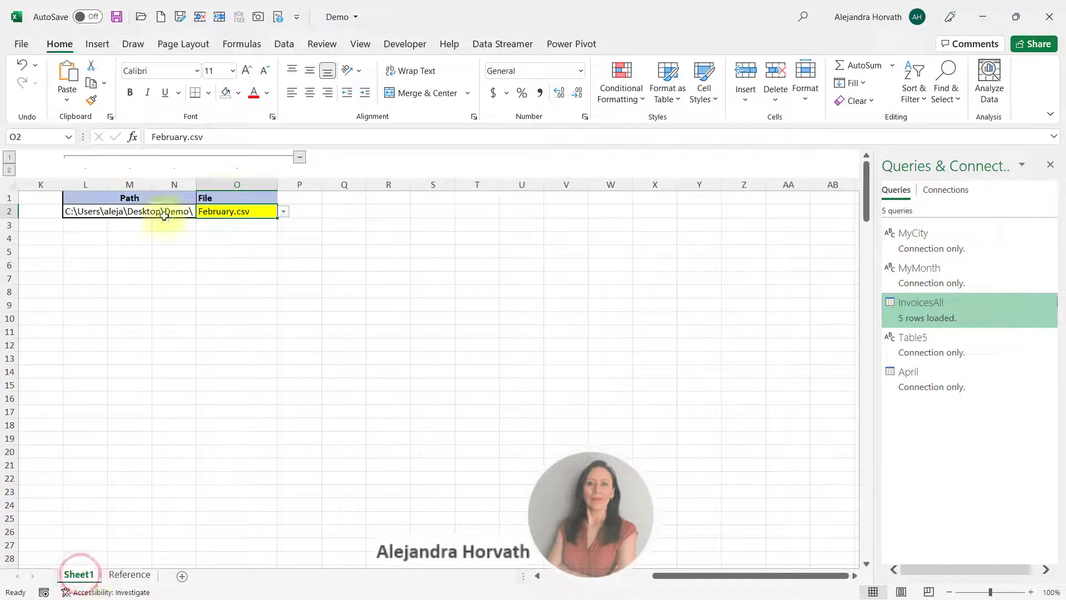
{"action": "left_click", "coordinate": [89, 255]}
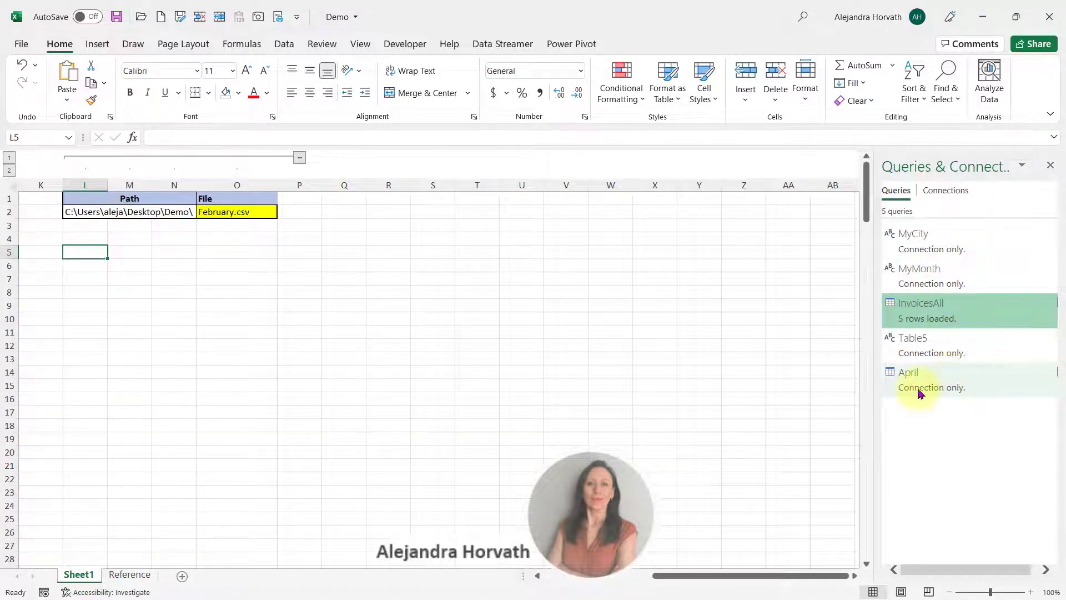
{"action": "left_click", "coordinate": [947, 385]}
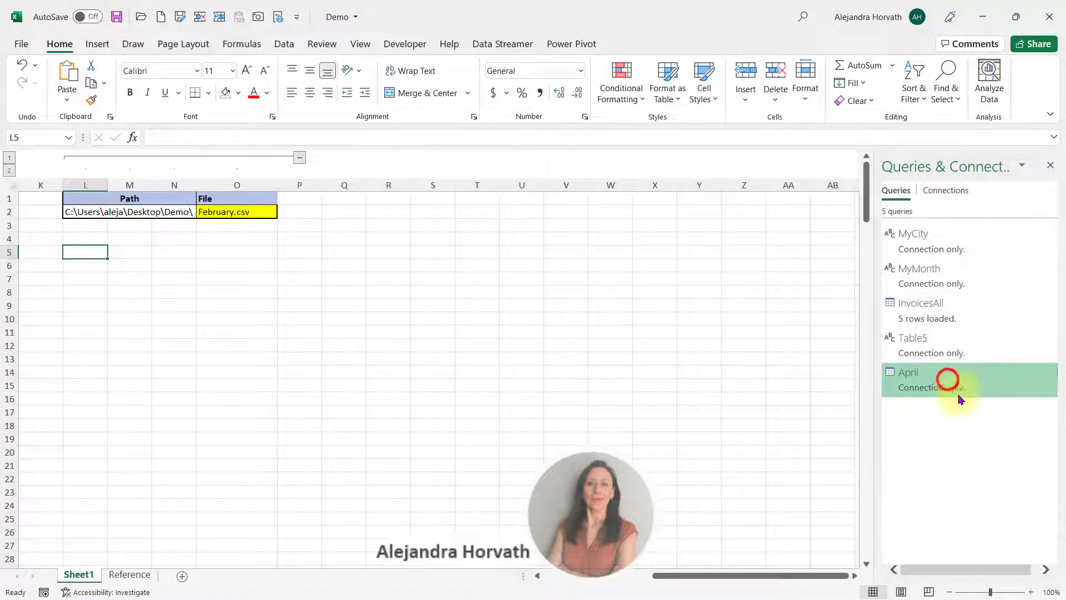
{"action": "right_click", "coordinate": [924, 383]}
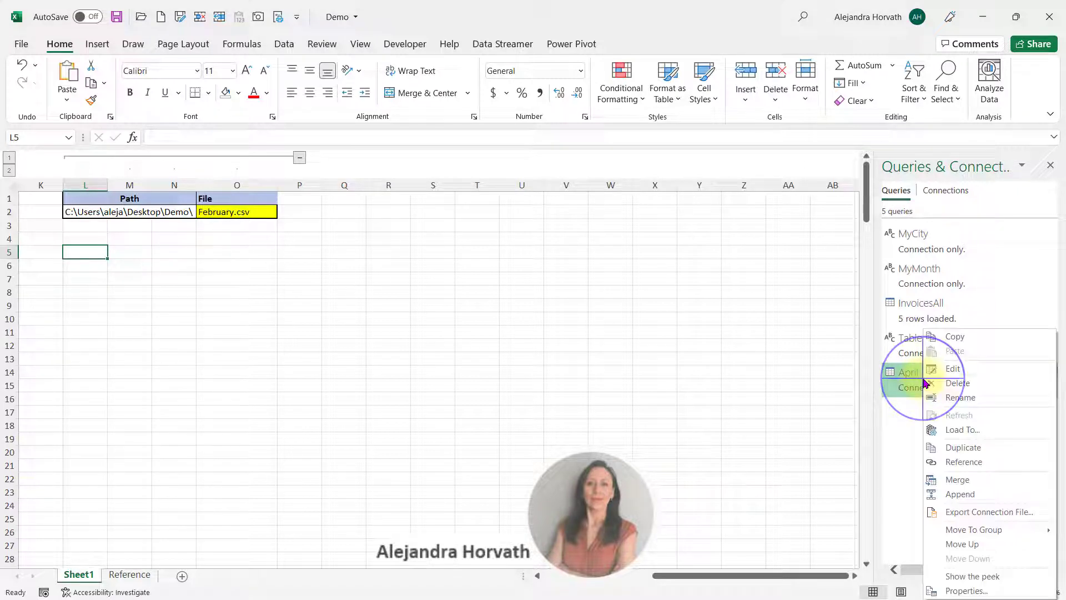
{"action": "left_click", "coordinate": [963, 431]}
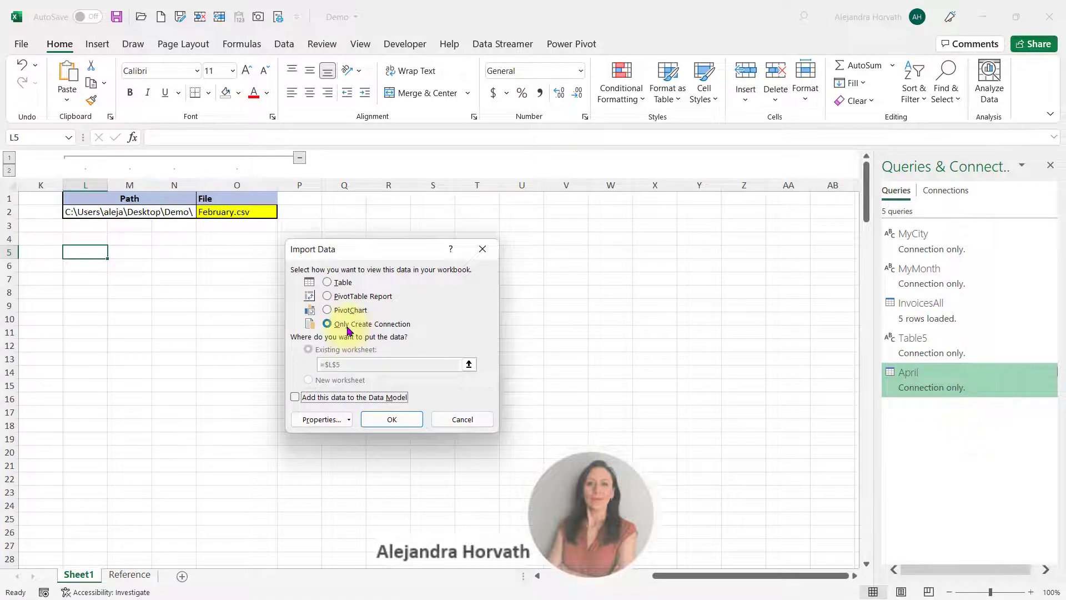
{"action": "left_click", "coordinate": [348, 284]}
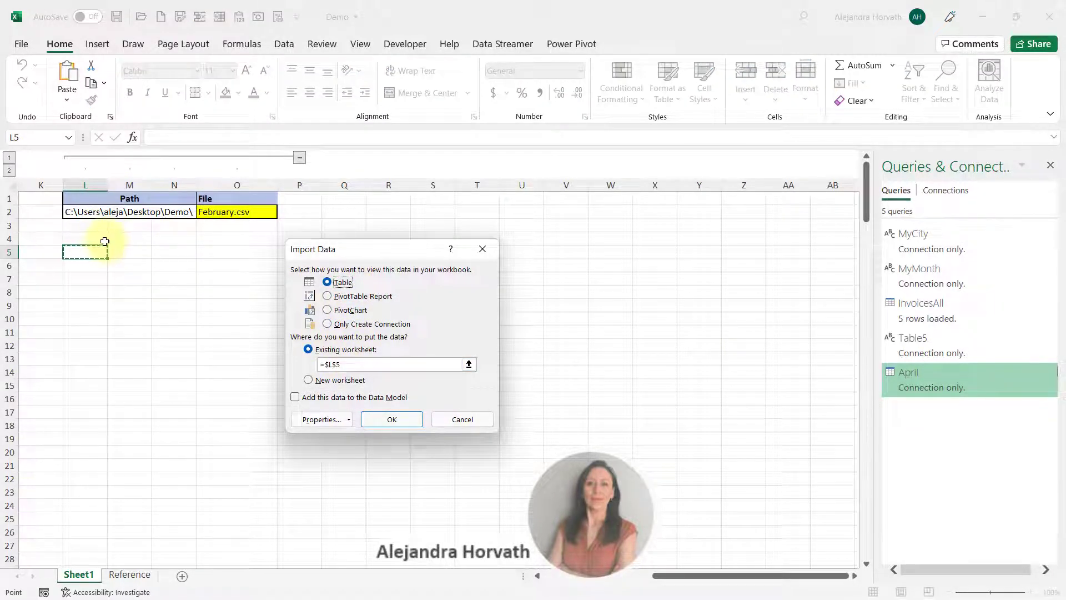
{"action": "left_click", "coordinate": [383, 421]}
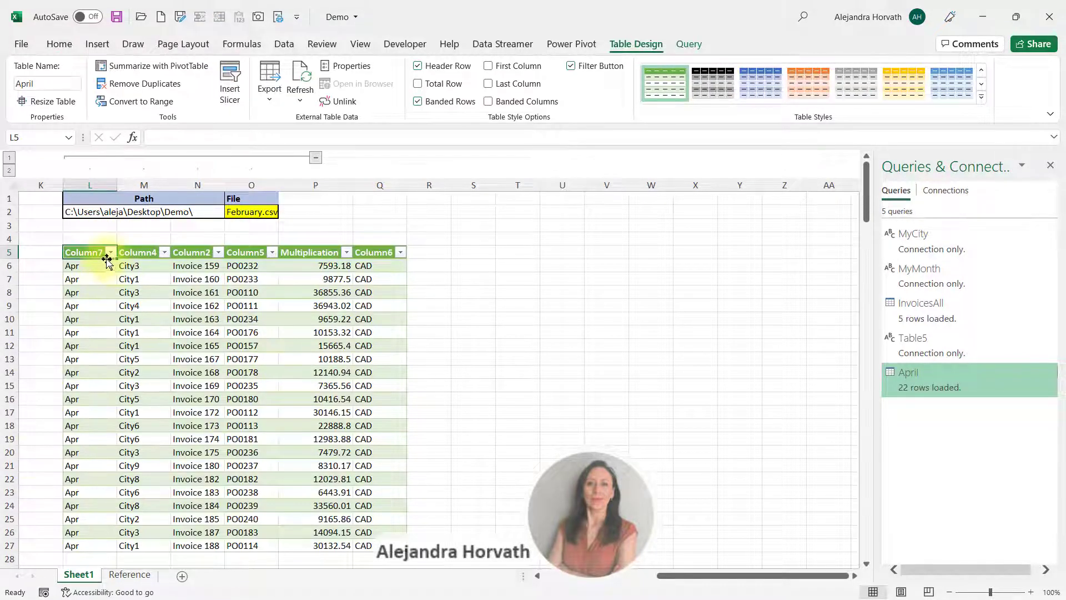
- Widen column O on Sheet1 so the File drop-down value fits in its cell
{"action": "left_click", "coordinate": [111, 255]}
{"action": "left_click", "coordinate": [271, 210]}
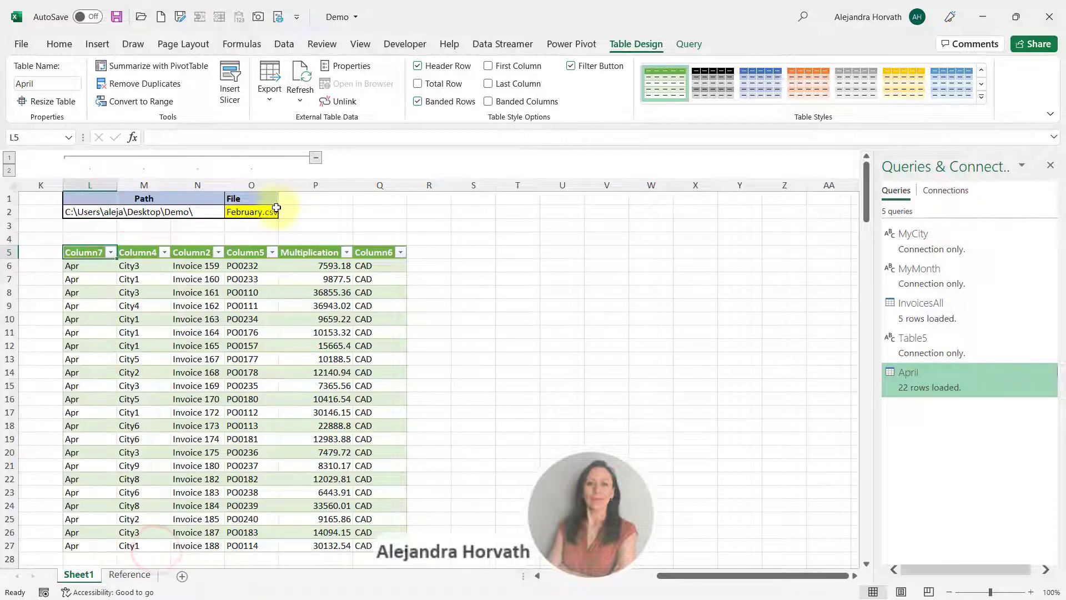
{"action": "left_click", "coordinate": [271, 210]}
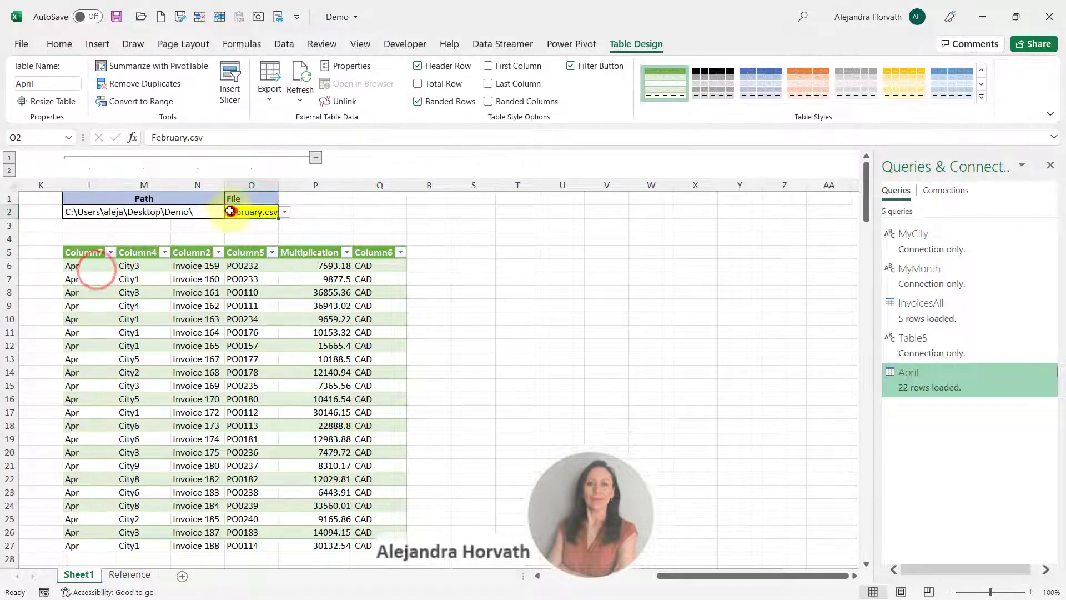
{"action": "left_click", "coordinate": [111, 305]}
{"action": "left_click_drag", "start_coordinate": [280, 185], "coordinate": [290, 177]}
- Open the April query in the query editor and rename it MonthlyReports
{"action": "left_click", "coordinate": [915, 373]}
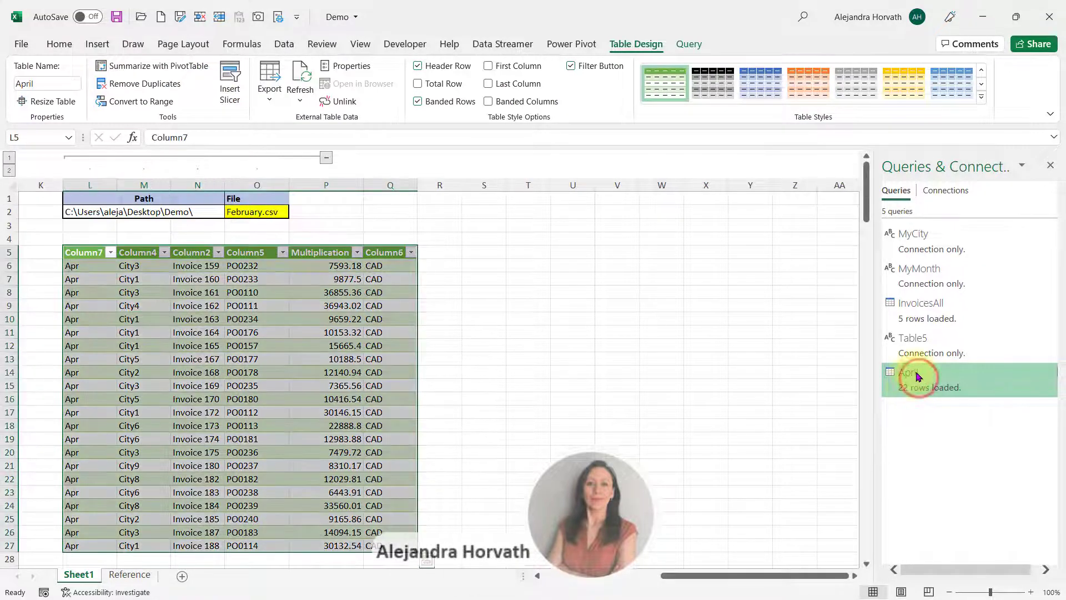
{"action": "double_click", "coordinate": [915, 374]}
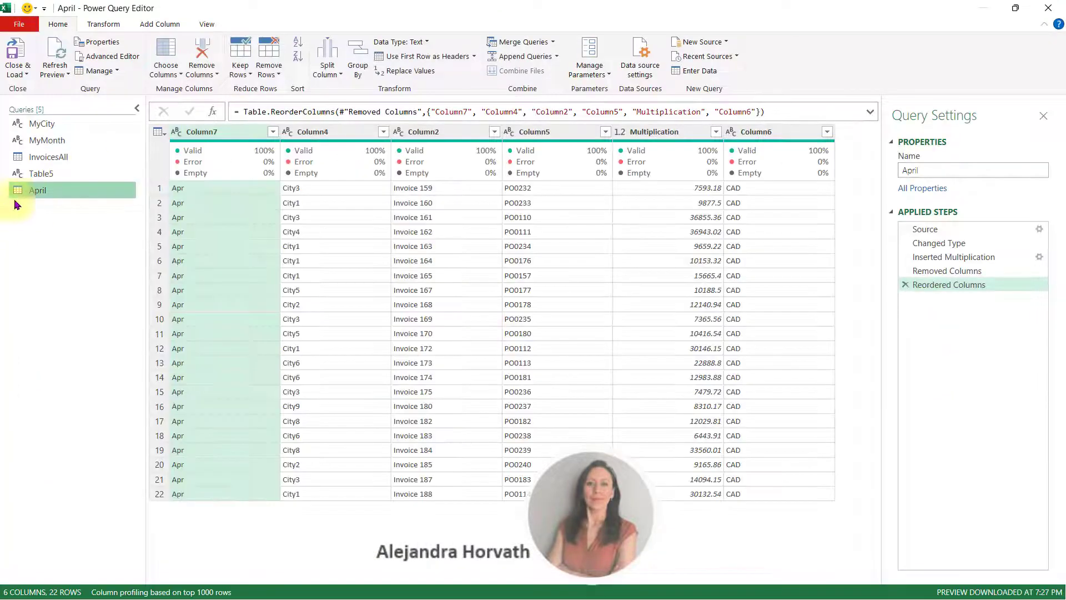
{"action": "double_click", "coordinate": [70, 191]}
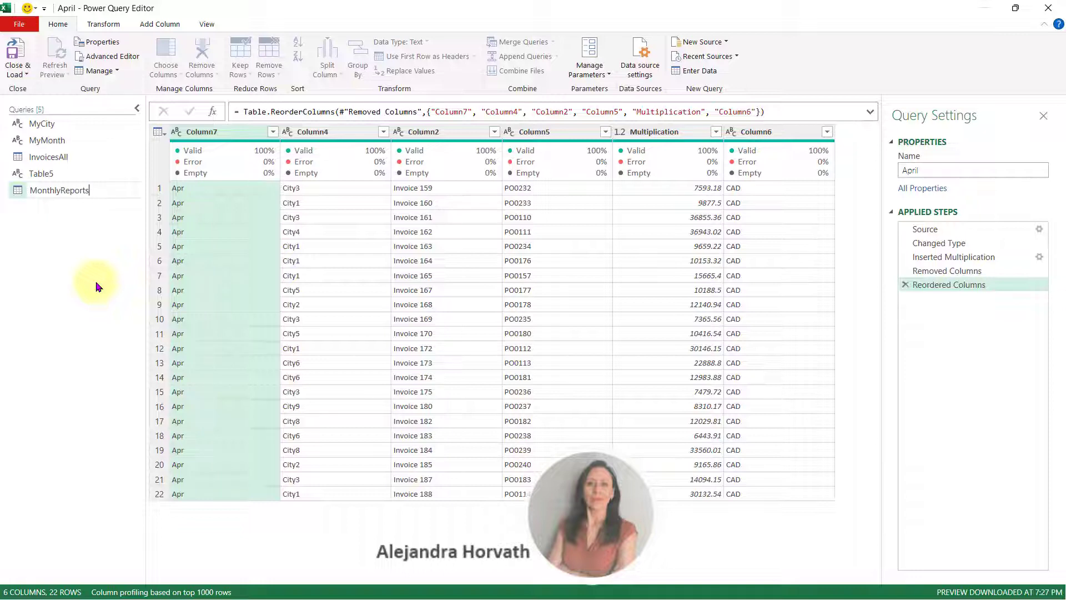
{"action": "type", "text": "MonthlyReports"}
{"action": "key", "text": "Return"}
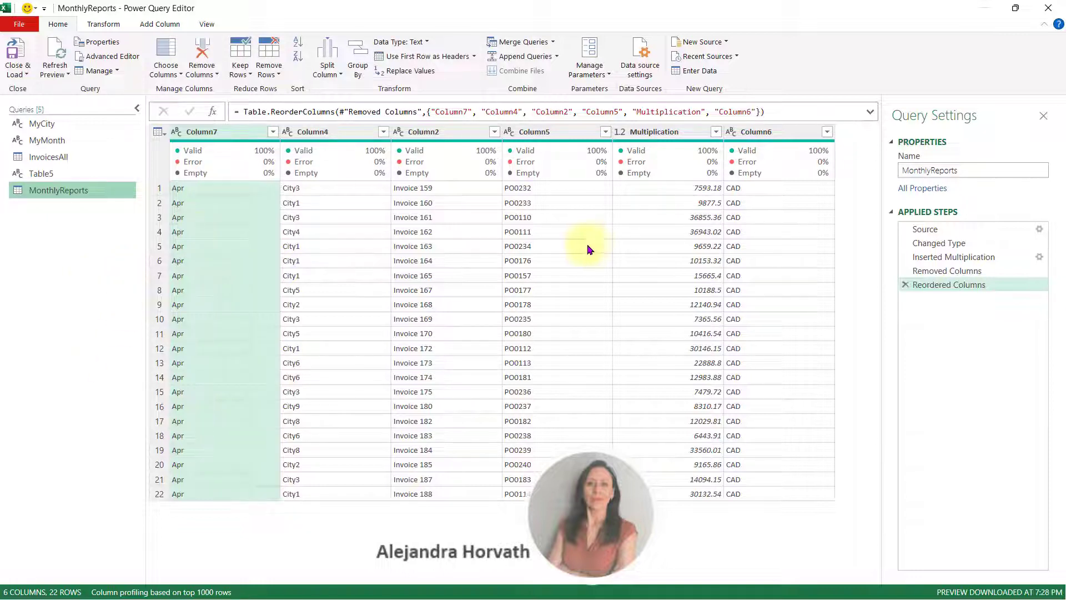
- Check the MonthlyReports source path against the parameter queries and rename the Table5 query MyDirectory
{"action": "left_click", "coordinate": [913, 229]}
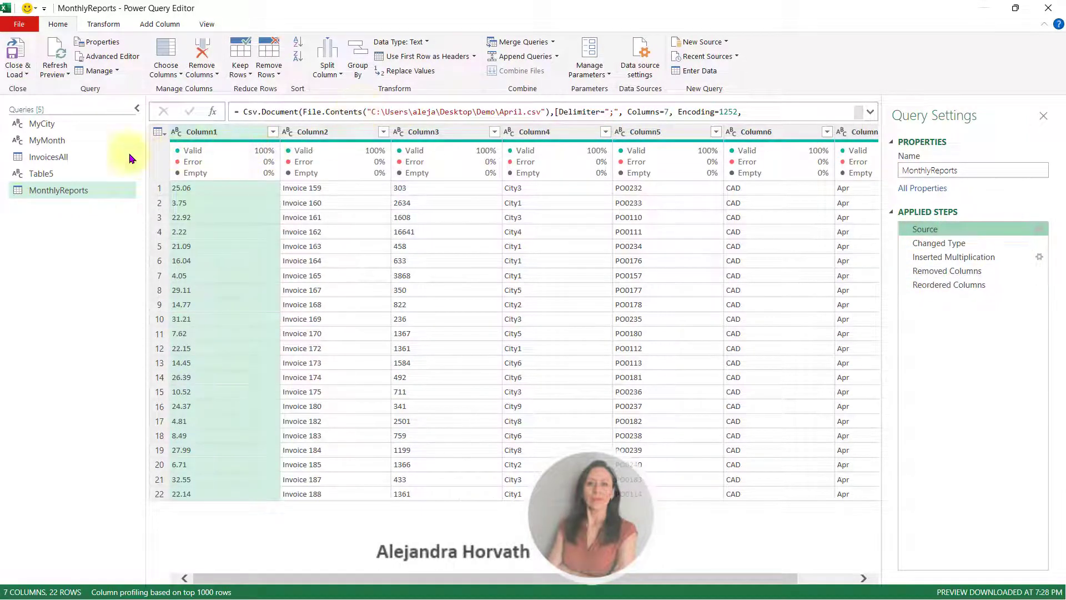
{"action": "left_click", "coordinate": [72, 141]}
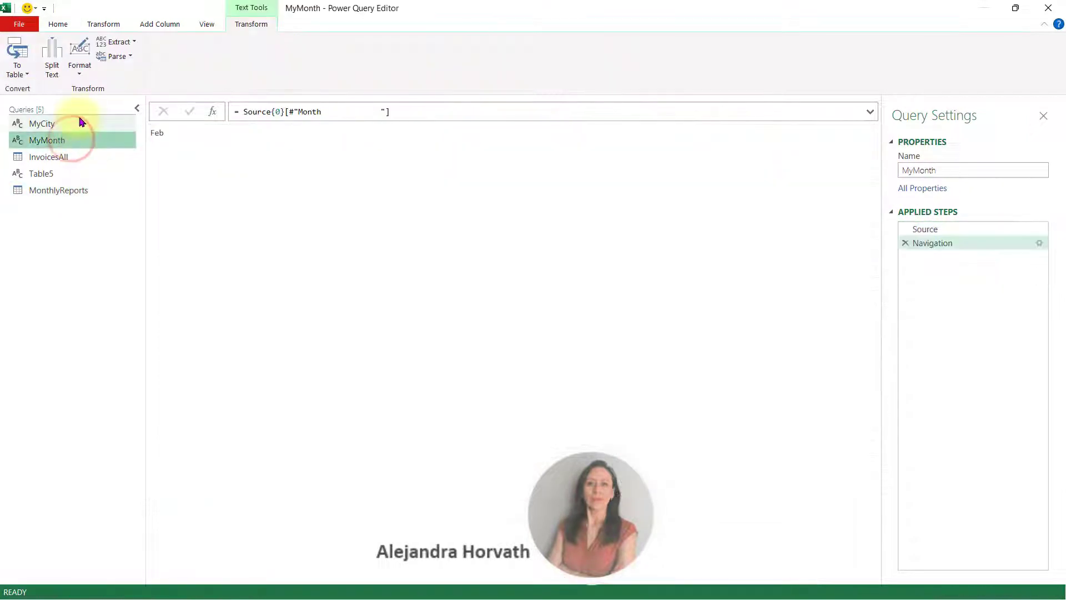
{"action": "left_click", "coordinate": [78, 121]}
{"action": "left_click", "coordinate": [64, 173]}
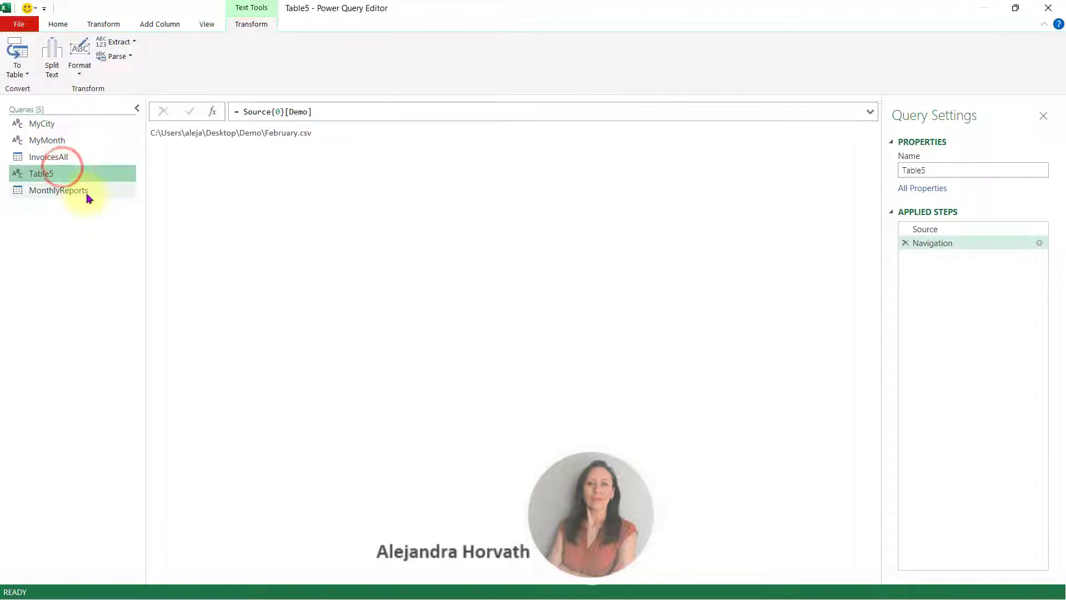
{"action": "double_click", "coordinate": [55, 173]}
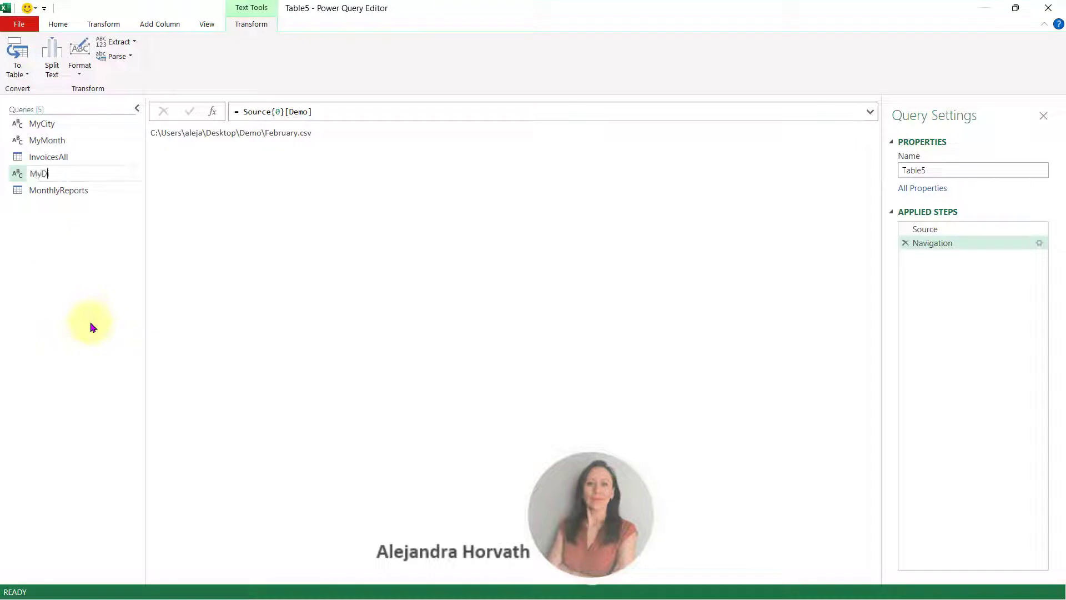
{"action": "type", "text": "MyDirectory"}
{"action": "key", "text": "Return"}
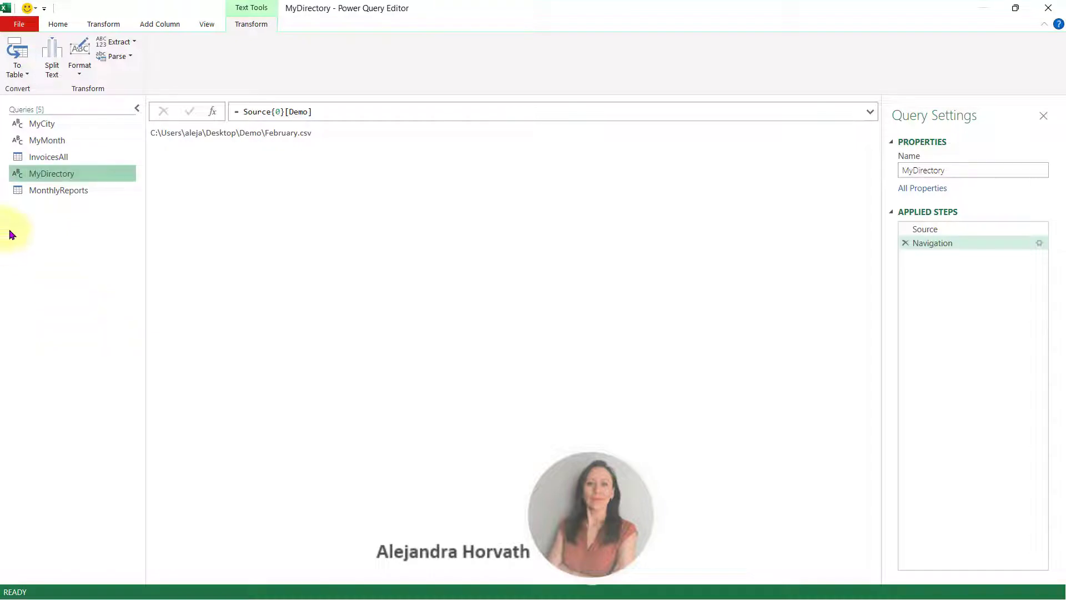
- Replace the hard-coded April.csv path in the Source step of MonthlyReports with MyDirectory
{"action": "left_click", "coordinate": [70, 187]}
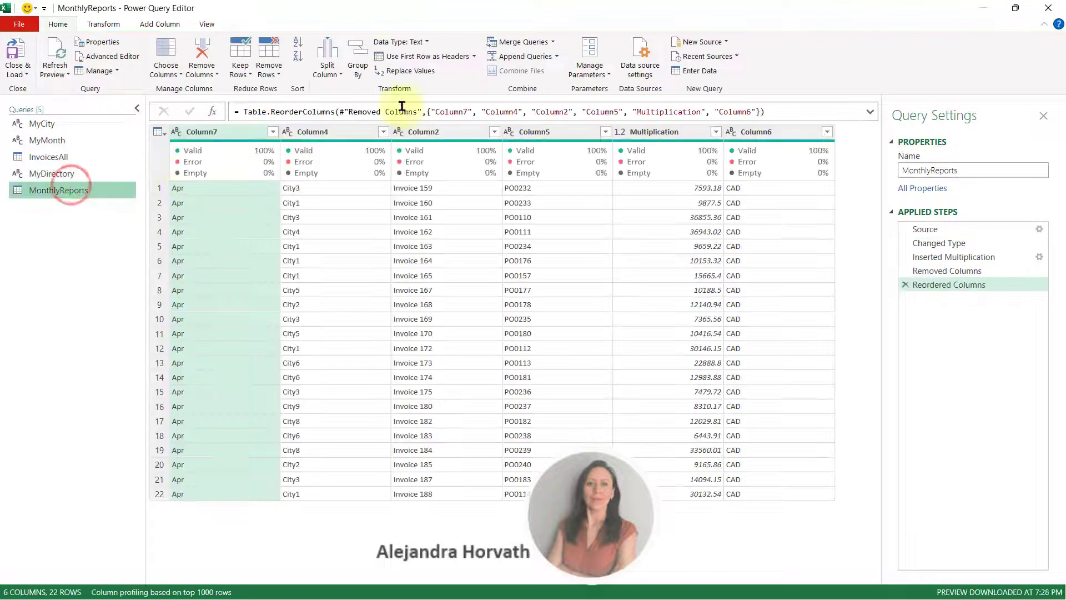
{"action": "left_click", "coordinate": [980, 227]}
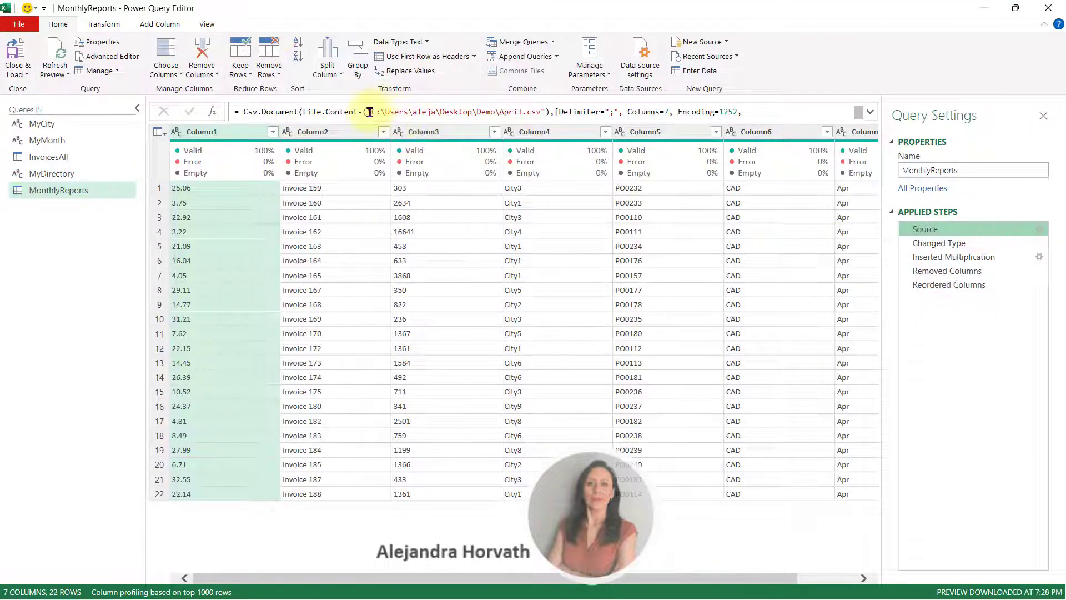
{"action": "left_click_drag", "start_coordinate": [369, 111], "coordinate": [549, 112]}
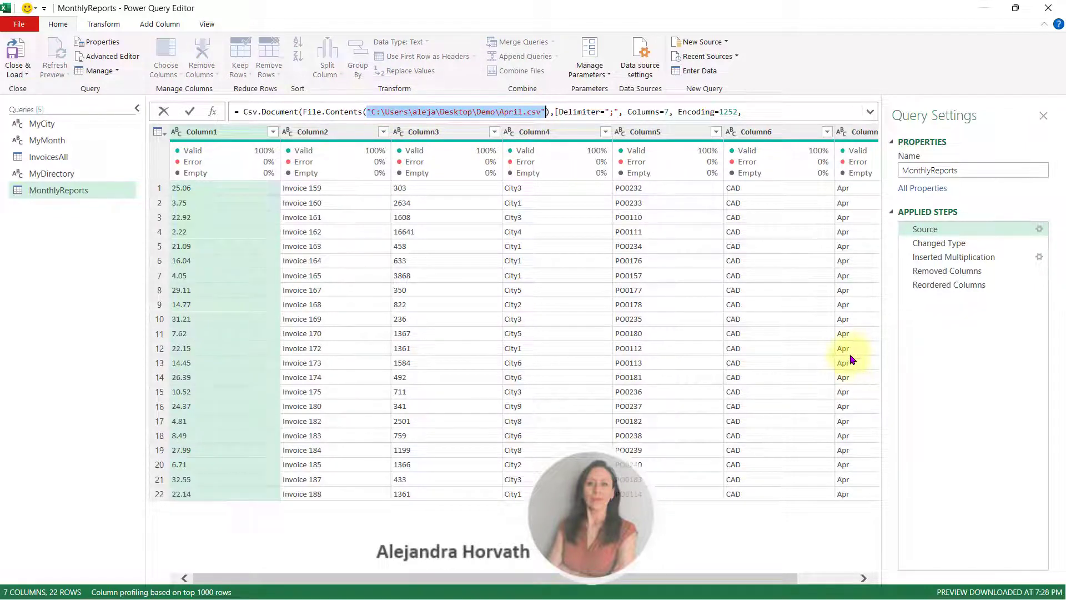
{"action": "type", "text": "MyDirector"}
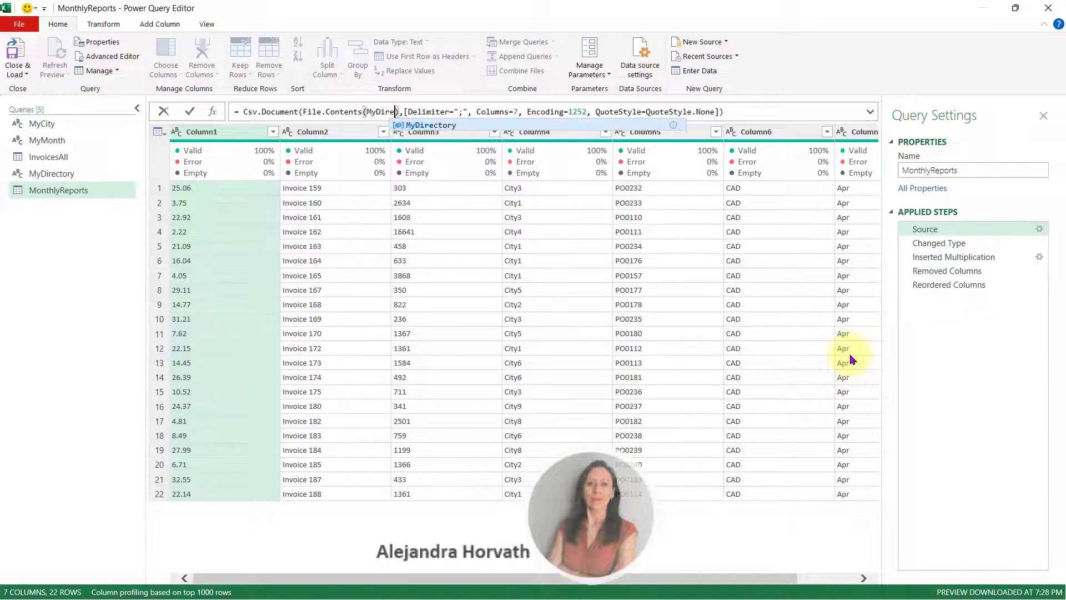
{"action": "type", "text": "y"}
{"action": "key", "text": "Return"}
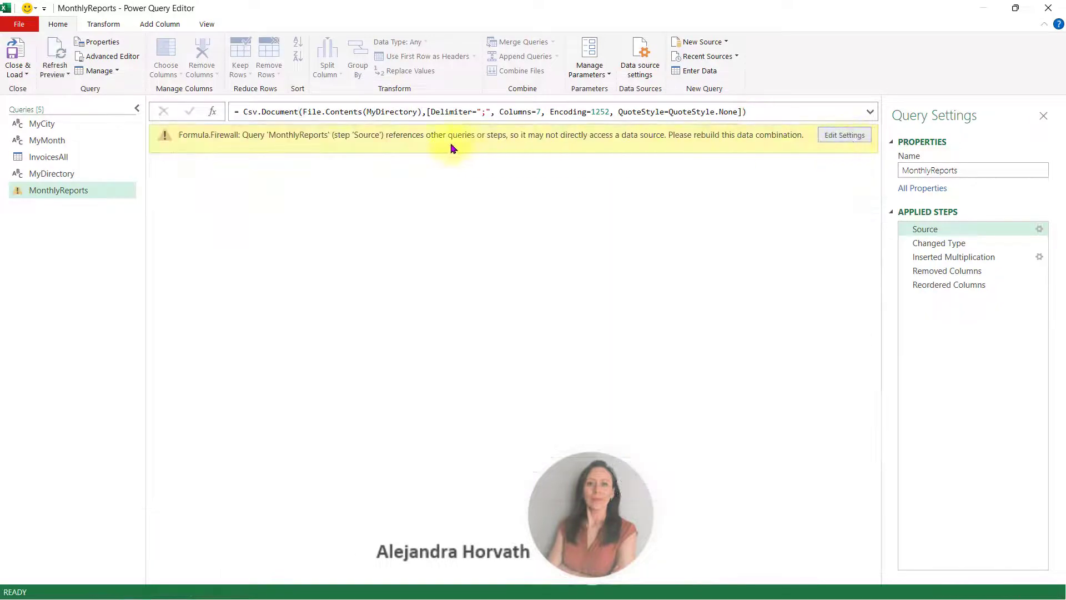
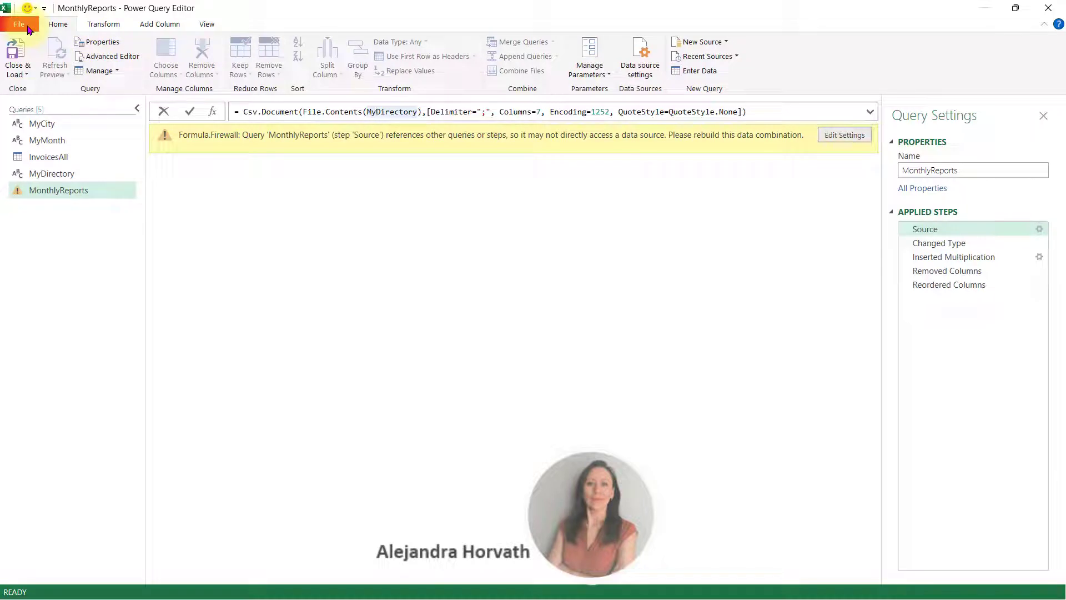
{"action": "left_click", "coordinate": [19, 24]}
{"action": "left_click", "coordinate": [331, 317]}
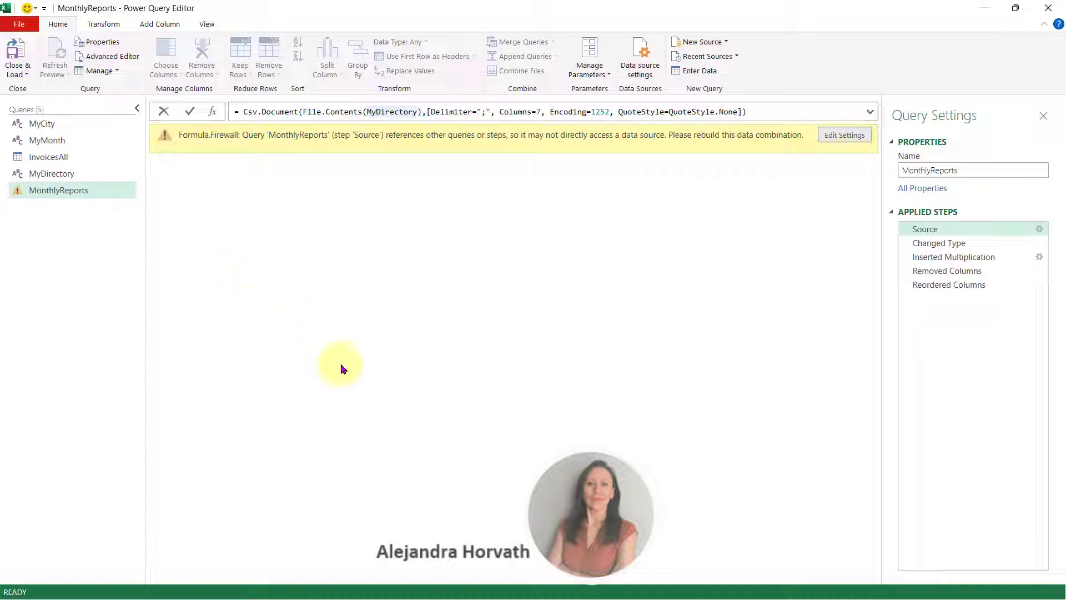
{"action": "double_click", "coordinate": [391, 109]}
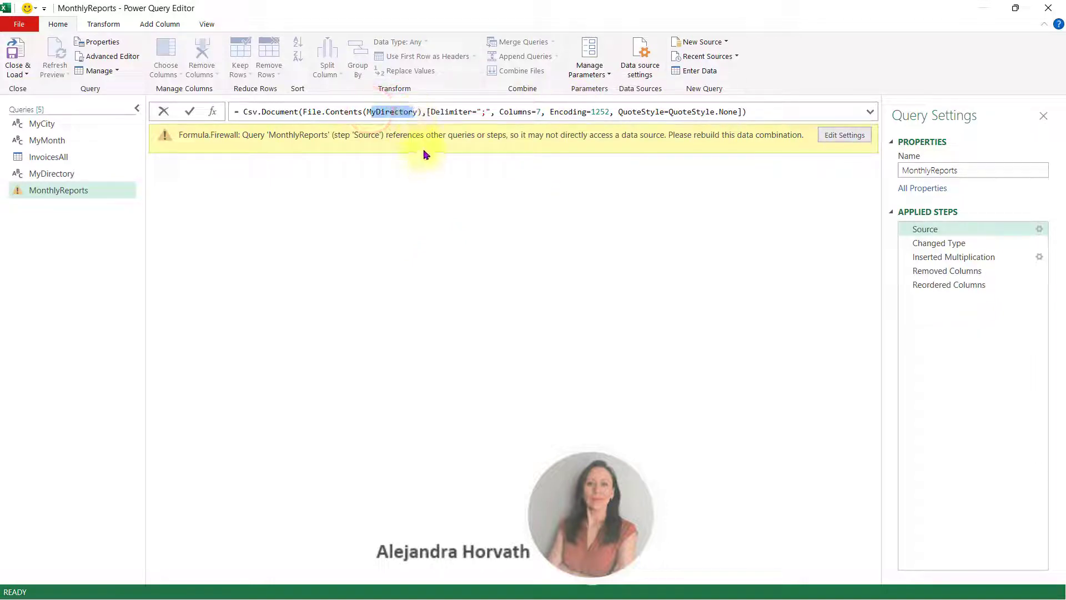
{"action": "left_click", "coordinate": [942, 226]}
- Examine the MyDirectory query's file path and its Source and Demo code lines in the Advanced Editor, leaving the code unedited
{"action": "left_click", "coordinate": [31, 174]}
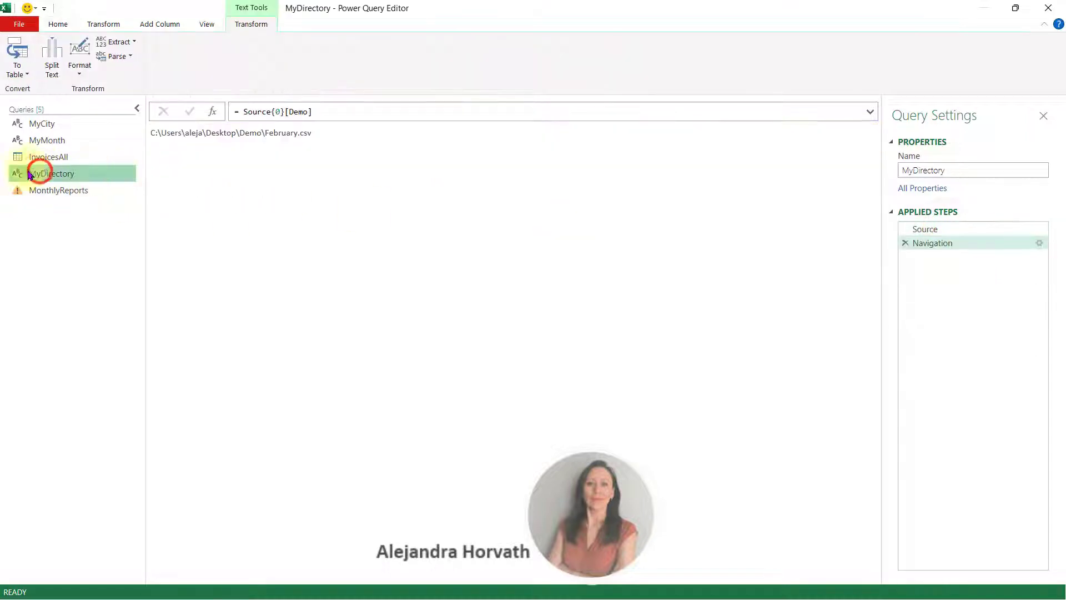
{"action": "left_click_drag", "start_coordinate": [324, 133], "coordinate": [155, 137]}
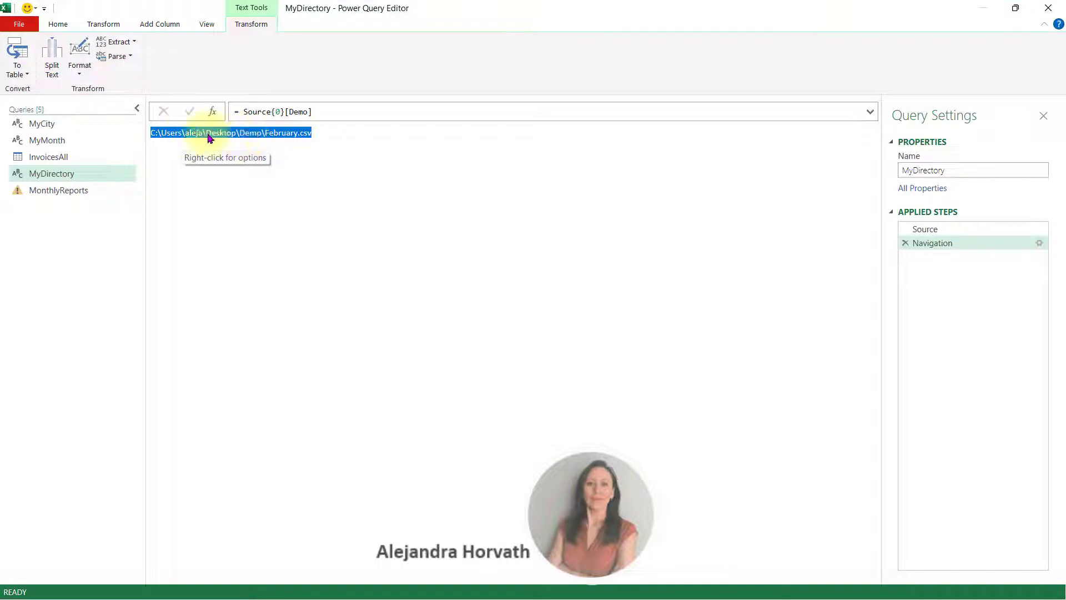
{"action": "left_click", "coordinate": [307, 133]}
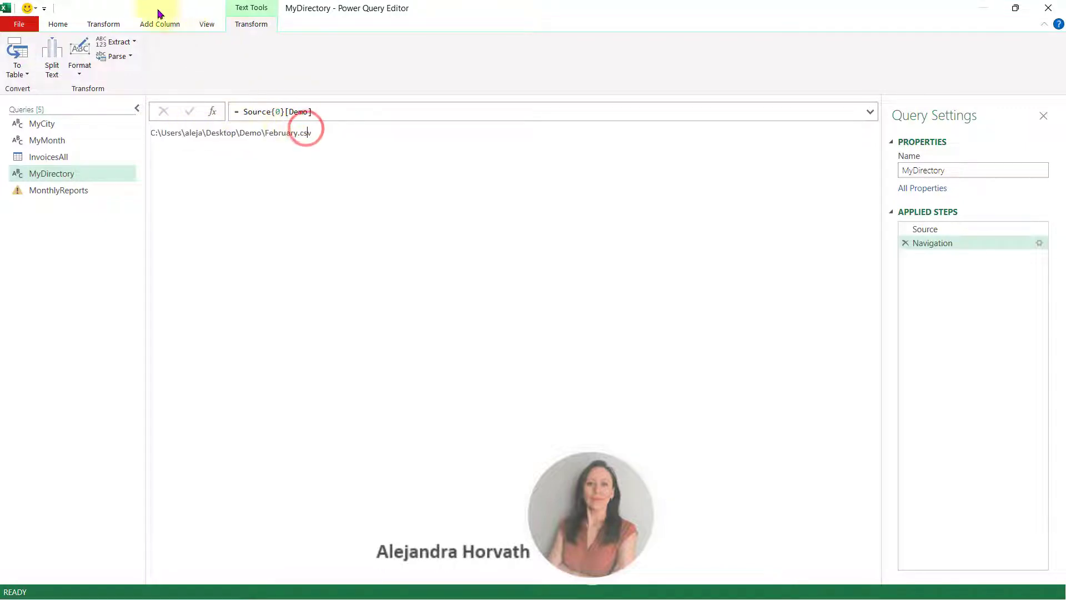
{"action": "left_click", "coordinate": [207, 24]}
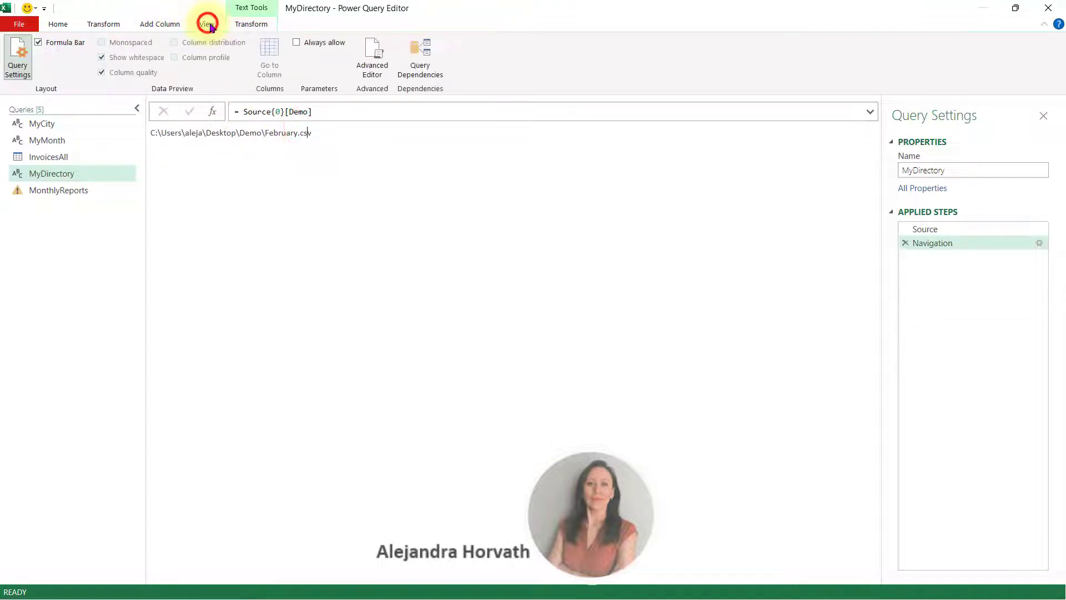
{"action": "left_click", "coordinate": [376, 66]}
{"action": "left_click_drag", "start_coordinate": [226, 166], "coordinate": [221, 144]}
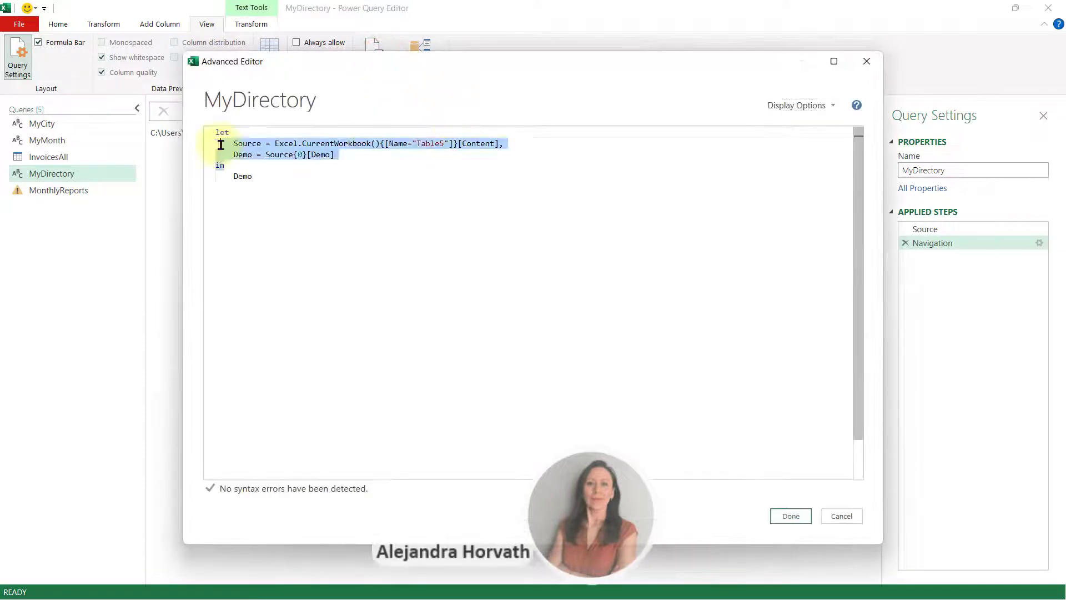
{"action": "left_click", "coordinate": [369, 161]}
{"action": "left_click_drag", "start_coordinate": [277, 151], "coordinate": [214, 144]}
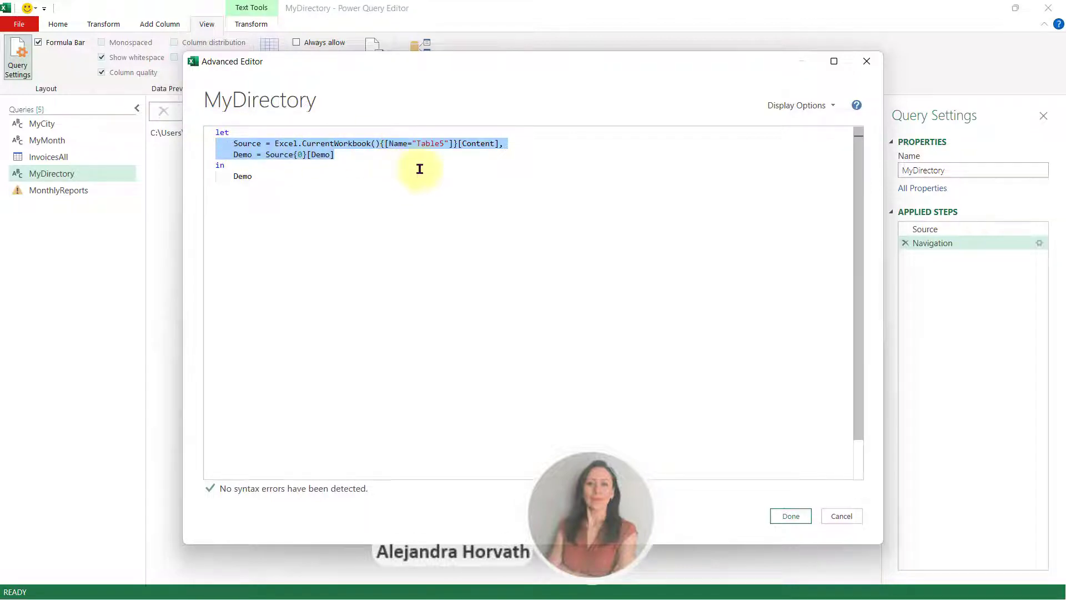
{"action": "left_click", "coordinate": [840, 513]}
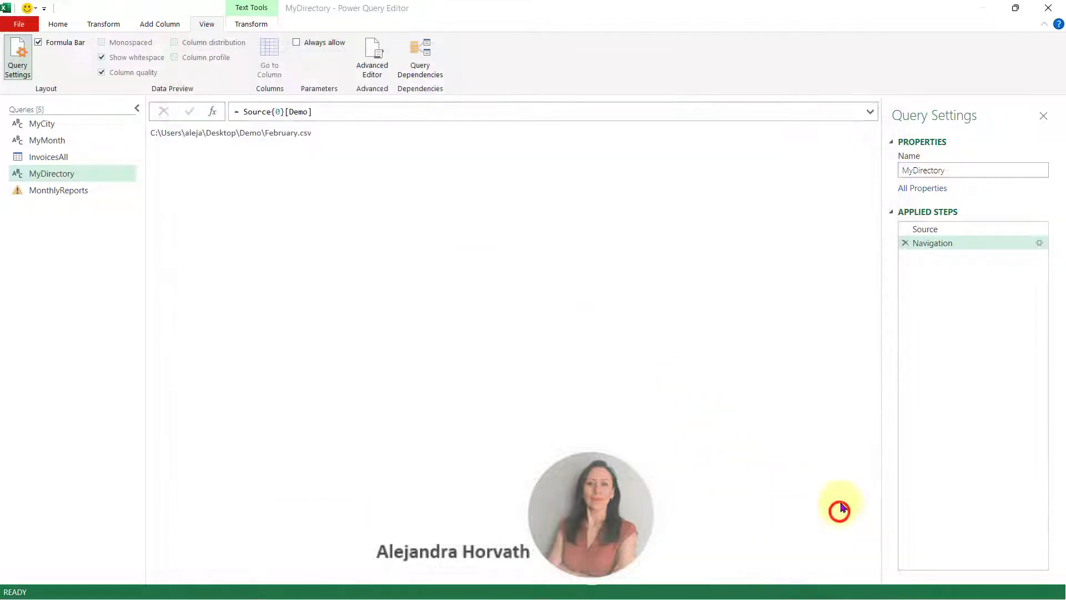
- Insert MyDirectory's code lines, Source = Excel.CurrentWorkbook(){[Name="Table5"]}[Content], and Demo = Source{0}[Demo], directly after let in the MonthlyReports query code
{"action": "left_click", "coordinate": [60, 192]}
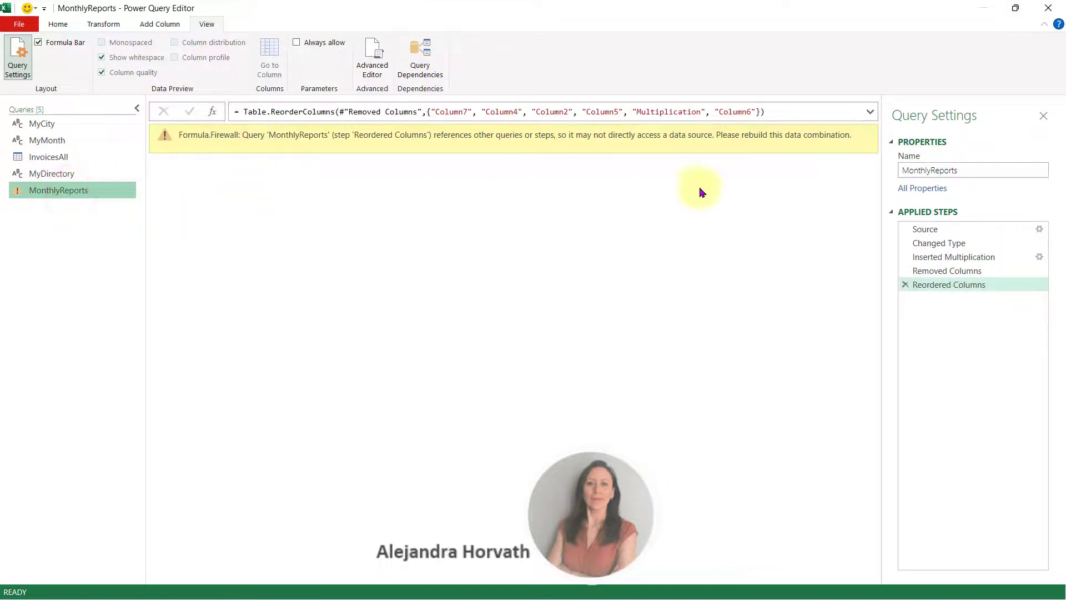
{"action": "left_click", "coordinate": [983, 284]}
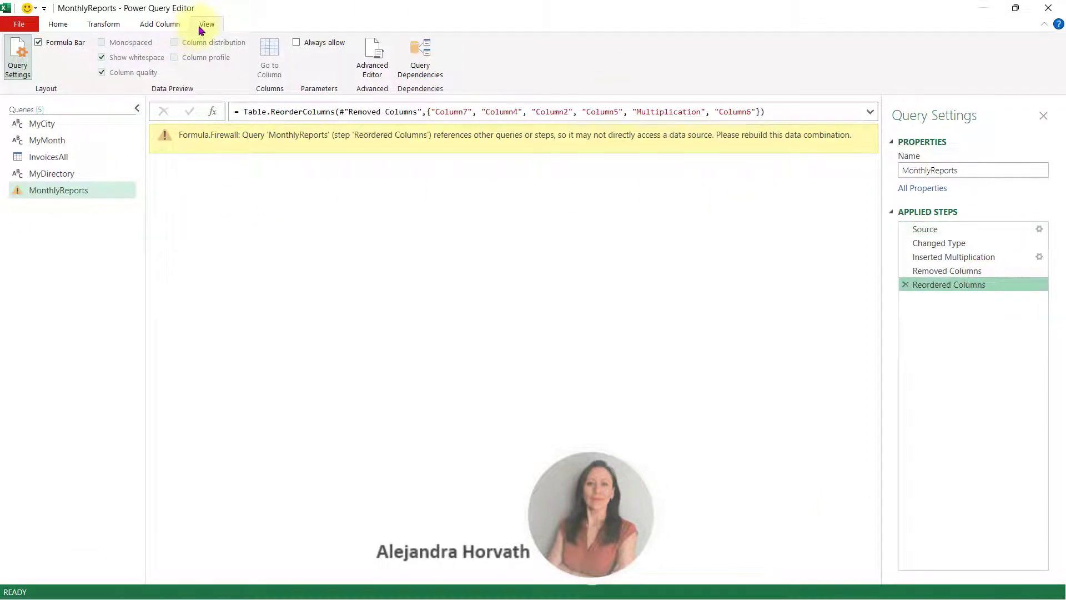
{"action": "left_click", "coordinate": [372, 58]}
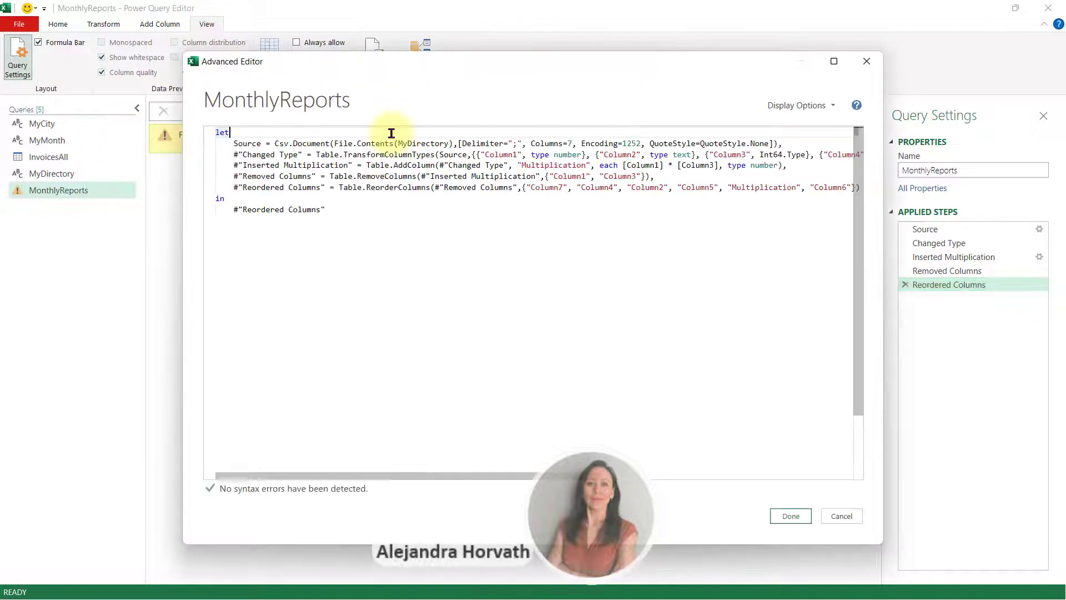
{"action": "key", "text": "Return"}
{"action": "key", "text": "Return"}
{"action": "key", "text": "Return"}
{"action": "key", "text": "Return"}
{"action": "left_click", "coordinate": [376, 155]}
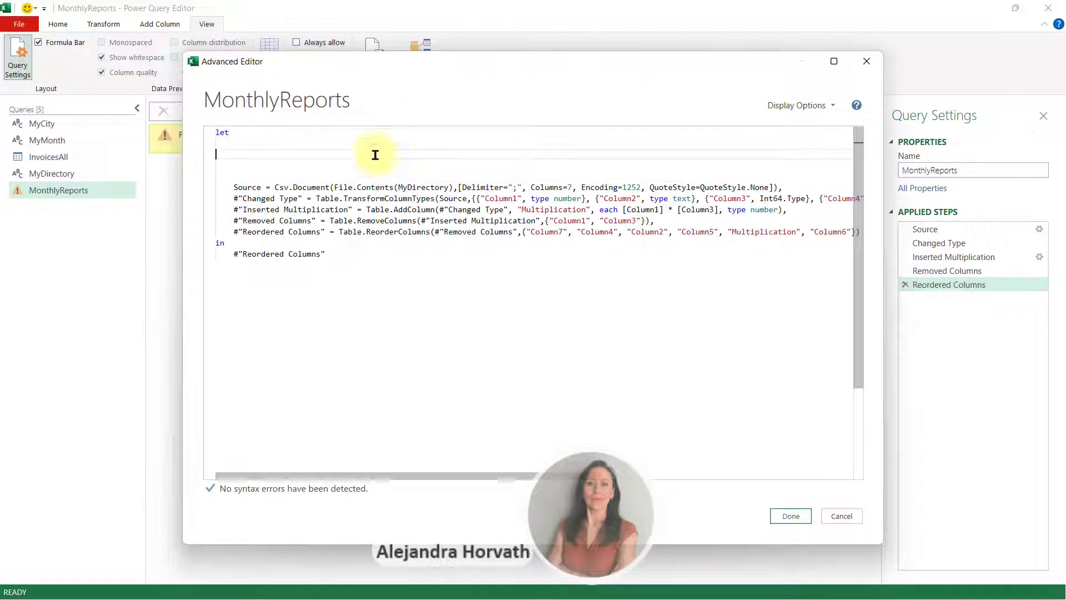
{"action": "type", "text": "Source = Excel.CurrentWorkbook(){[Name=\"Table5\"]}[Content] Demo = Source{0}[Demo]"}
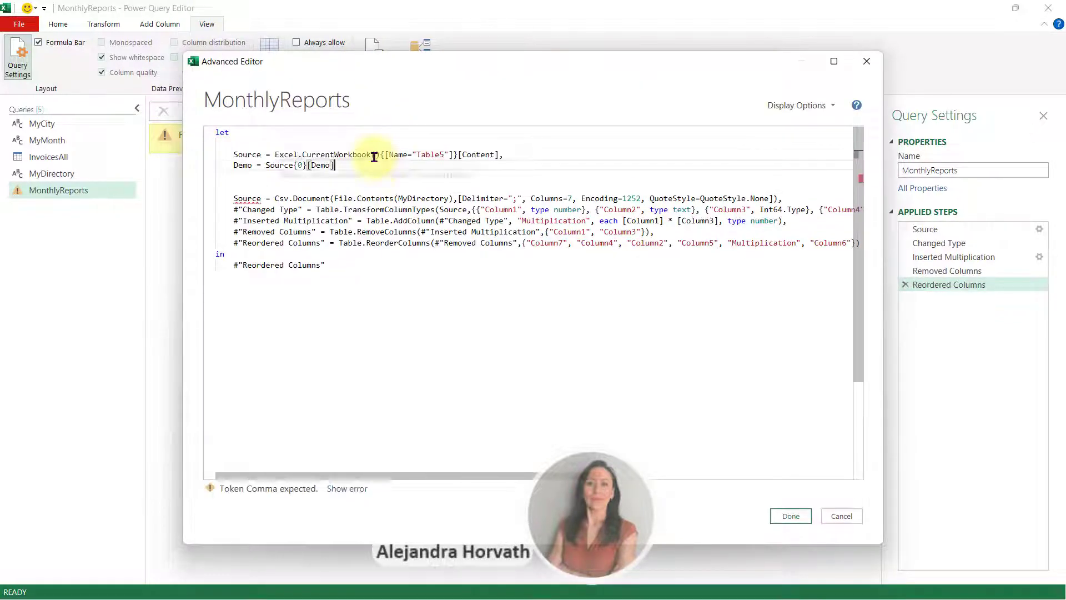
{"action": "left_click", "coordinate": [500, 155]}
{"action": "type", "text": ","}
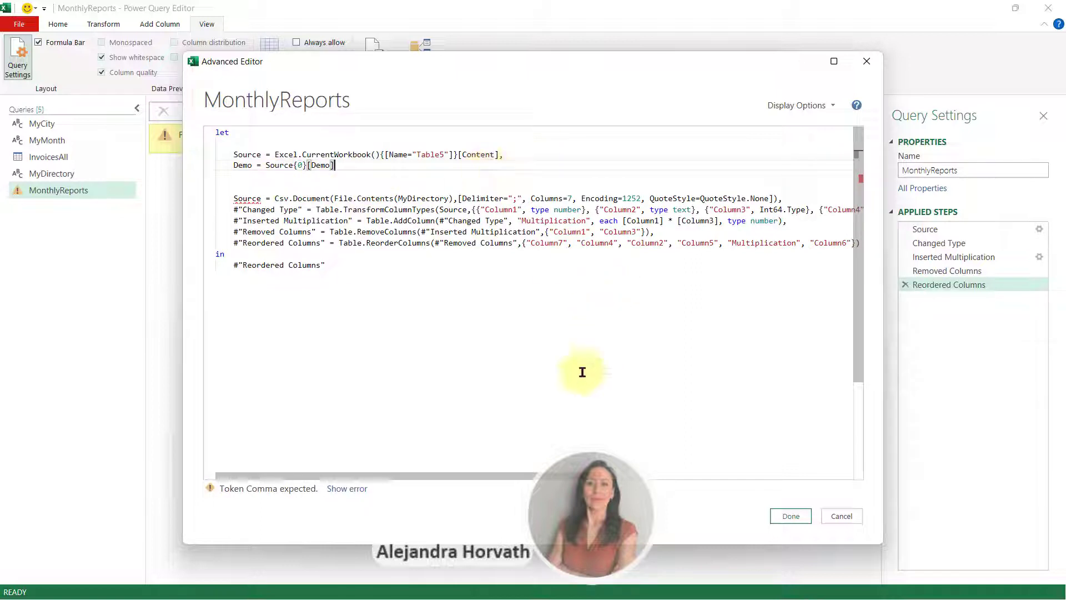
- Enlarge the code text and rename the inserted Table5 Source variable MyDirectorySource to distinguish it from the CSV Source step
{"action": "key", "text": "ctrl+plus"}
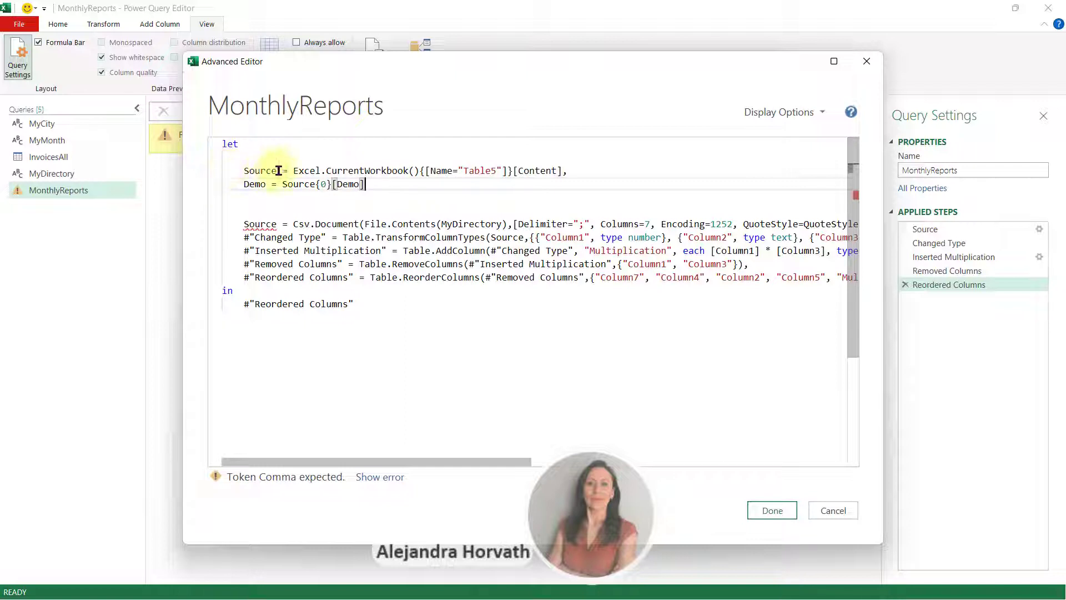
{"action": "left_click", "coordinate": [277, 224]}
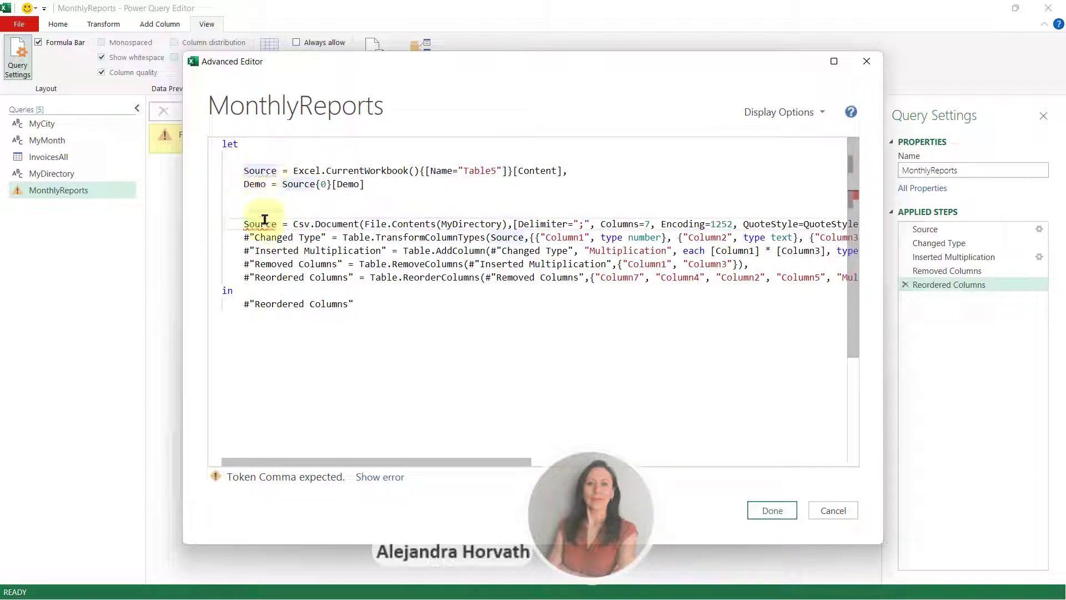
{"action": "left_click", "coordinate": [246, 172]}
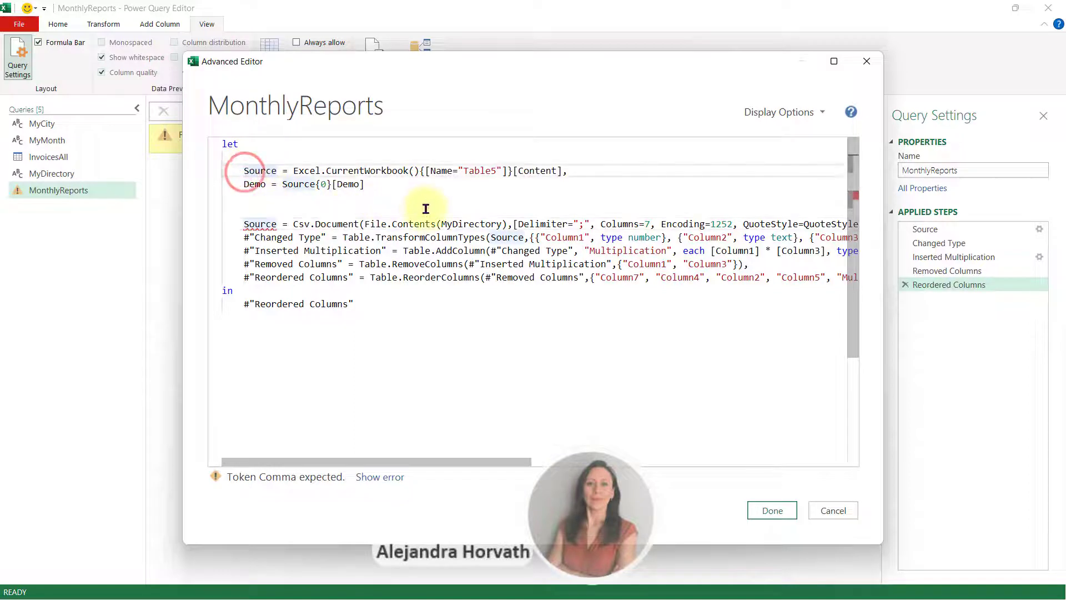
{"action": "type", "text": "MyDirecto"}
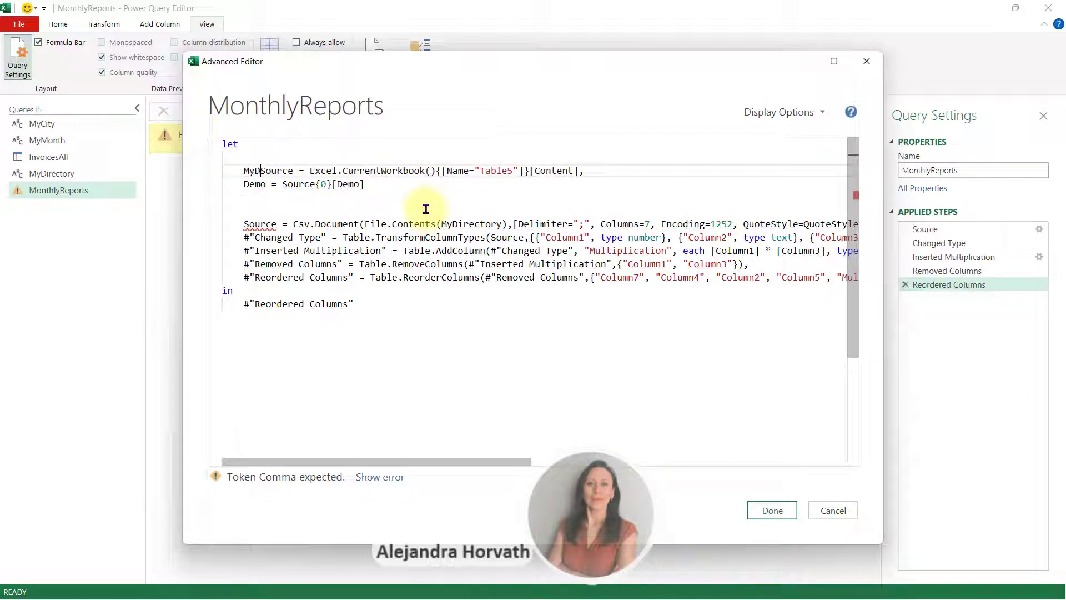
{"action": "type", "text": "ry"}
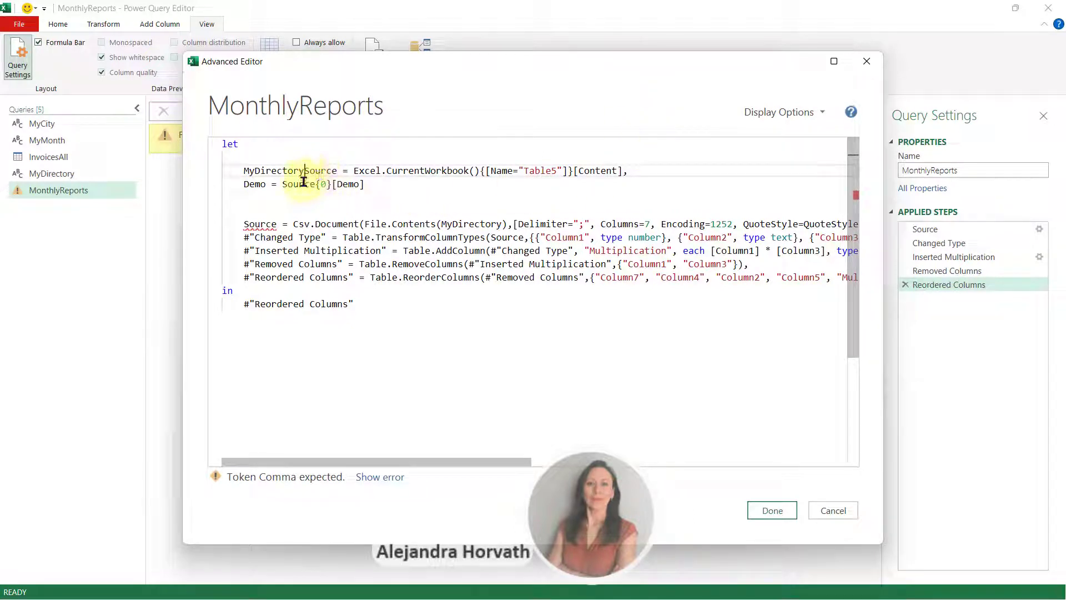
- Change the Demo line's reference to MyDirectorySource and end that line with a comma
{"action": "left_click", "coordinate": [241, 174], "text": "shift"}
{"action": "key", "text": "ctrl+c"}
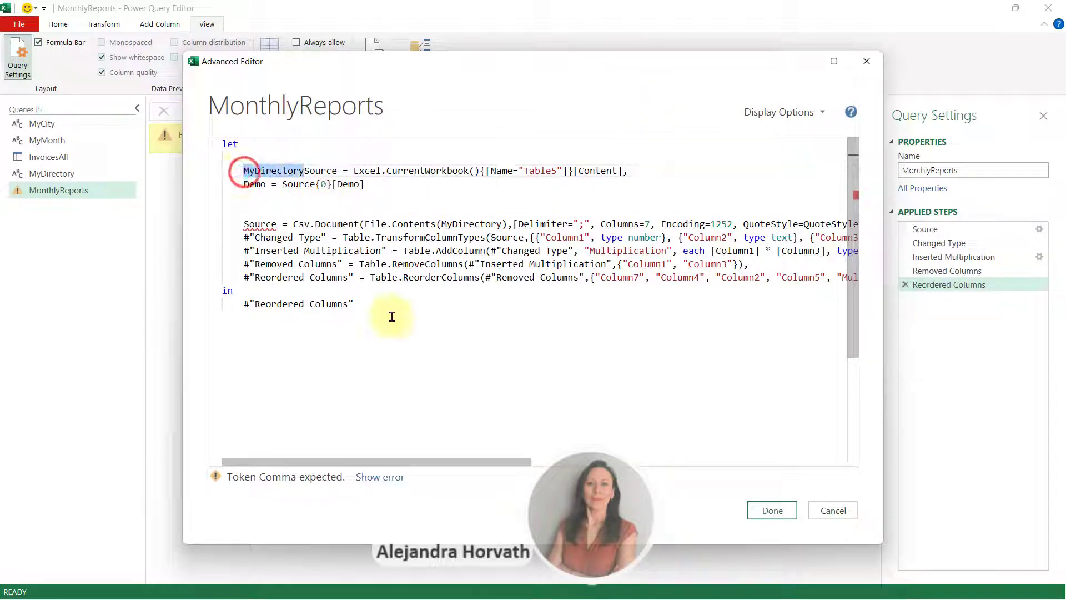
{"action": "left_click", "coordinate": [281, 184]}
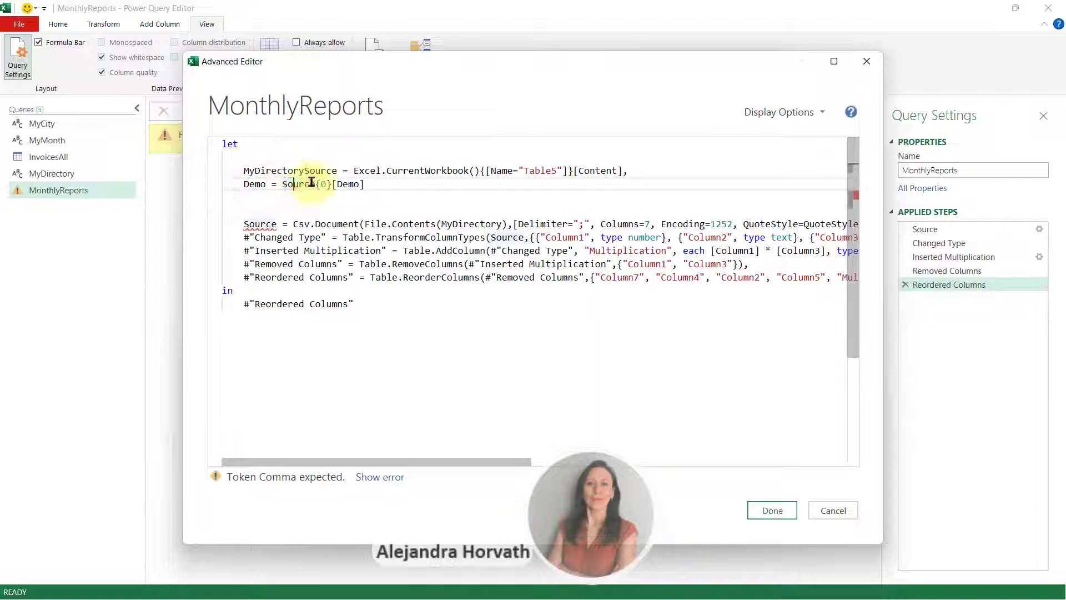
{"action": "left_click", "coordinate": [282, 184]}
{"action": "key", "text": "ctrl+v"}
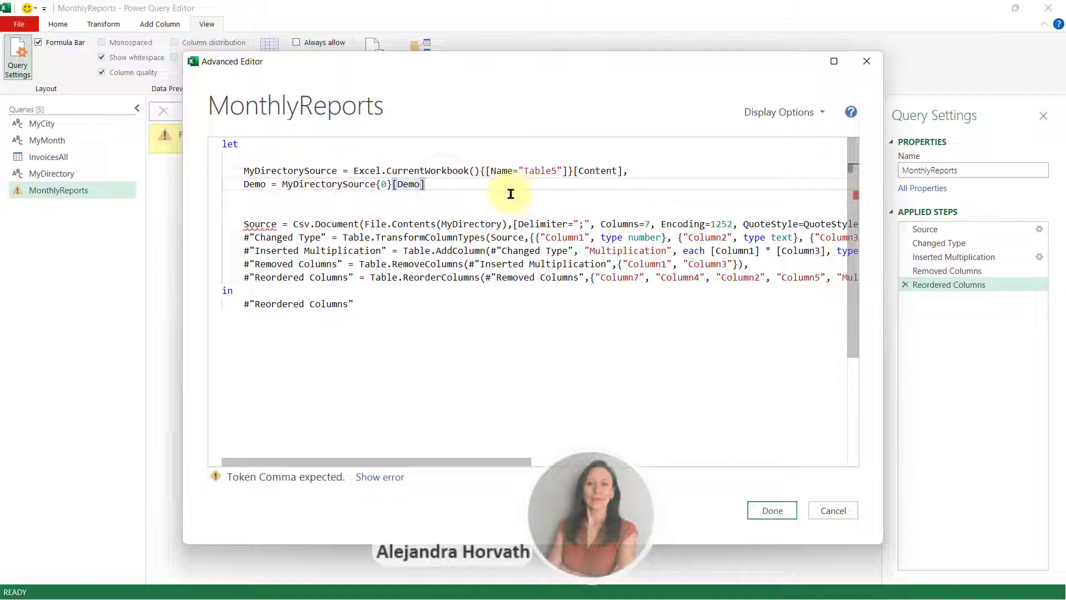
{"action": "type", "text": ","}
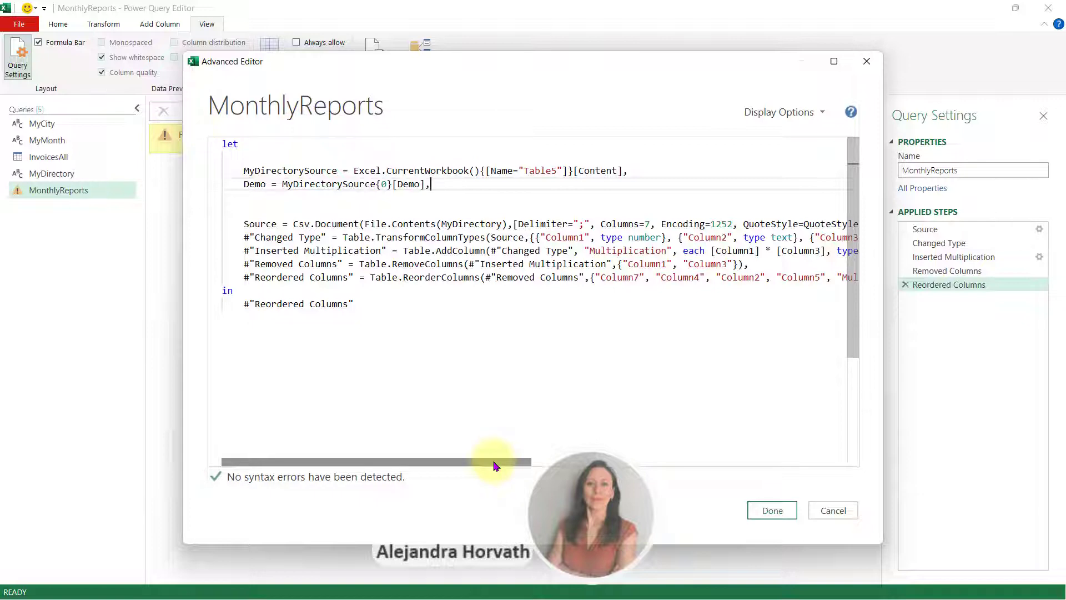
{"action": "left_click_drag", "start_coordinate": [496, 465], "coordinate": [368, 476]}
{"action": "left_click", "coordinate": [432, 186]}
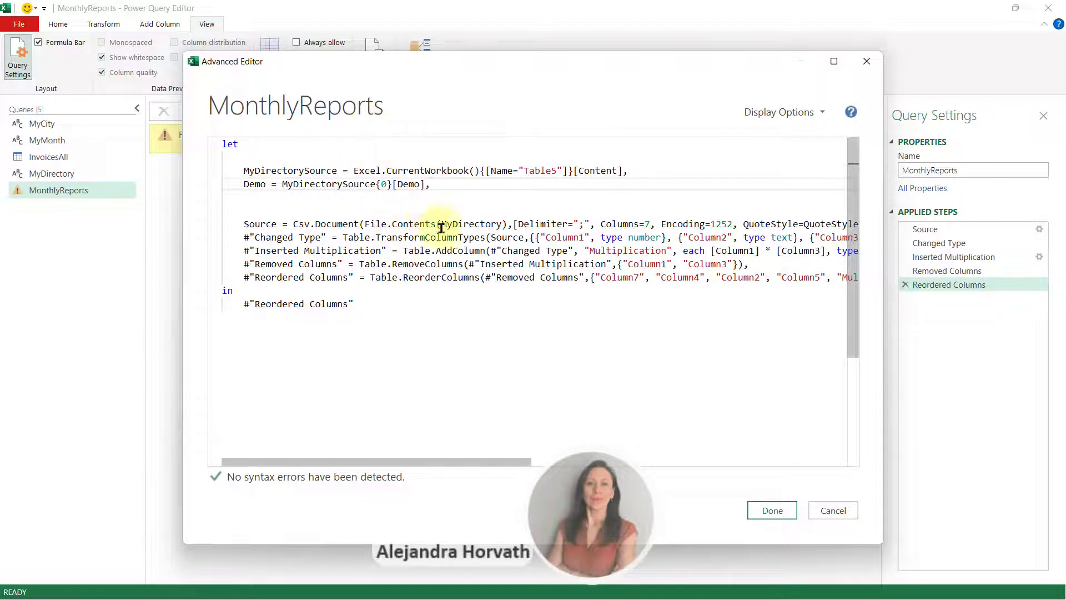
- Replace MyDirectory with Demo inside File.Contents of the CSV Source step and apply the edited MonthlyReports code
{"action": "left_click_drag", "start_coordinate": [442, 225], "coordinate": [502, 225]}
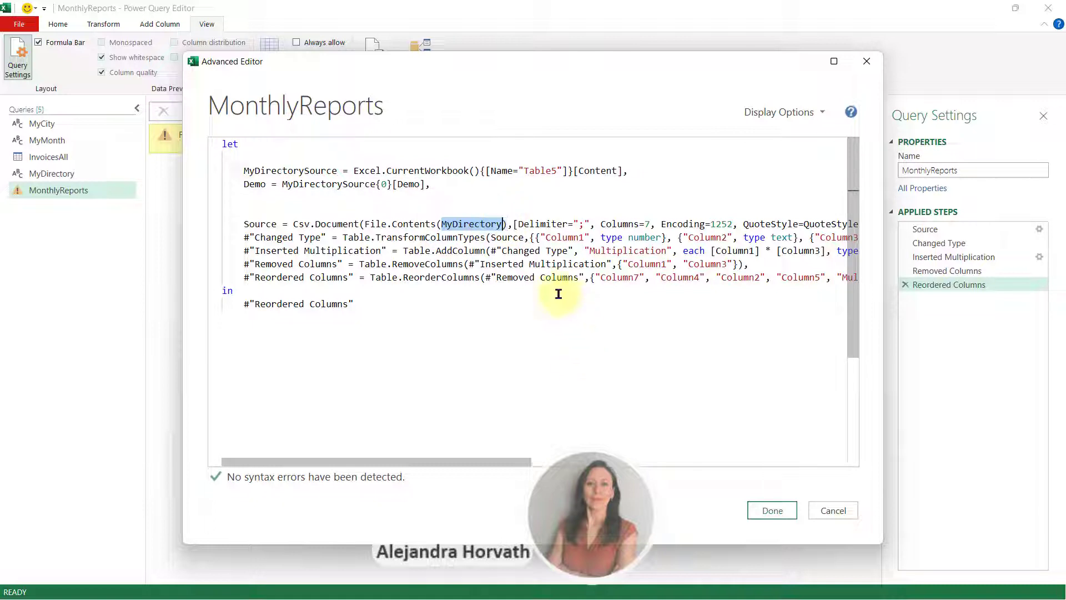
{"action": "key", "text": "Delete"}
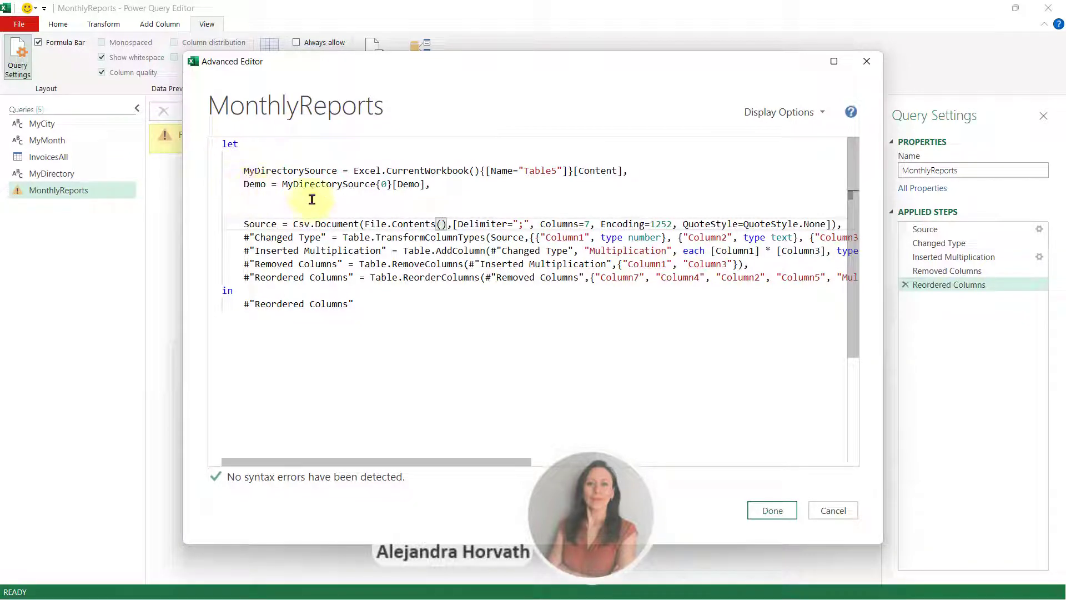
{"action": "type", "text": "De"}
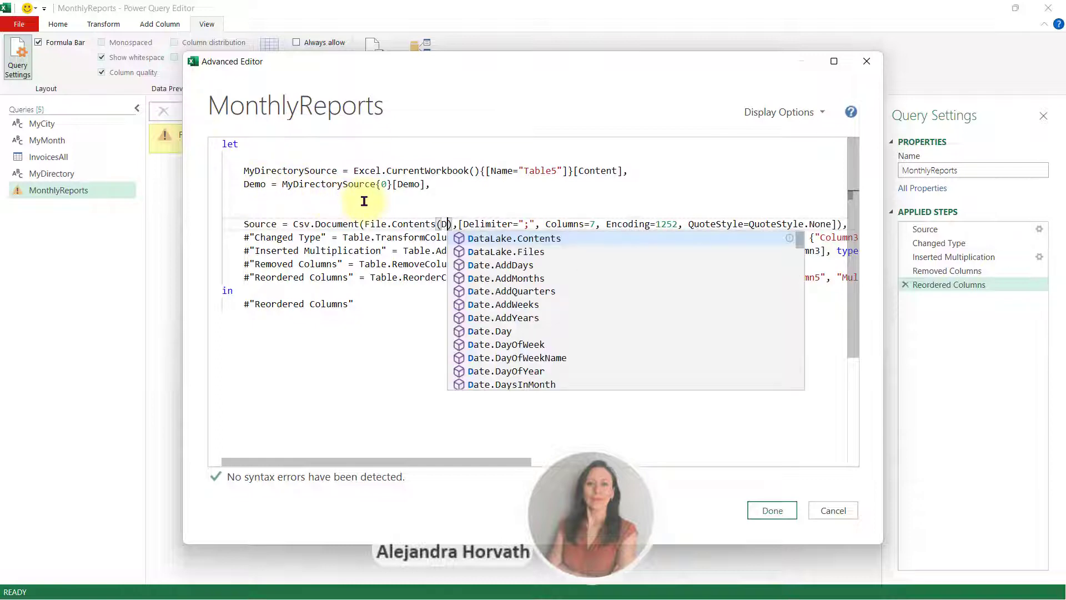
{"action": "type", "text": "mo"}
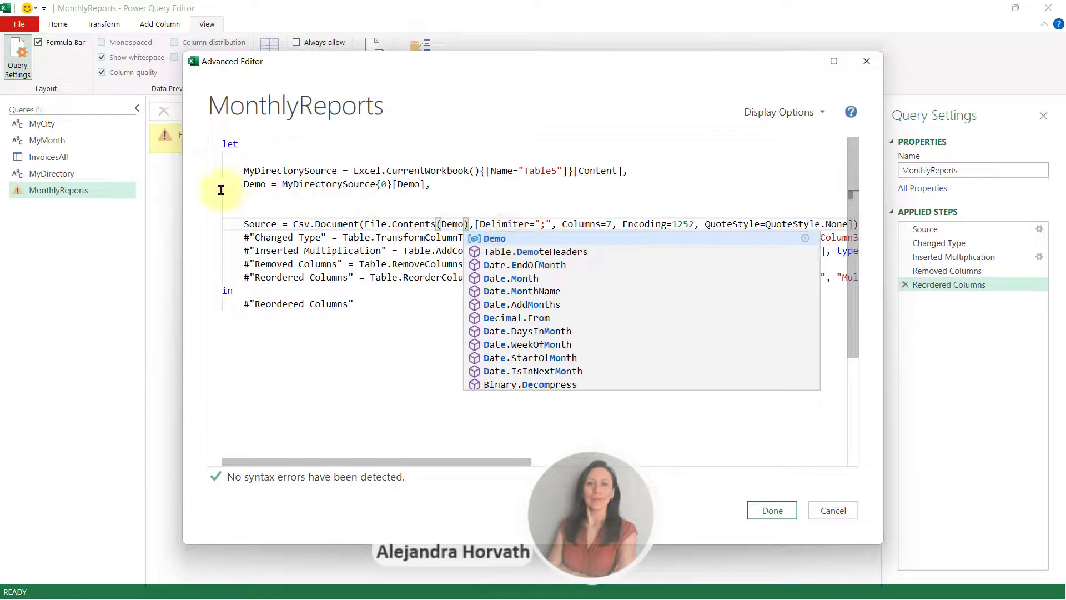
{"action": "left_click", "coordinate": [519, 199]}
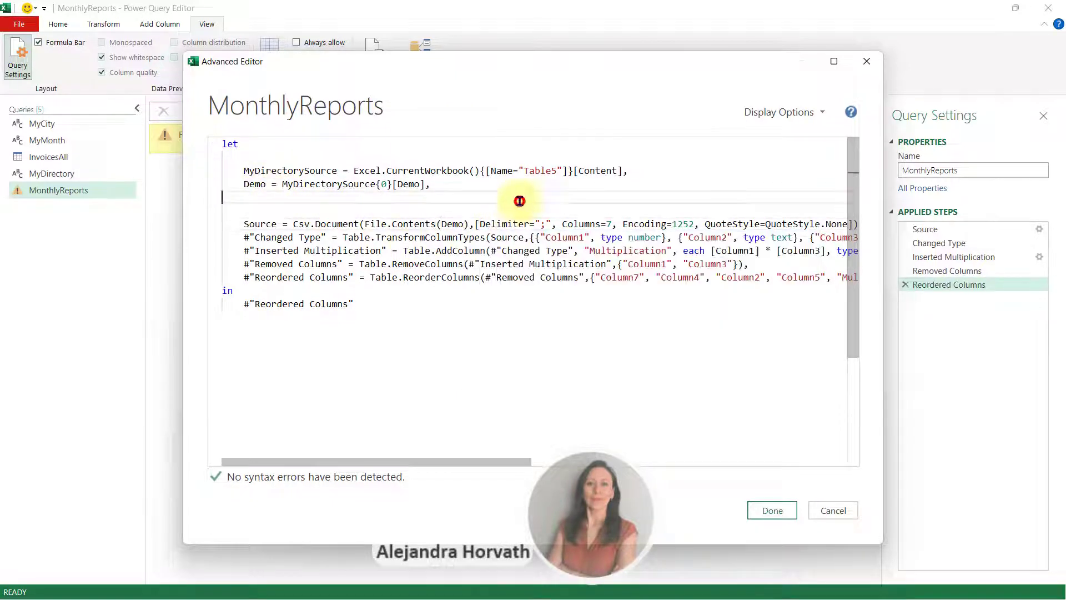
{"action": "left_click", "coordinate": [773, 510]}
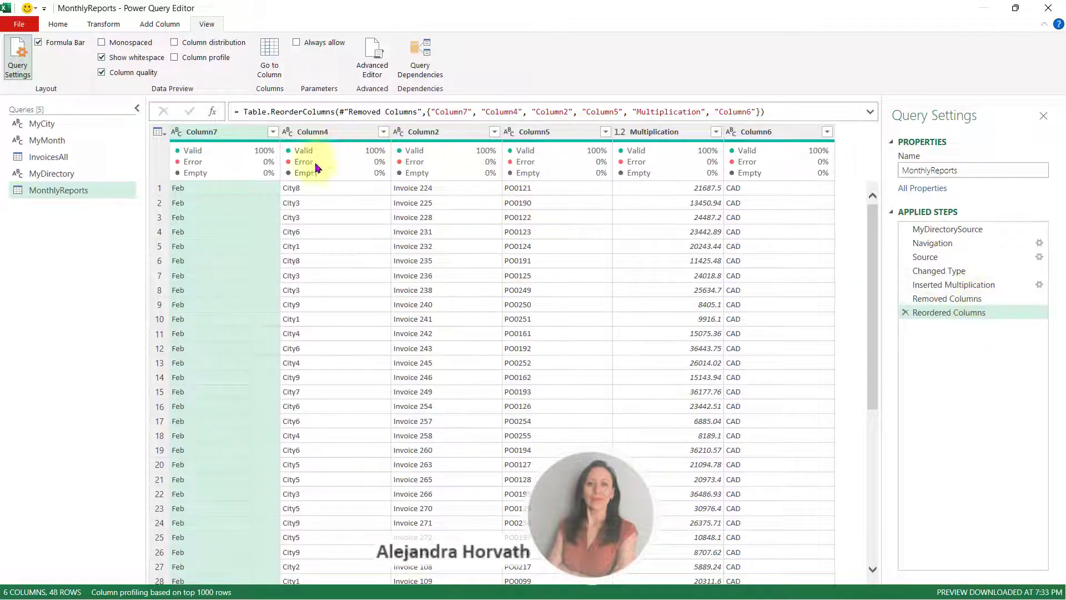
- Close the query editor, load the MonthlyReports results into Sheet1 and check the refreshed invoice table
{"action": "mouse_move", "coordinate": [392, 151]}
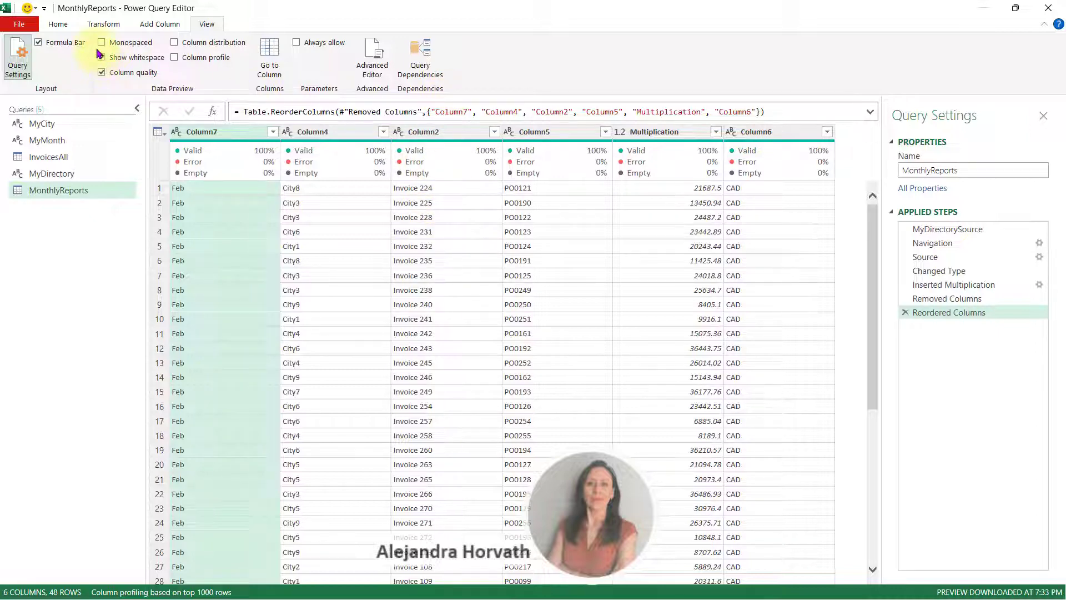
{"action": "left_click", "coordinate": [61, 25]}
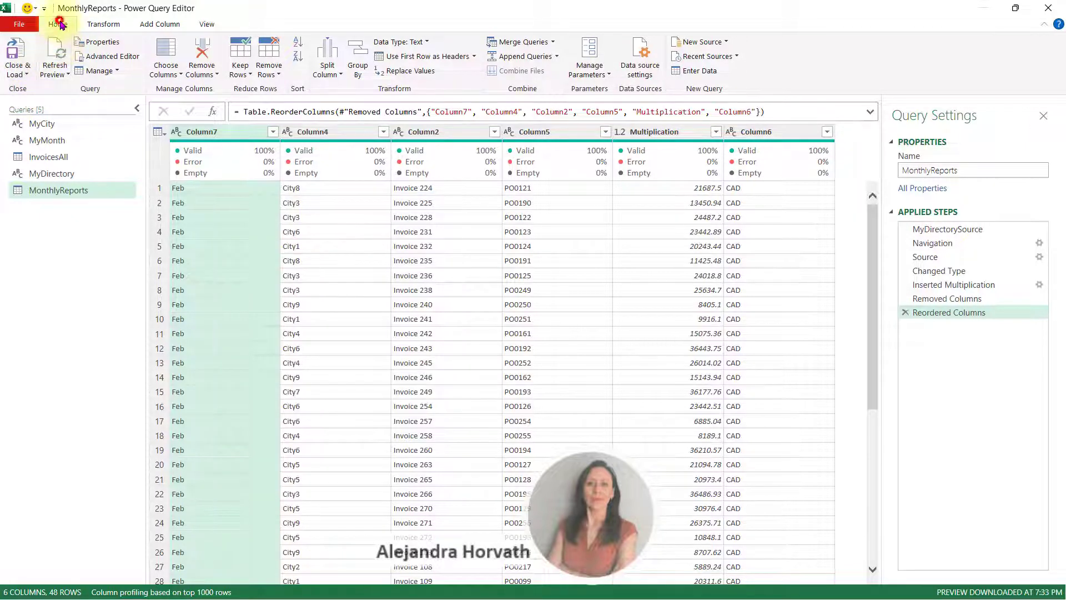
{"action": "left_click", "coordinate": [18, 72]}
{"action": "left_click", "coordinate": [56, 90]}
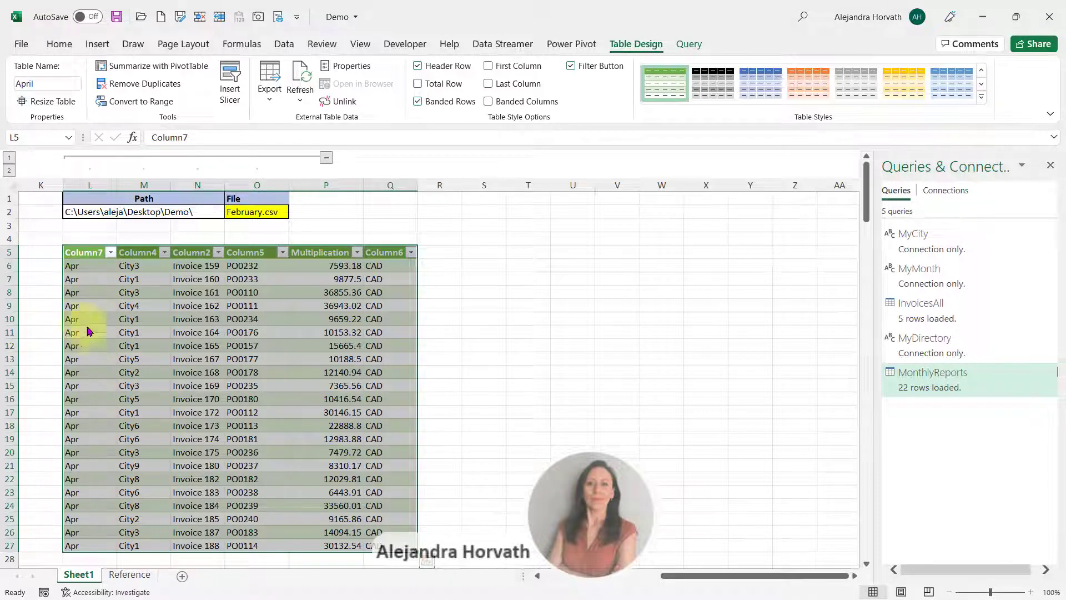
{"action": "key", "text": "ctrl+alt+F5"}
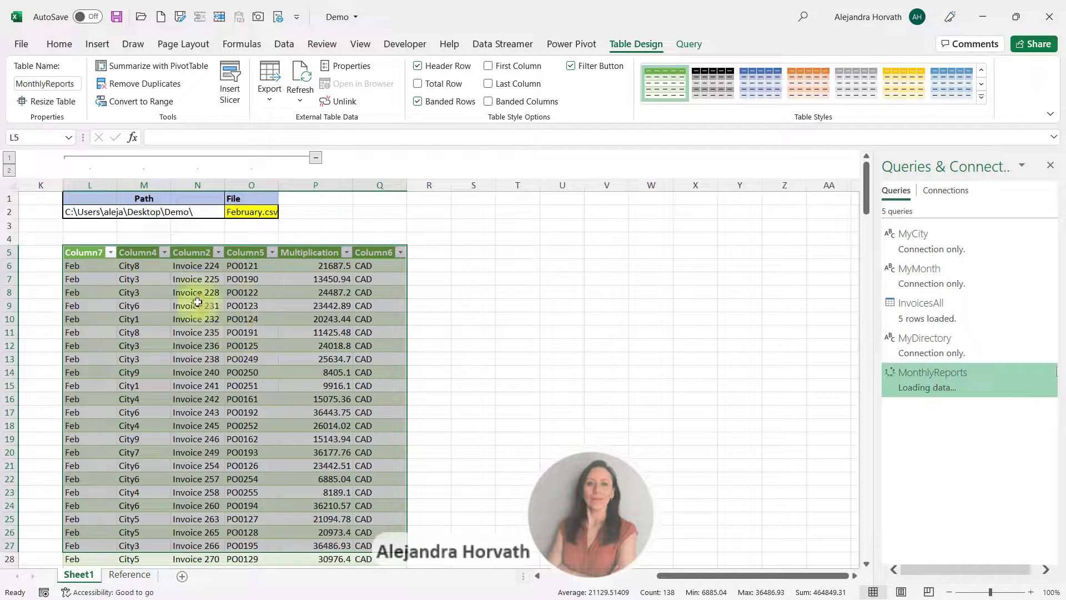
{"action": "left_click", "coordinate": [87, 305]}
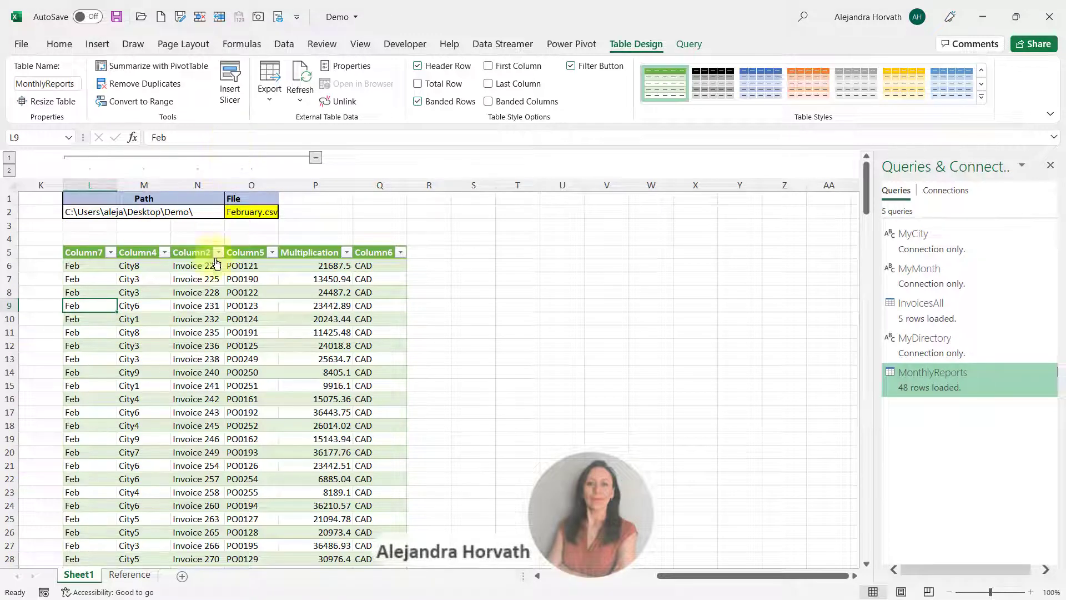
{"action": "scroll", "coordinate": [107, 340], "scroll_direction": "down", "scroll_amount": 1}
{"action": "left_click", "coordinate": [145, 306]}
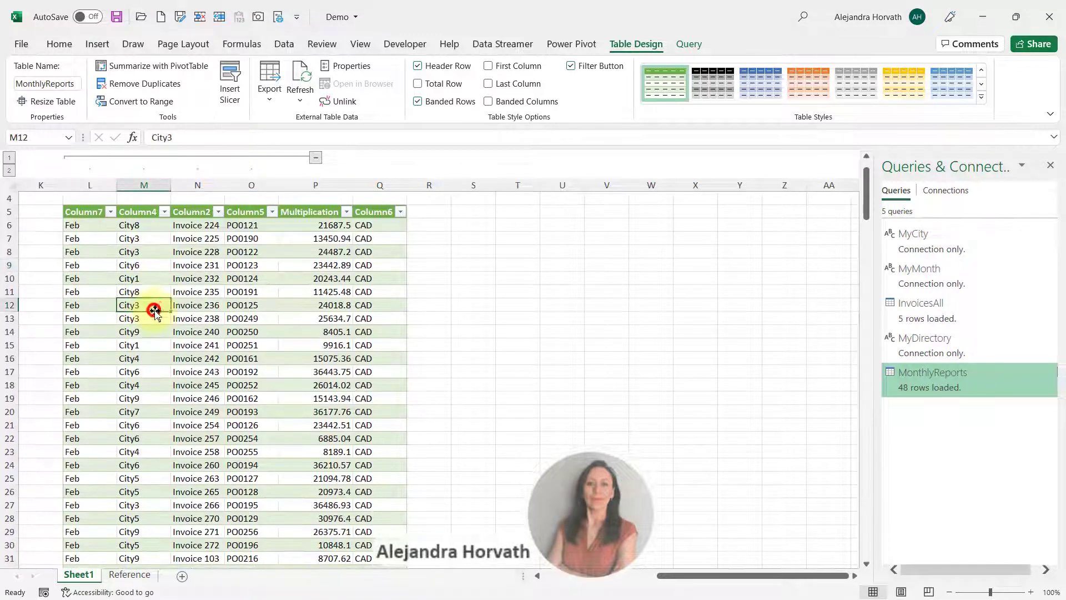
{"action": "scroll", "coordinate": [146, 307], "scroll_direction": "up", "scroll_amount": 1}
- Choose April.csv as the file in cell O2, refresh the MonthlyReports table and review its rows
{"action": "left_click", "coordinate": [257, 212]}
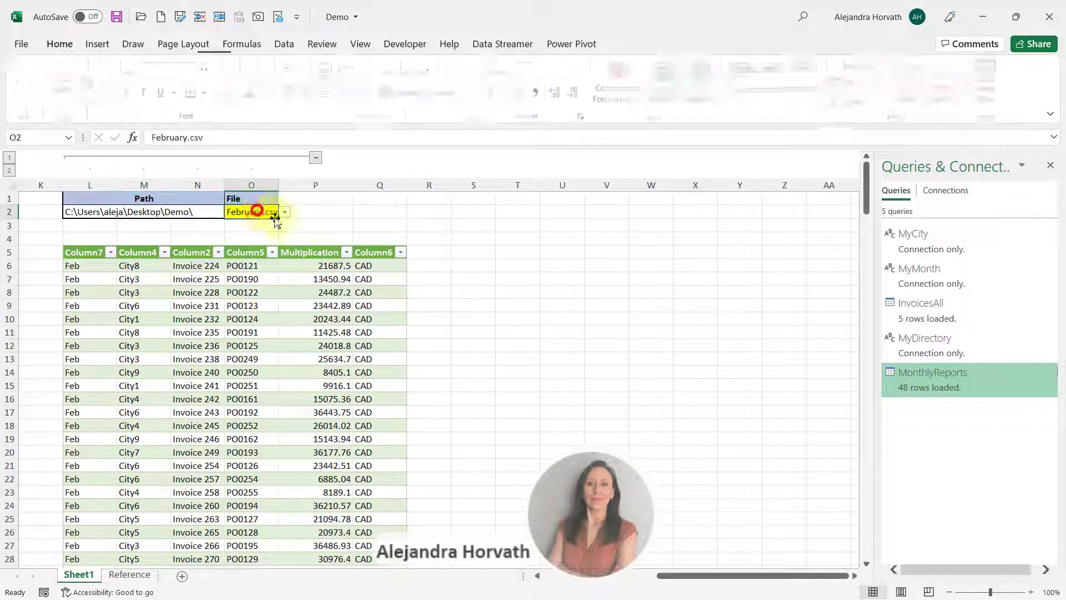
{"action": "left_click", "coordinate": [285, 213]}
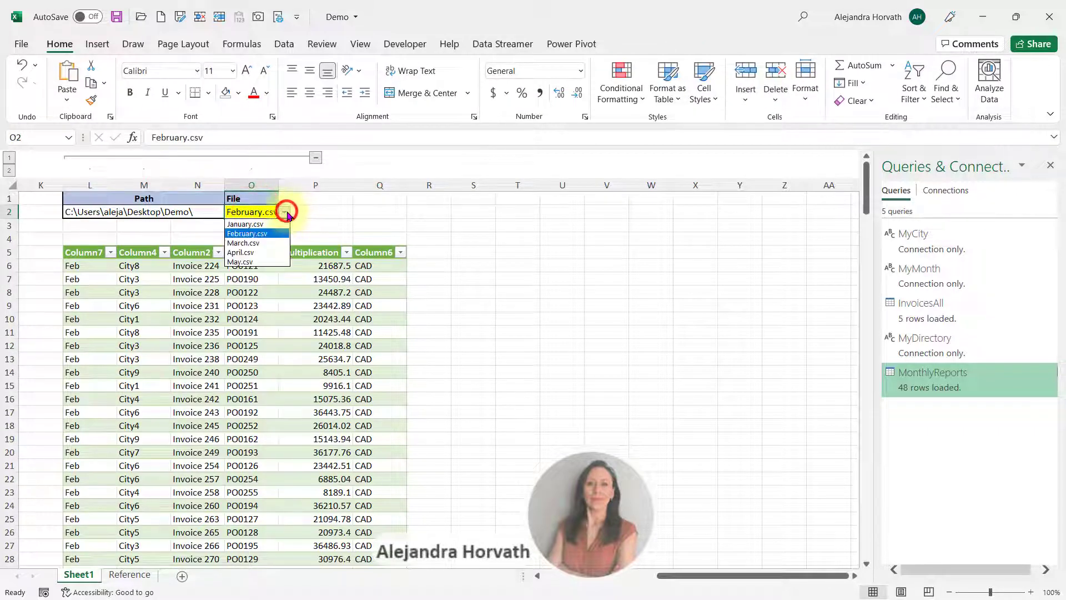
{"action": "left_click", "coordinate": [253, 252]}
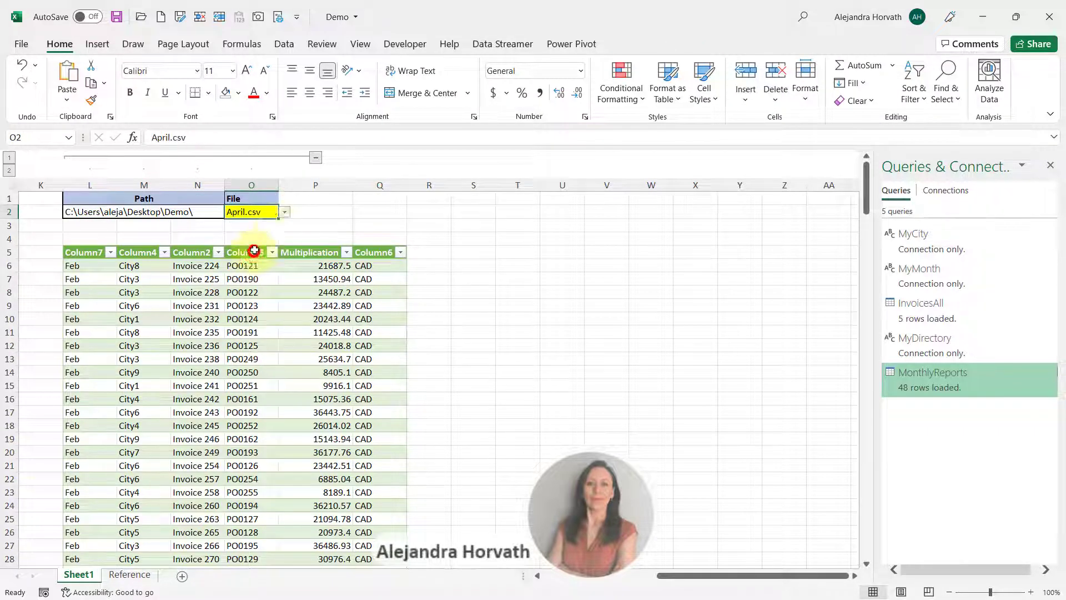
{"action": "left_click", "coordinate": [266, 321]}
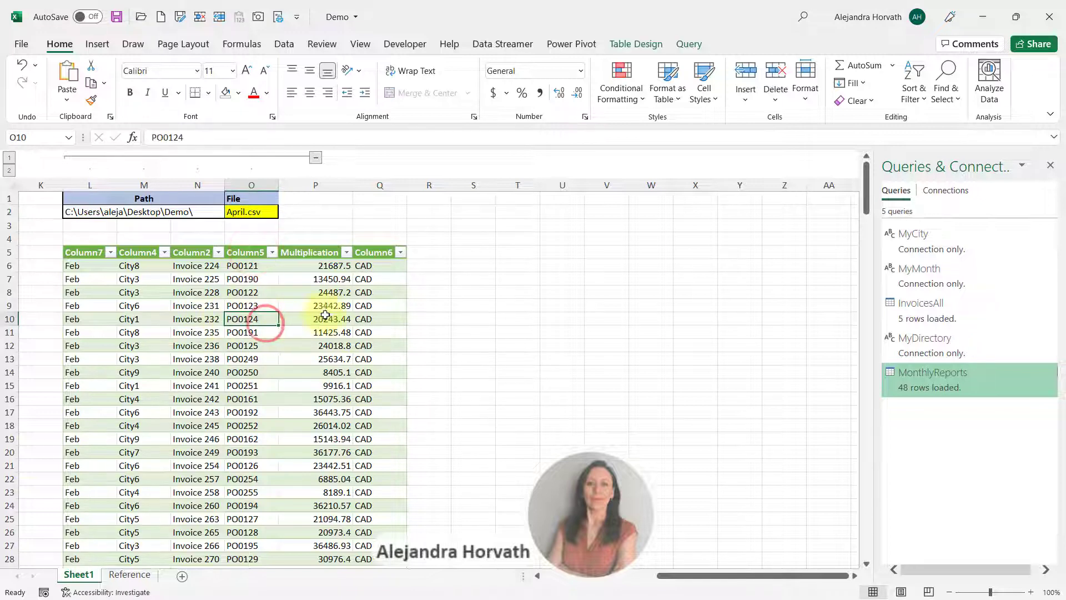
{"action": "right_click", "coordinate": [308, 321]}
{"action": "left_click", "coordinate": [390, 300]}
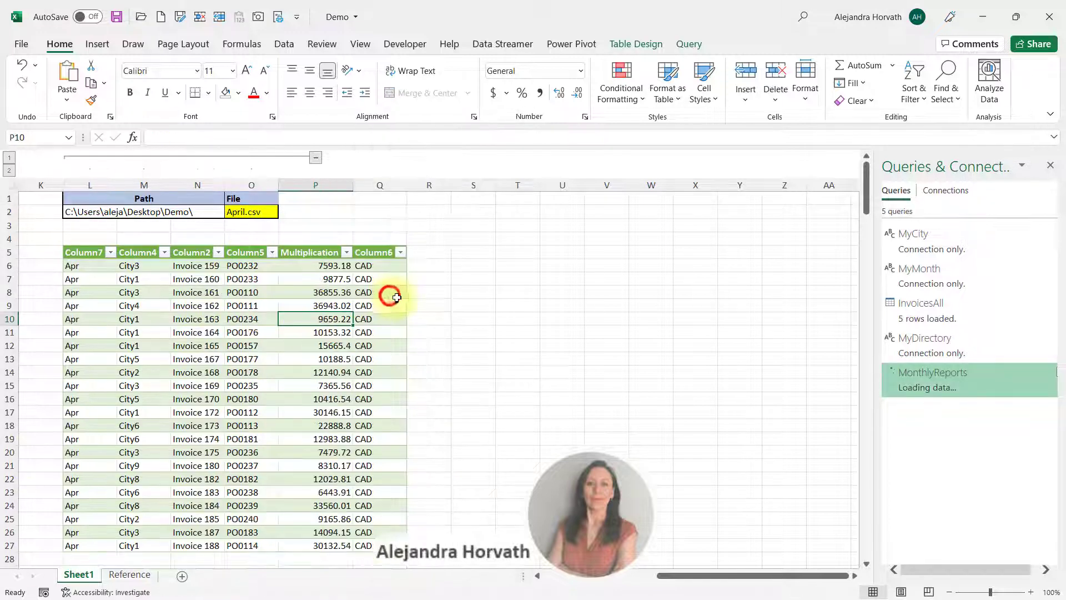
{"action": "scroll", "coordinate": [156, 360], "scroll_direction": "down", "scroll_amount": 5}
{"action": "scroll", "coordinate": [156, 361], "scroll_direction": "up", "scroll_amount": 5}
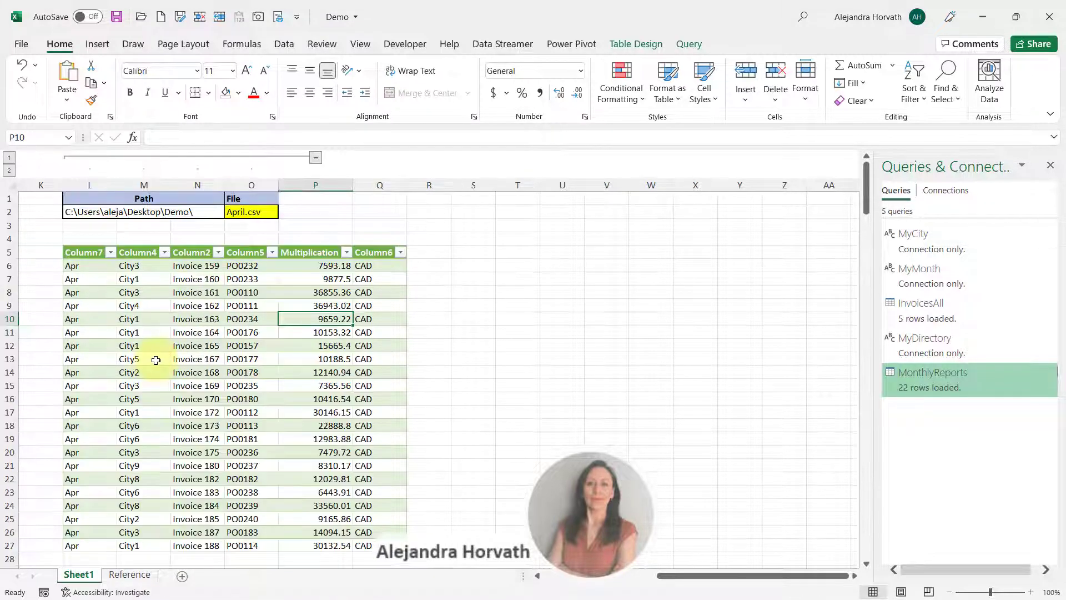
- Choose January.csv as the file in cell O2, refresh all queries and review the MonthlyReports rows
{"action": "left_click", "coordinate": [265, 216]}
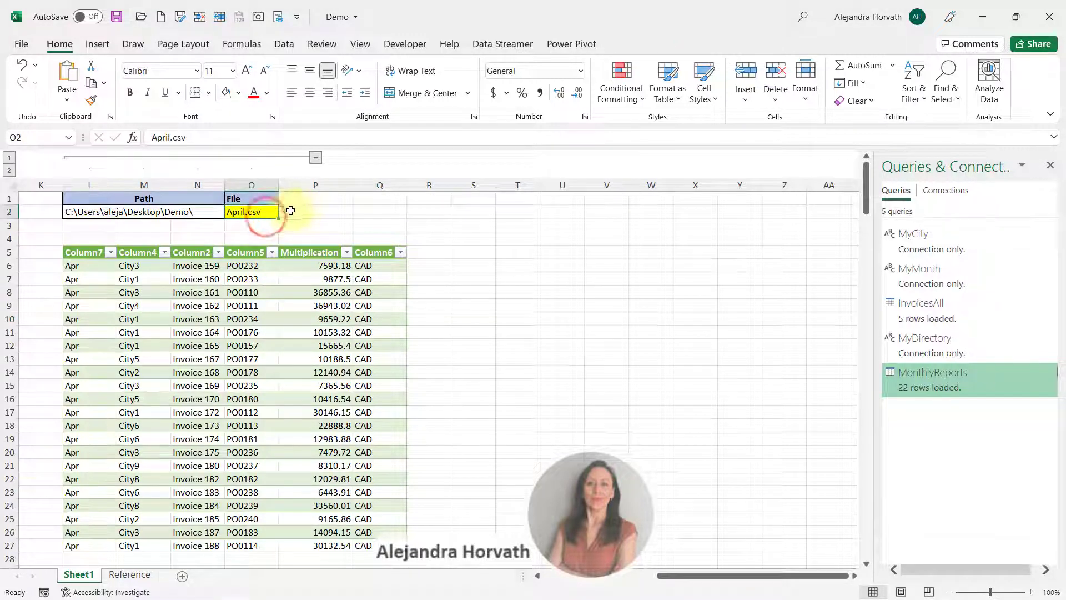
{"action": "left_click", "coordinate": [284, 212]}
{"action": "left_click", "coordinate": [261, 223]}
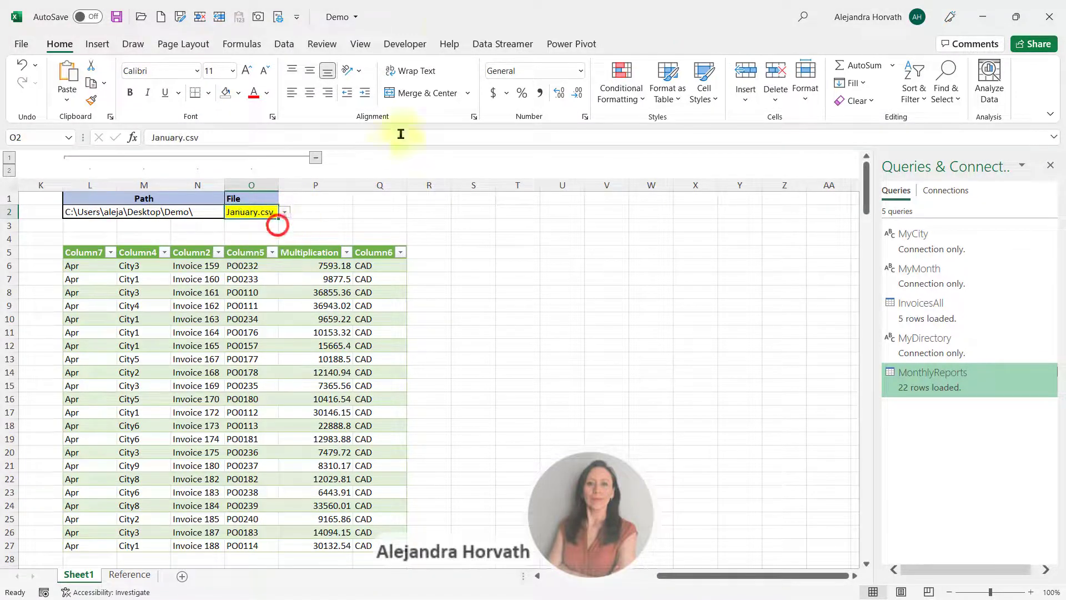
{"action": "left_click", "coordinate": [287, 44]}
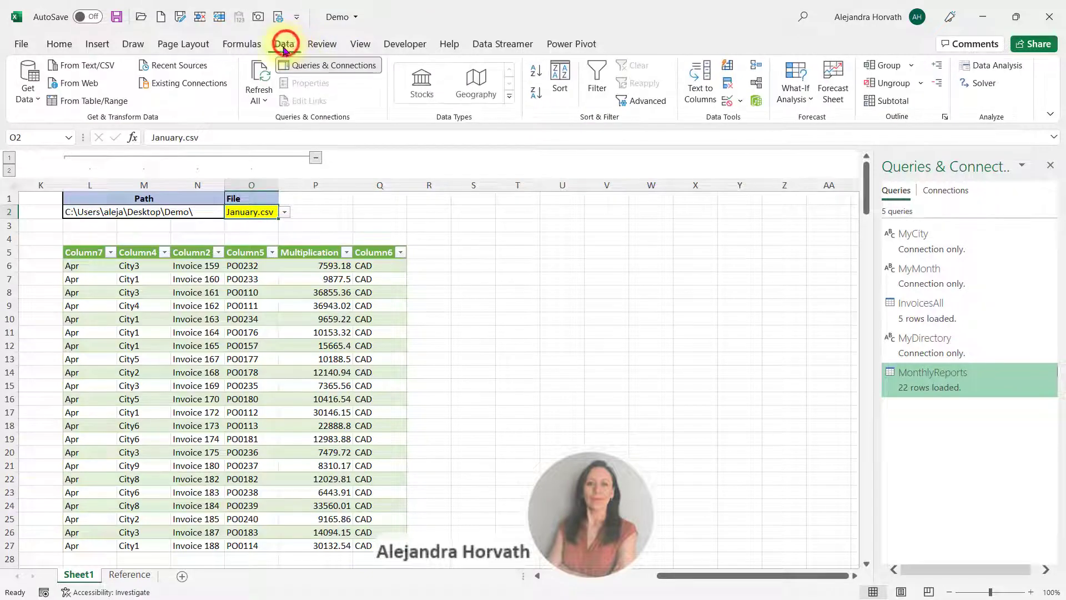
{"action": "left_click", "coordinate": [259, 69]}
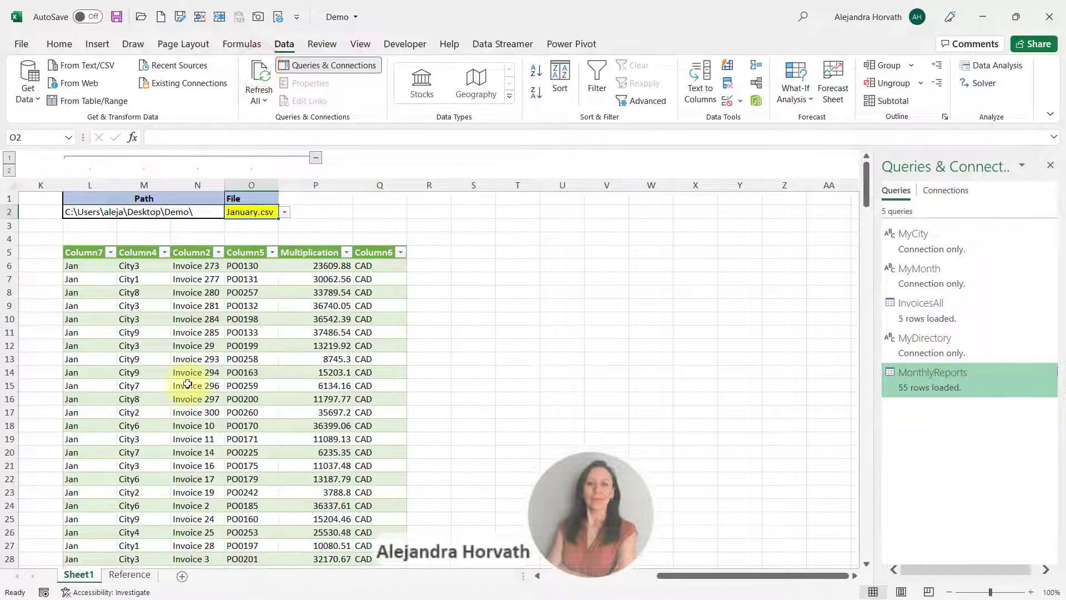
{"action": "scroll", "coordinate": [160, 435], "scroll_direction": "down", "scroll_amount": 11}
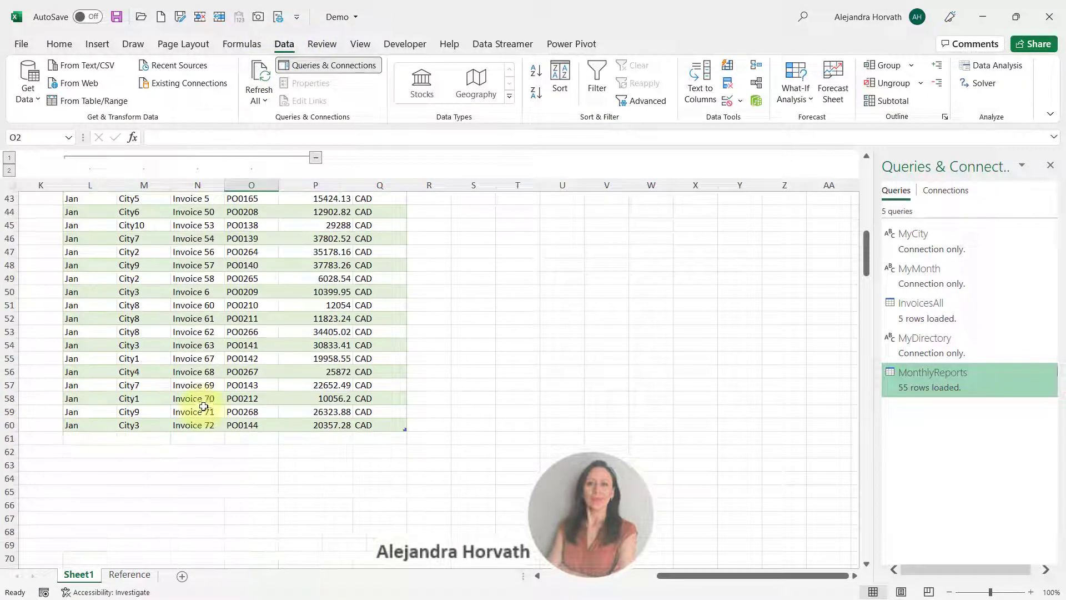
{"action": "scroll", "coordinate": [202, 404], "scroll_direction": "up", "scroll_amount": 11}
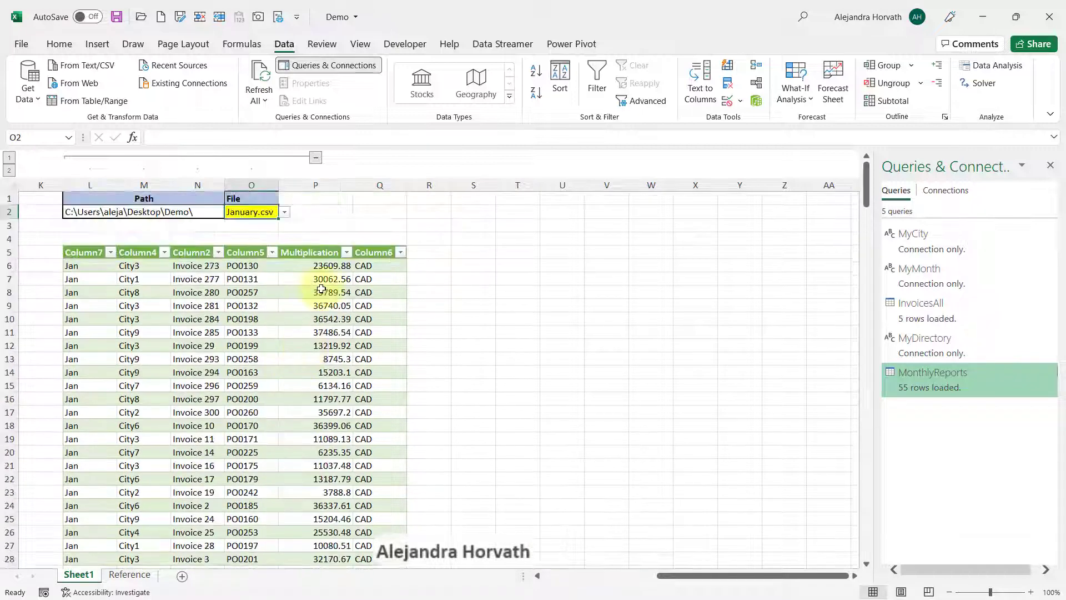